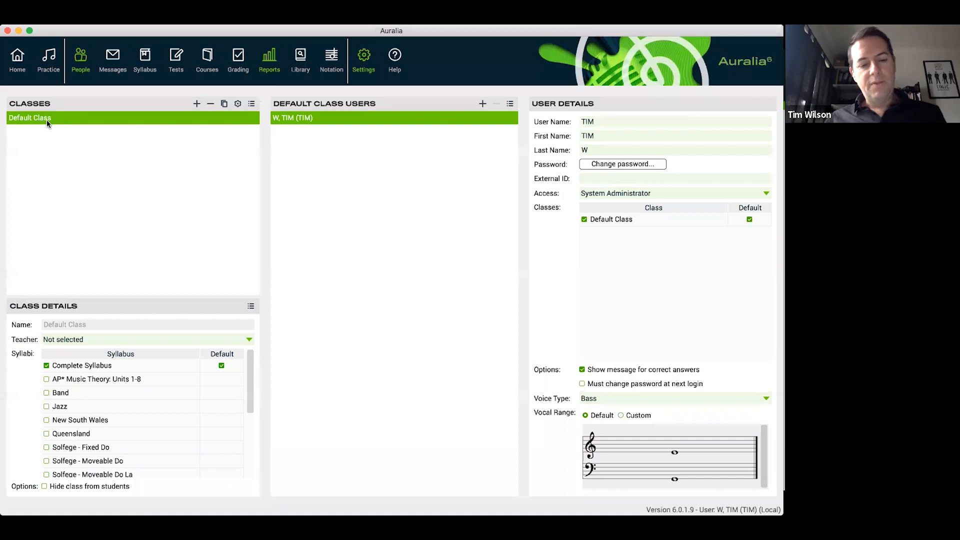
Add a new class named Year 7 to the class list, leaving its teacher not selected
key(super+Tab)
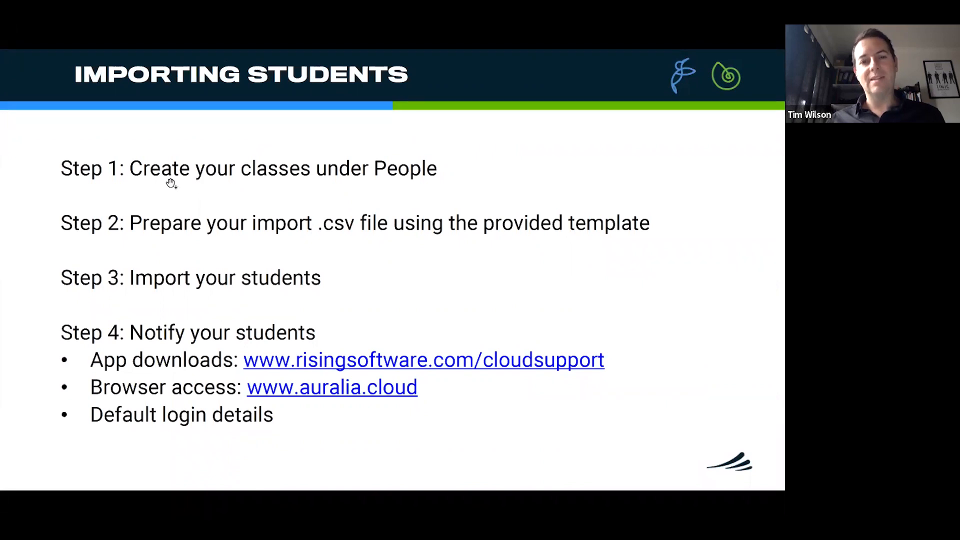
key(super+Tab)
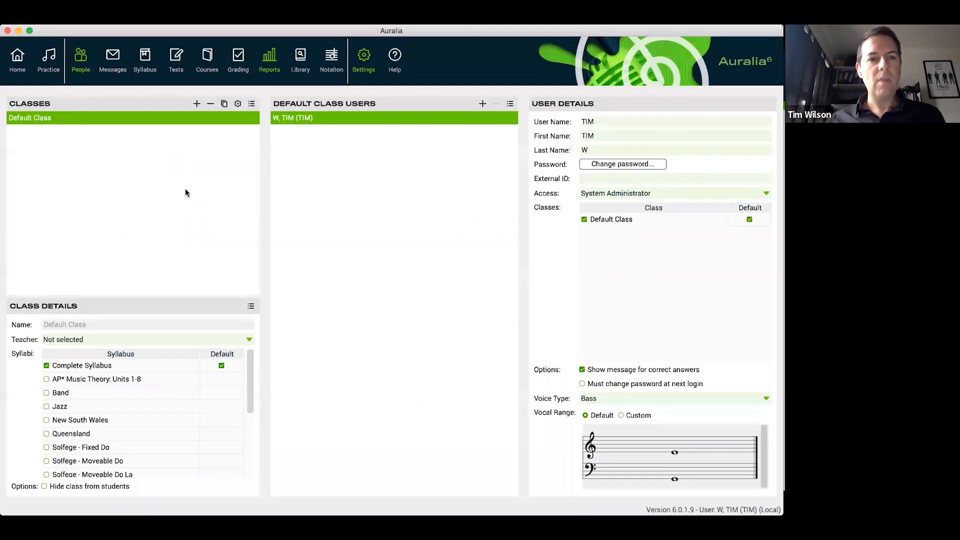
click(197, 105)
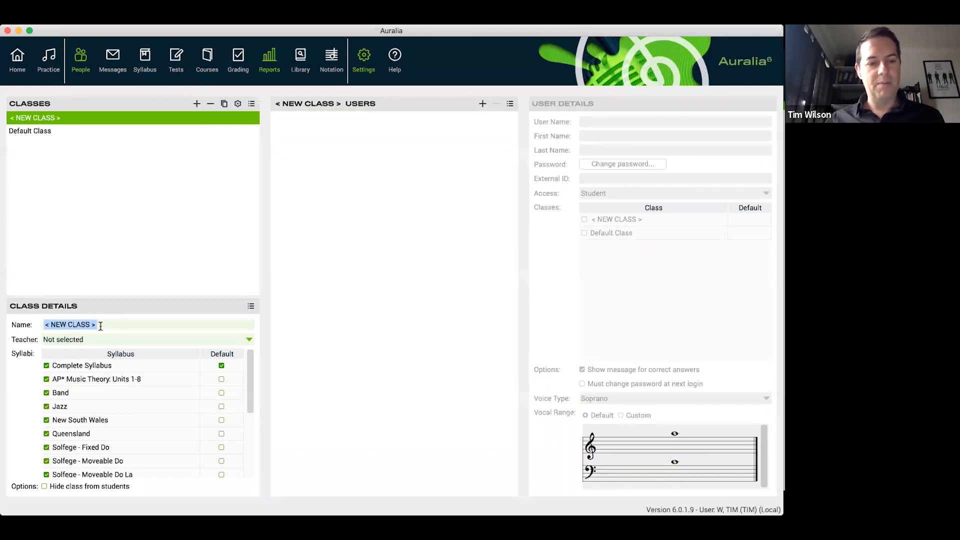
text(Year 7)
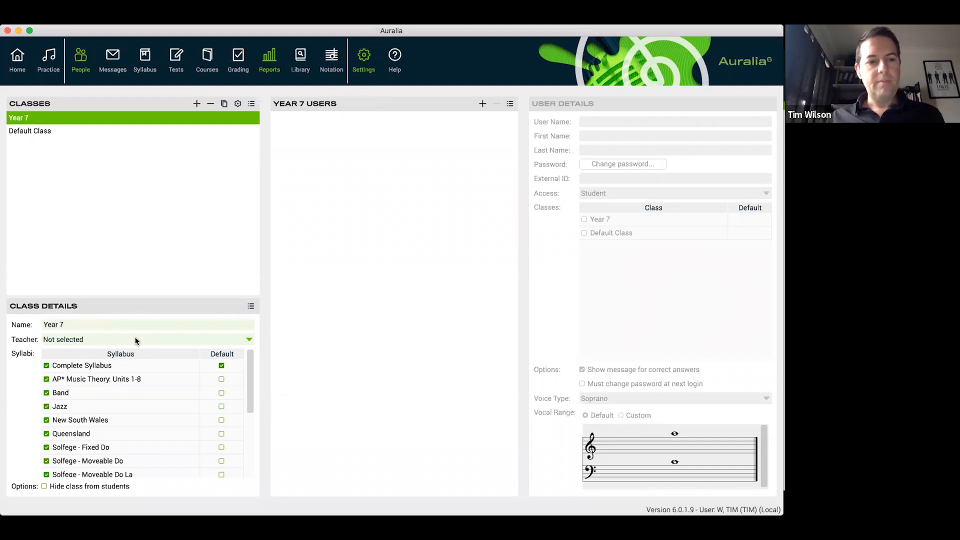
click(158, 342)
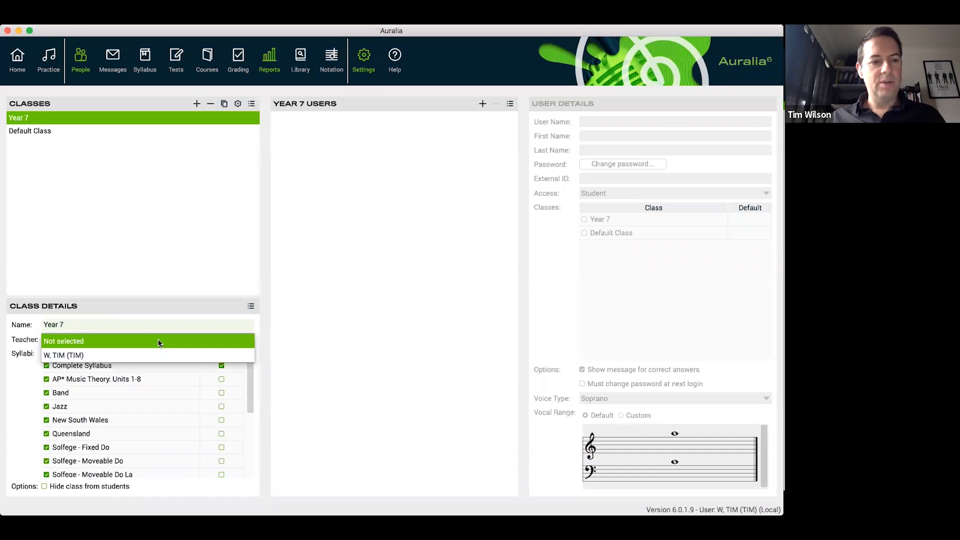
click(158, 342)
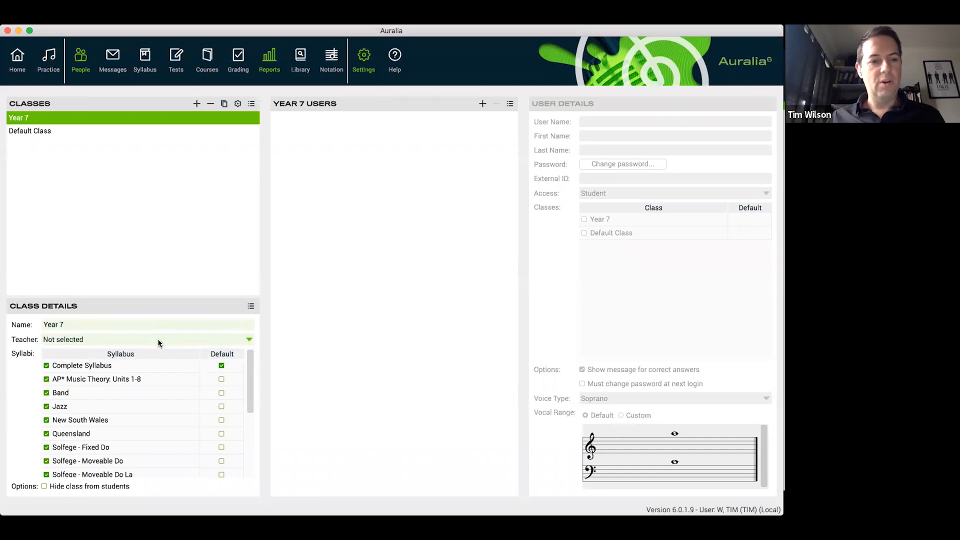
Add two more classes named Year 8 and Year 11, and select the Year 11 class
click(197, 103)
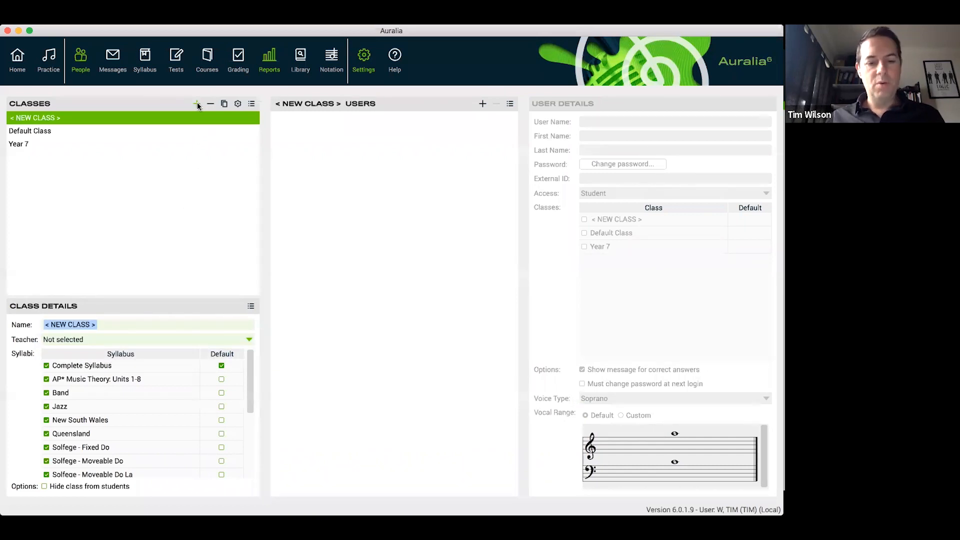
text(Year 8)
key(BackSpace)
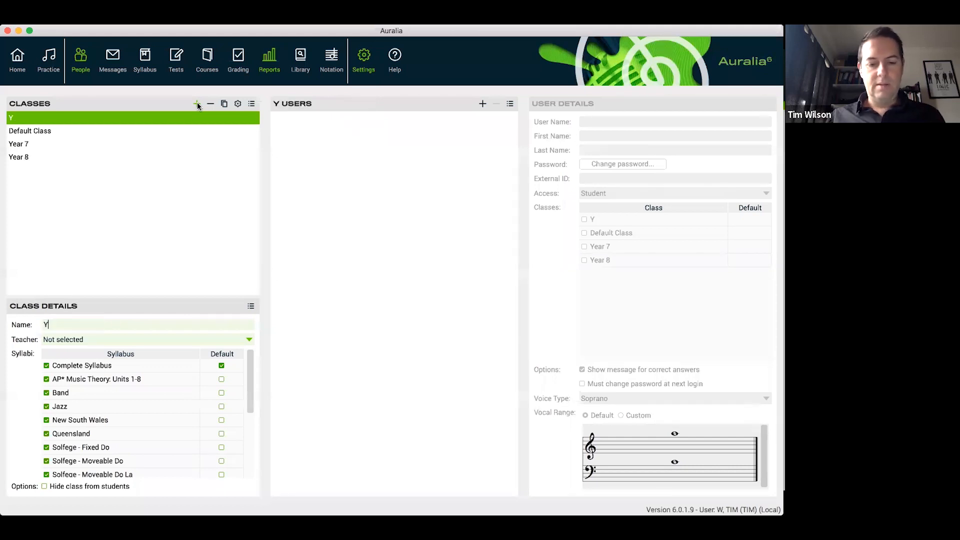
text(11)
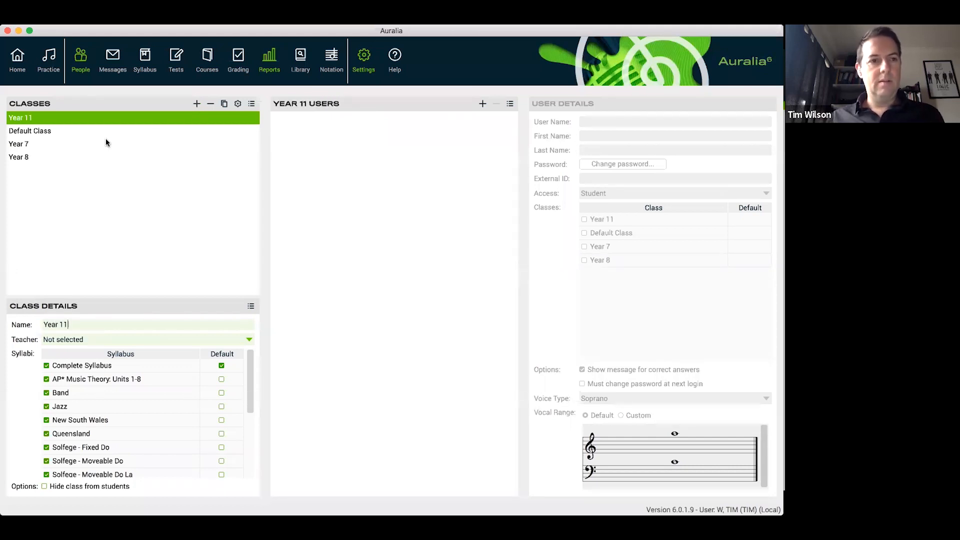
click(41, 141)
click(47, 118)
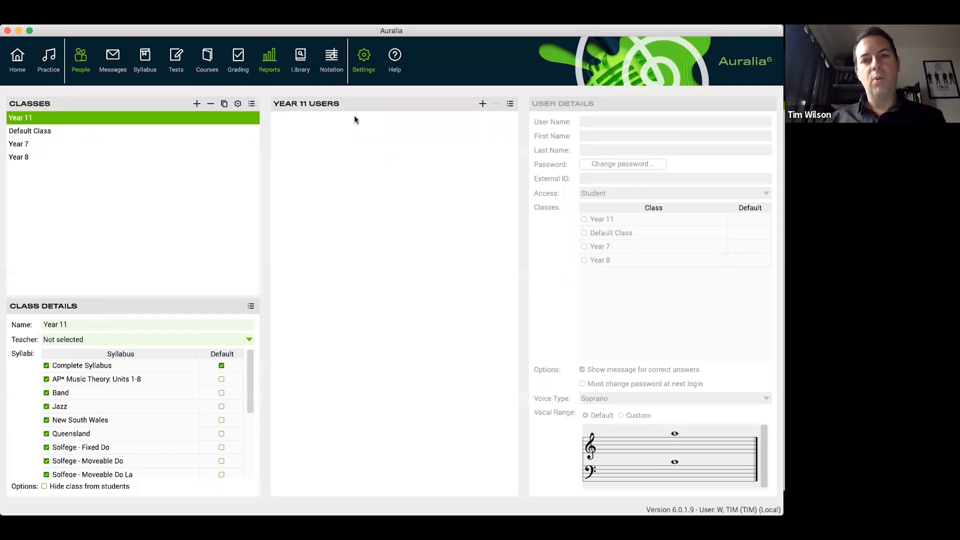
Open the student import notice for the Year 11 users and review the supported CSV columns
click(510, 104)
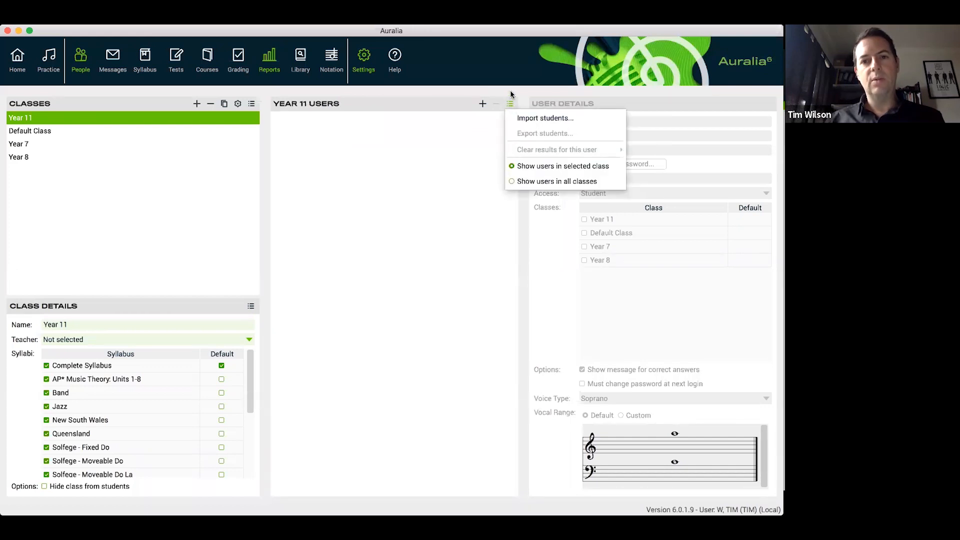
click(545, 119)
drag(445, 139, 439, 115)
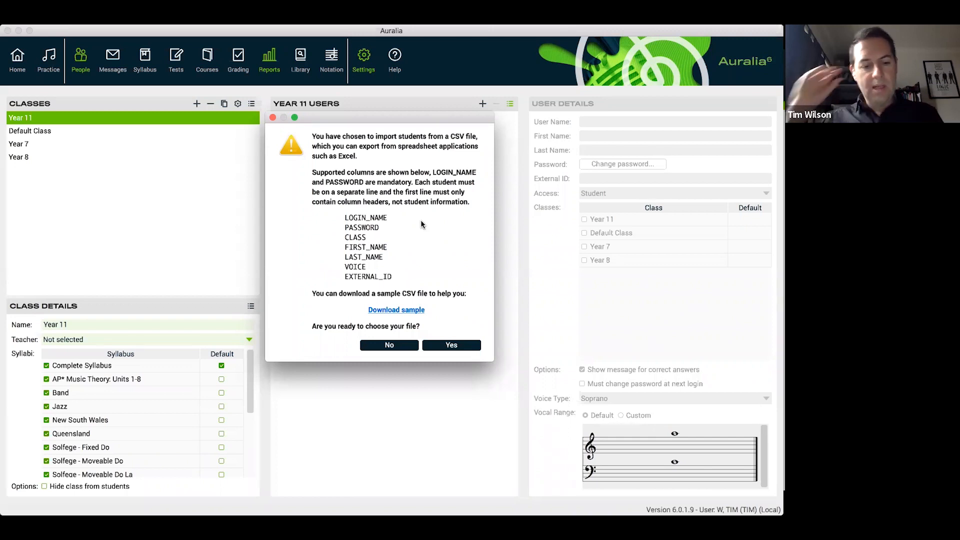
Switch to the import_students_sample_cloud spreadsheet in Numbers and examine the last name, first name, login name and email columns
key(super+Tab)
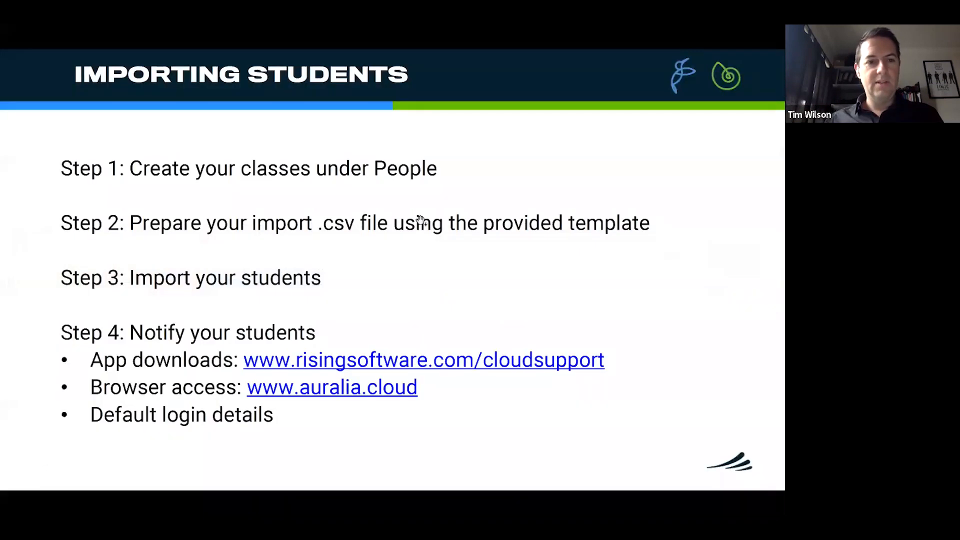
key(super+Tab)
key(super+Tab)
key(super+Tab)
key(super+Tab)
key(super+Tab)
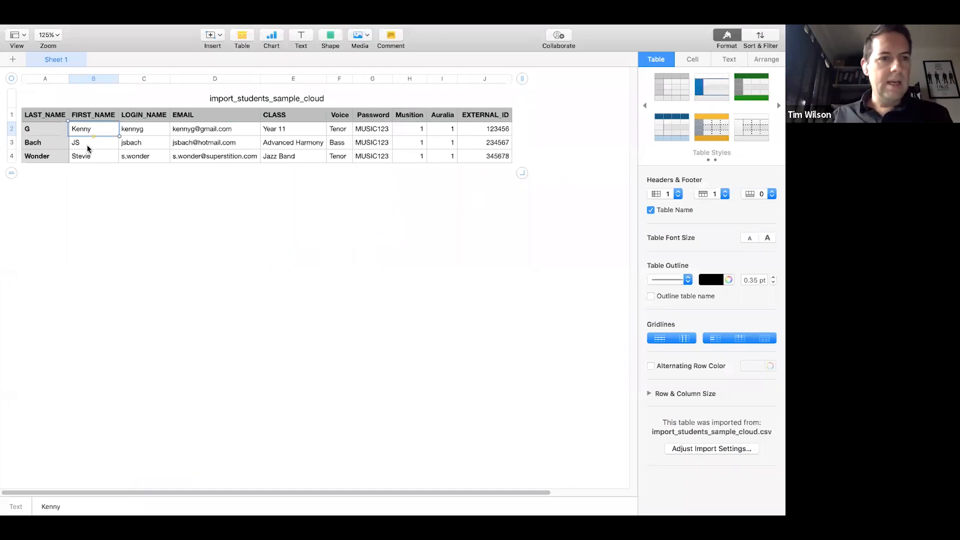
click(40, 131)
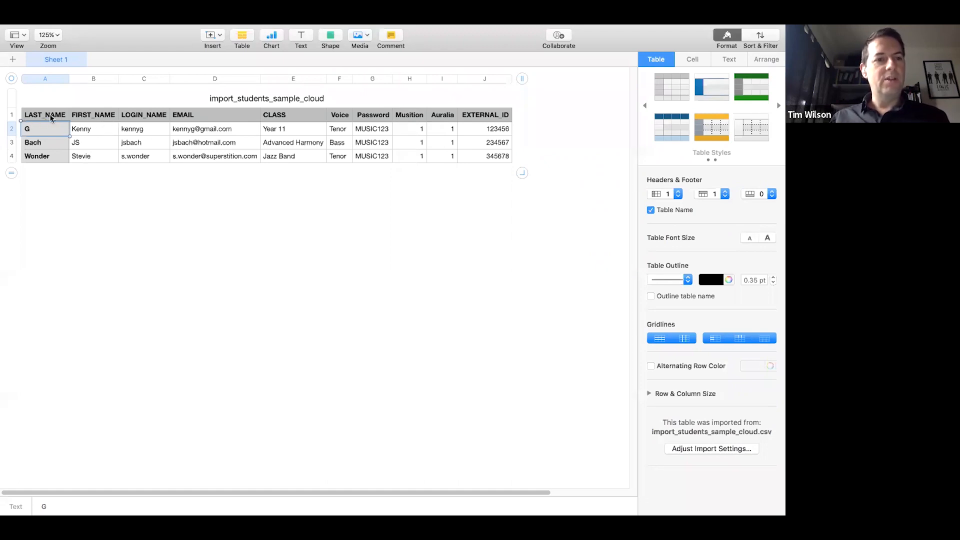
click(95, 132)
click(142, 131)
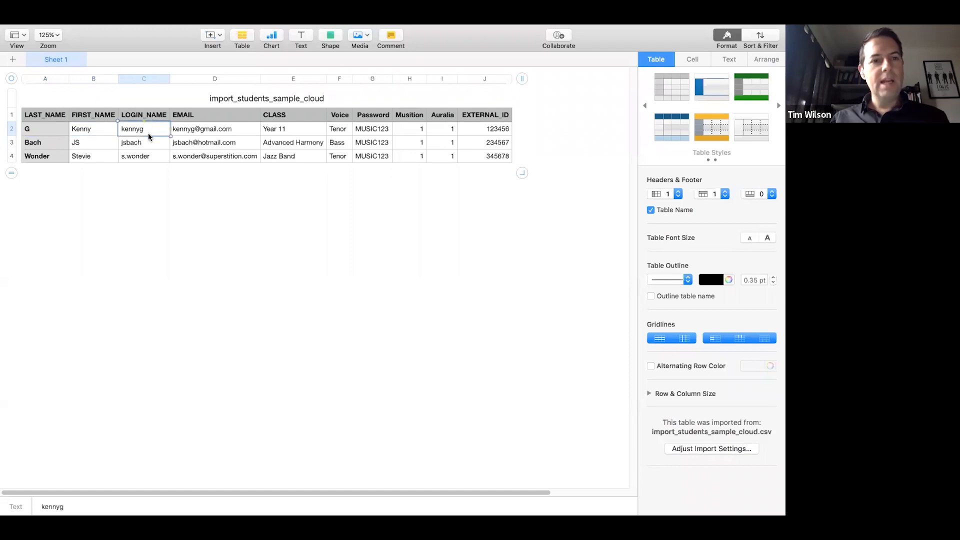
click(146, 158)
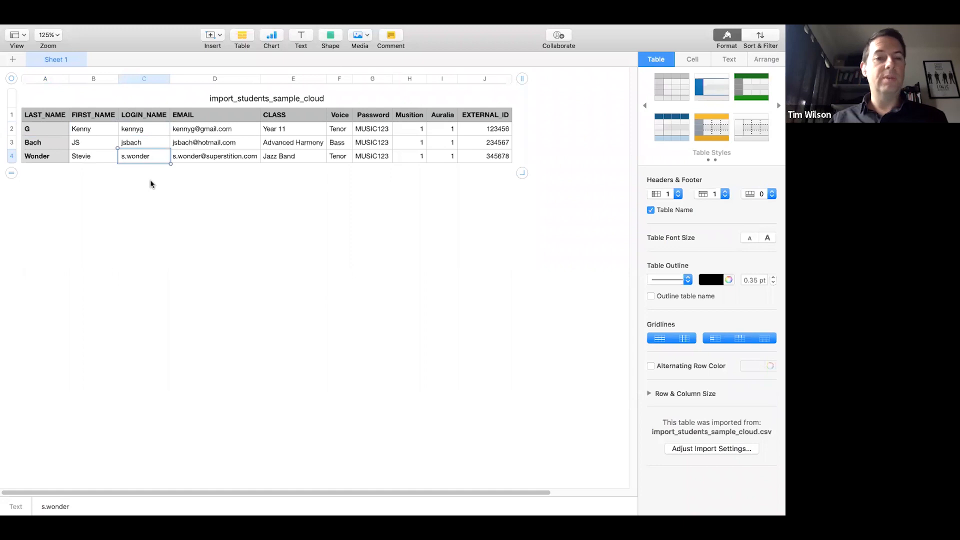
click(153, 186)
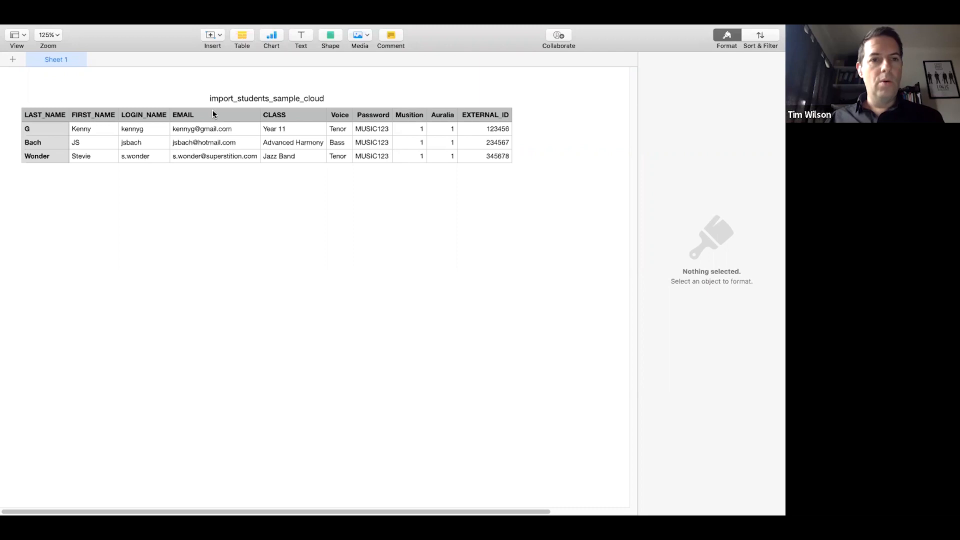
click(239, 129)
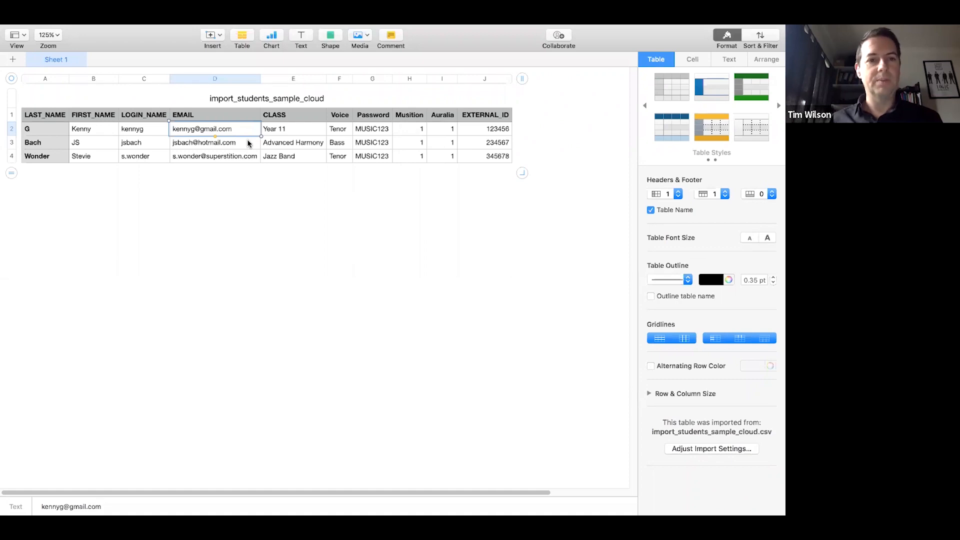
click(237, 185)
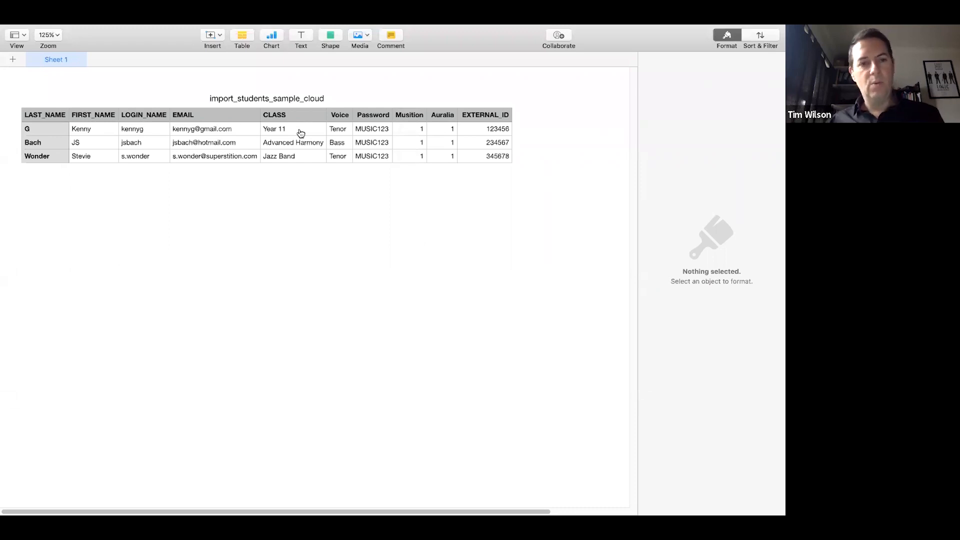
Switch back to Auralia and dismiss the student import notice to check the class names
key(super+Tab)
key(super+Tab)
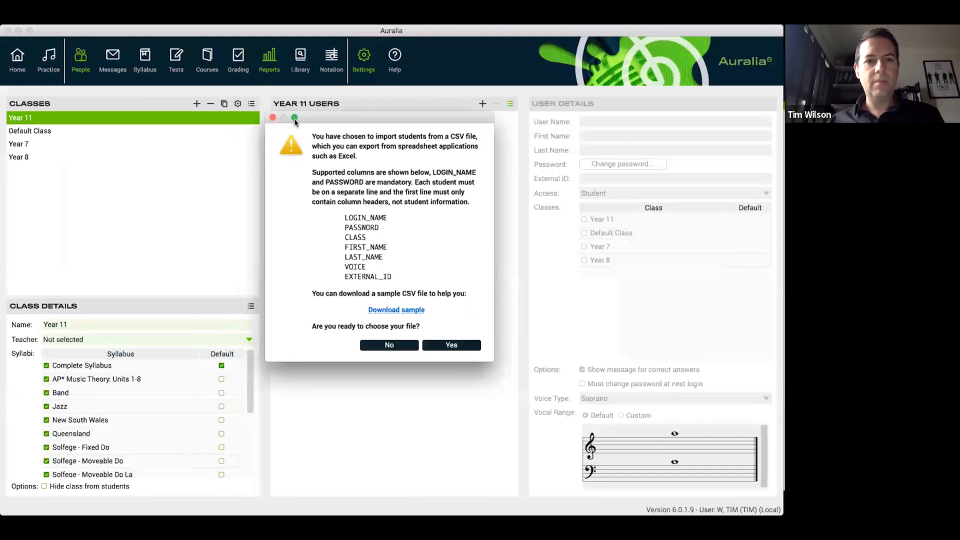
click(272, 117)
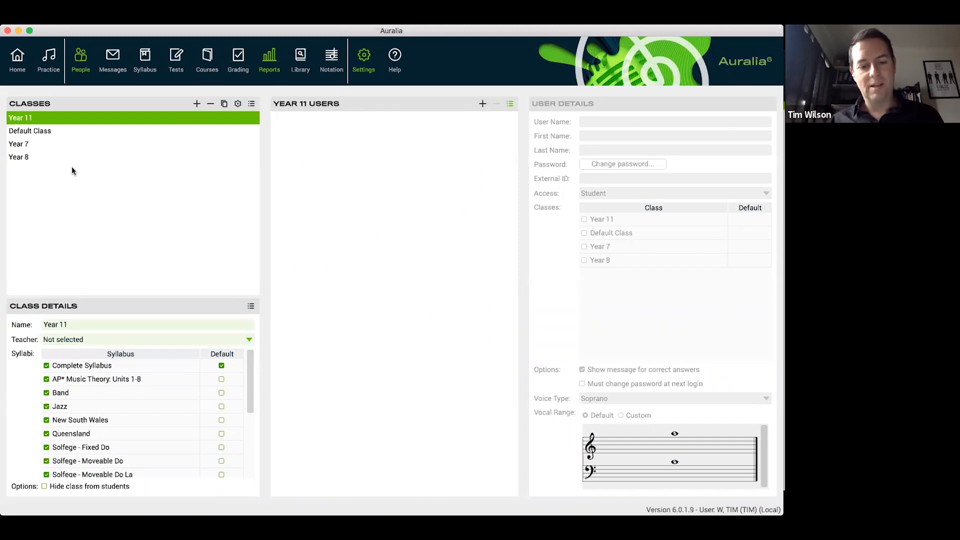
Switch to the sample spreadsheet in Numbers and examine the Password, Musition and Auralia columns
key(super+Tab)
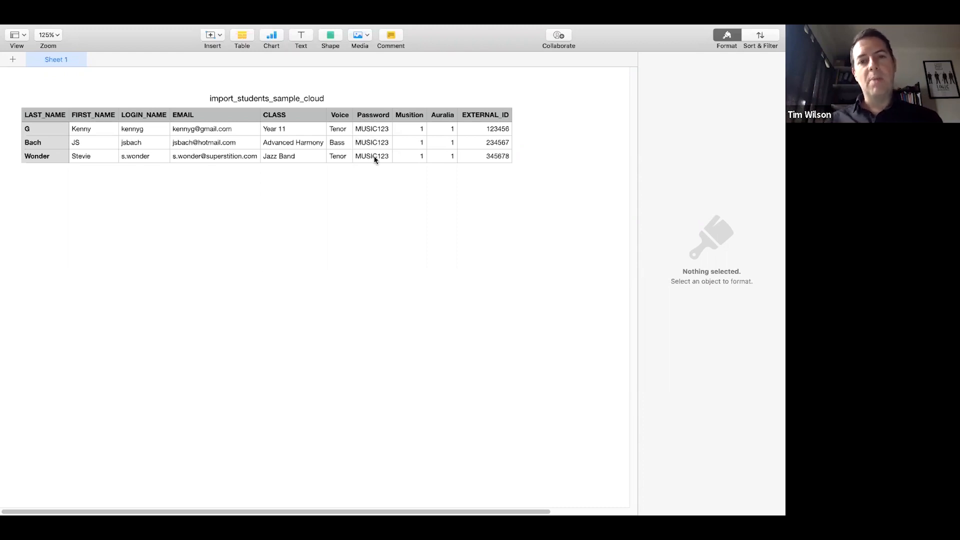
click(373, 129)
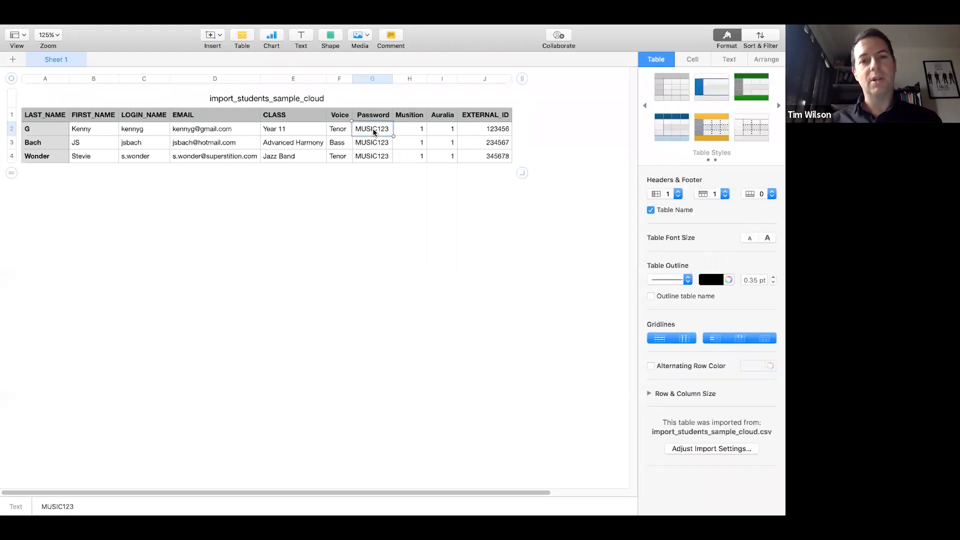
click(375, 184)
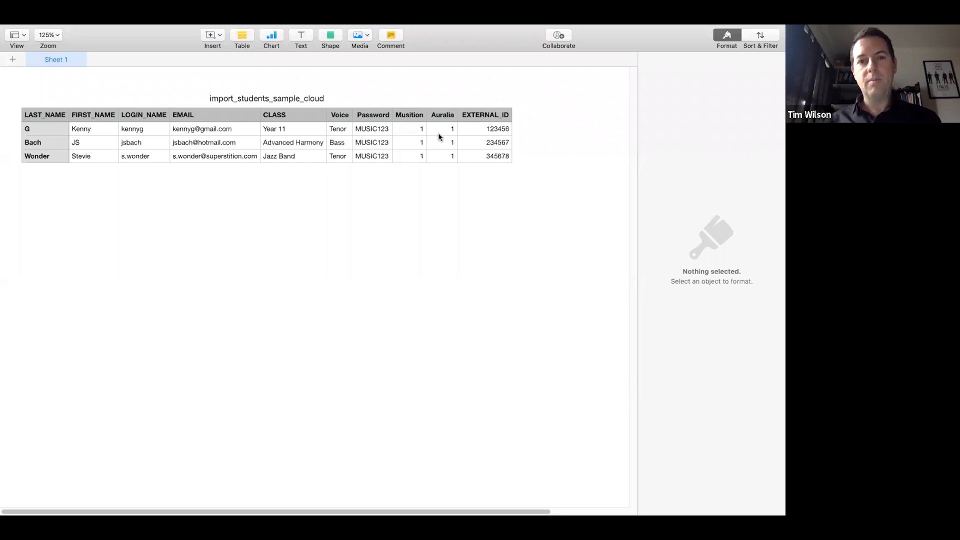
click(410, 129)
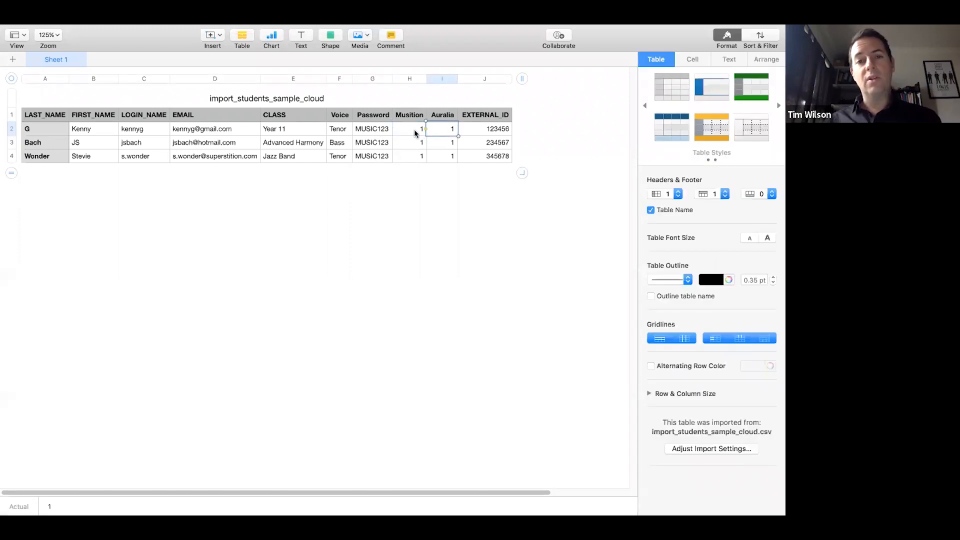
click(445, 184)
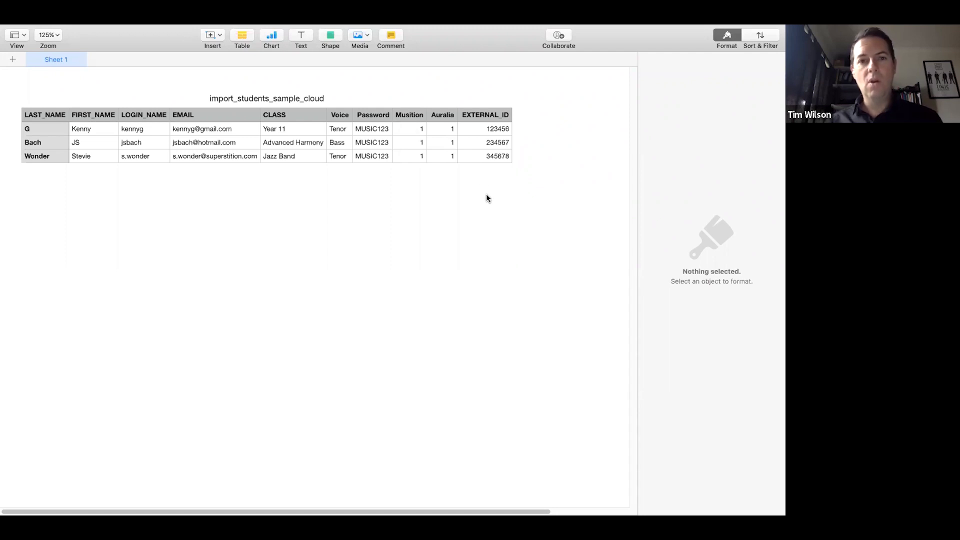
Check the Importing Students slide in Adobe Acrobat Reader and return to Auralia
key(super+Tab)
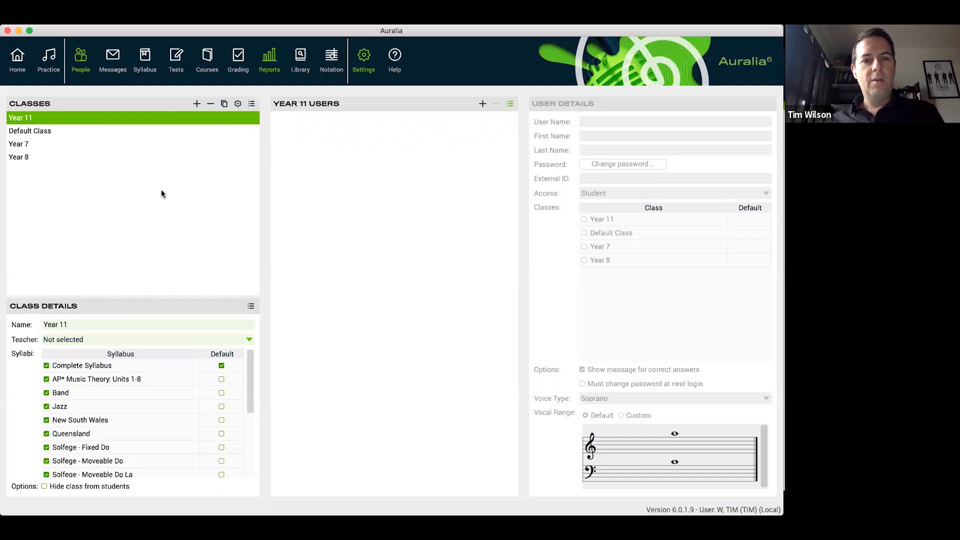
key(super+Tab)
key(super+Tab)
key(super+Tab)
key(shift+super+Tab)
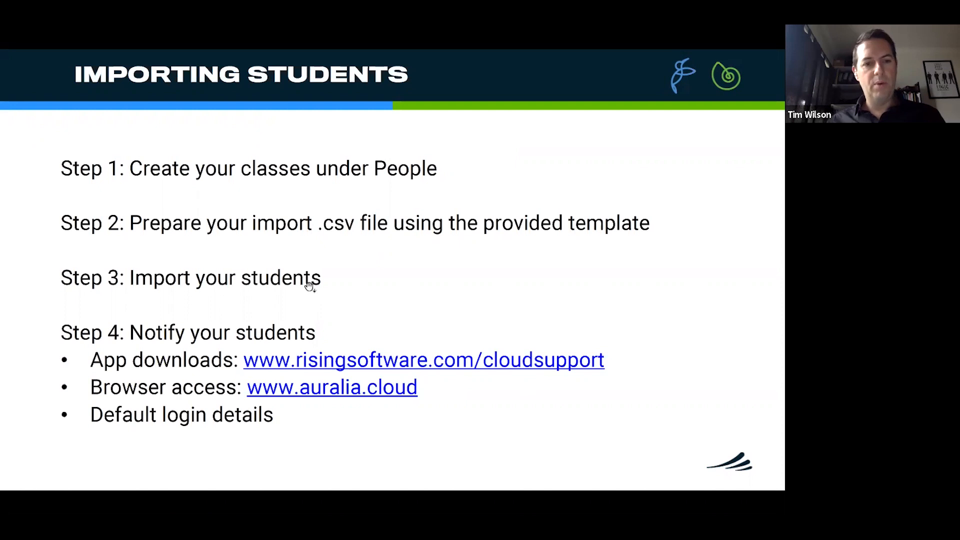
key(super+Tab)
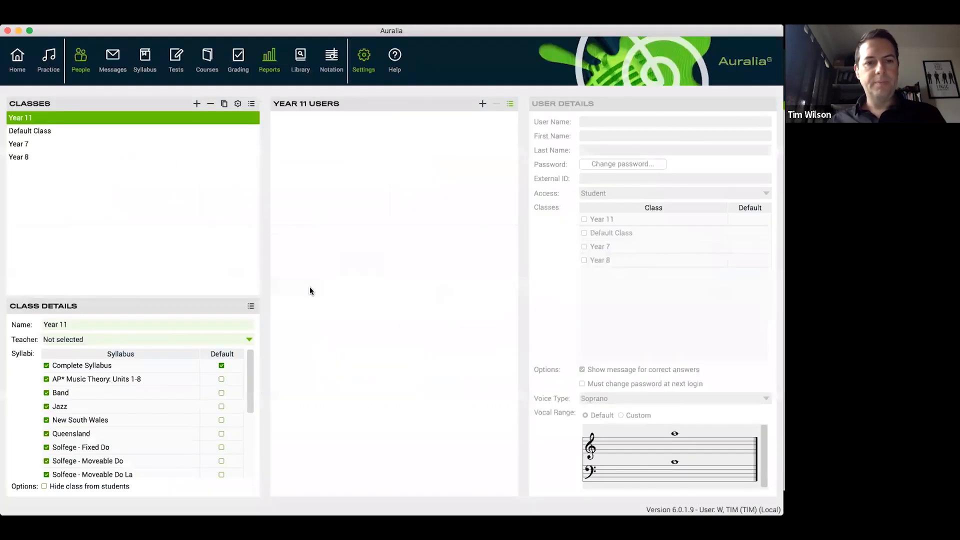
click(509, 105)
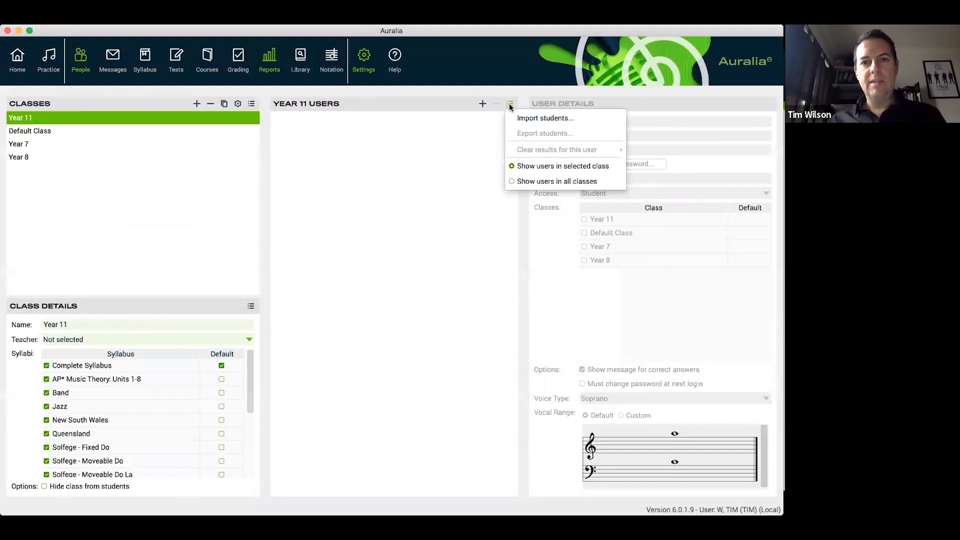
click(517, 115)
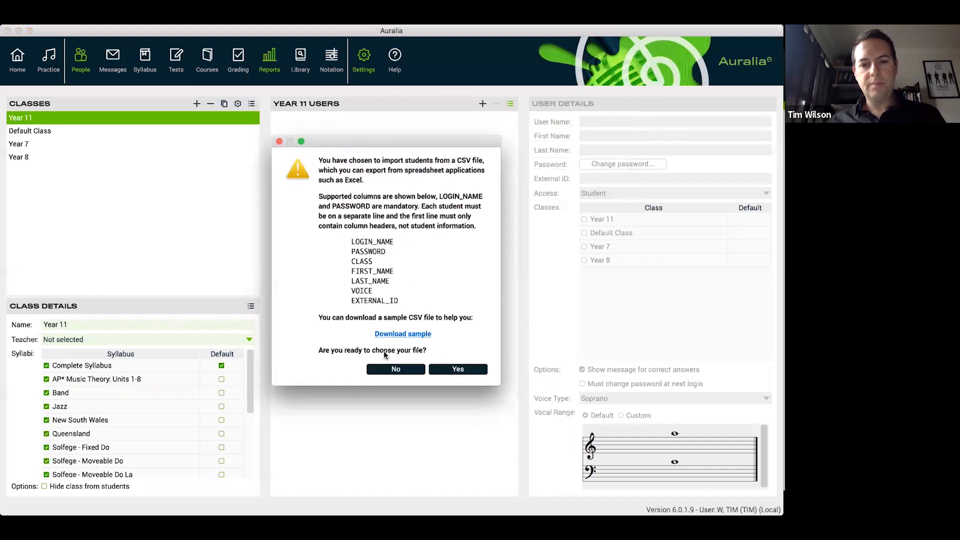
click(467, 370)
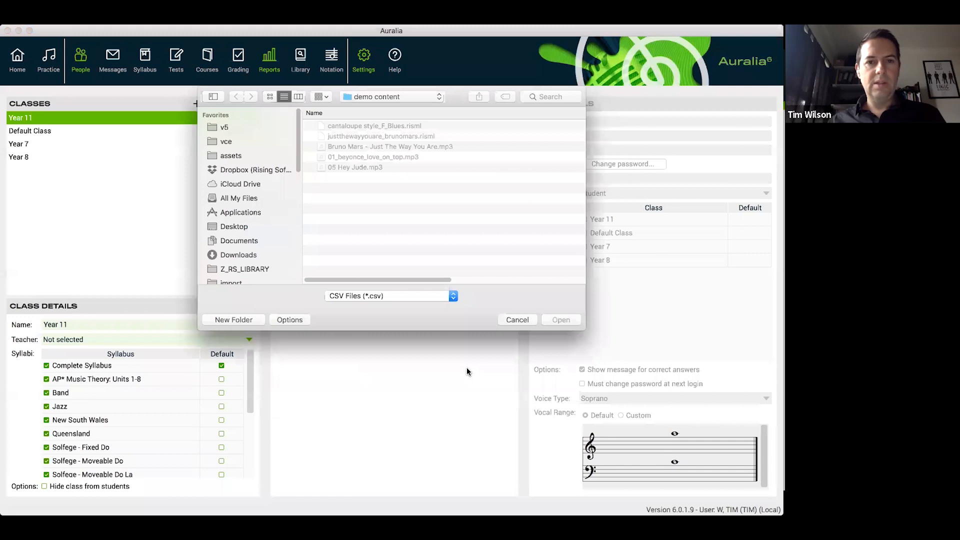
mouse_move(298, 142)
mouse_down()
mouse_move(299, 188)
mouse_move(299, 140)
mouse_up()
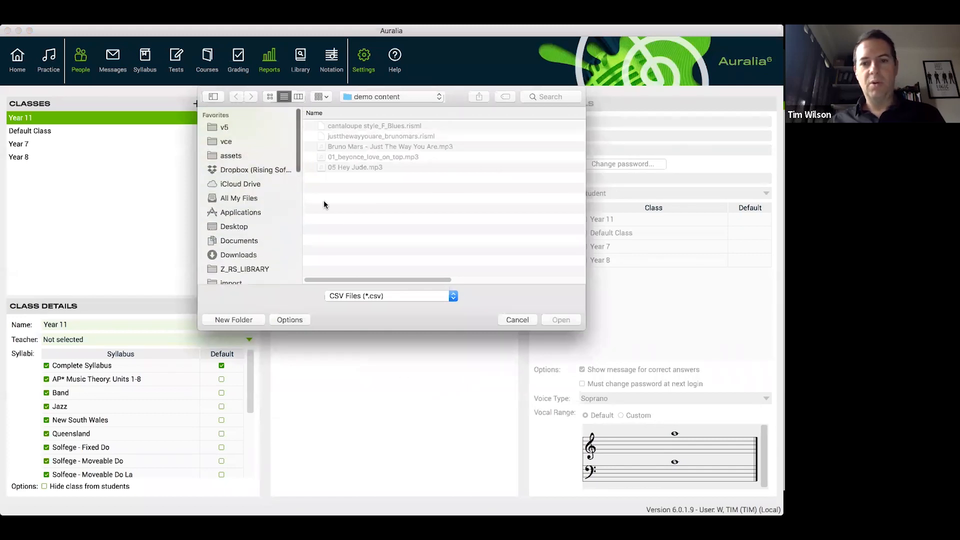
click(525, 320)
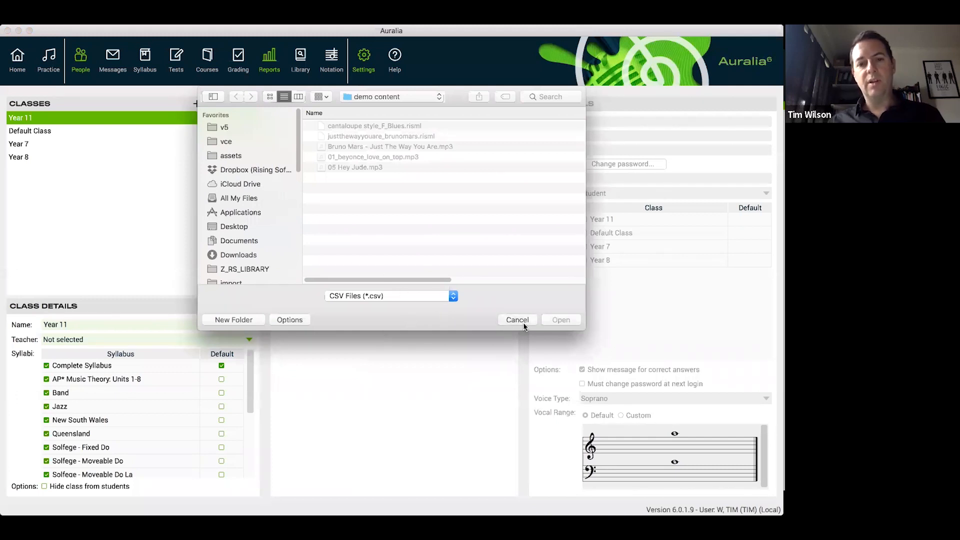
click(521, 320)
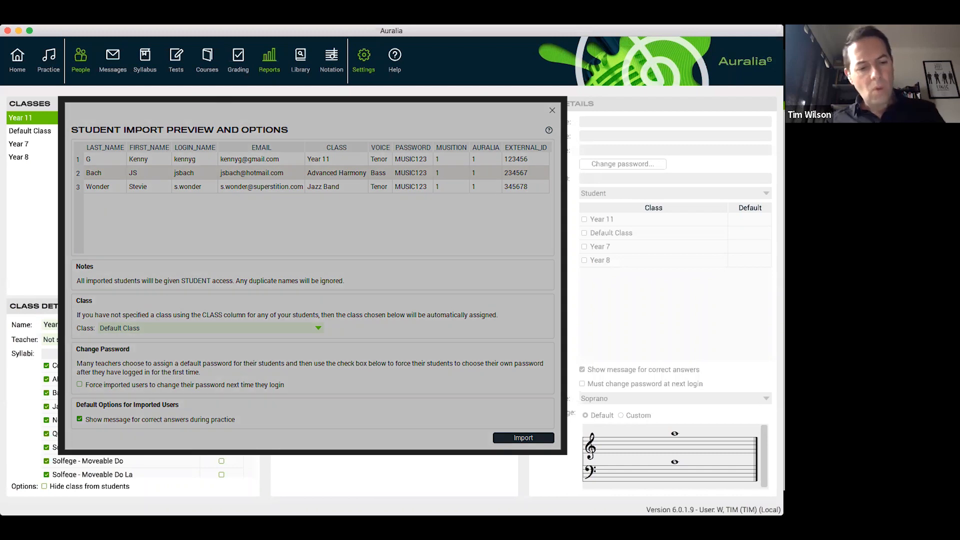
Compare the CLASS column of the sample spreadsheet in Numbers with Auralia's class list, and switch to Adobe Acrobat Reader
key(super+Tab)
key(super+Tab)
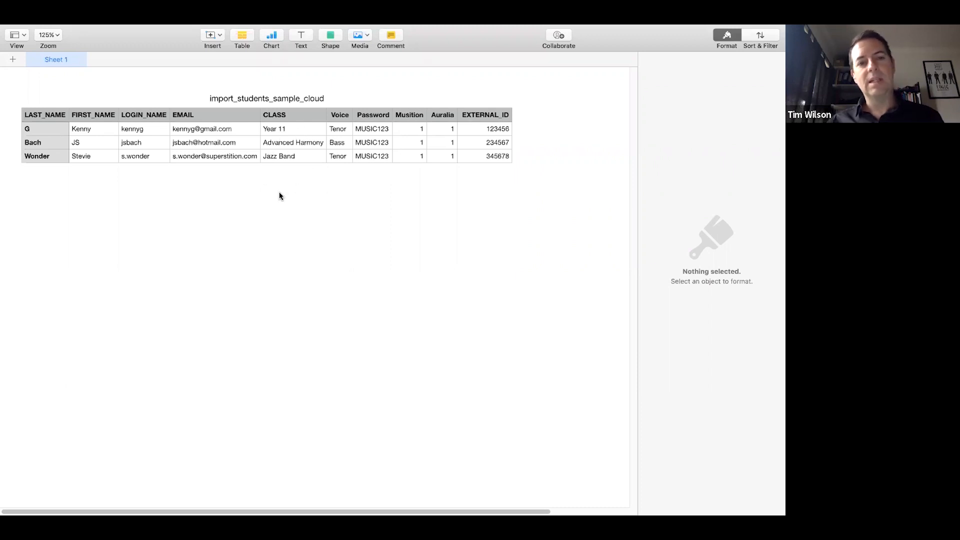
click(286, 130)
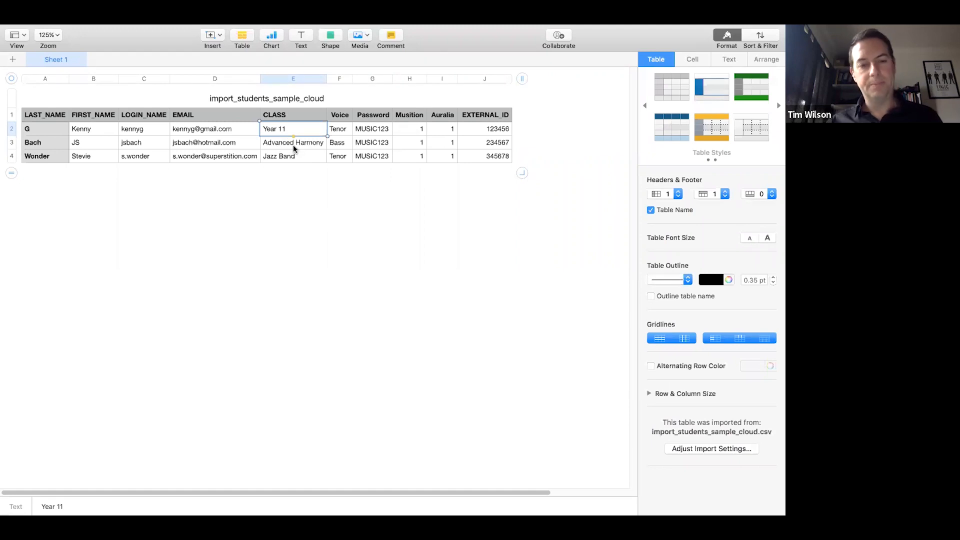
key(super+Tab)
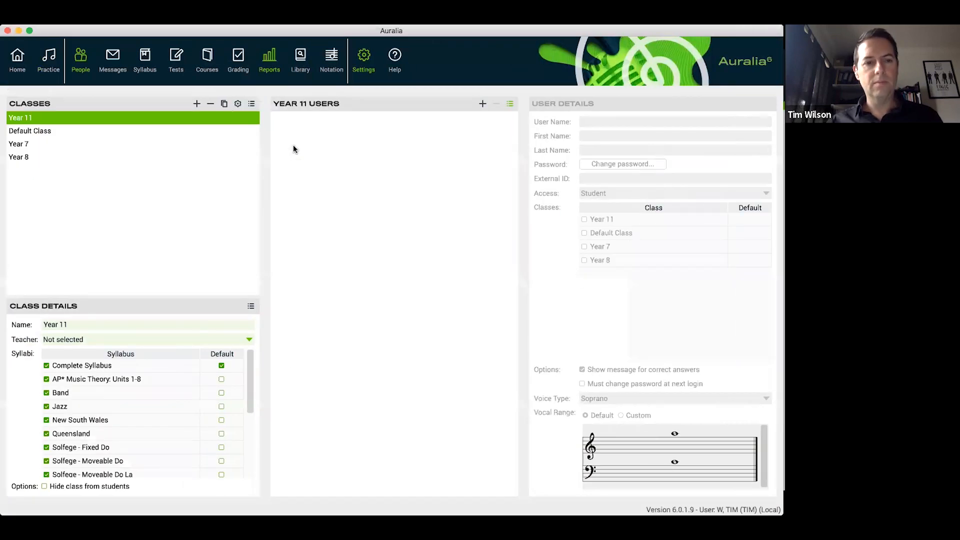
key(super+Tab)
key(super+Tab)
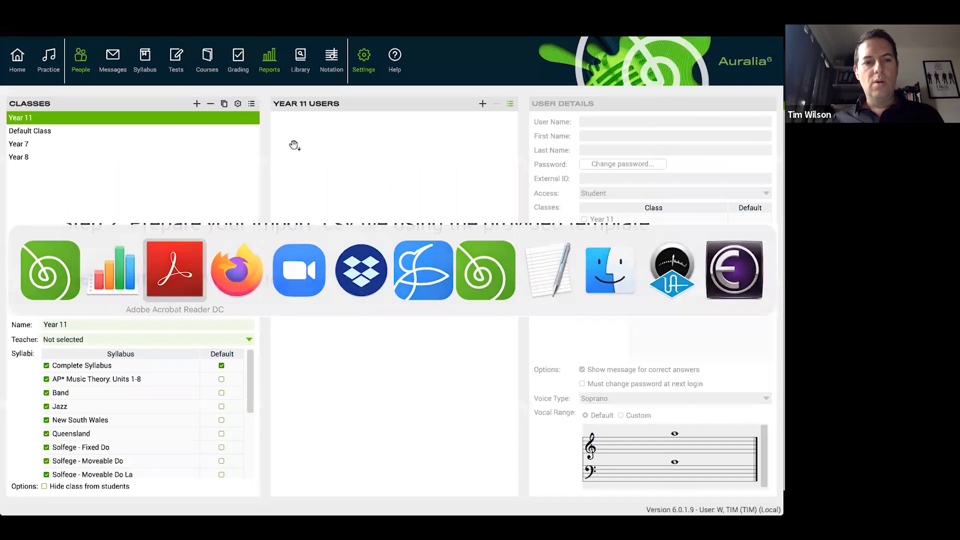
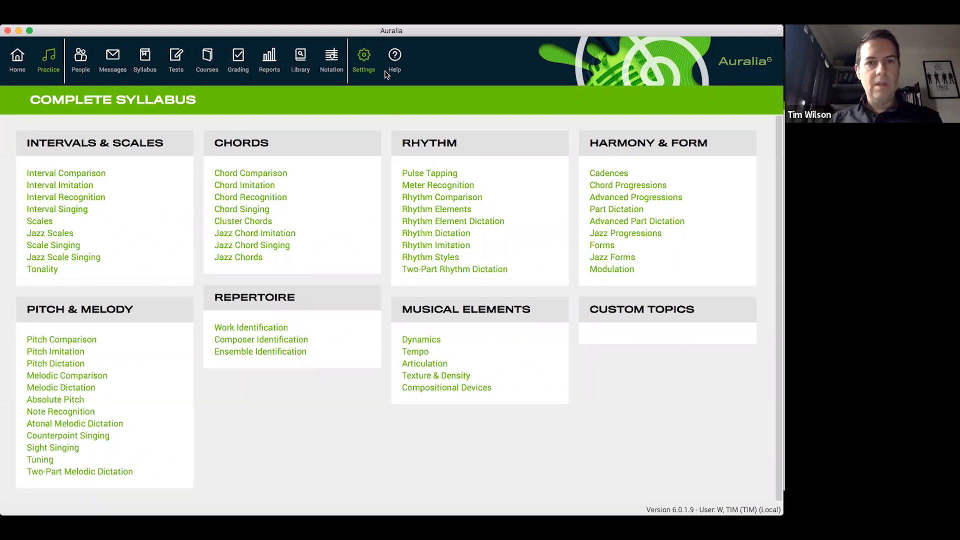
Check the sound playback settings and close them
click(364, 58)
click(378, 140)
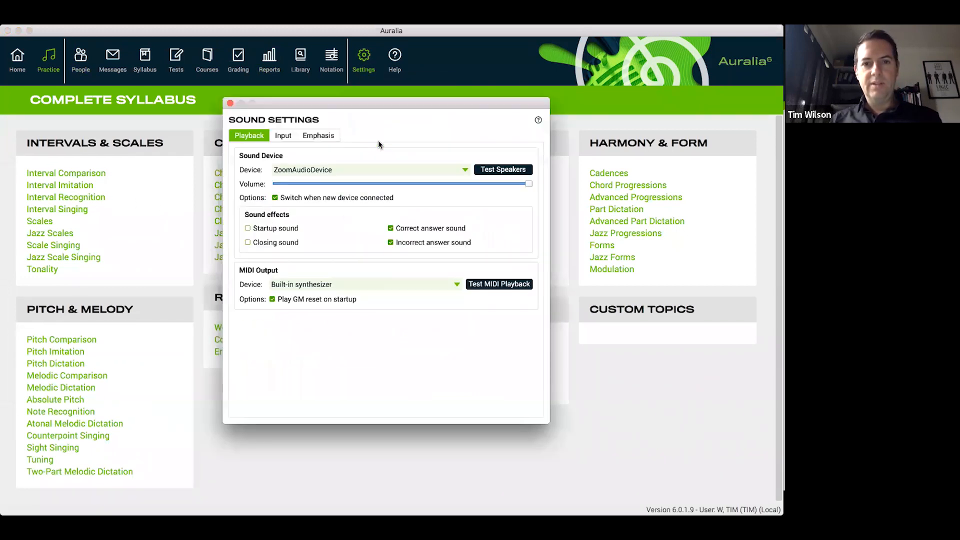
click(230, 104)
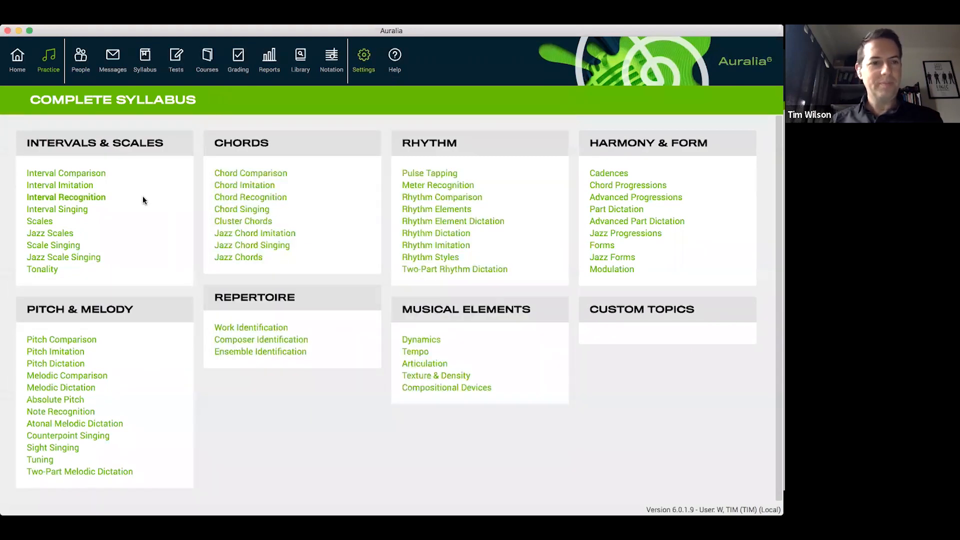
Open the Interval Recognition topic and review the descriptions of Levels 1, 3 and 4
click(98, 198)
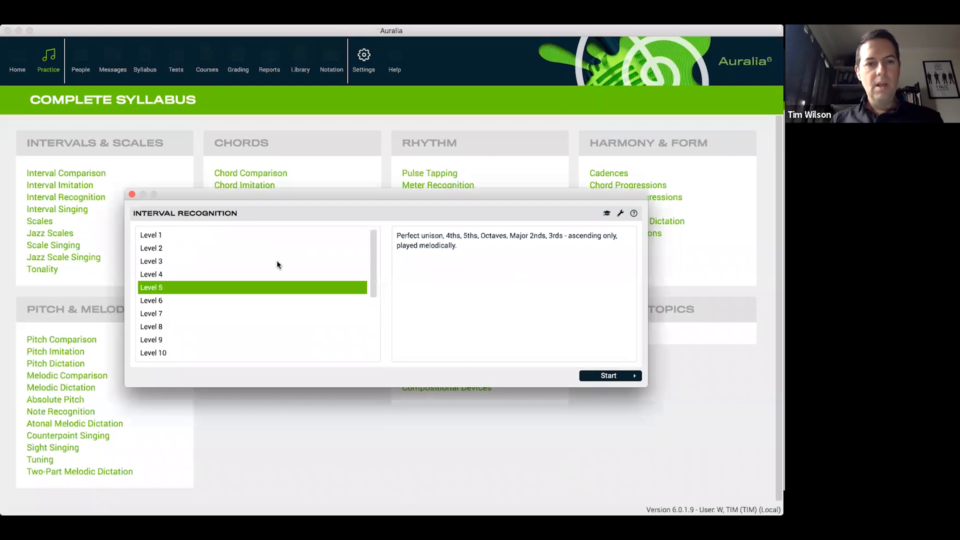
click(229, 235)
click(234, 261)
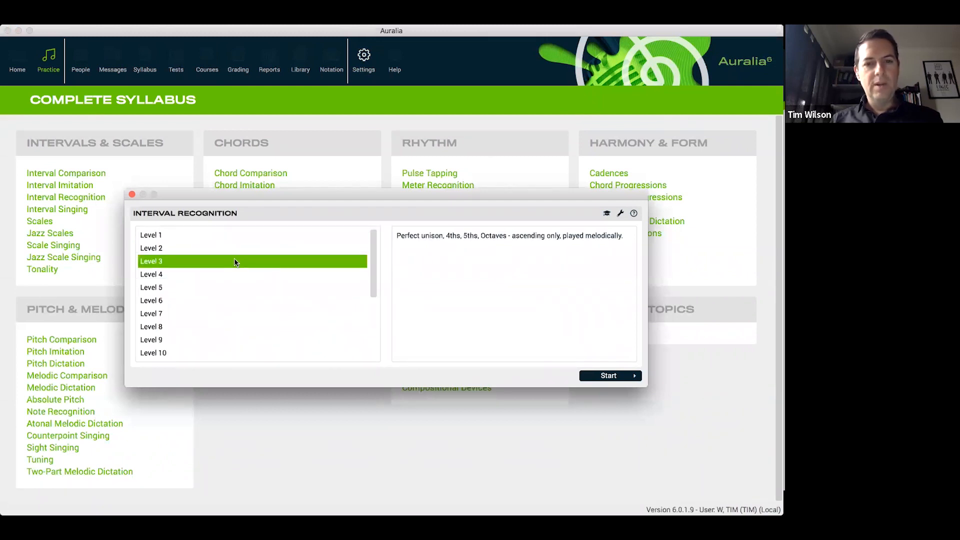
click(234, 274)
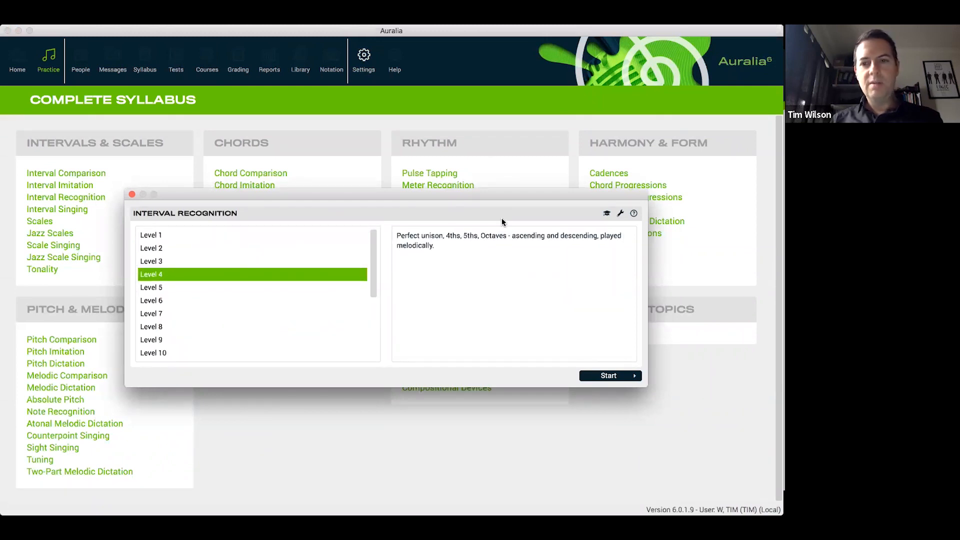
Play notation examples in the Interval Recognition lesson's Introduction and Major 7th pages, and close the lesson
click(607, 213)
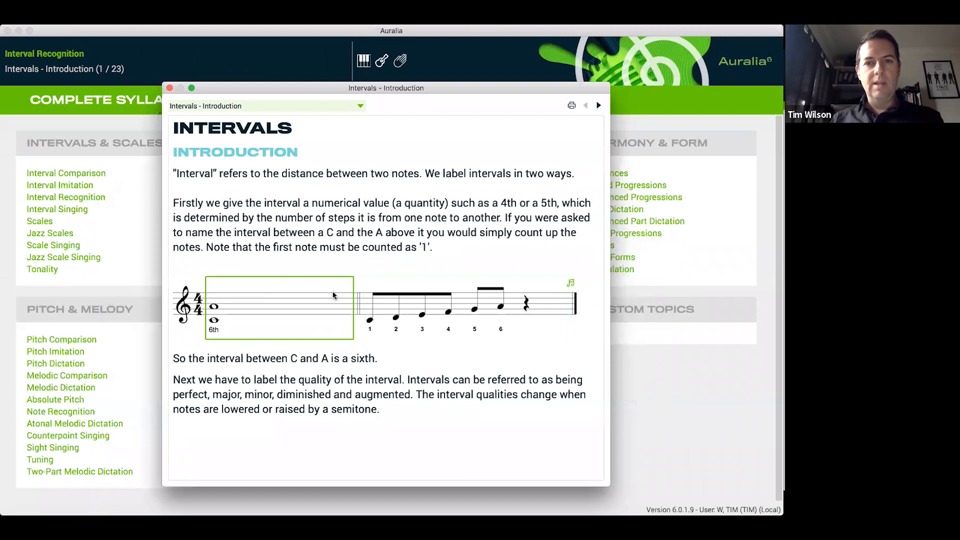
click(286, 304)
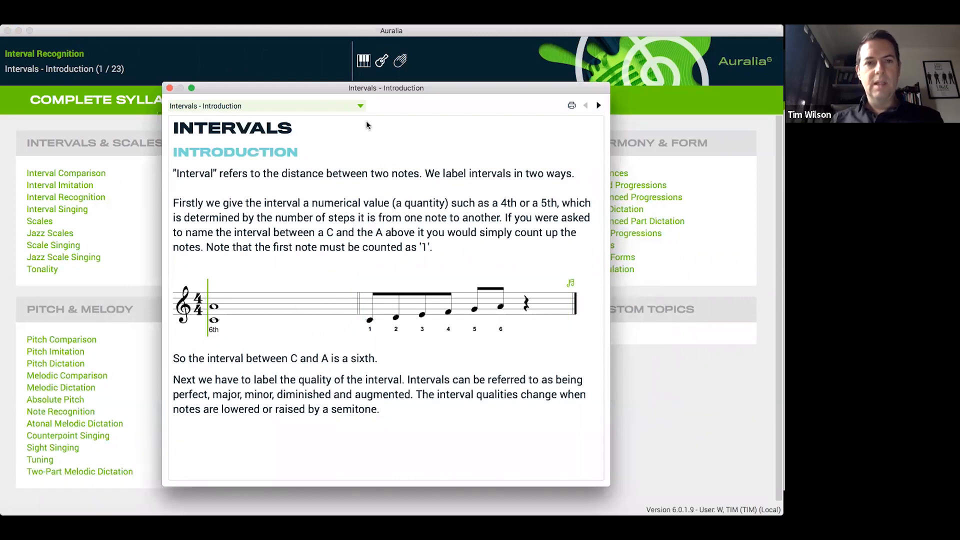
click(359, 105)
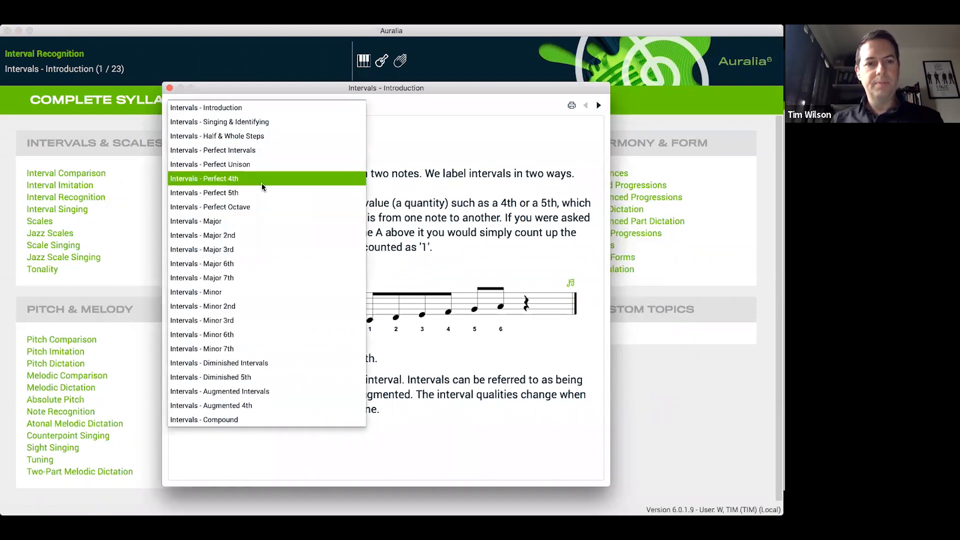
click(257, 274)
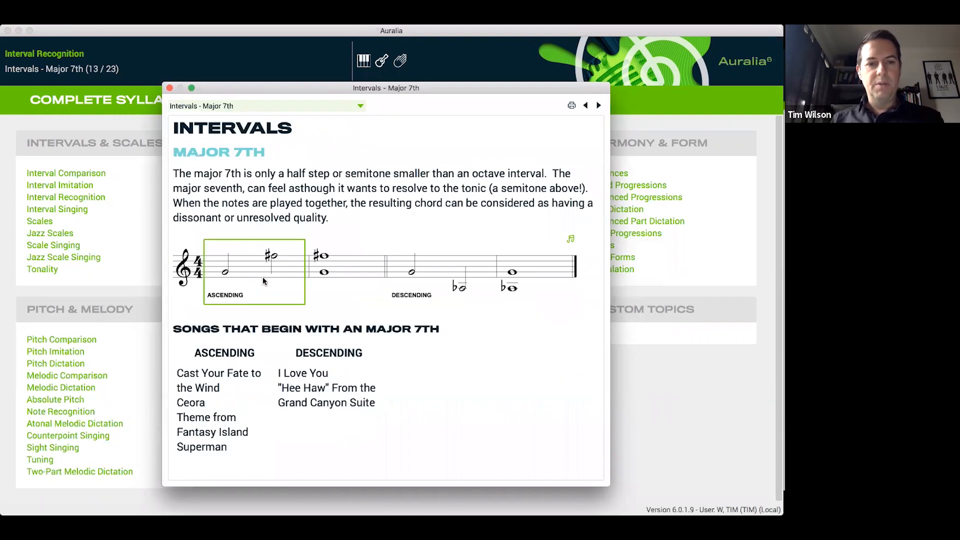
click(261, 278)
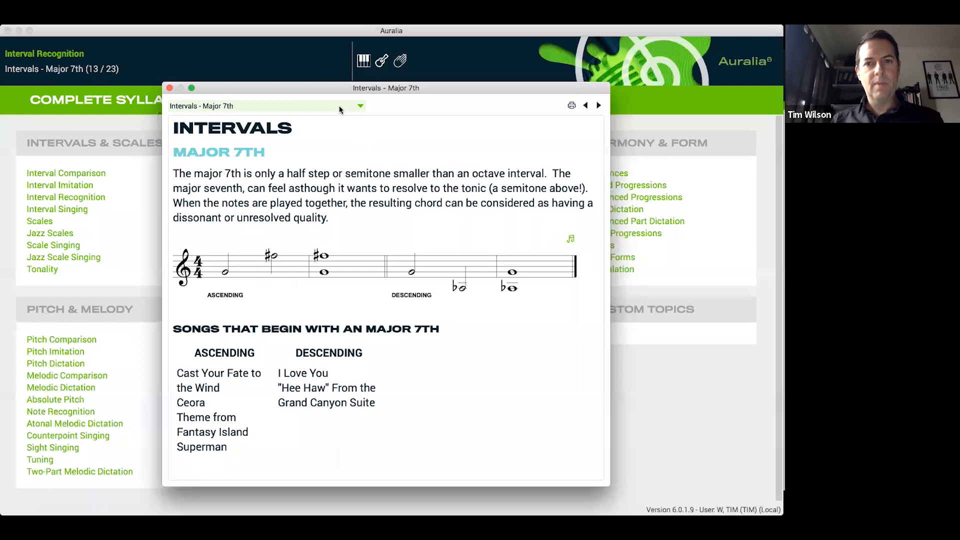
click(169, 88)
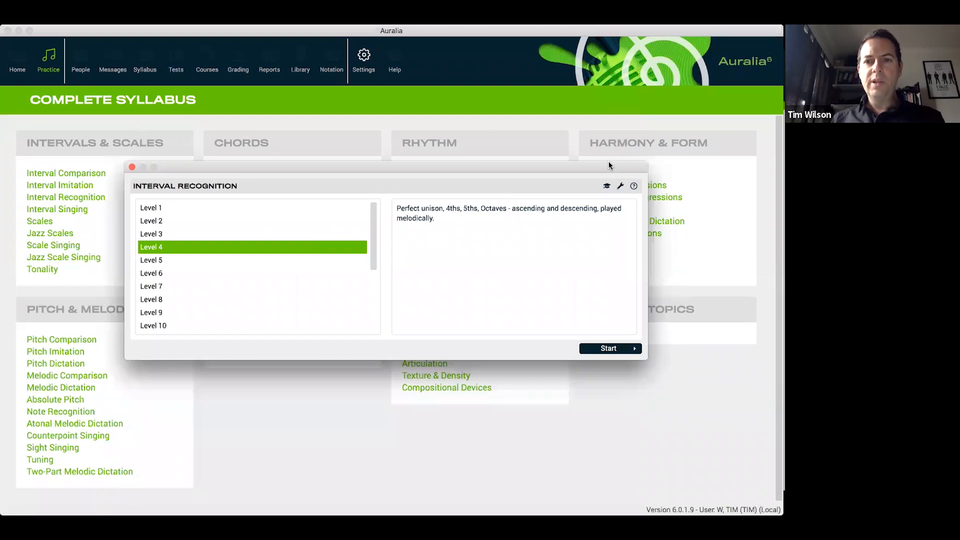
Try a custom Interval Recognition level with ascending Major 3rd and Minor 3rd, and close it without starting the drill
drag(608, 164, 598, 160)
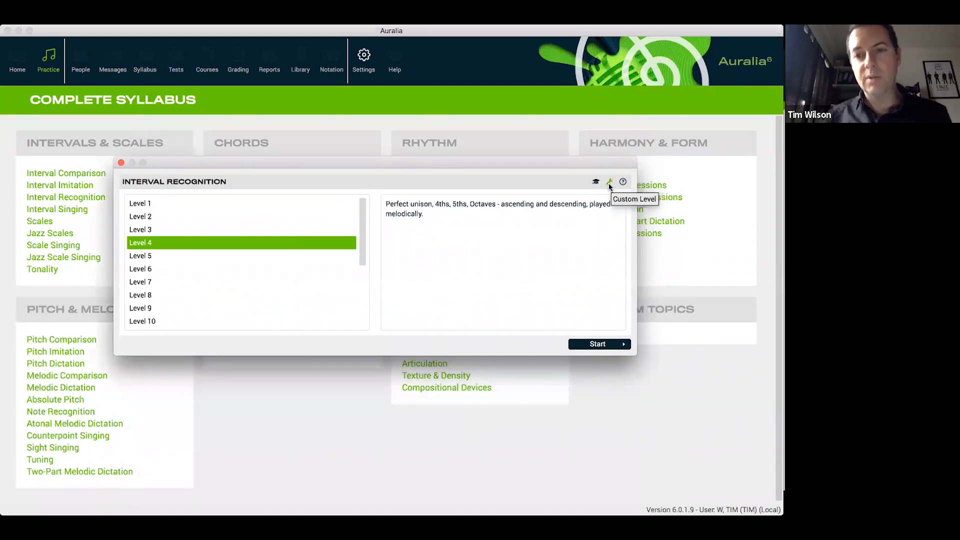
click(609, 183)
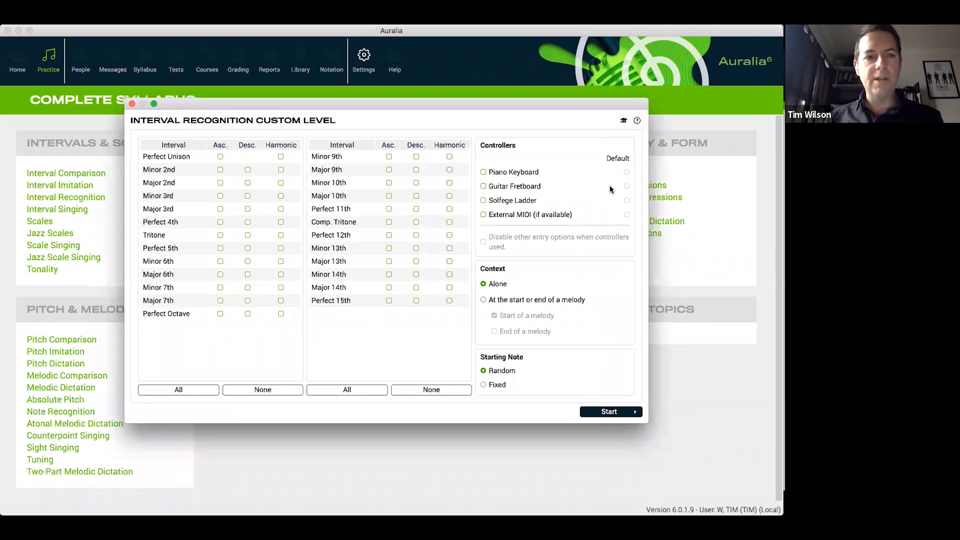
click(219, 209)
click(220, 196)
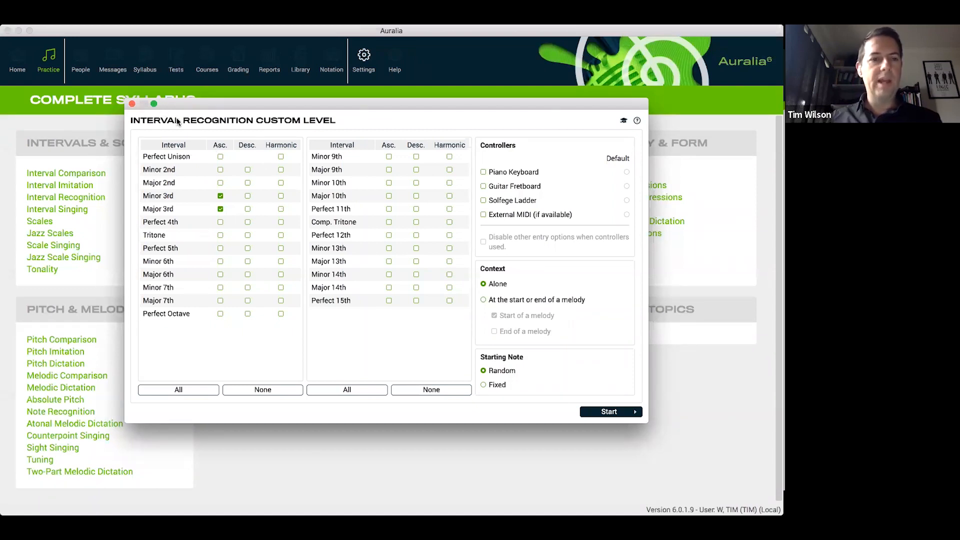
click(133, 104)
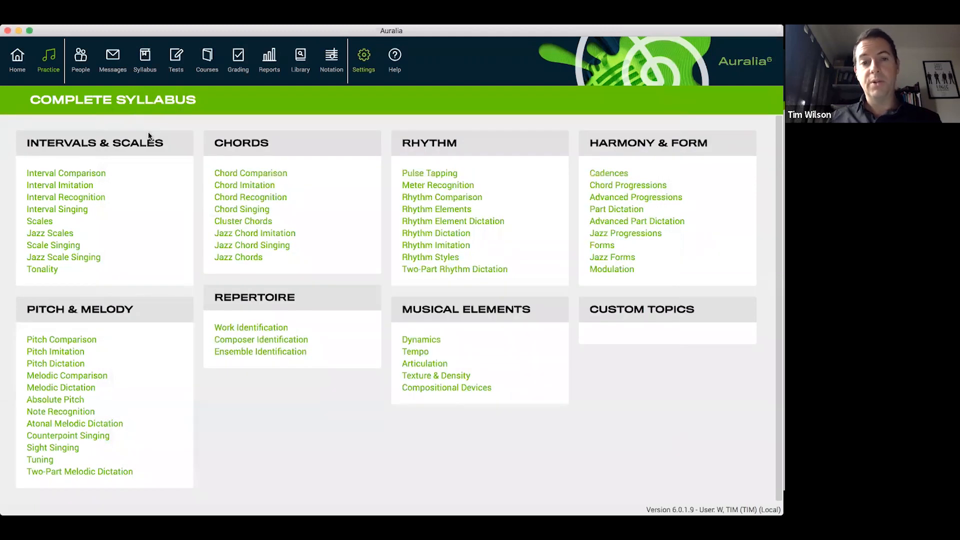
Start the Interval Recognition drill at Level 3
click(103, 198)
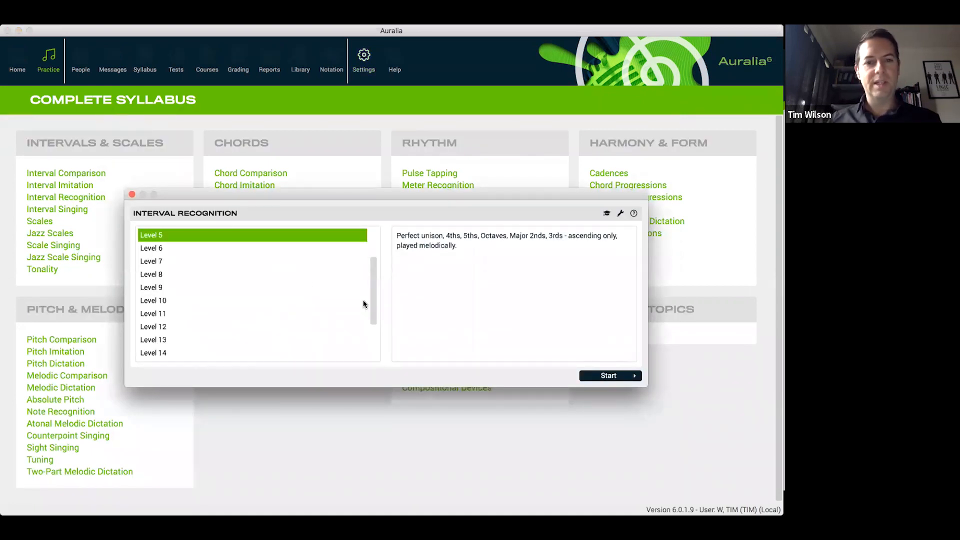
scroll(364, 304, up, 3)
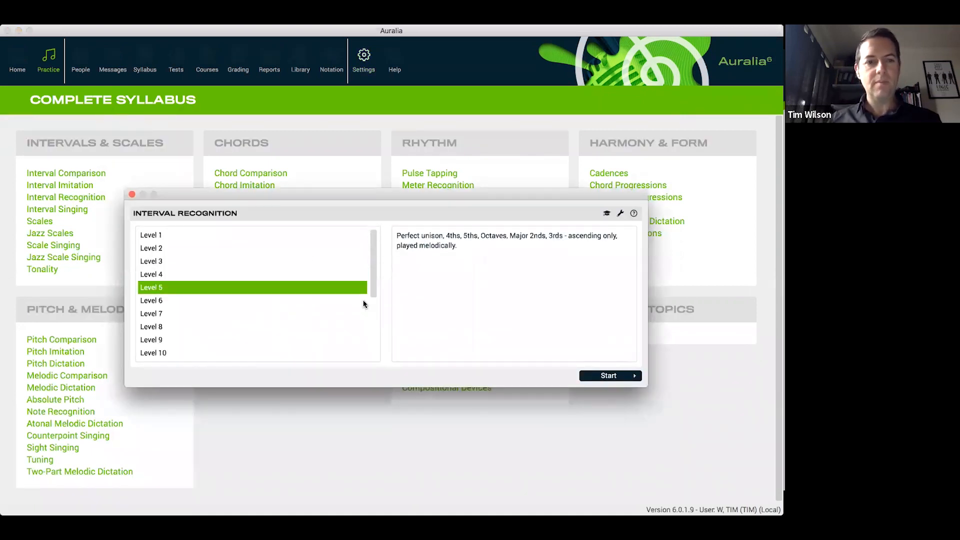
click(253, 265)
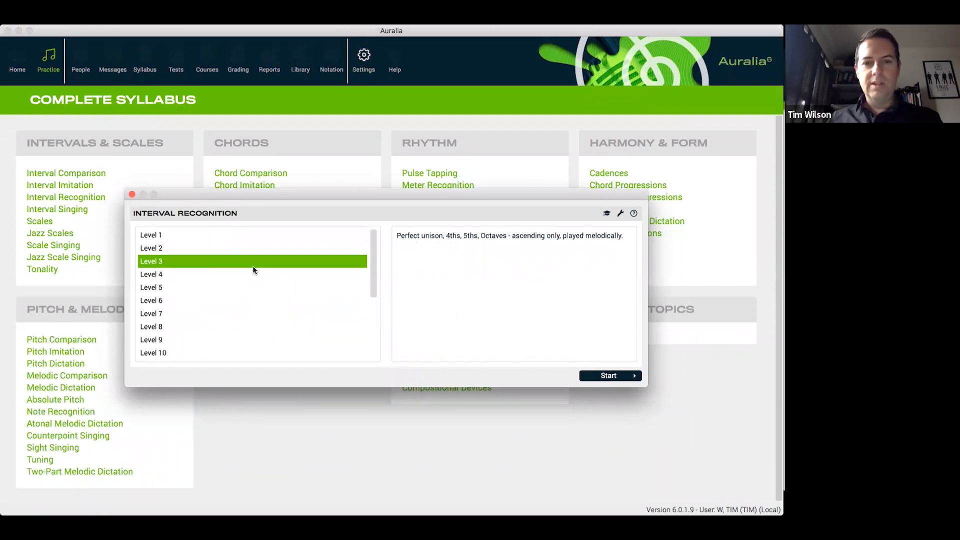
click(618, 376)
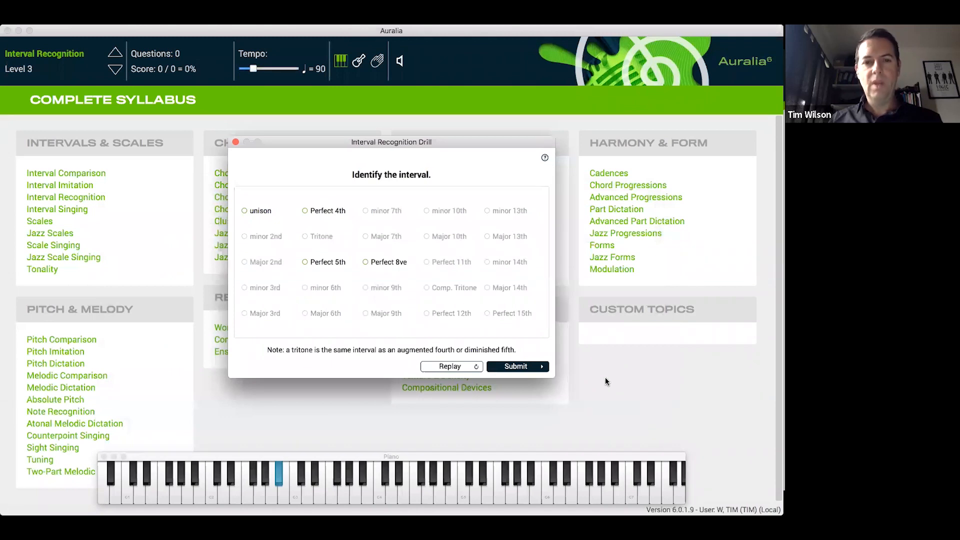
Reposition the drill and piano windows and select Perfect 8ve as the answer
drag(431, 142, 419, 138)
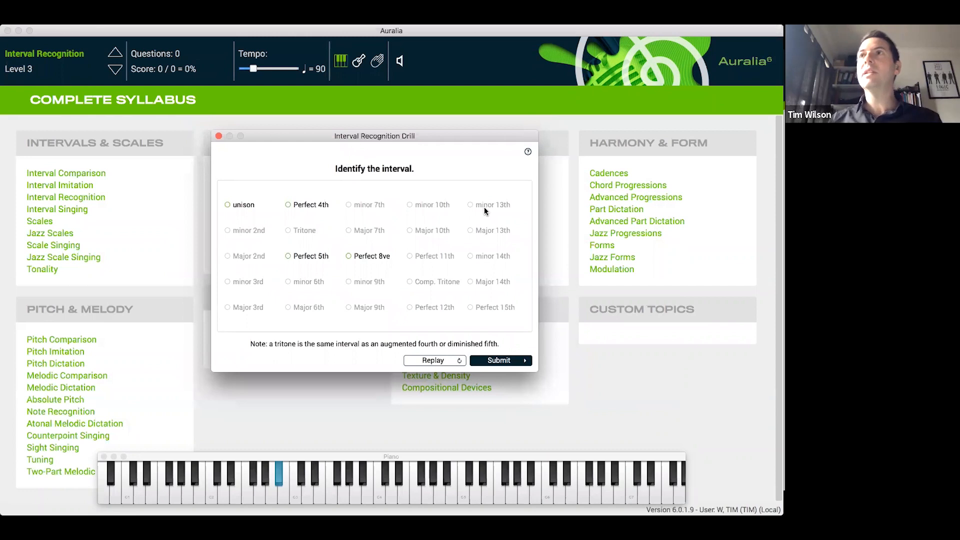
drag(415, 457, 414, 404)
click(369, 258)
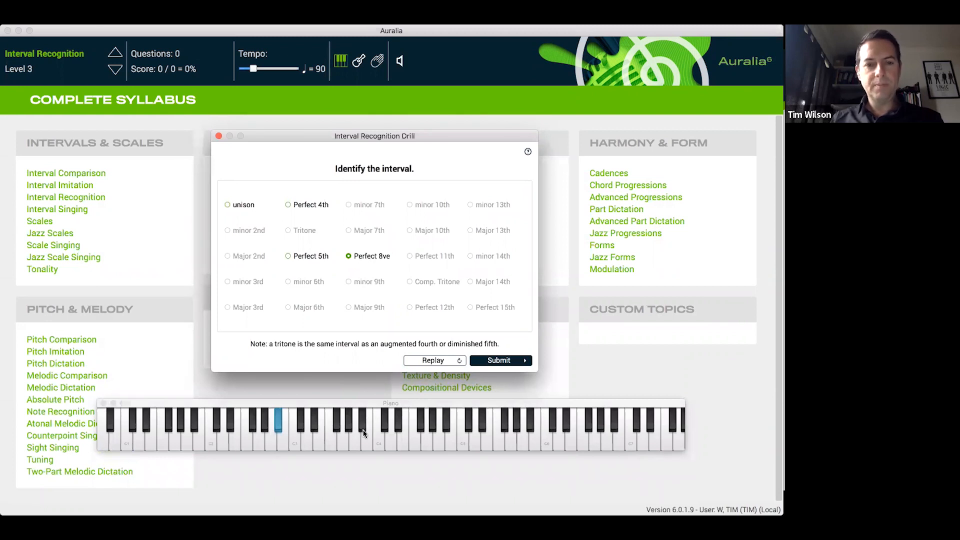
Switch the drill's instrument display from piano to the guitar fretboard and to the solfege ladder
click(359, 62)
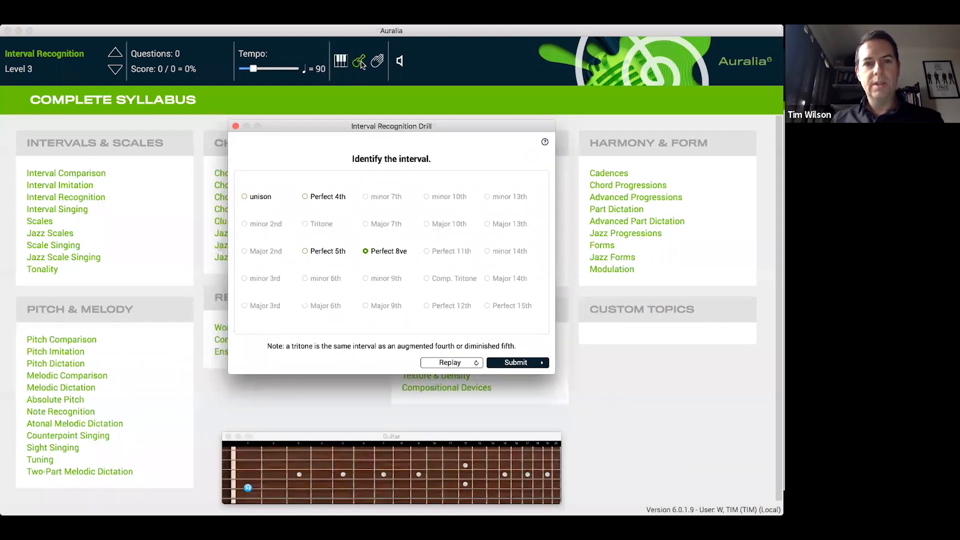
click(378, 65)
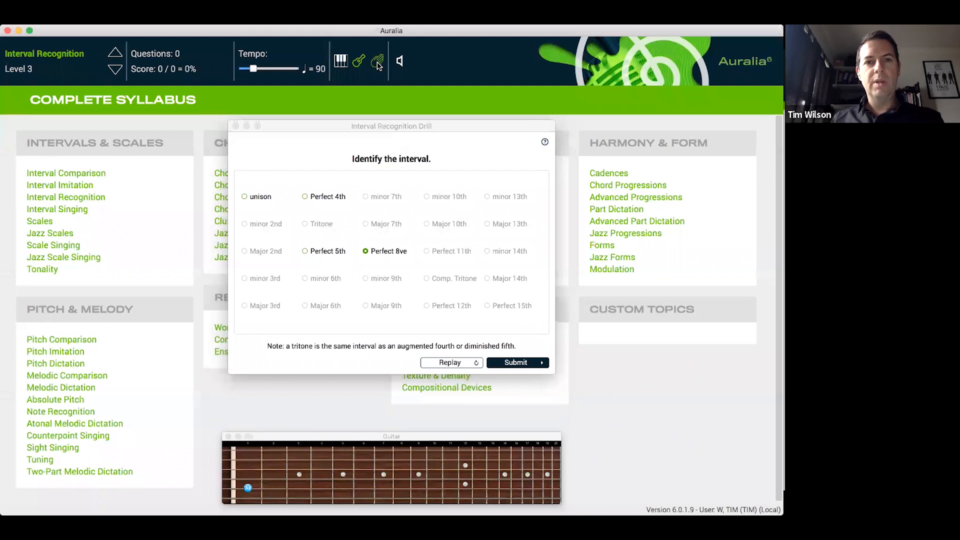
click(378, 62)
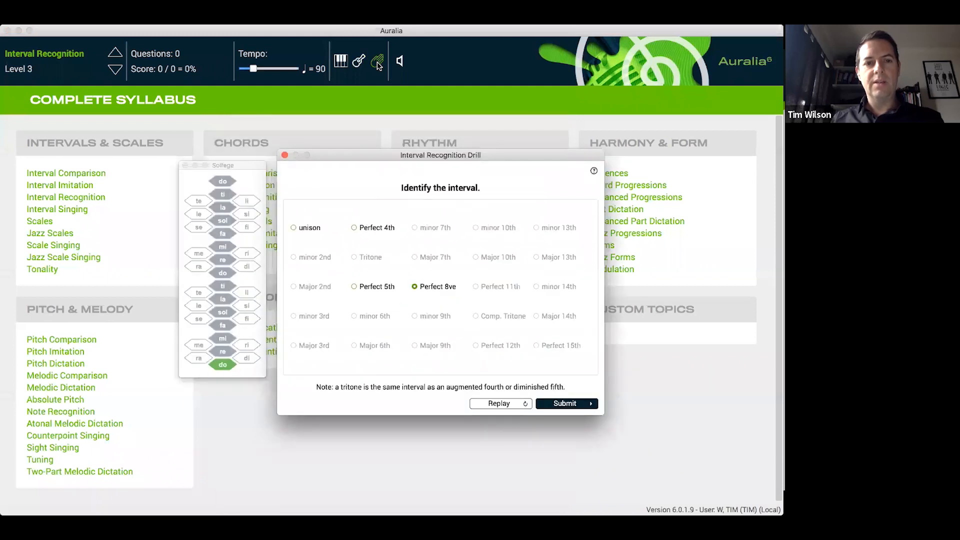
click(241, 162)
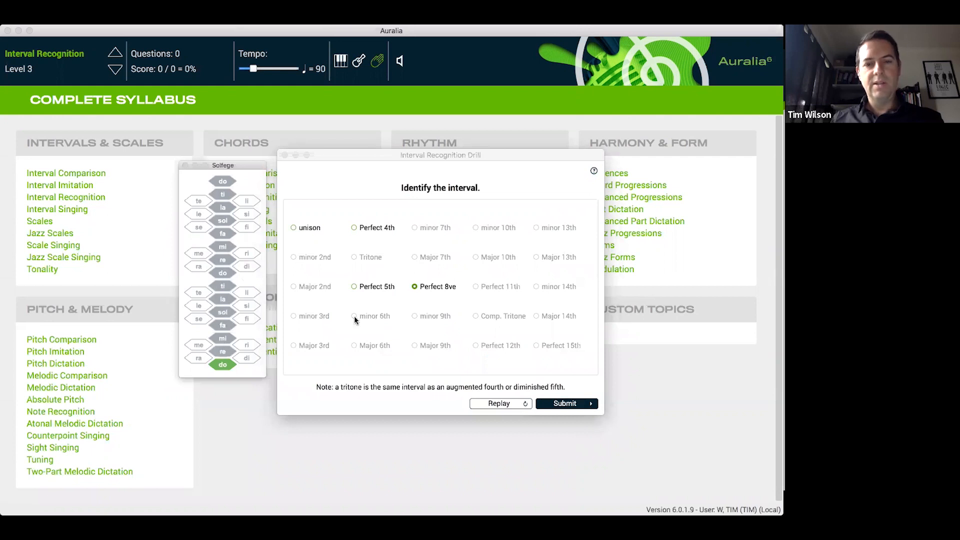
Replay the interval and submit Perfect 5th as the answer
click(492, 403)
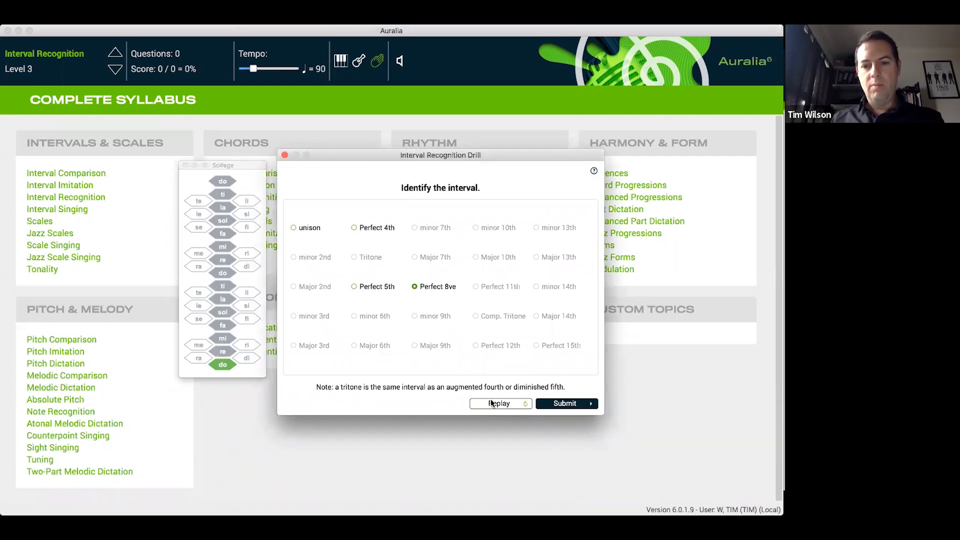
click(365, 286)
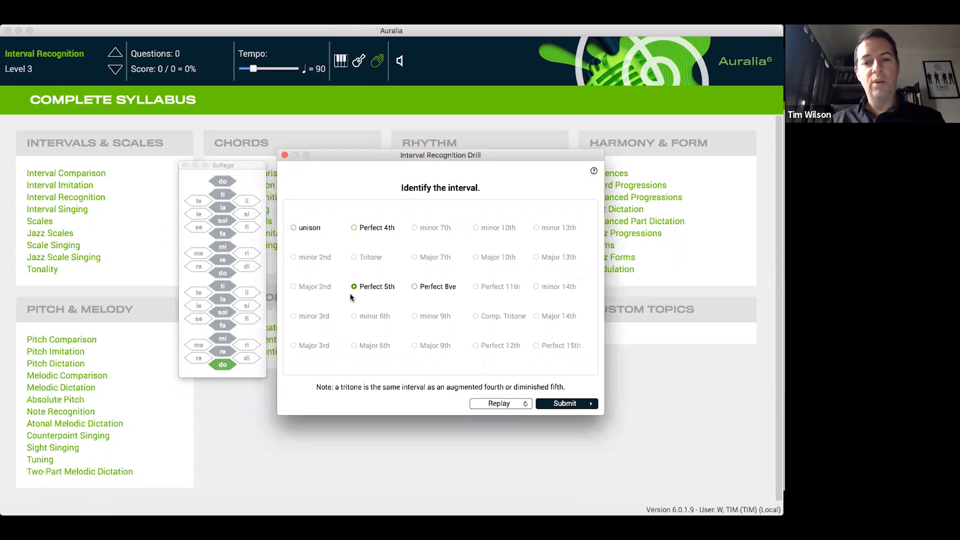
click(588, 405)
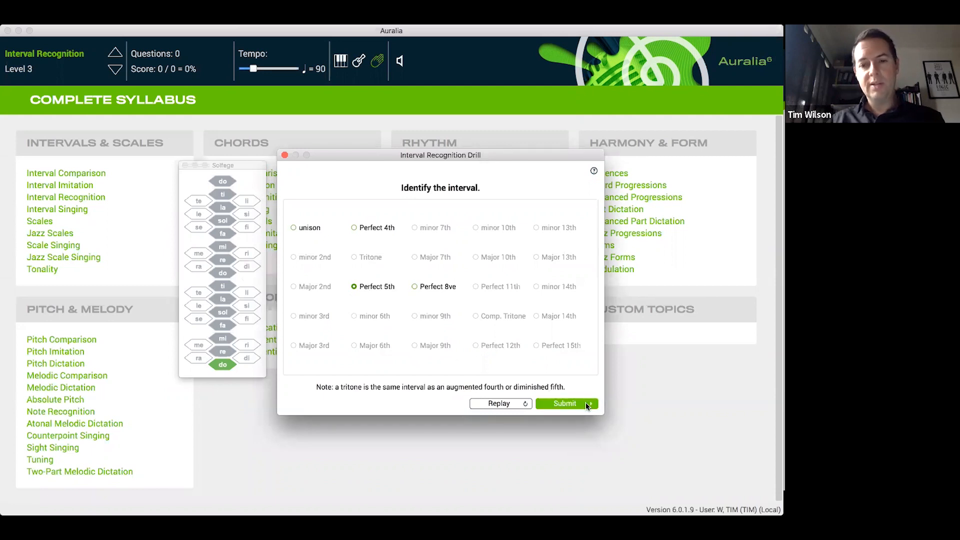
Play the correct and submitted intervals for comparison, and end the Interval Recognition drill
click(452, 322)
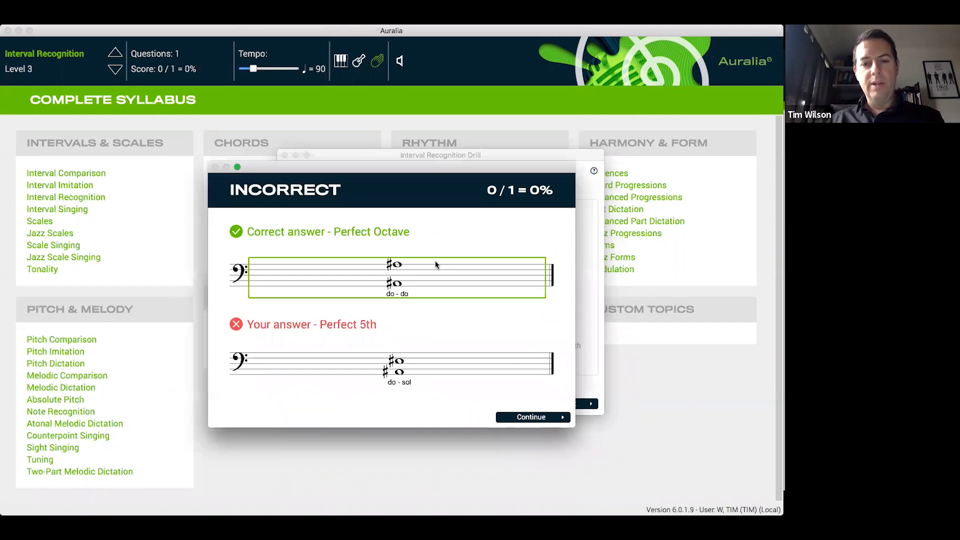
click(411, 270)
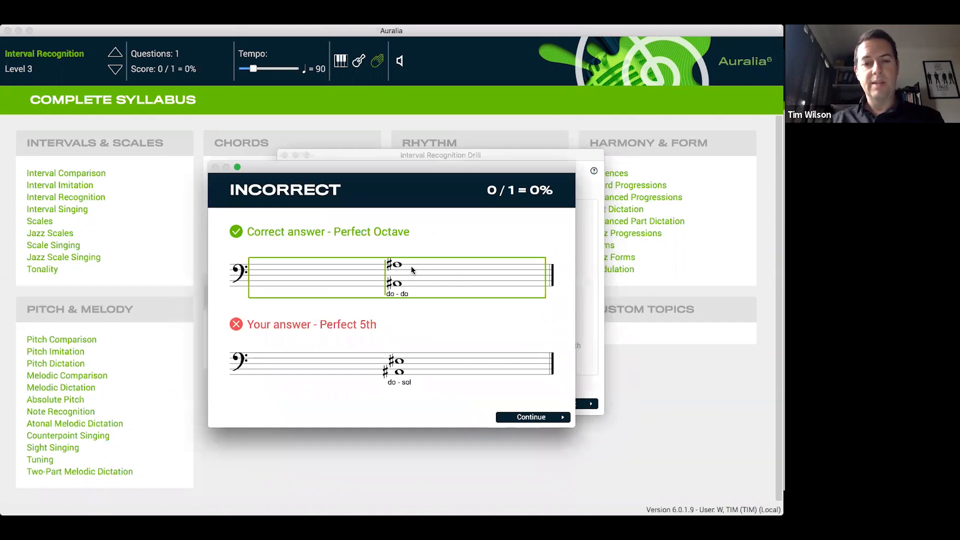
click(461, 366)
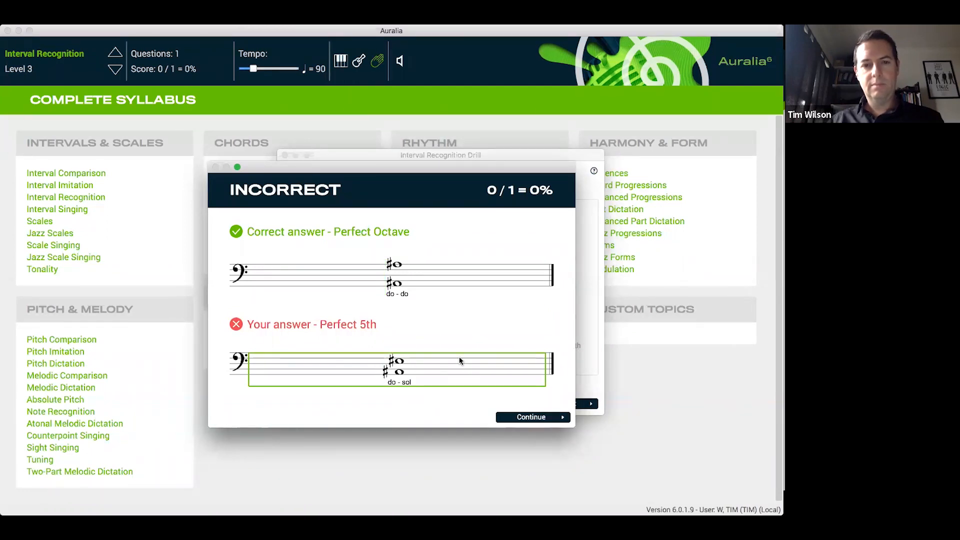
click(524, 417)
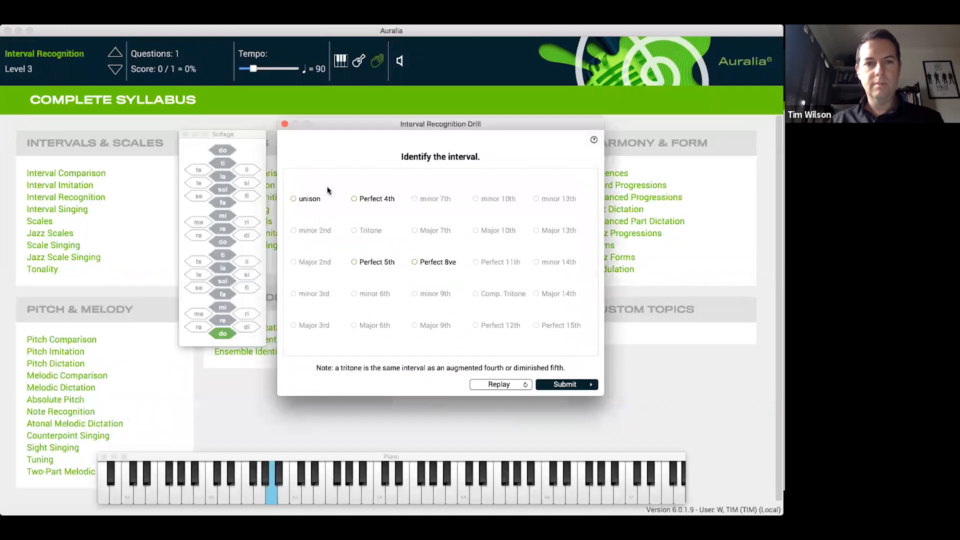
click(285, 124)
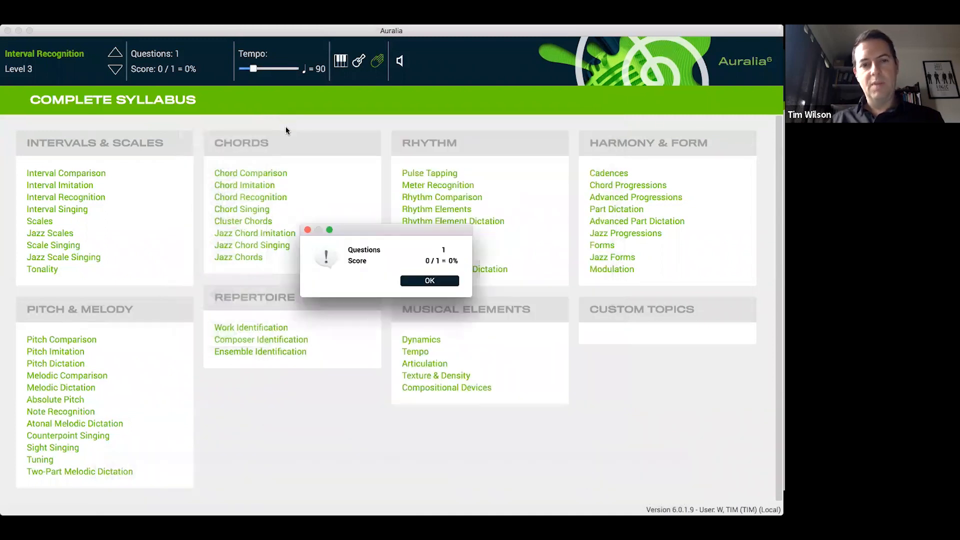
click(414, 281)
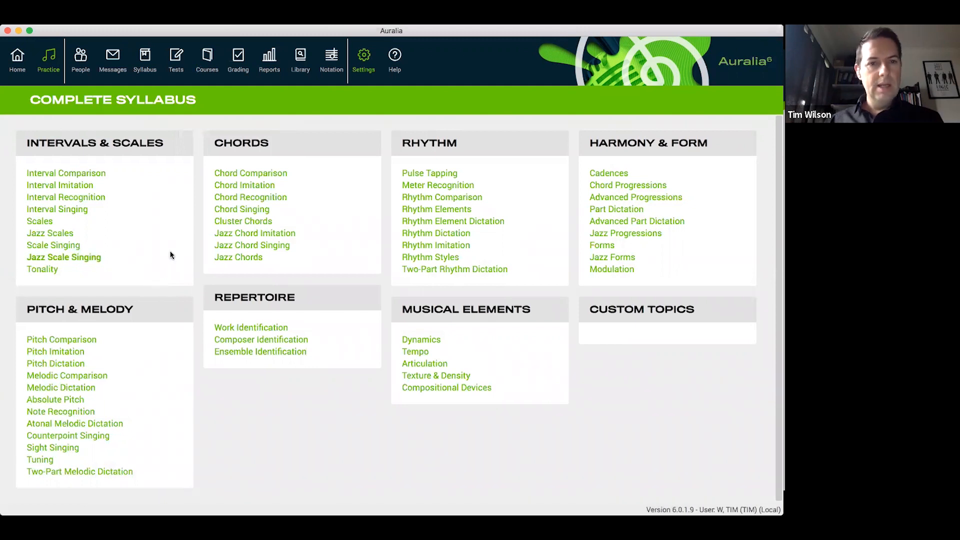
Start the Scales drill at Level 3, covering major, harmonic minor and melodic minor scales
click(59, 221)
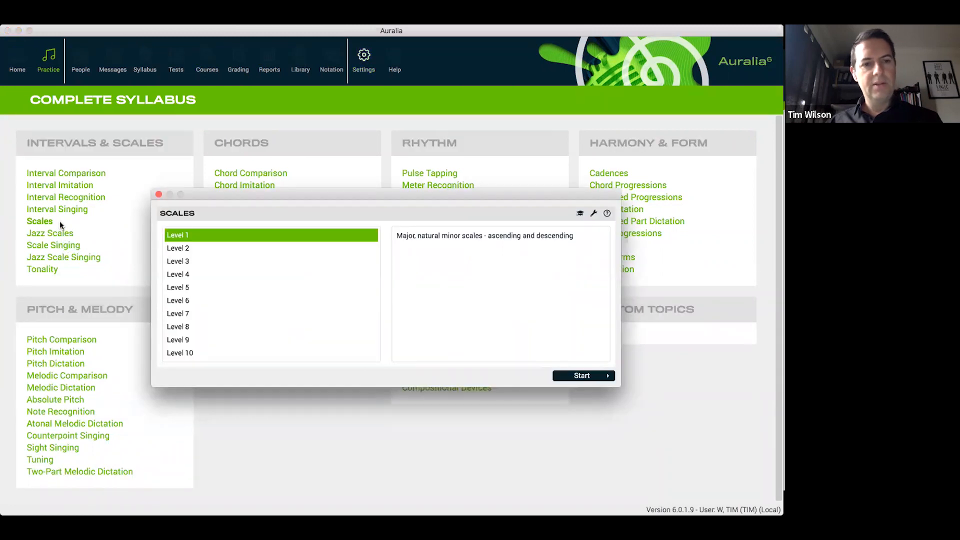
click(300, 248)
click(304, 256)
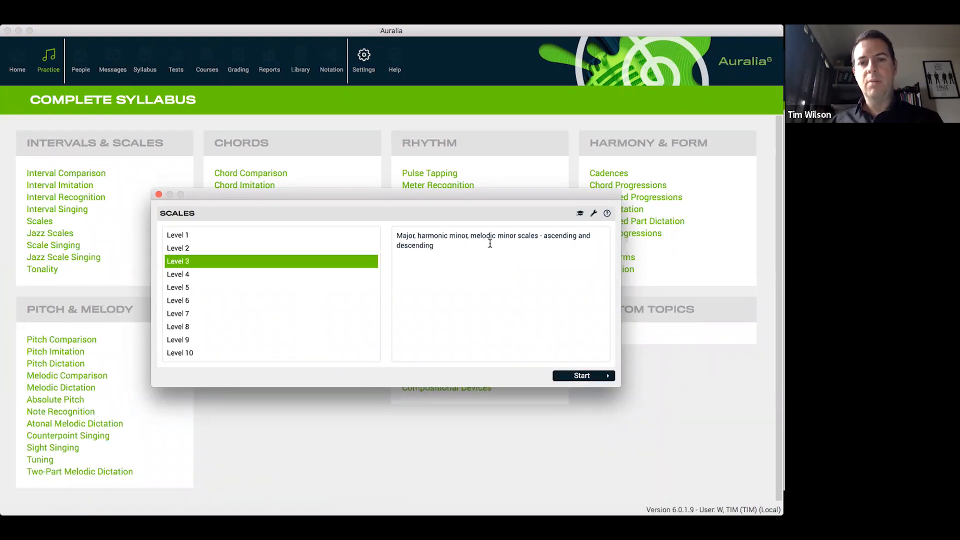
click(585, 376)
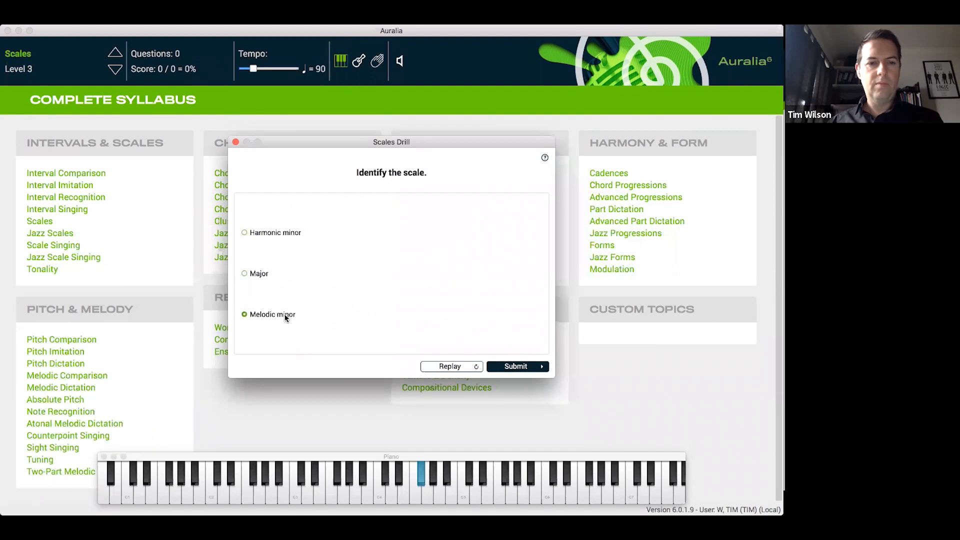
Submit Melodic minor as the scale's answer and end the Scales drill
click(508, 368)
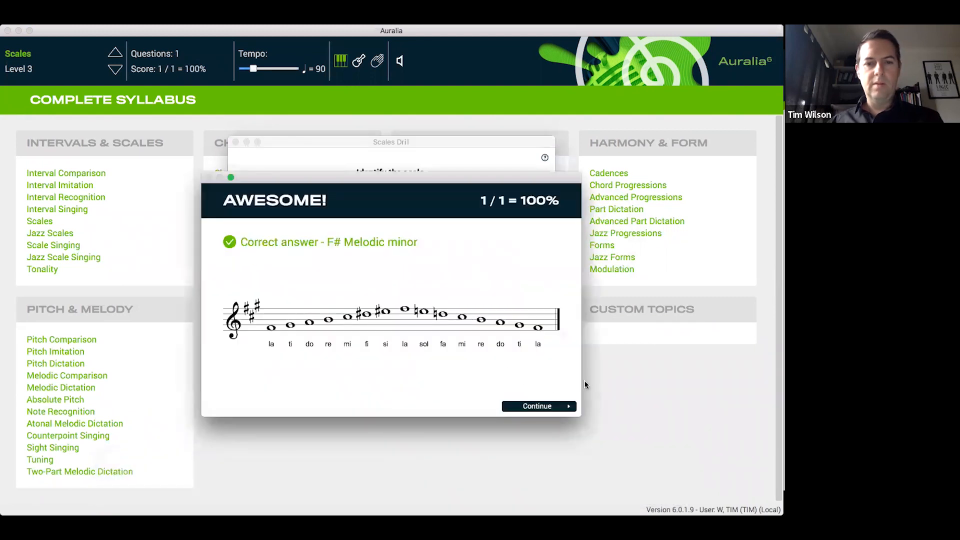
click(553, 407)
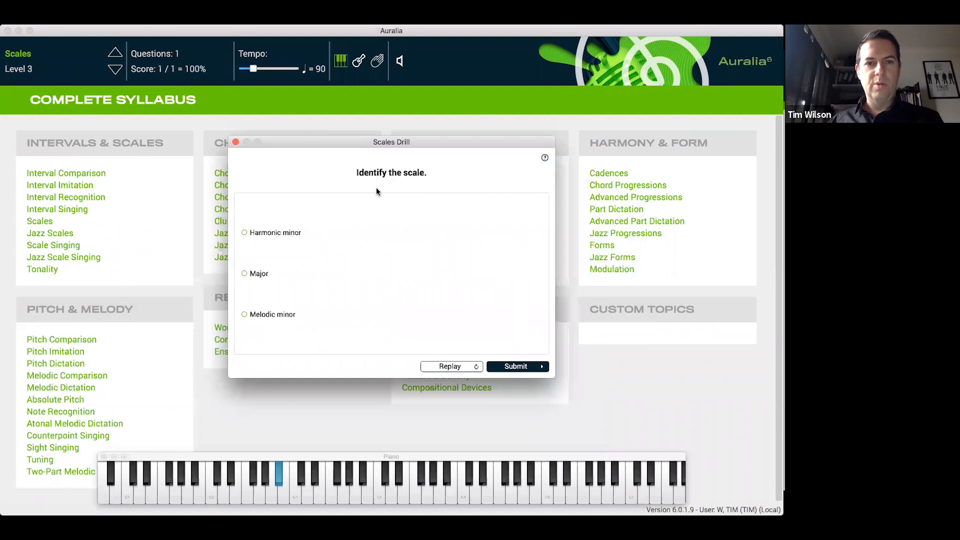
click(235, 143)
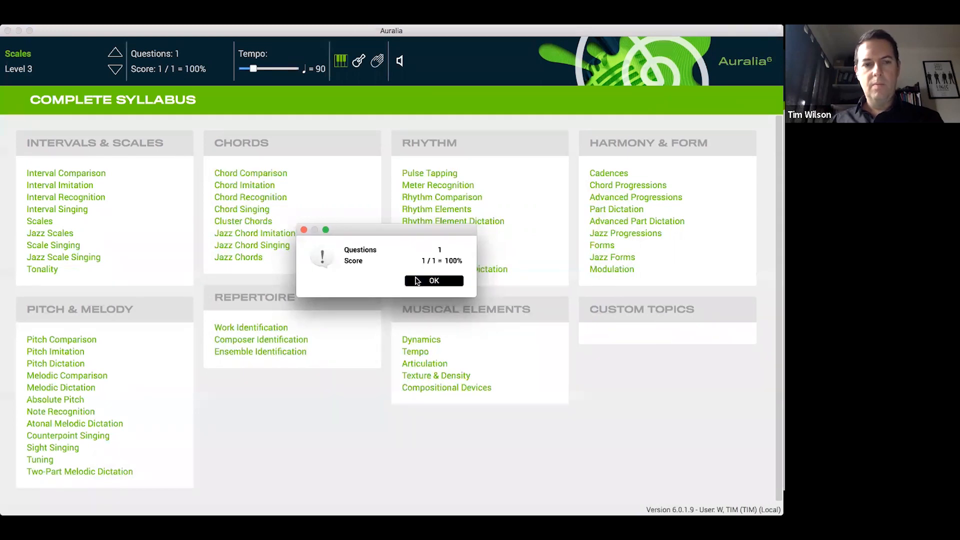
click(416, 279)
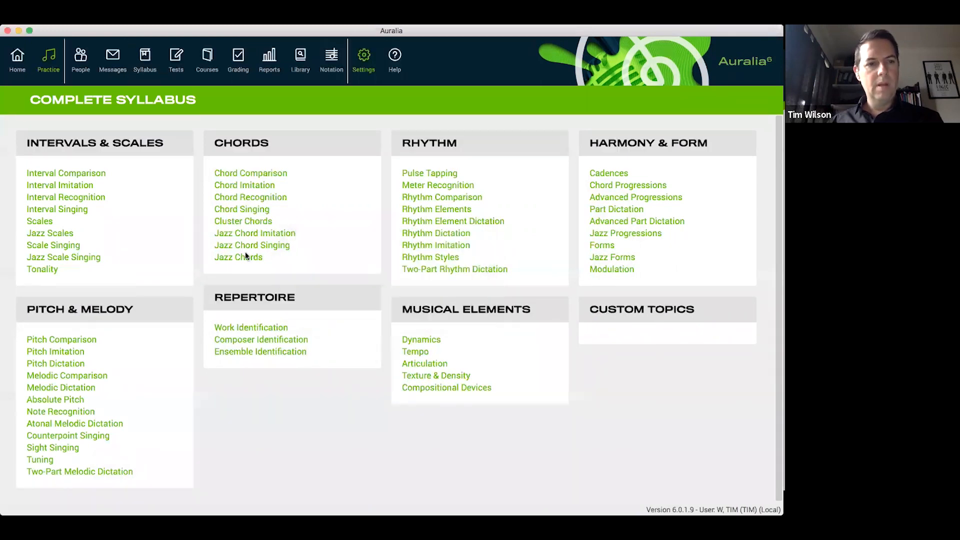
Review the Level 9 and Level 10 descriptions of the Scales topic, and close it
click(41, 221)
click(256, 340)
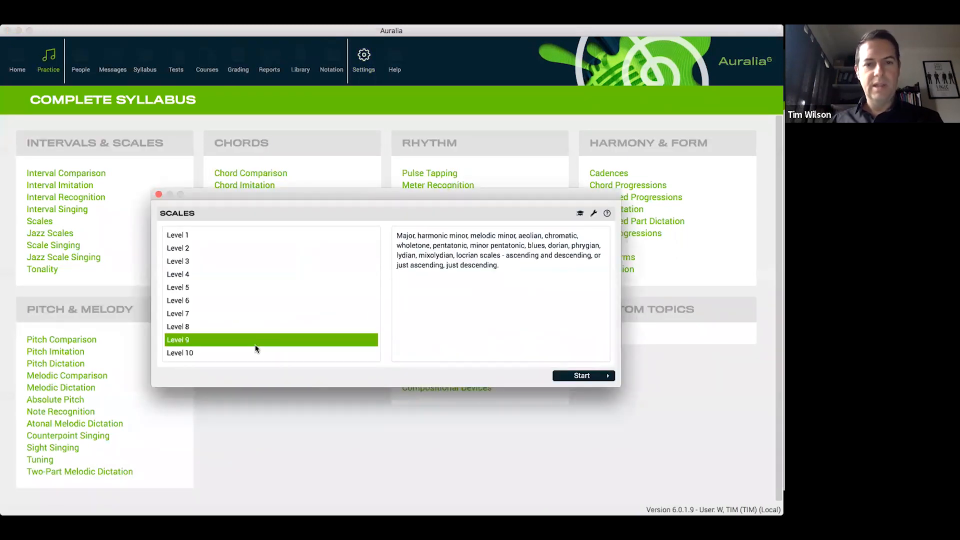
click(255, 353)
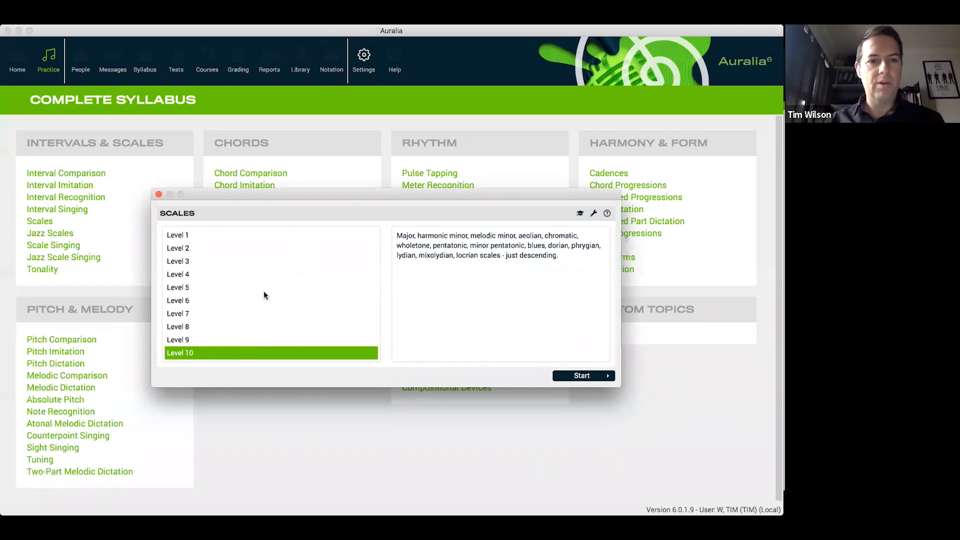
click(159, 195)
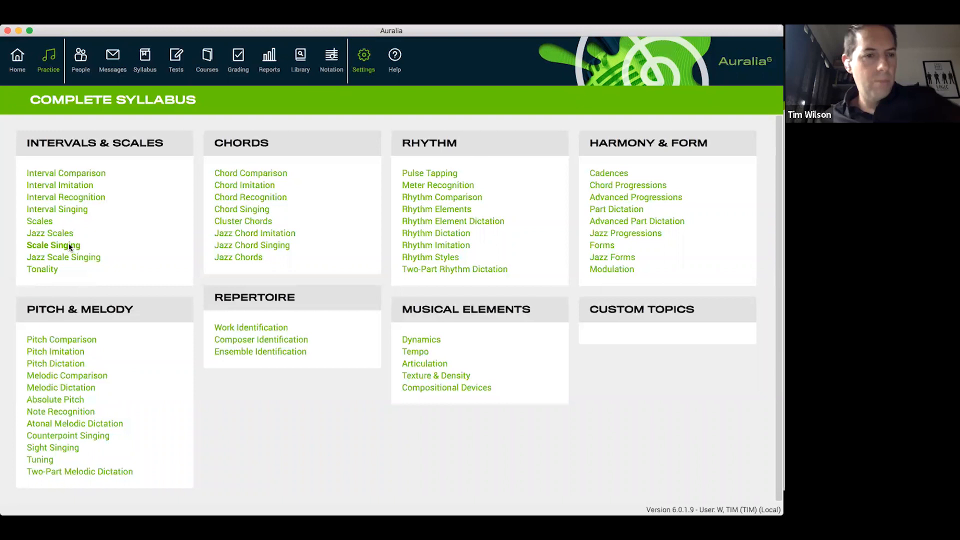
Start the Tonality drill at Level 1 and submit Major for the first played extract
click(46, 269)
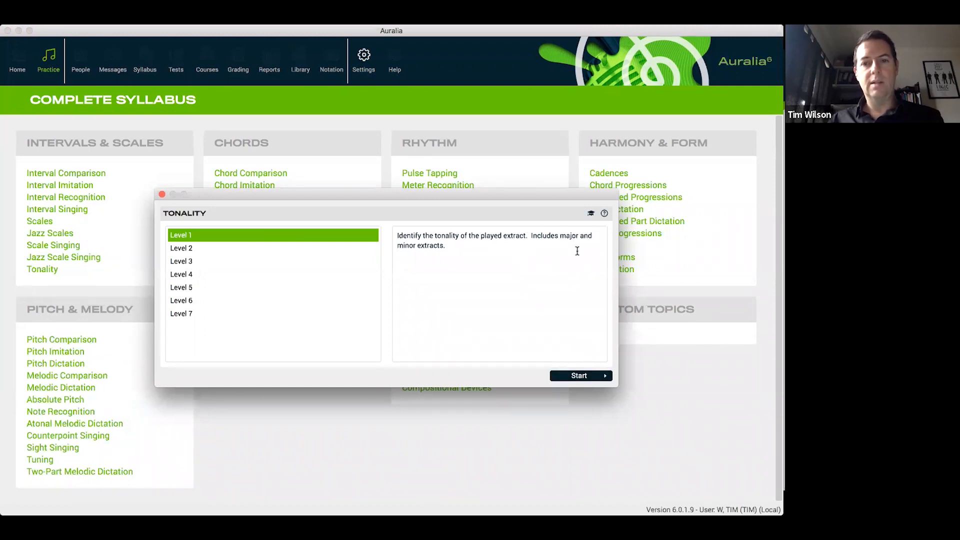
click(583, 375)
click(583, 375)
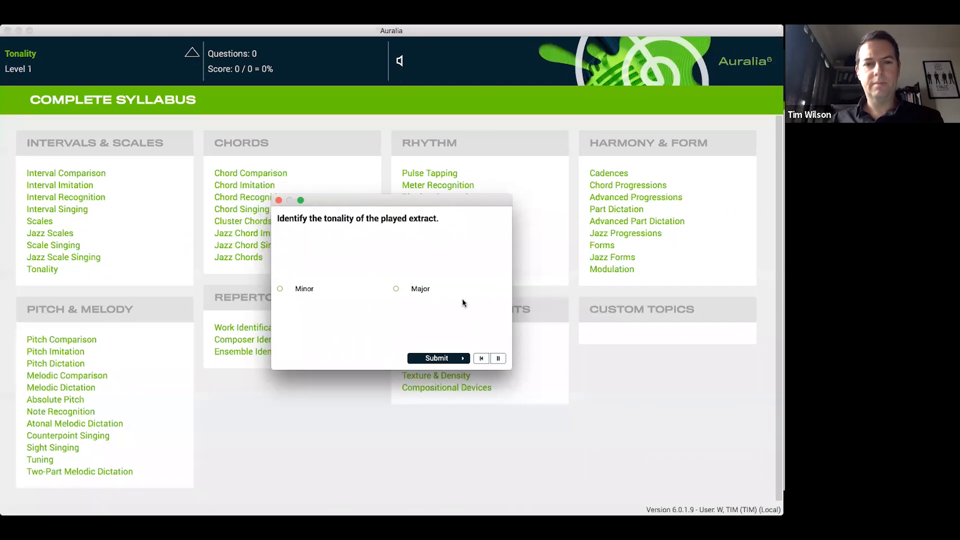
click(420, 290)
click(455, 357)
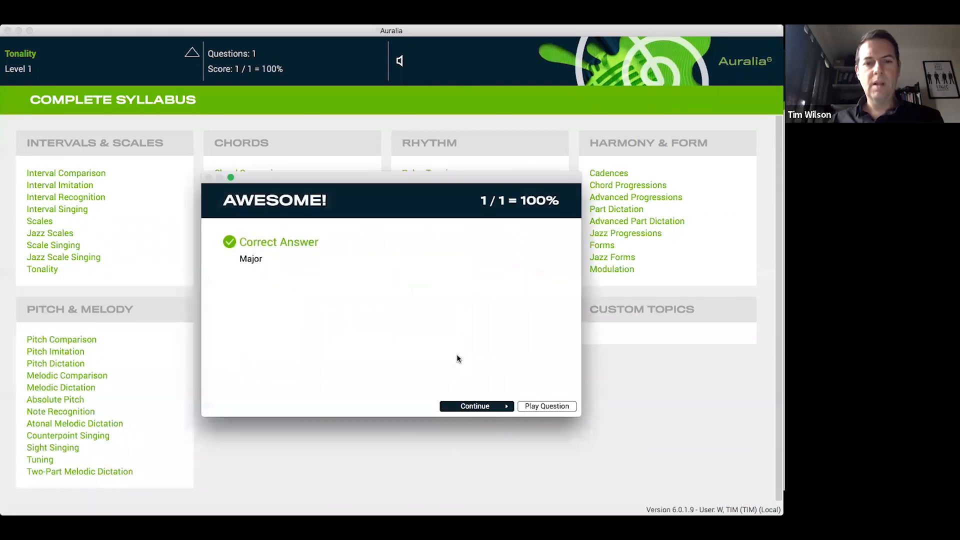
click(472, 406)
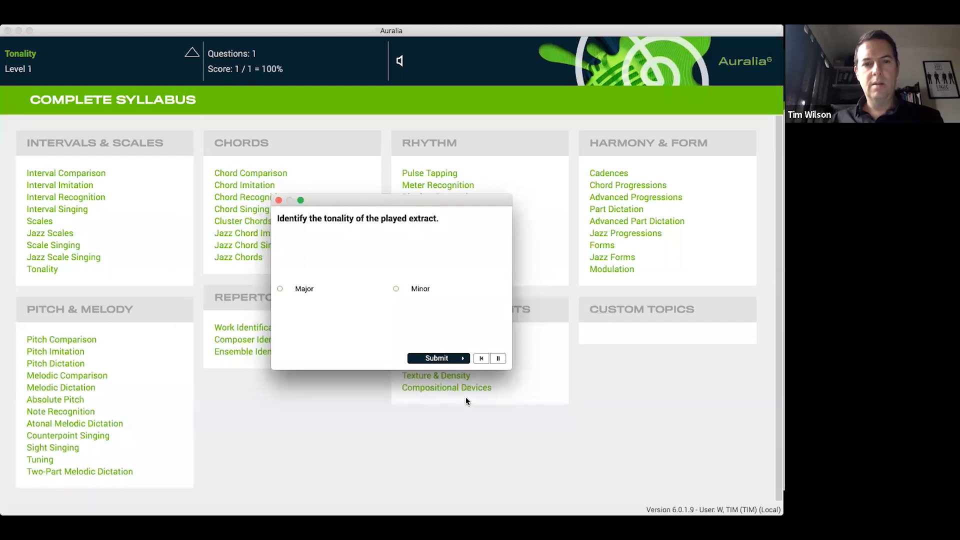
Answer Minor for the second extract and move the Tonality drill up to Level 2
click(421, 289)
click(461, 359)
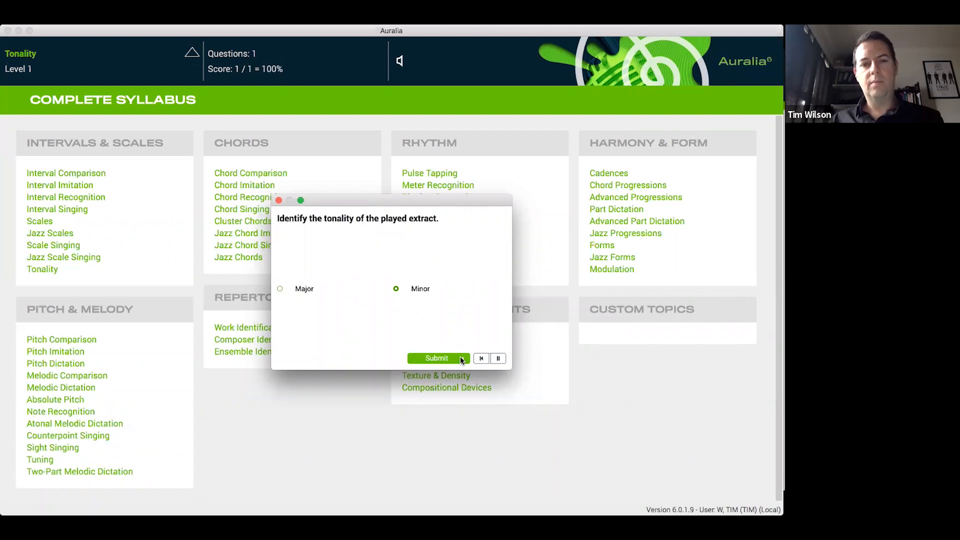
click(195, 58)
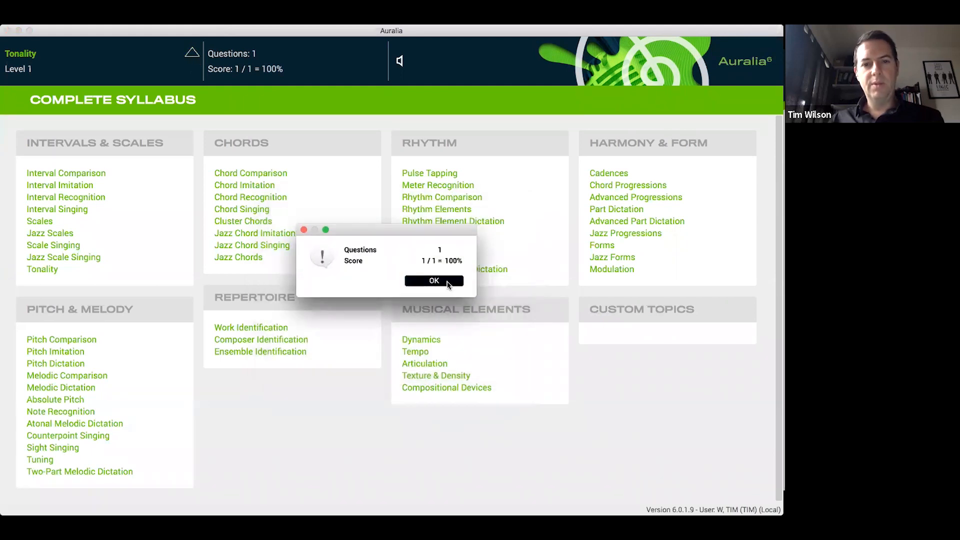
click(447, 282)
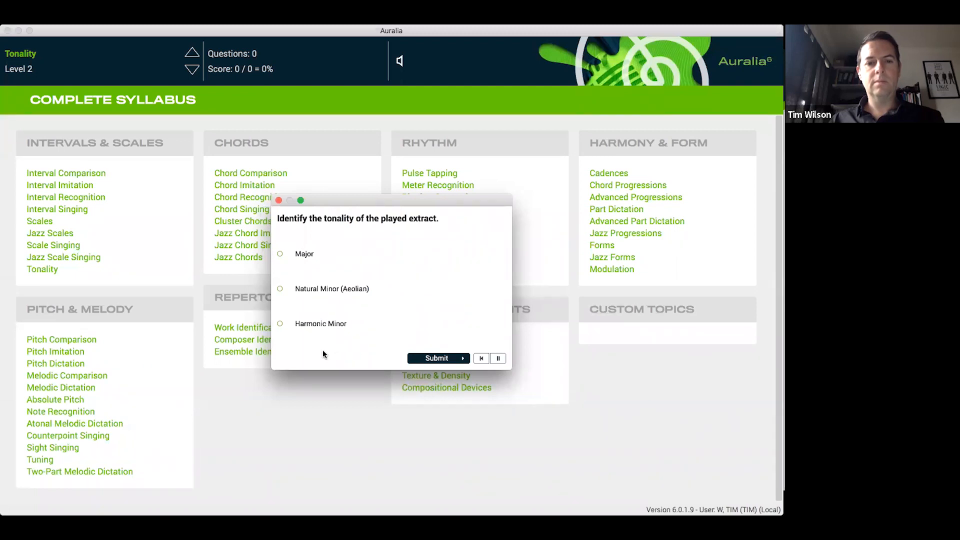
Submit Harmonic Minor as the extract's tonality and end the Tonality drill
click(341, 325)
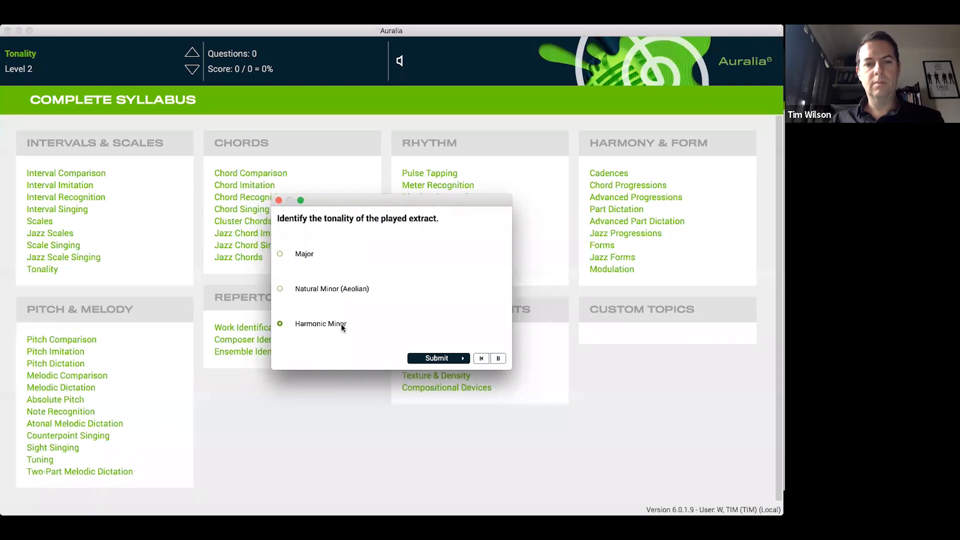
click(449, 358)
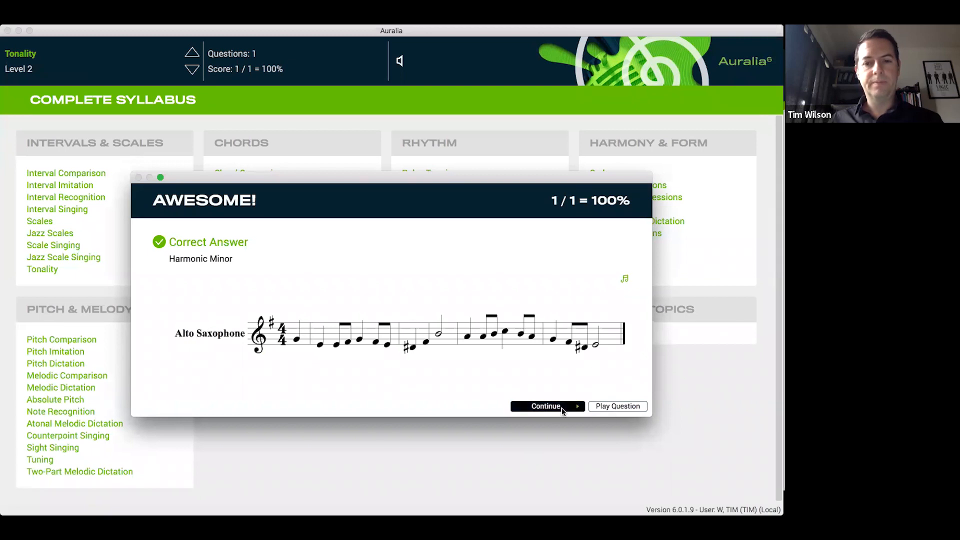
click(561, 407)
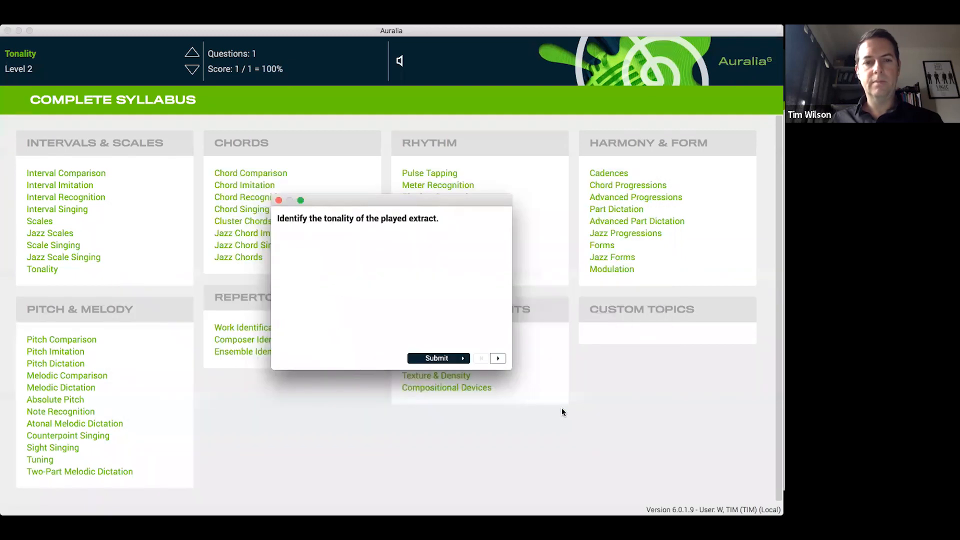
click(279, 201)
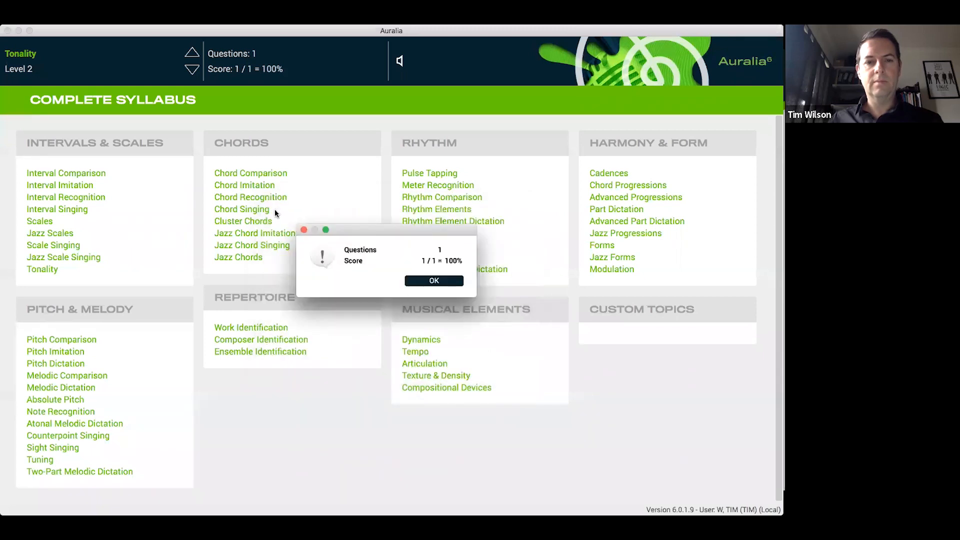
click(412, 283)
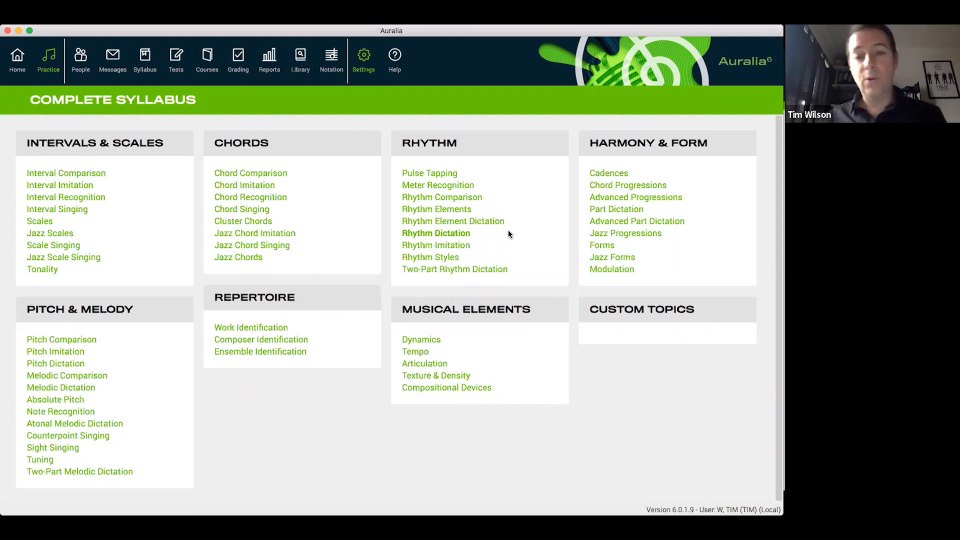
Start the Rhythm Elements drill at Level 2
click(451, 209)
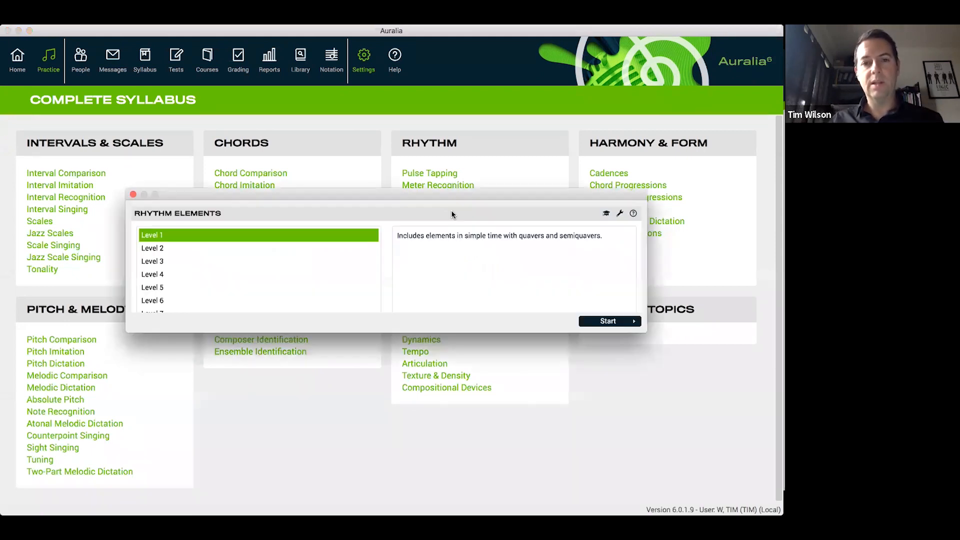
click(208, 249)
click(606, 376)
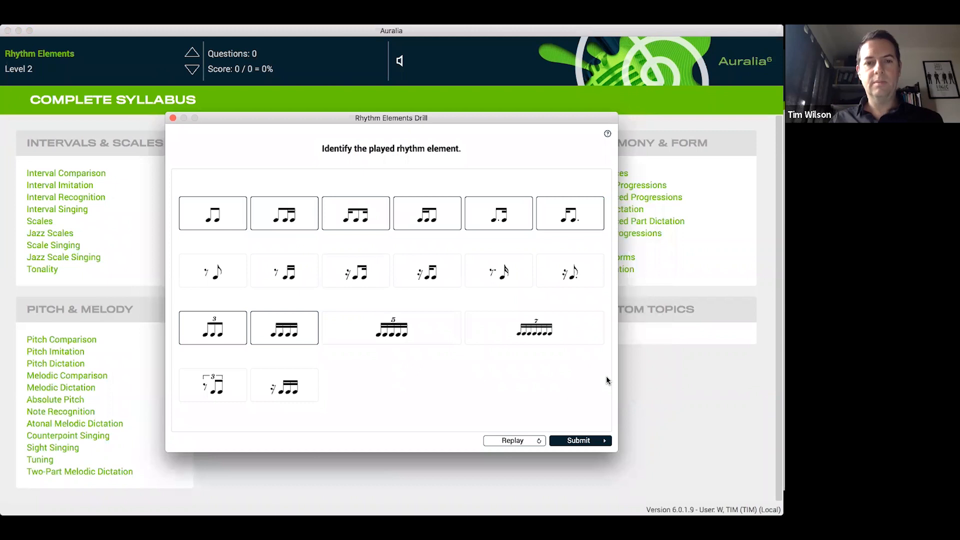
Submit the four-semiquaver group as the played rhythm element and end the Rhythm Elements drill
click(288, 330)
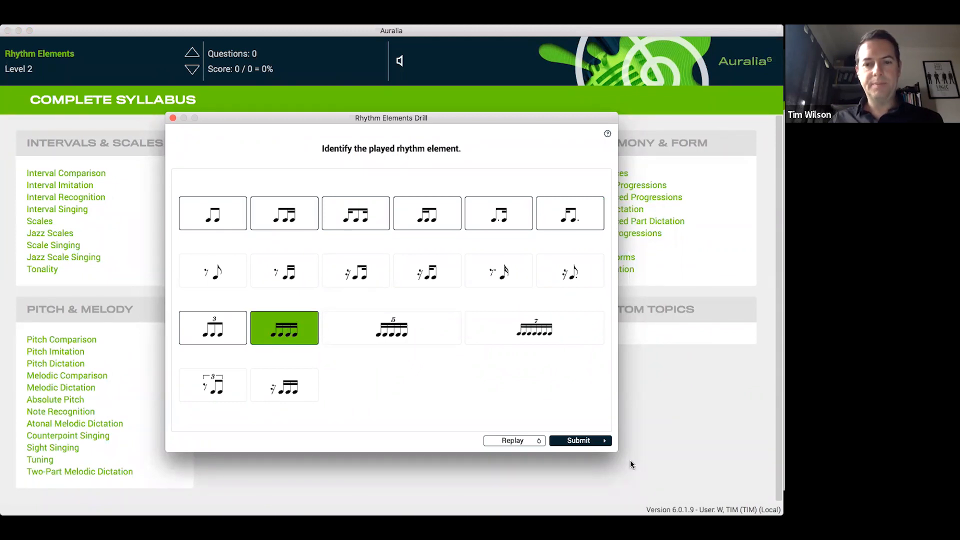
click(599, 442)
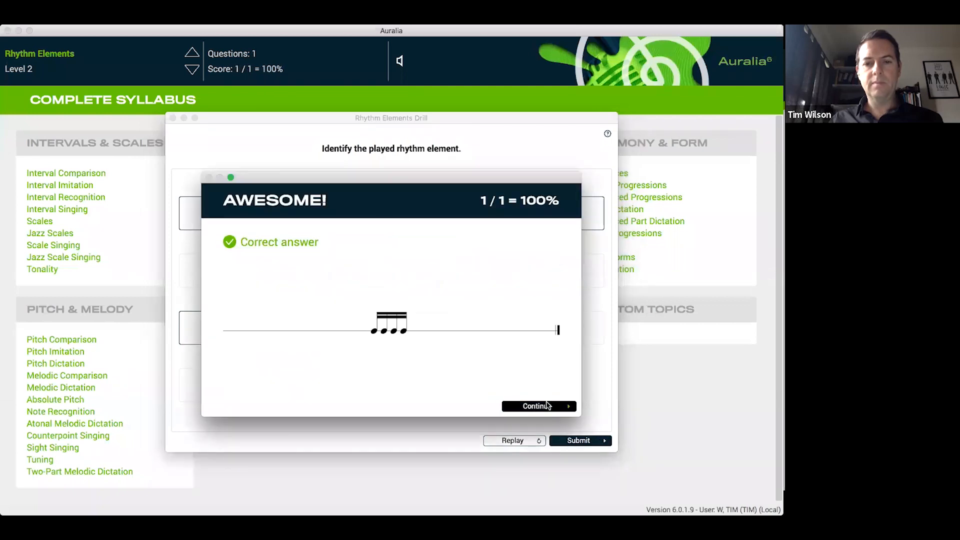
click(546, 405)
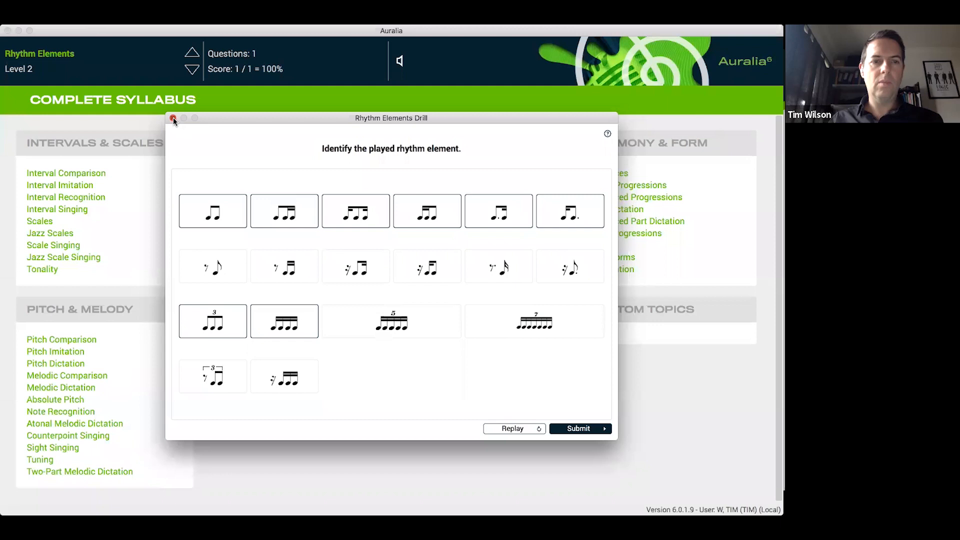
click(173, 118)
click(433, 280)
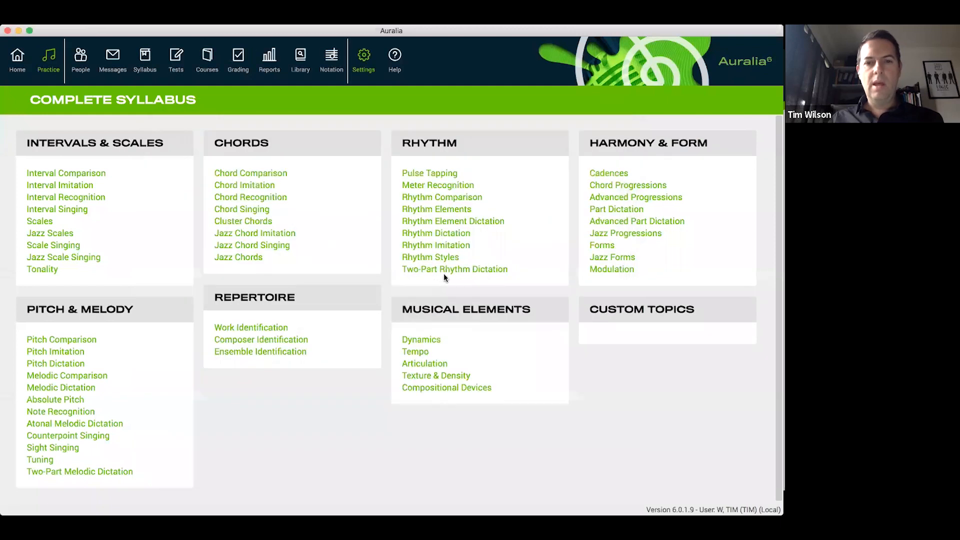
Start the Rhythm Element Dictation drill at Level 2
click(460, 225)
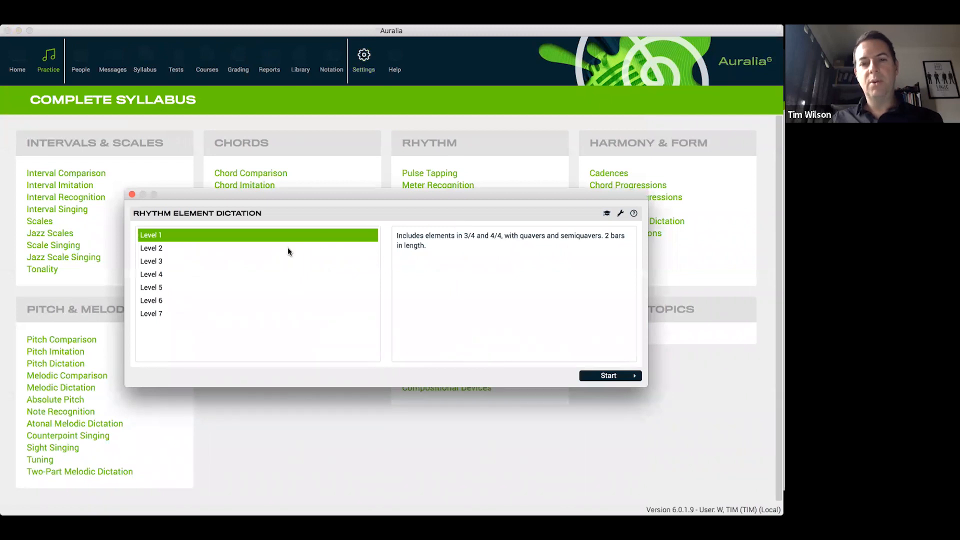
click(289, 249)
click(599, 376)
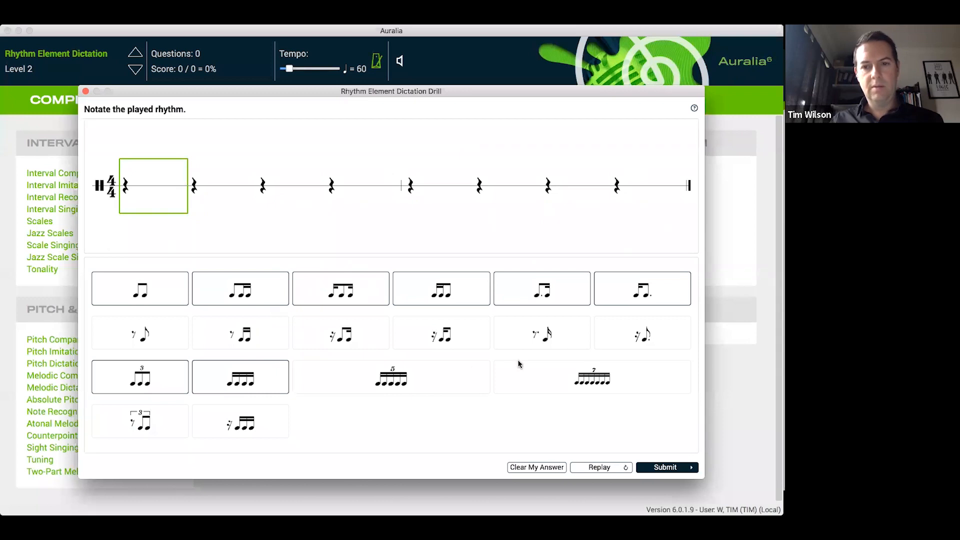
Notate dotted quaver-semiquaver, semiquaver-dotted quaver, quaver-two semiquavers and two quavers in bar one, and four semiquaver-quaver-semiquaver groups in bar two
click(558, 290)
click(635, 293)
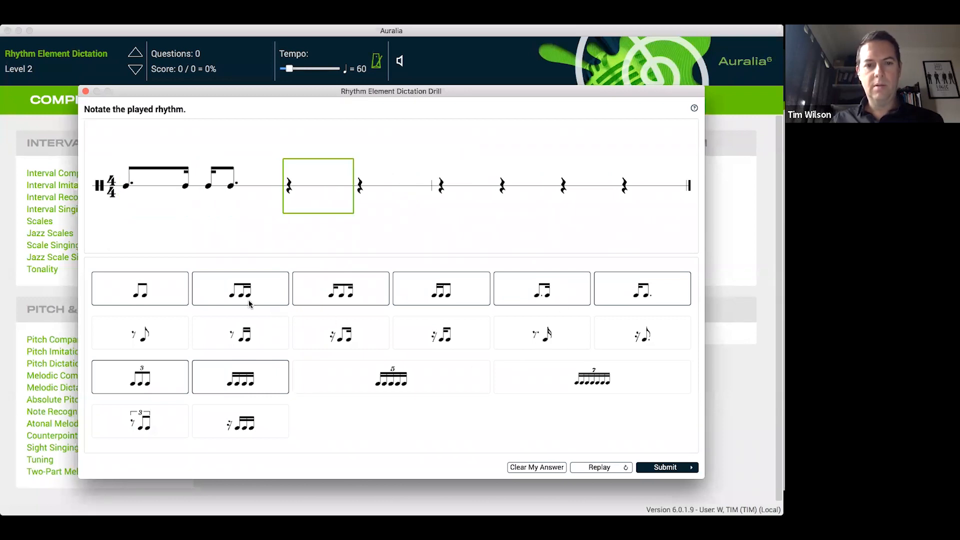
click(242, 295)
click(147, 289)
click(342, 294)
click(342, 294)
click(342, 294)
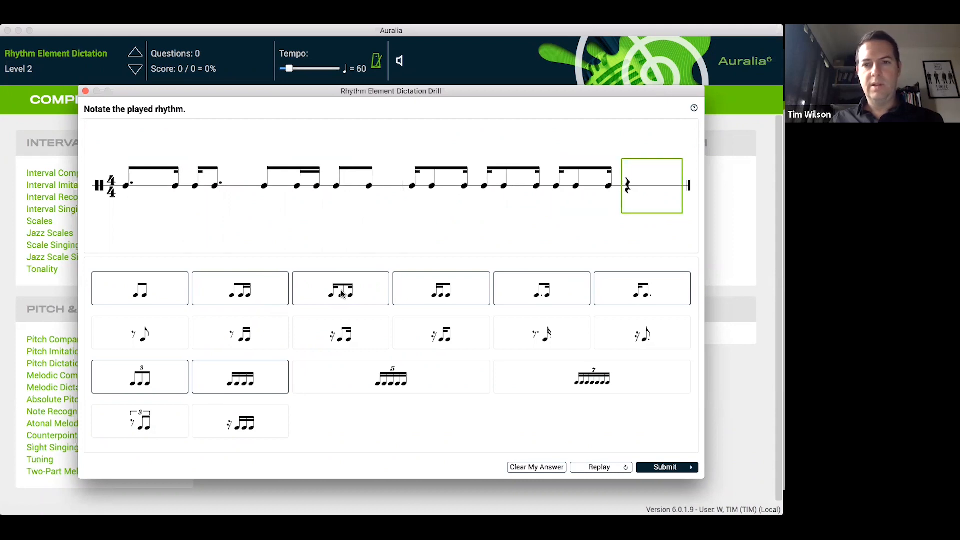
click(343, 294)
Submit the notated rhythm, decline another try, and continue past the answer comparison to the next question
click(667, 468)
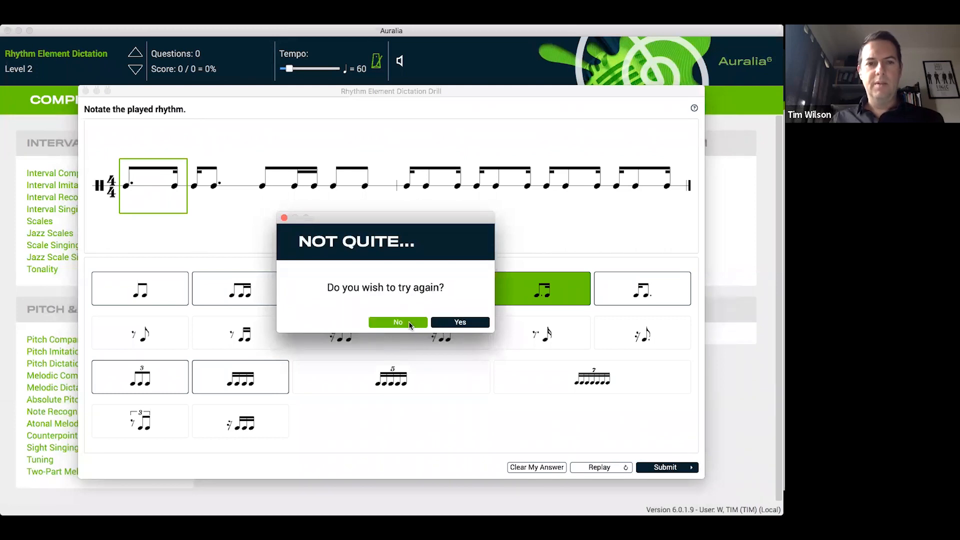
click(409, 321)
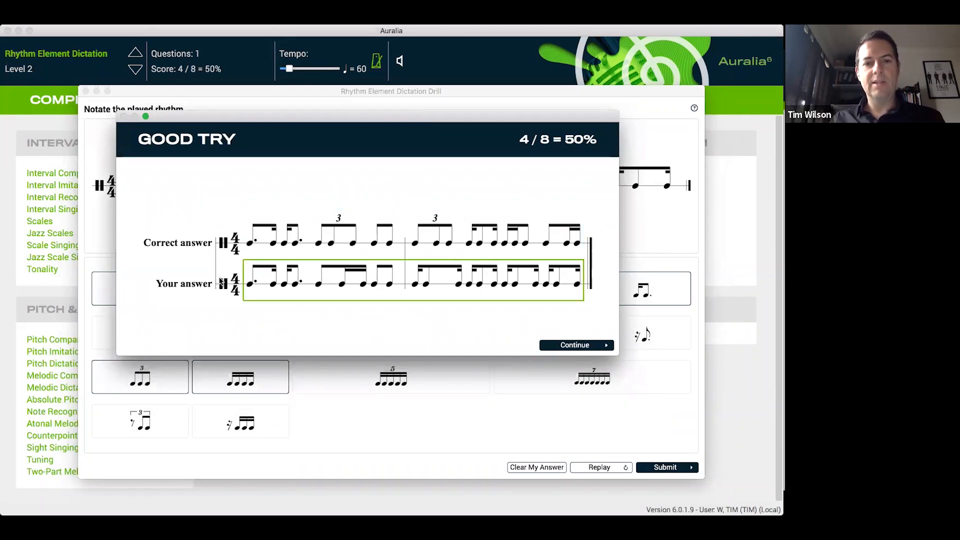
click(575, 345)
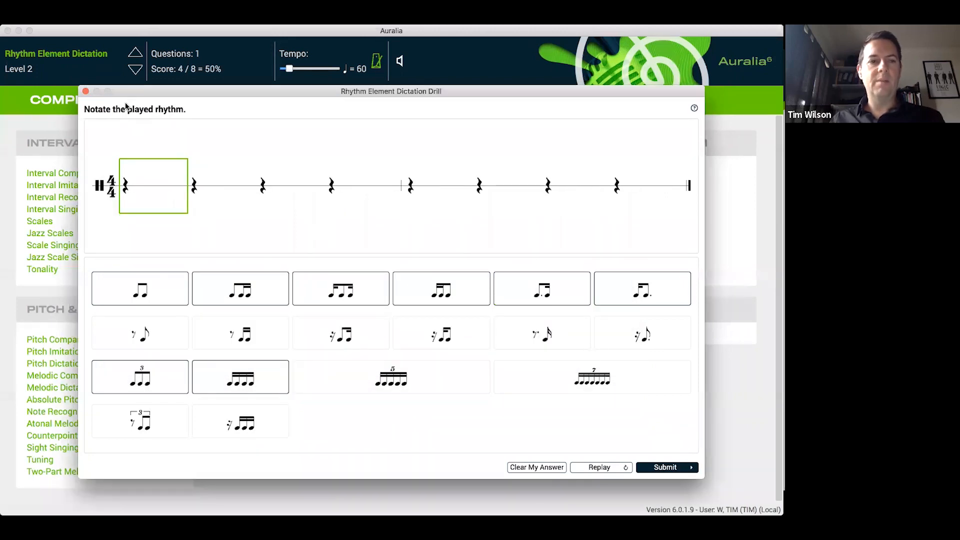
End the Rhythm Element Dictation drill and open the Rhythm Dictation topic
click(85, 92)
click(432, 281)
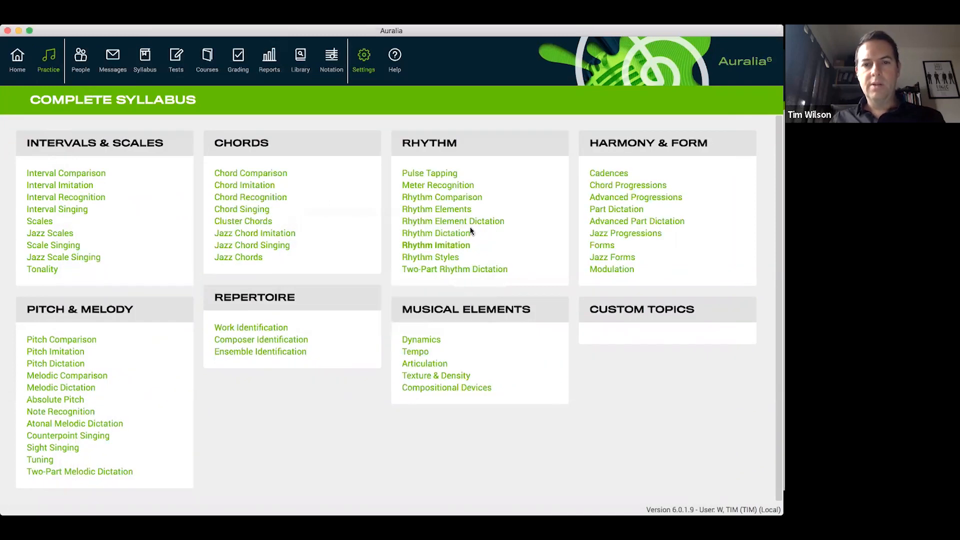
click(442, 233)
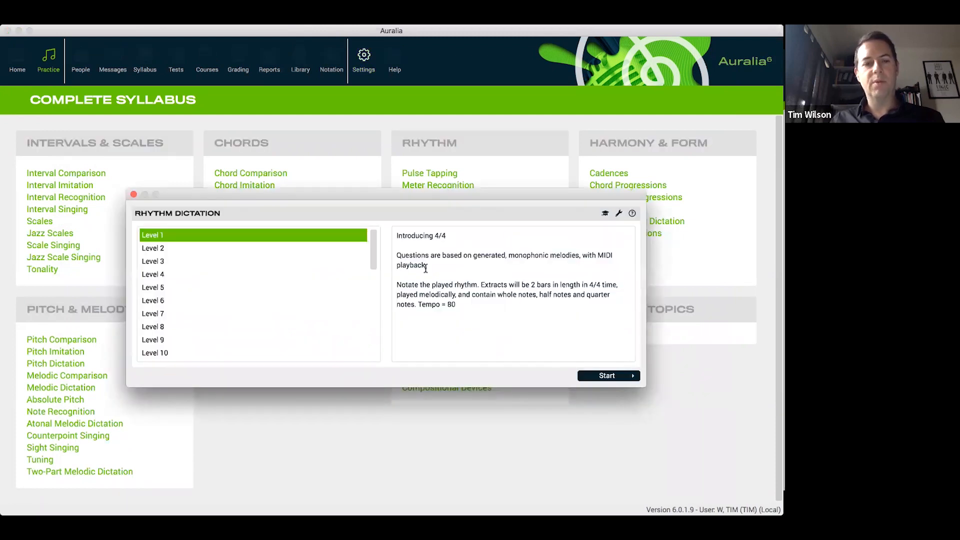
Review the descriptions of Levels 5, 9 and 10, and start the Rhythm Dictation drill at Level 10
click(246, 286)
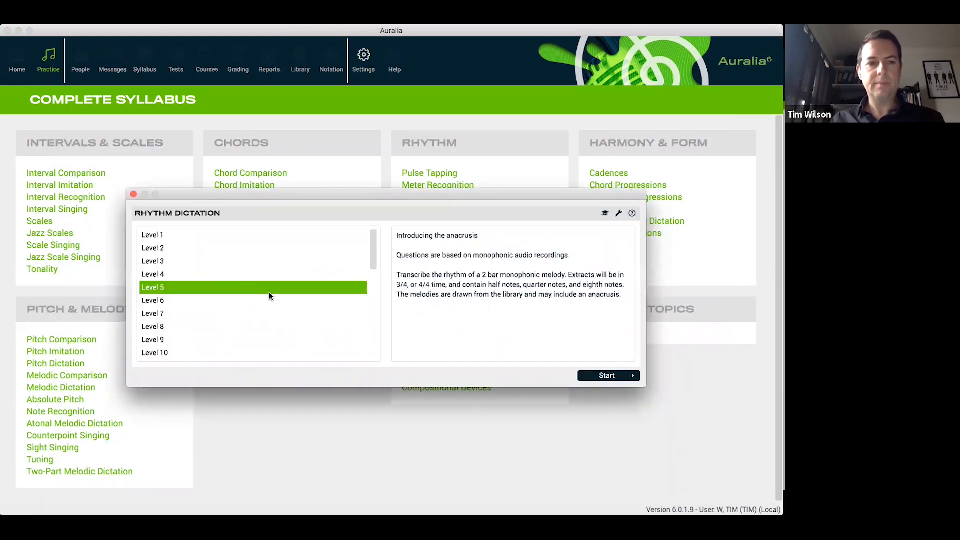
scroll(277, 297, down, 1)
click(218, 301)
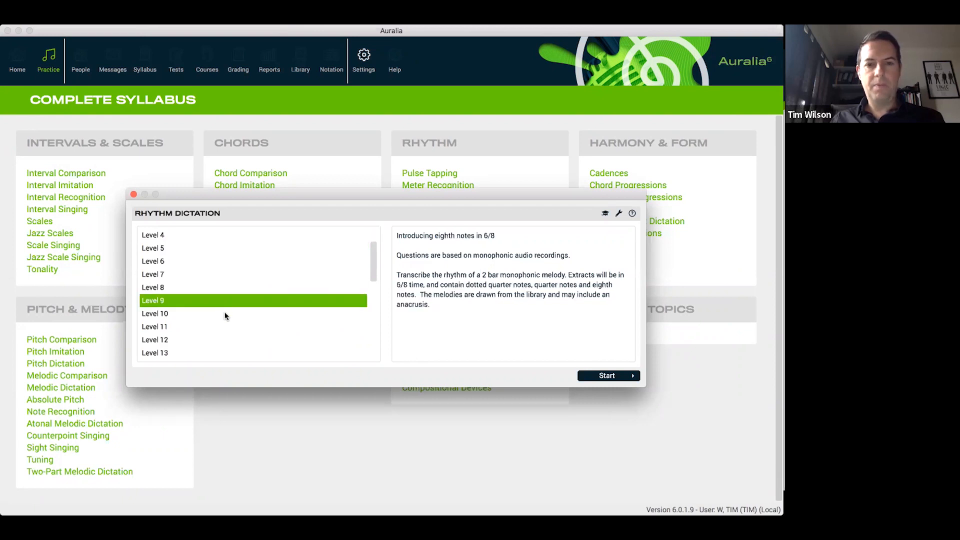
click(232, 312)
scroll(241, 307, down, 1)
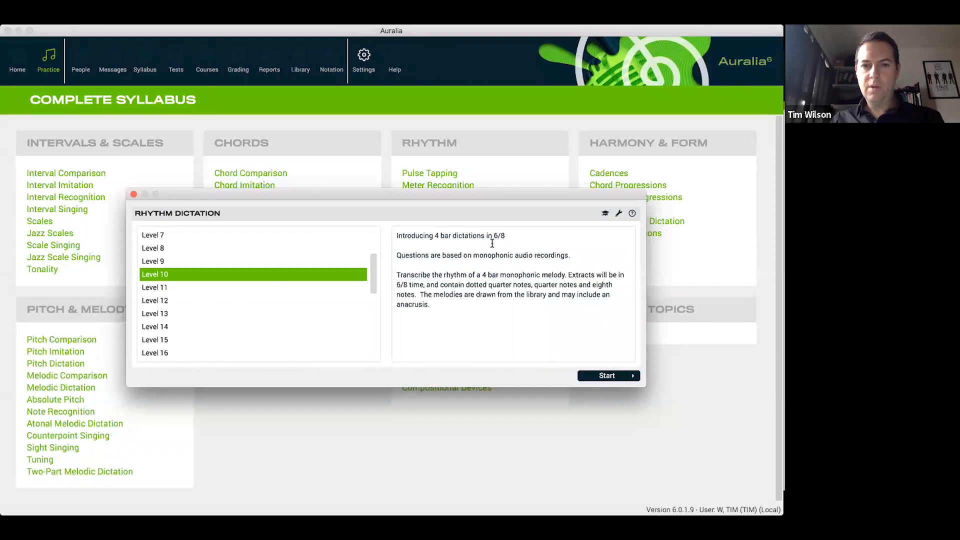
click(608, 378)
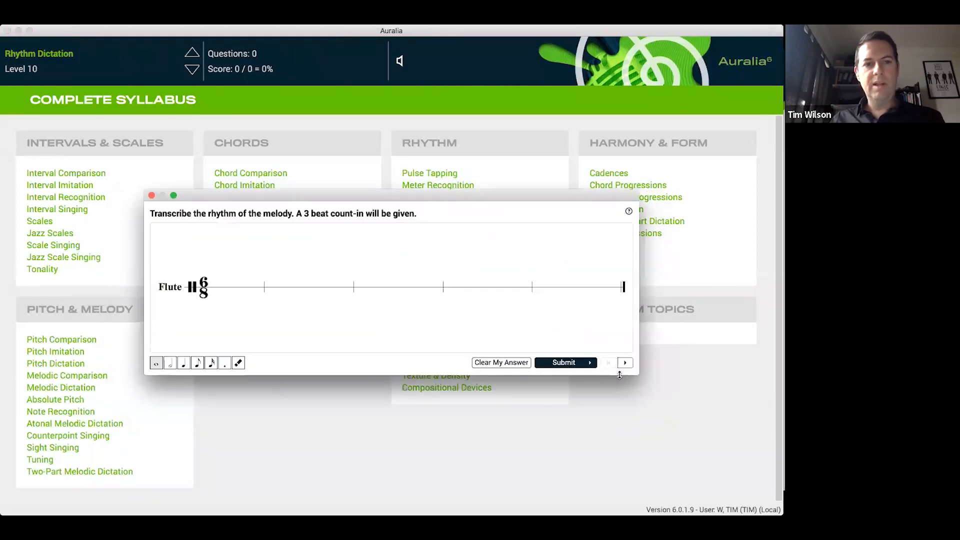
drag(428, 198, 413, 171)
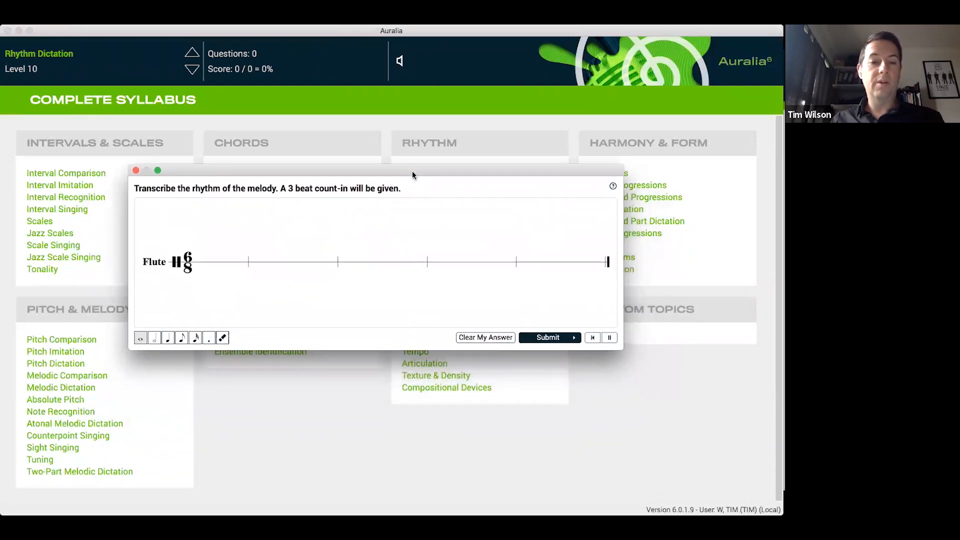
Notate three quavers in the anacrusis and three quavers at the start of the first full bar
click(181, 337)
click(217, 273)
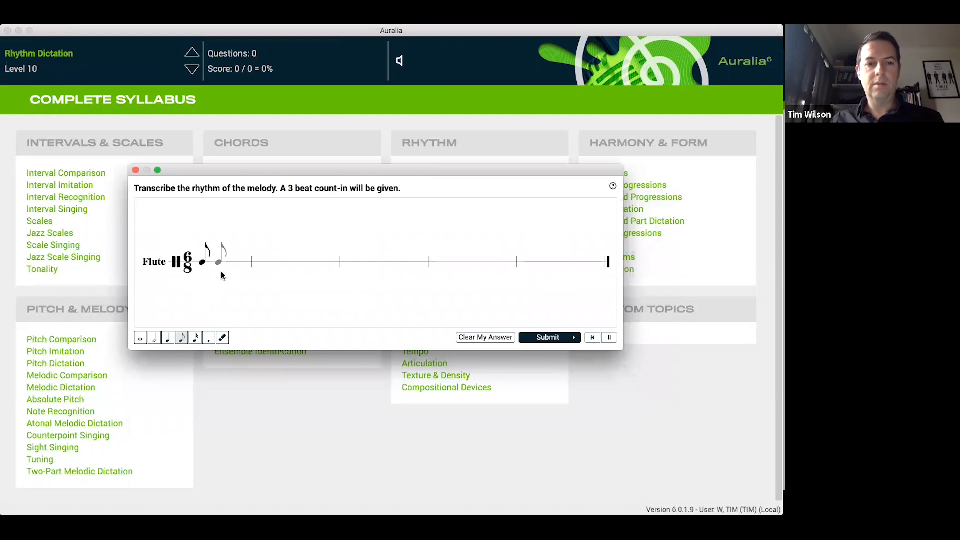
click(247, 261)
click(250, 261)
click(274, 262)
click(292, 263)
click(306, 263)
Complete the 6/8 rhythm with seven dotted crotchets, one after the bar-one quavers and two in each remaining bar
click(173, 338)
click(208, 338)
click(341, 266)
click(378, 266)
click(425, 265)
click(477, 265)
click(510, 263)
click(544, 263)
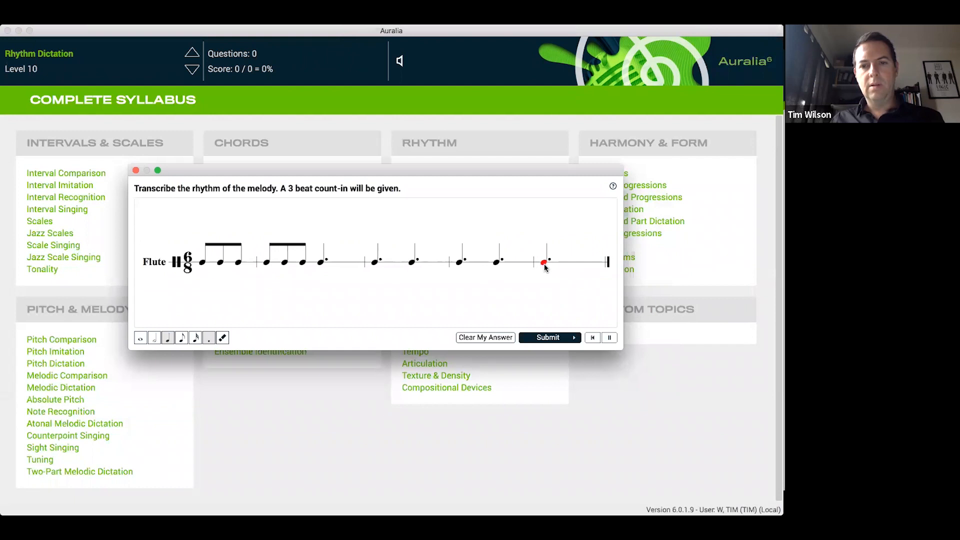
click(582, 268)
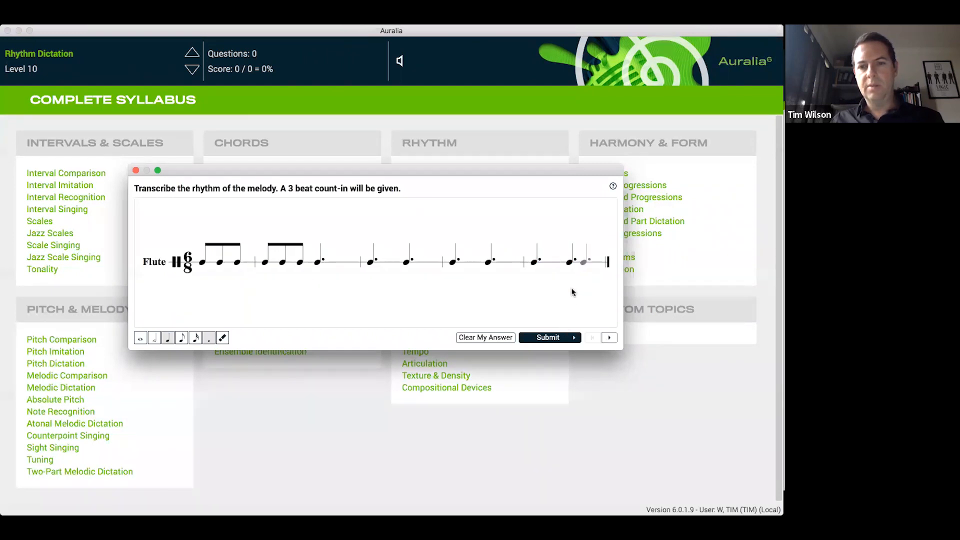
Submit the transcribed rhythm without another try, and end the Rhythm Dictation drill after the answer comparison
click(561, 338)
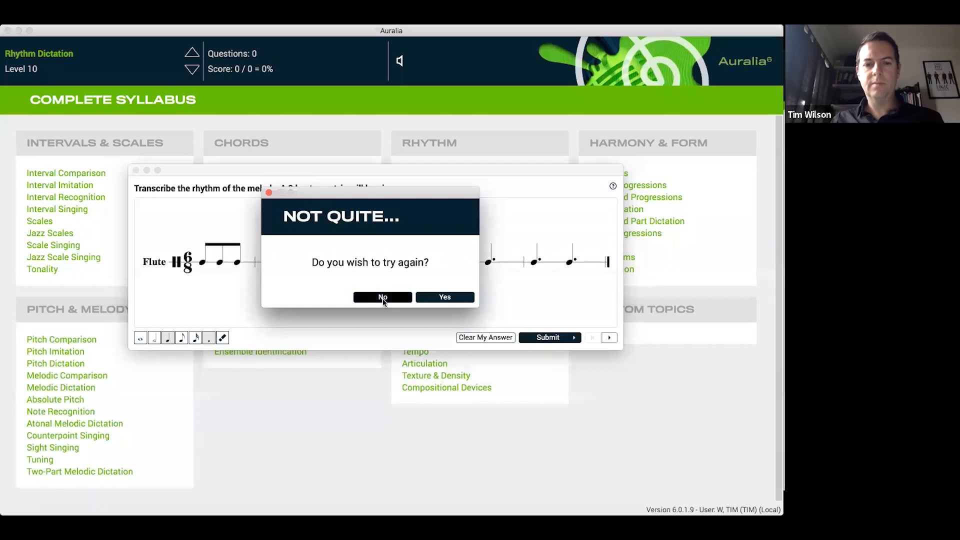
click(382, 298)
drag(432, 112, 397, 65)
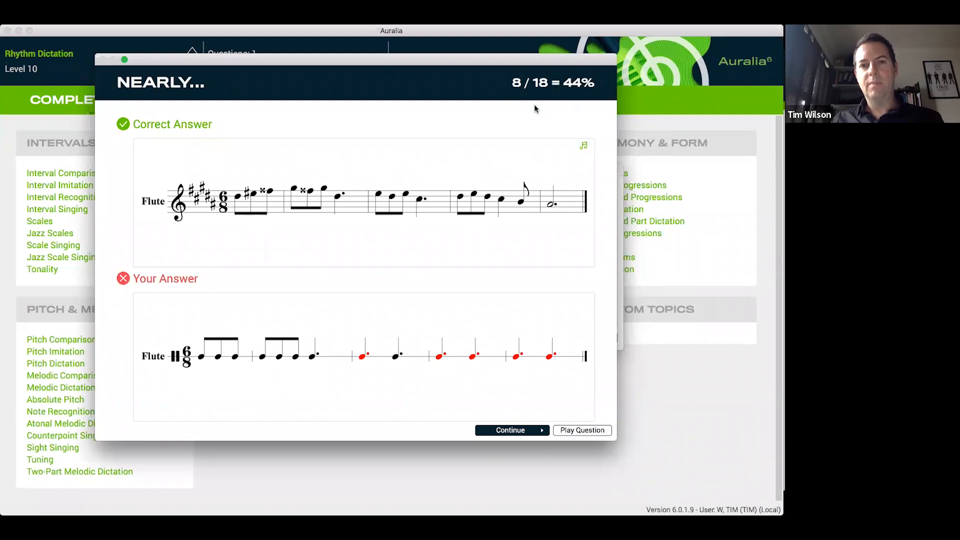
mouse_move(529, 62)
mouse_down()
mouse_move(532, 92)
mouse_move(539, 64)
mouse_up()
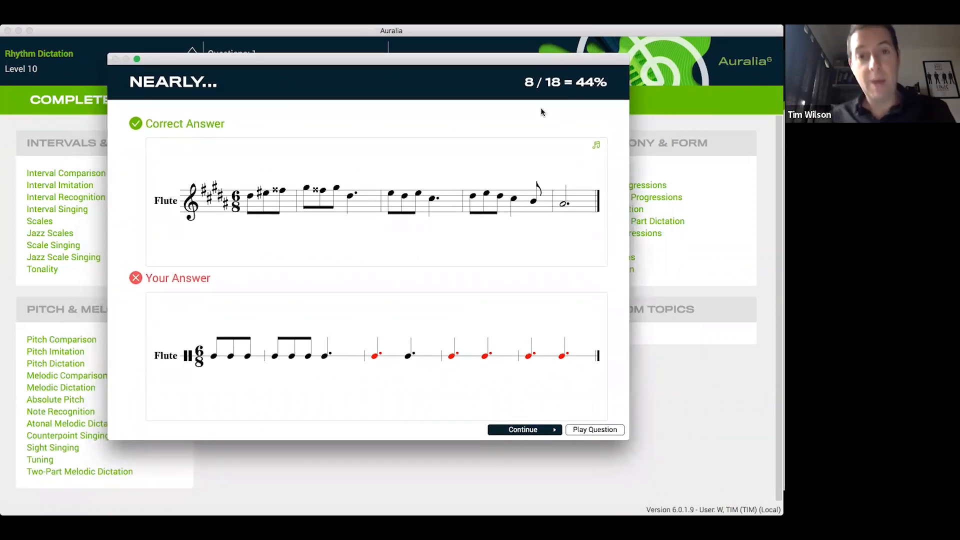
click(526, 429)
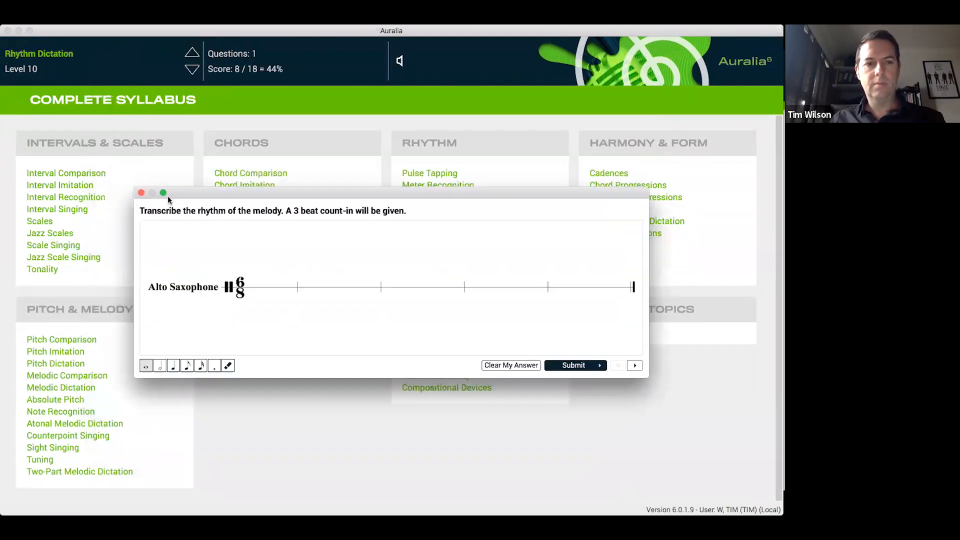
click(141, 193)
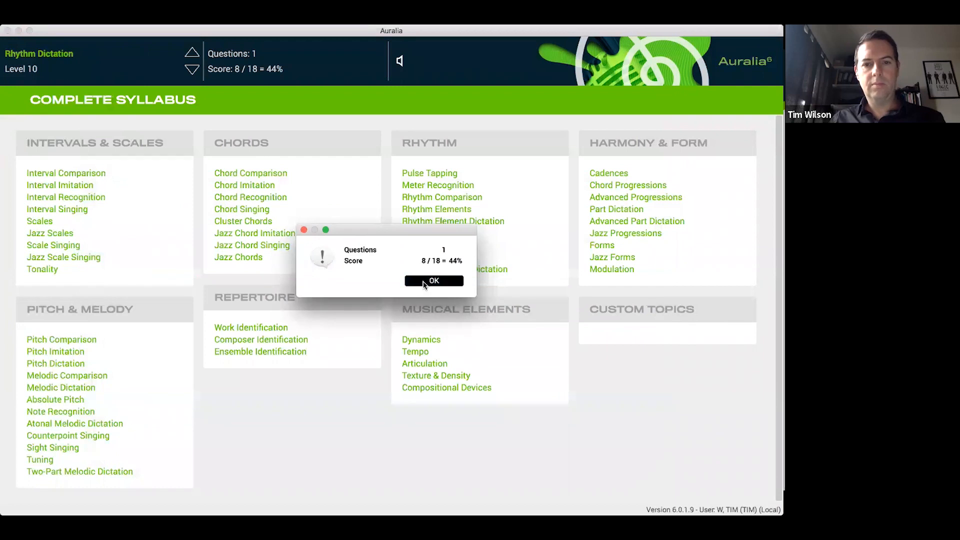
click(423, 282)
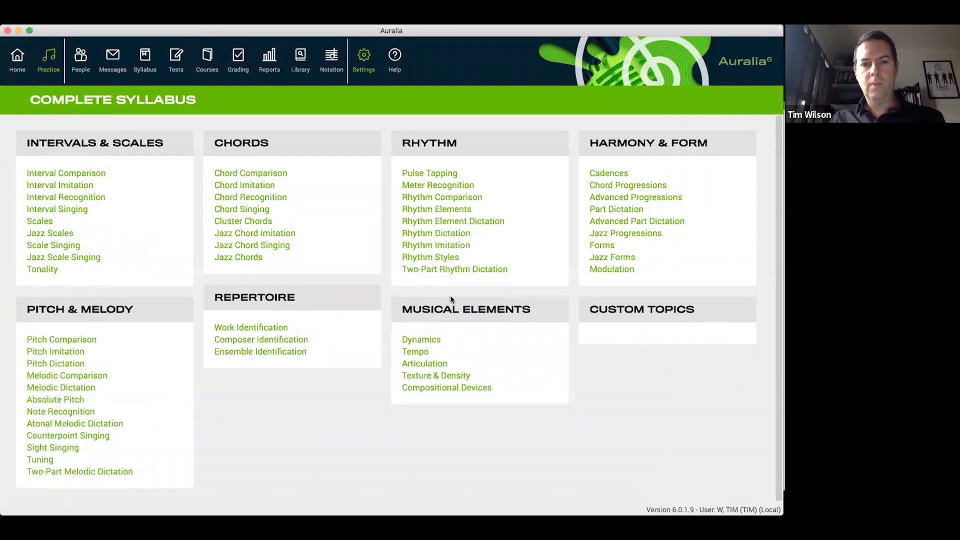
Start the Chord Progressions drill at Level 1
click(661, 184)
drag(561, 192, 529, 150)
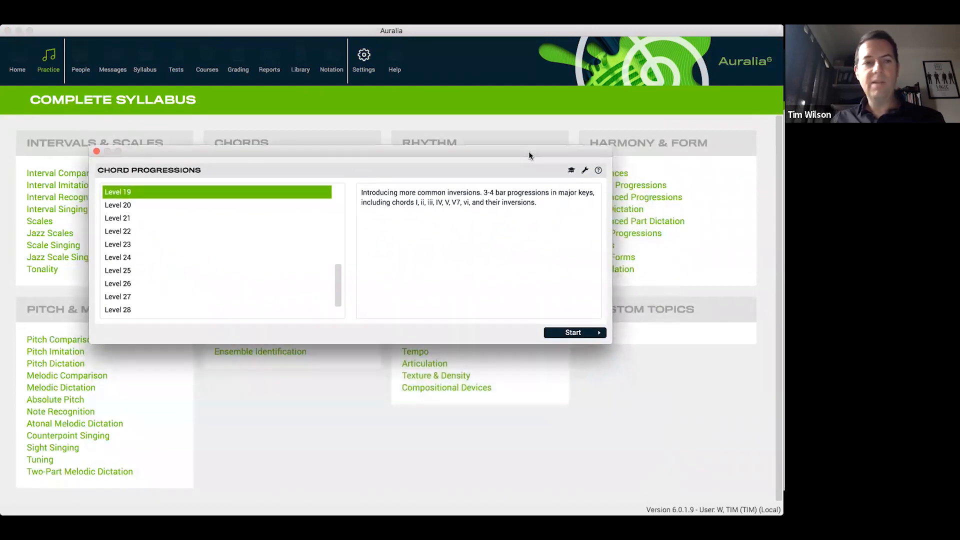
drag(336, 275, 309, 191)
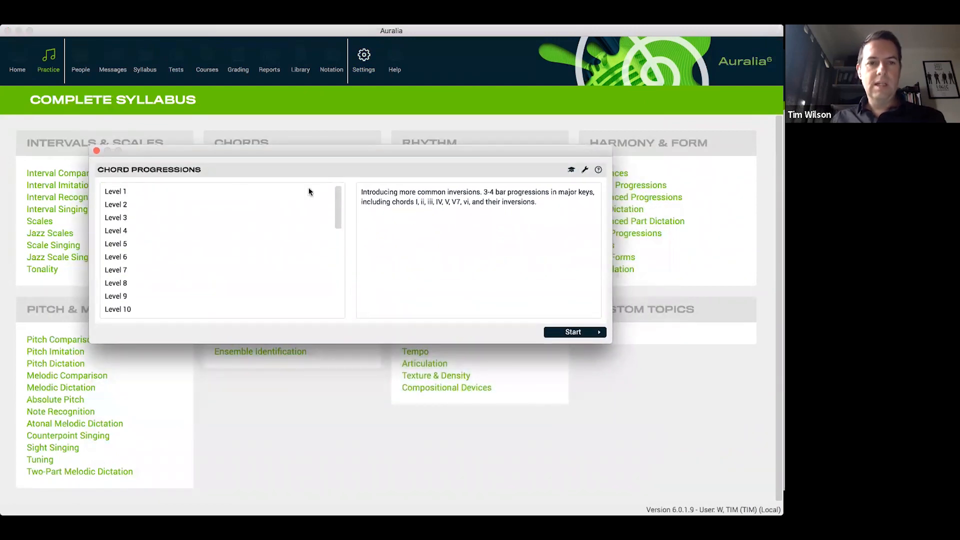
click(237, 193)
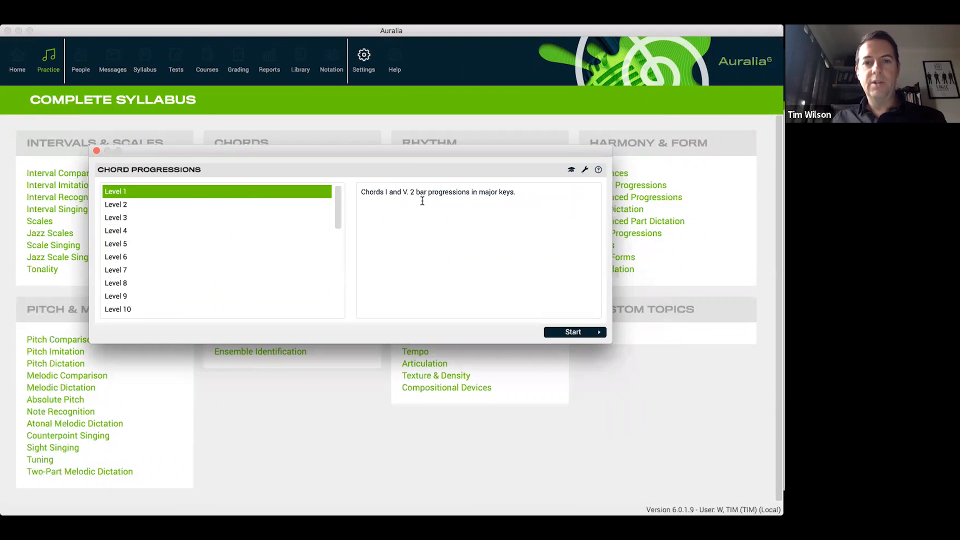
click(589, 334)
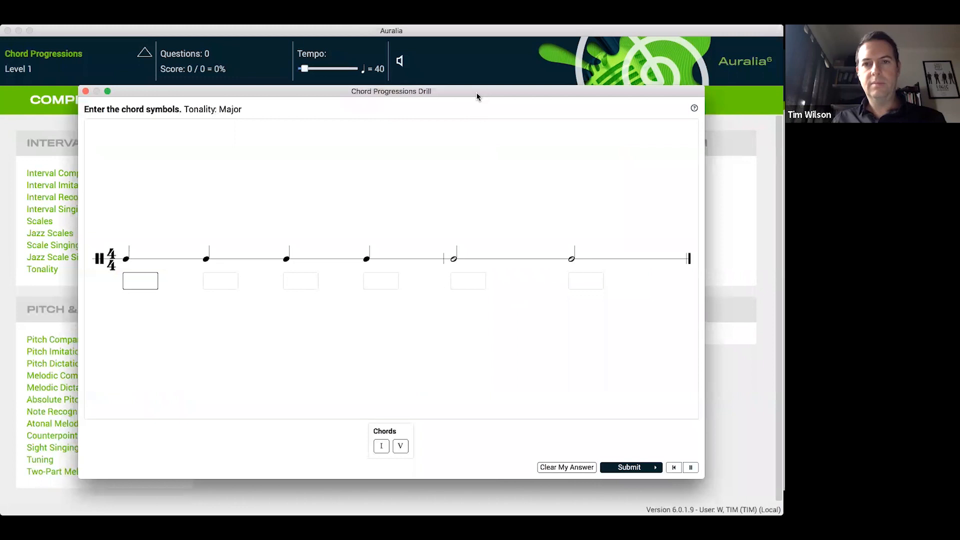
drag(476, 93, 474, 91)
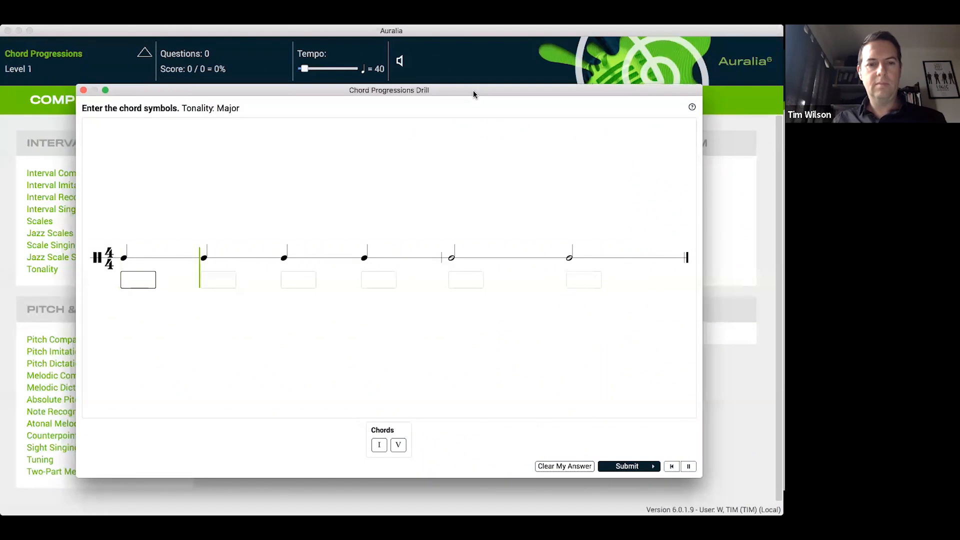
Enter the chord symbols I, V, I, I, V, I for the played progression
click(379, 445)
click(398, 445)
click(379, 445)
click(380, 445)
click(400, 445)
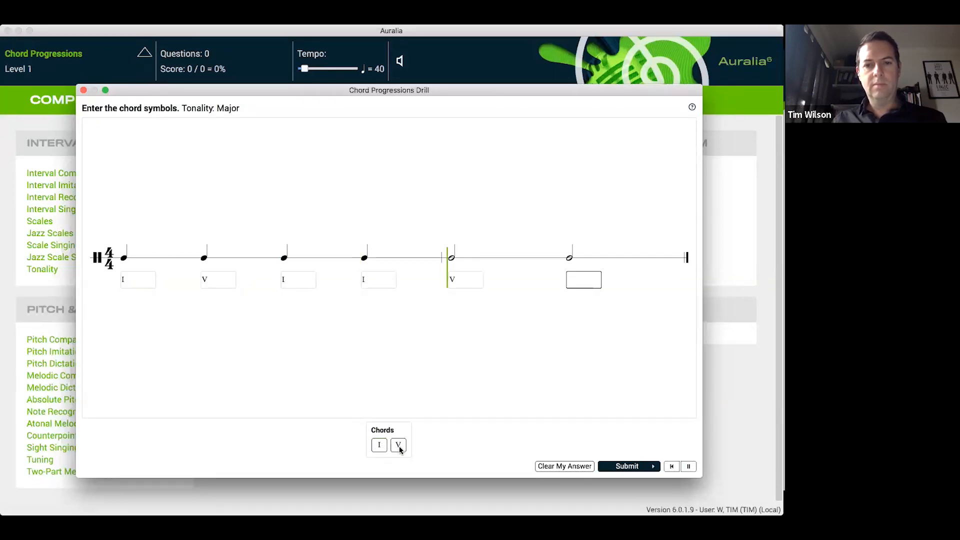
click(380, 446)
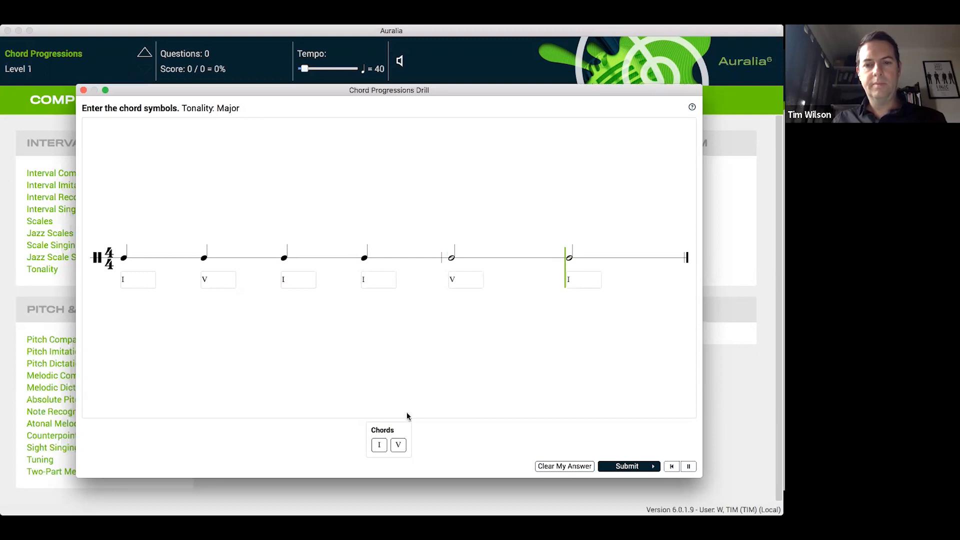
Submit the chord symbols, play back the progression in the result, and end the Chord Progressions drill
click(634, 467)
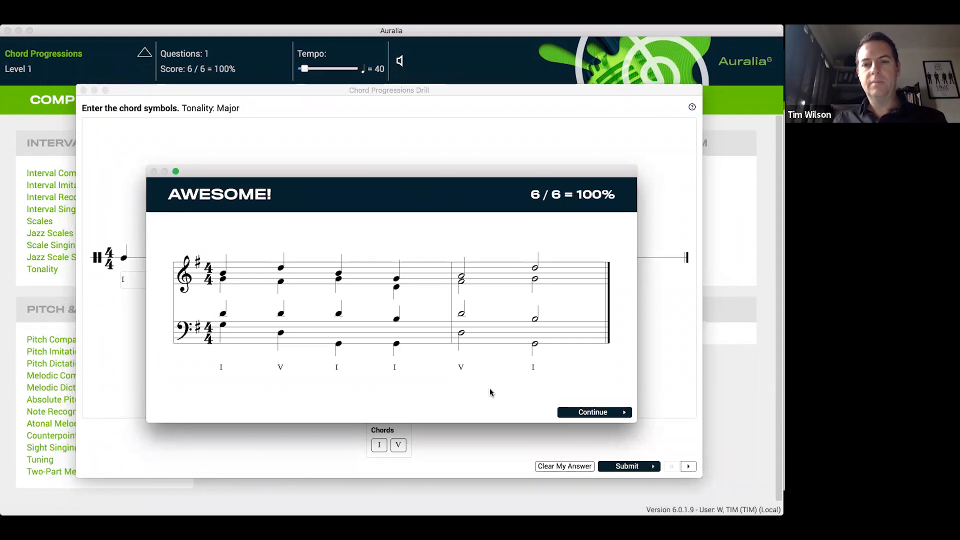
click(565, 368)
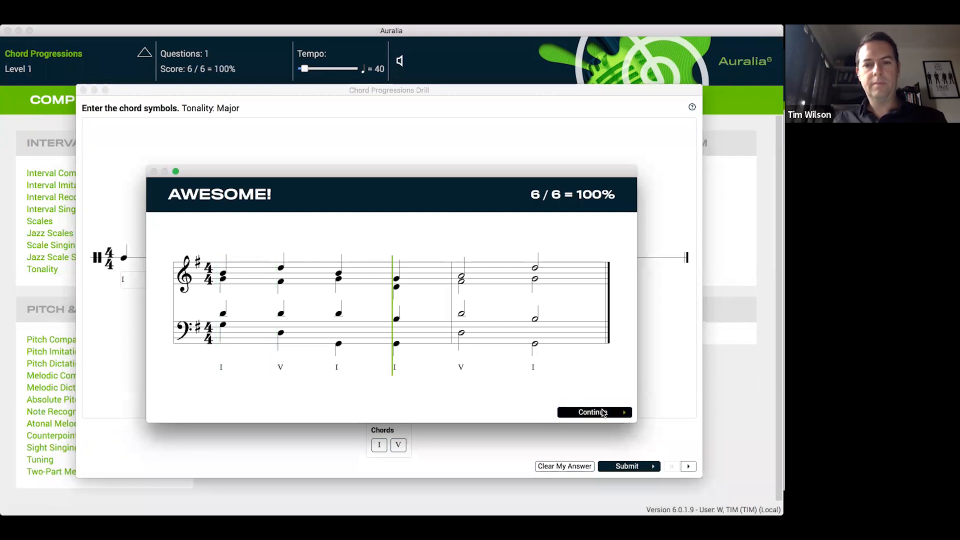
click(604, 413)
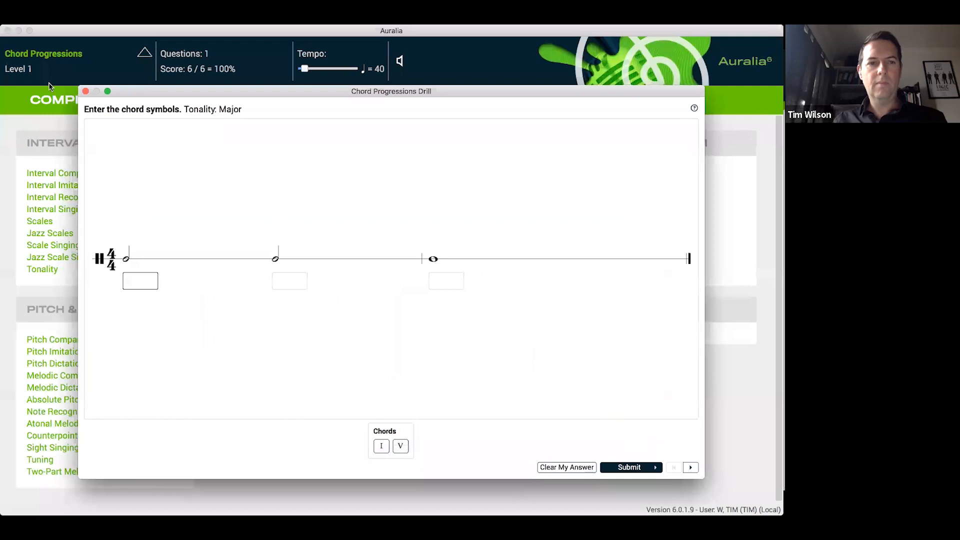
click(87, 92)
click(444, 280)
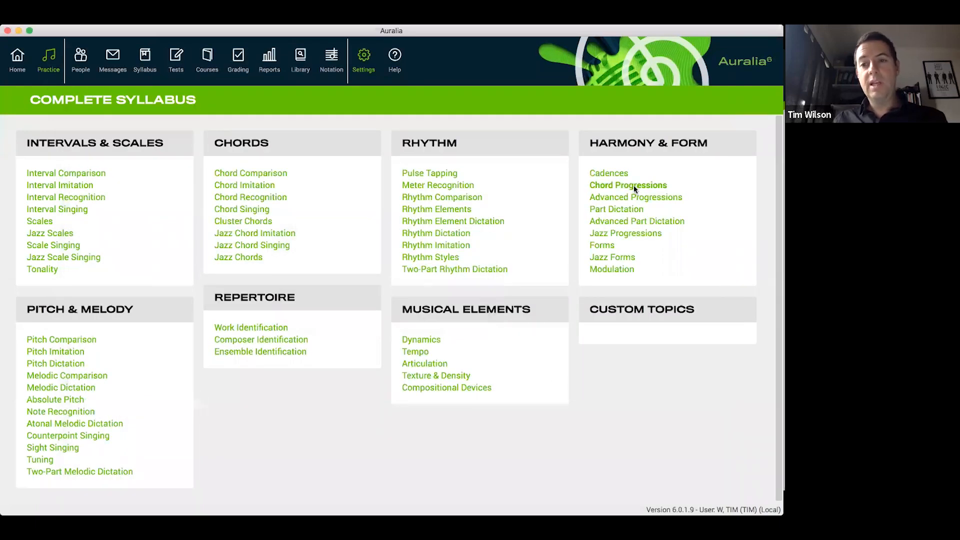
Open the Chord Progressions topic and read the descriptions of its lower levels, from Level 1 to Level 7
click(634, 185)
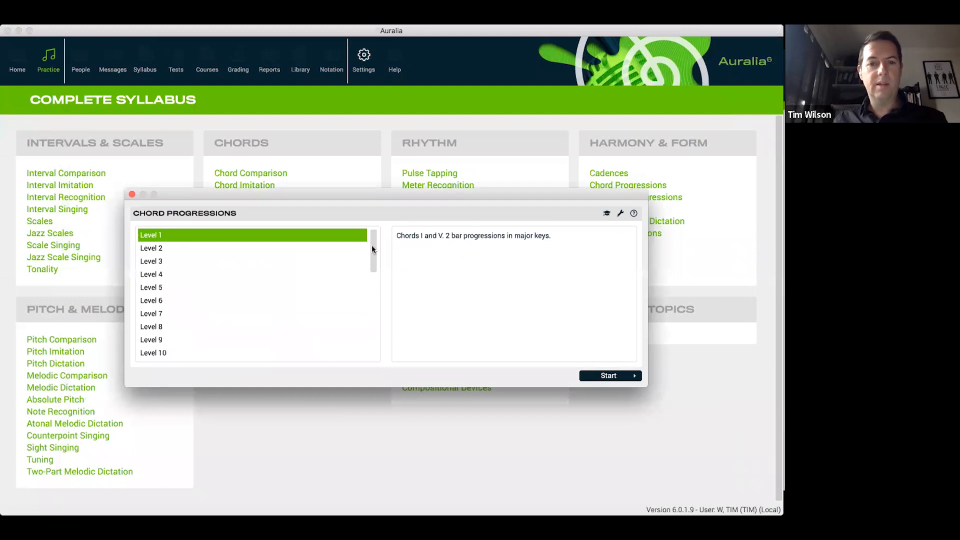
click(282, 300)
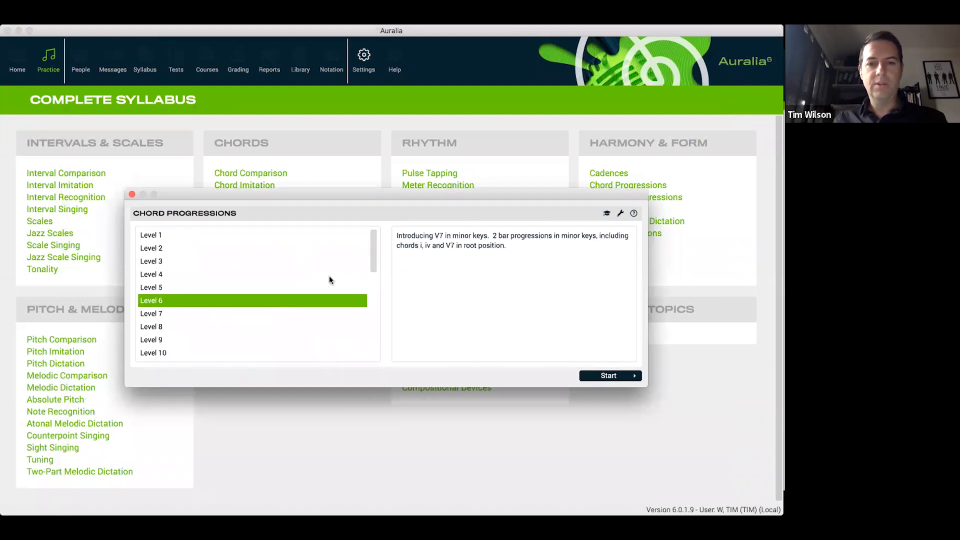
click(213, 253)
click(217, 259)
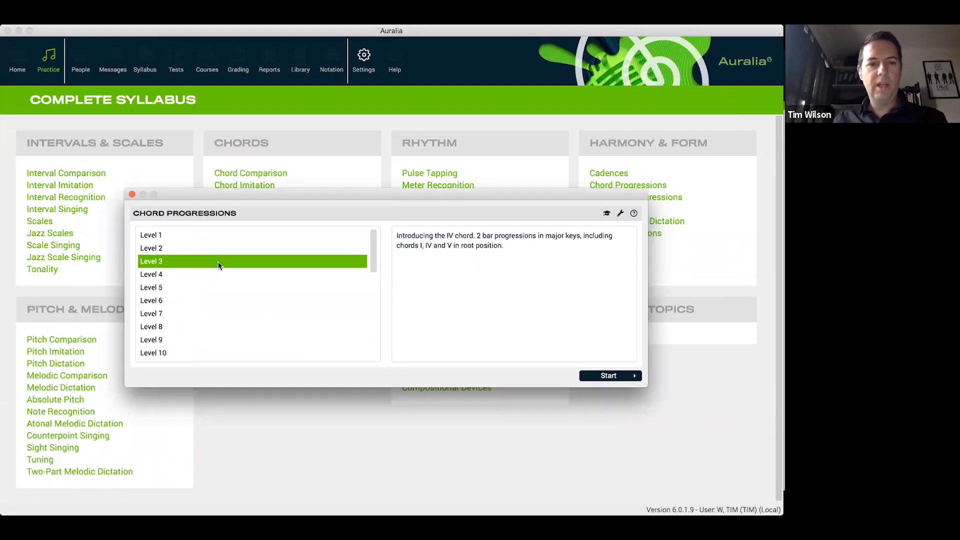
click(190, 247)
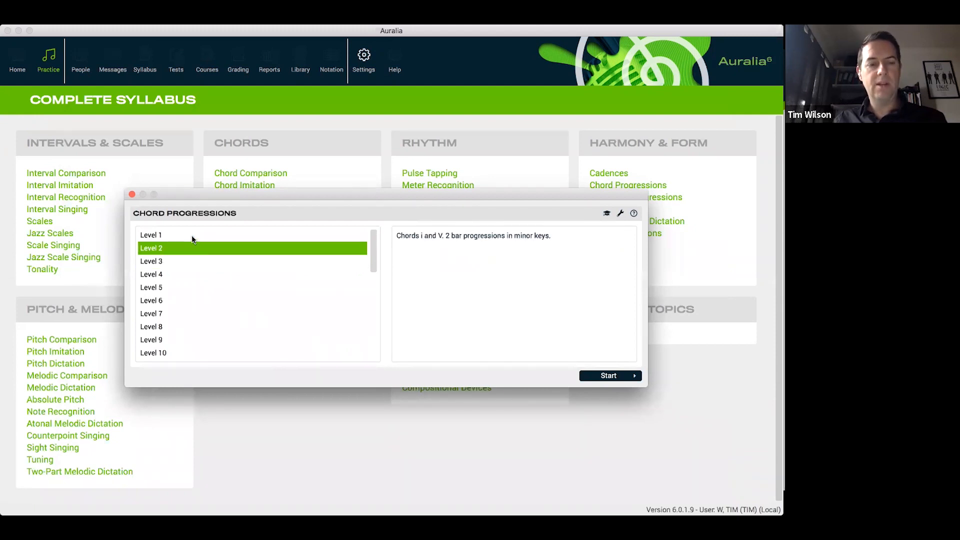
click(185, 234)
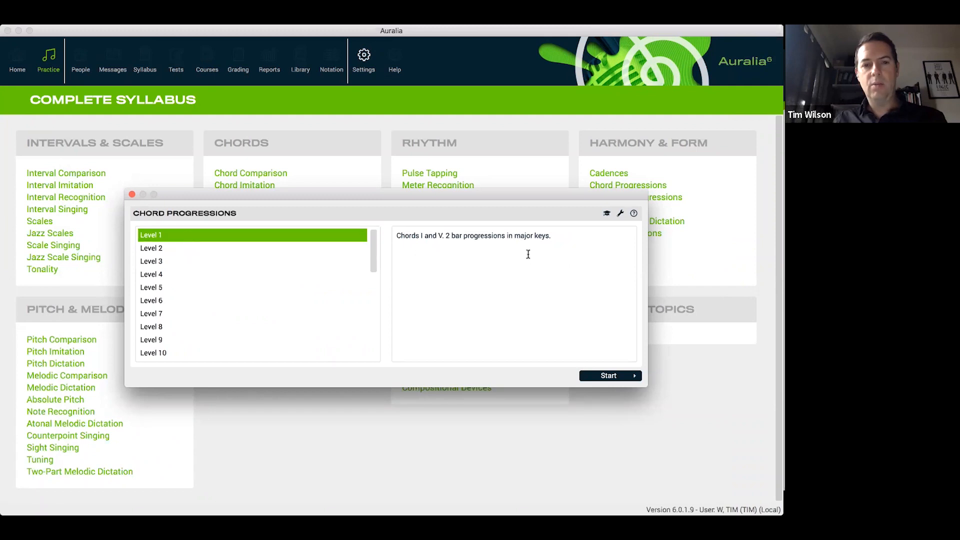
click(172, 247)
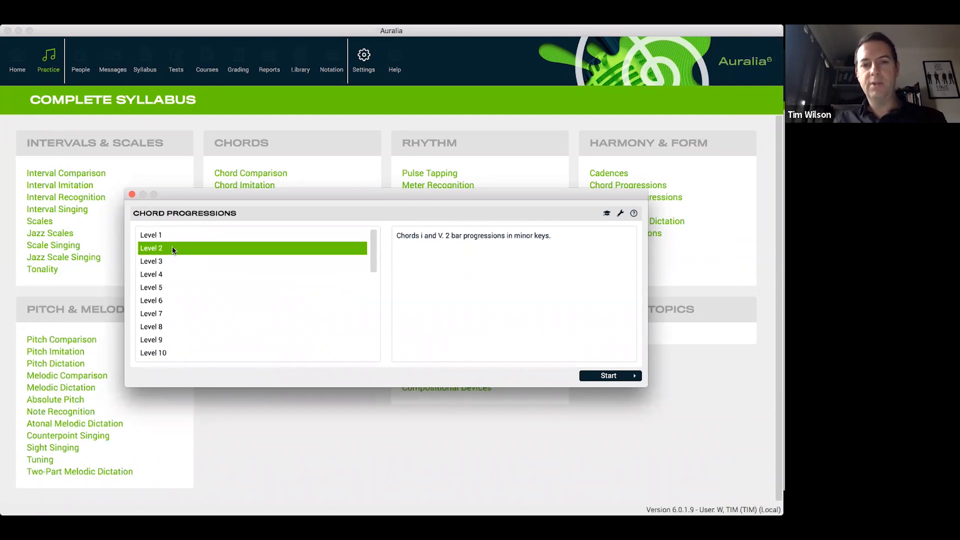
click(166, 262)
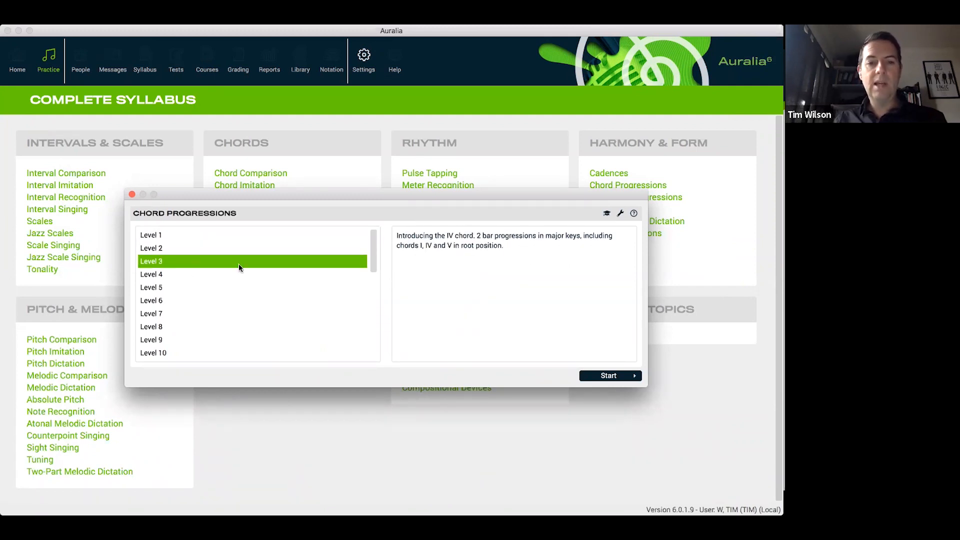
click(166, 277)
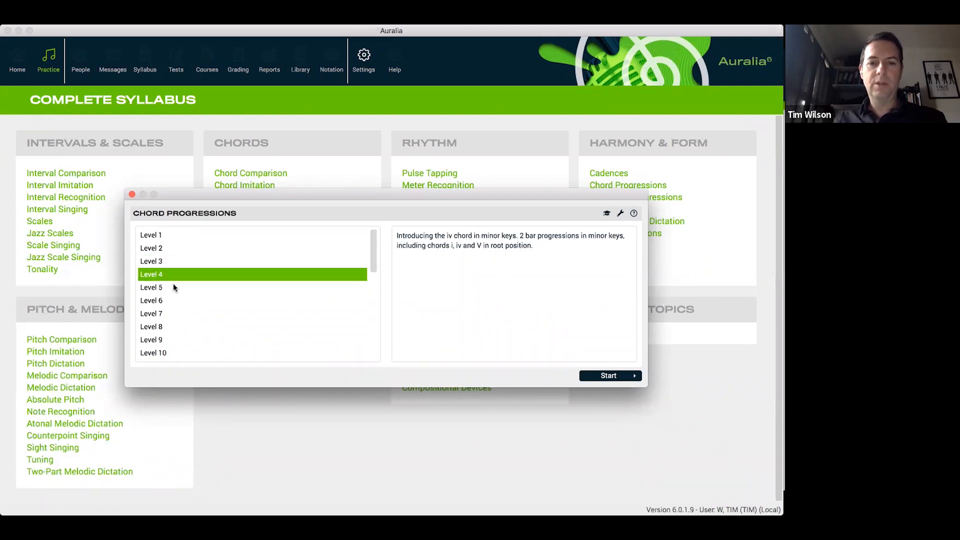
click(173, 286)
click(179, 297)
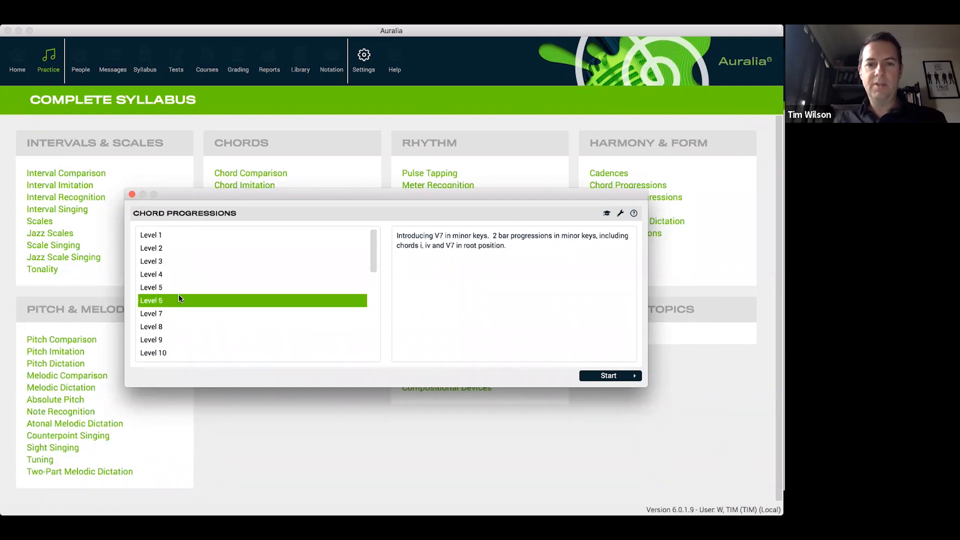
click(181, 312)
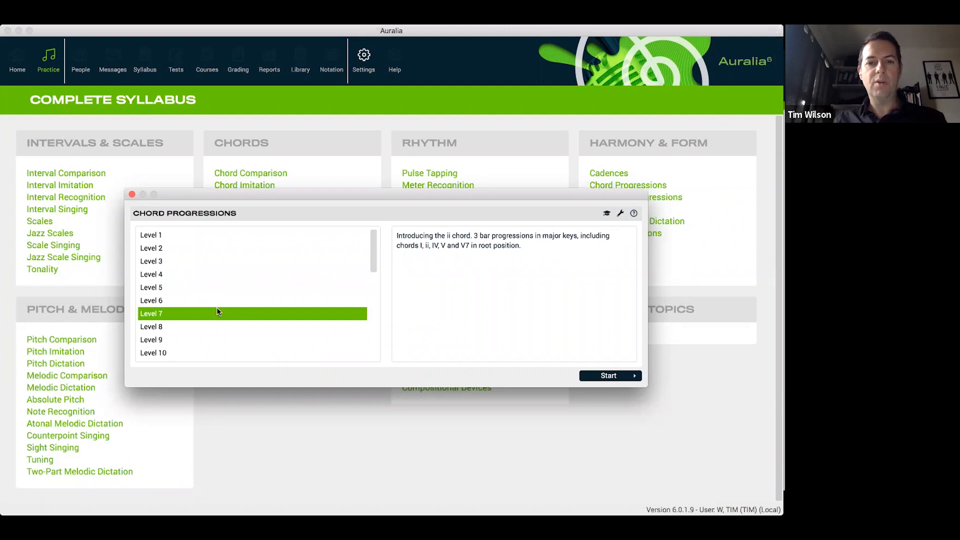
Review the descriptions of Chord Progressions Levels 14, 24 and 26 through 30, and close the level list without starting a drill
scroll(217, 307, down, 5)
click(235, 288)
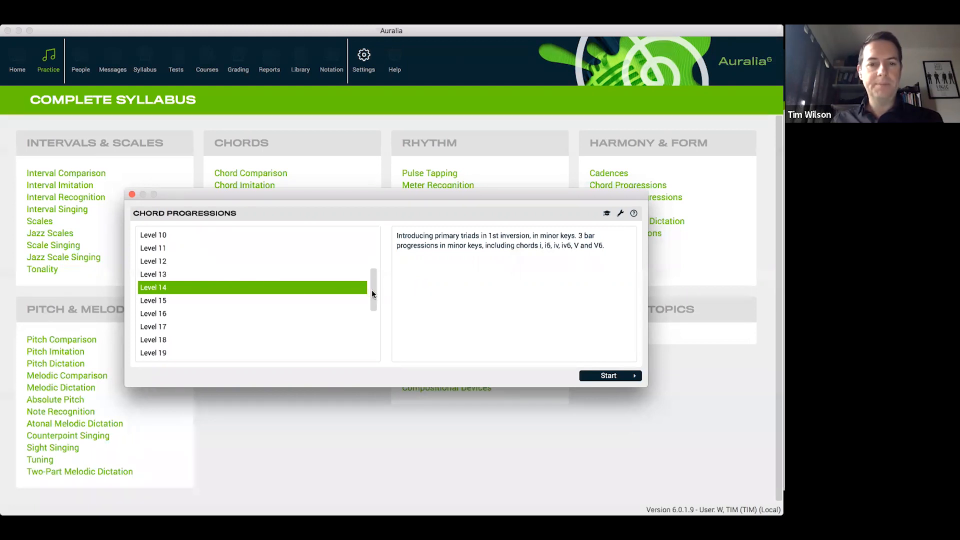
scroll(371, 294, down, 5)
click(250, 293)
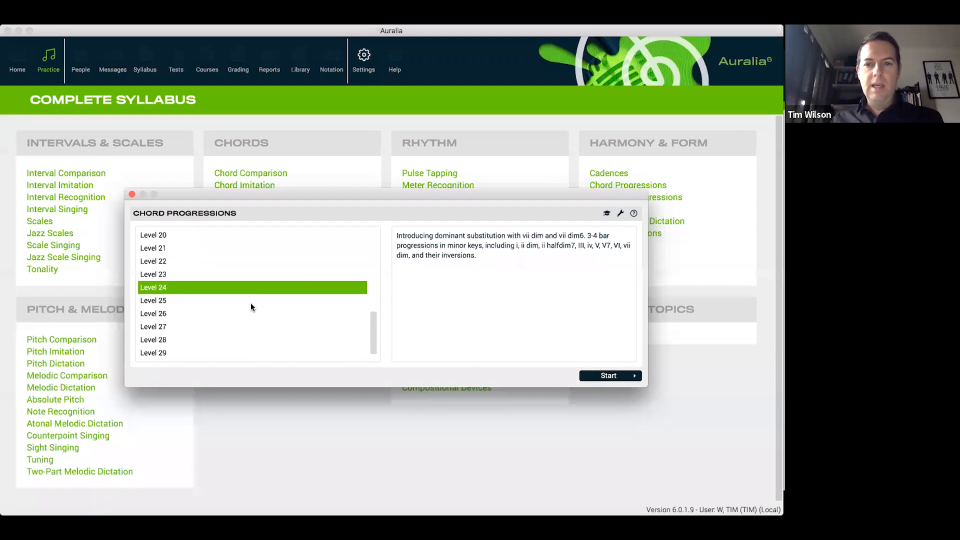
click(248, 314)
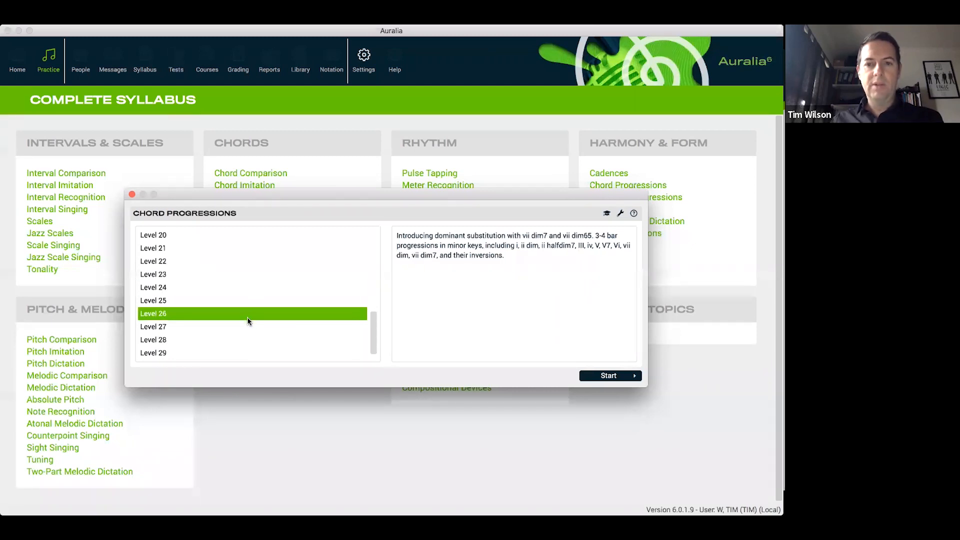
click(248, 327)
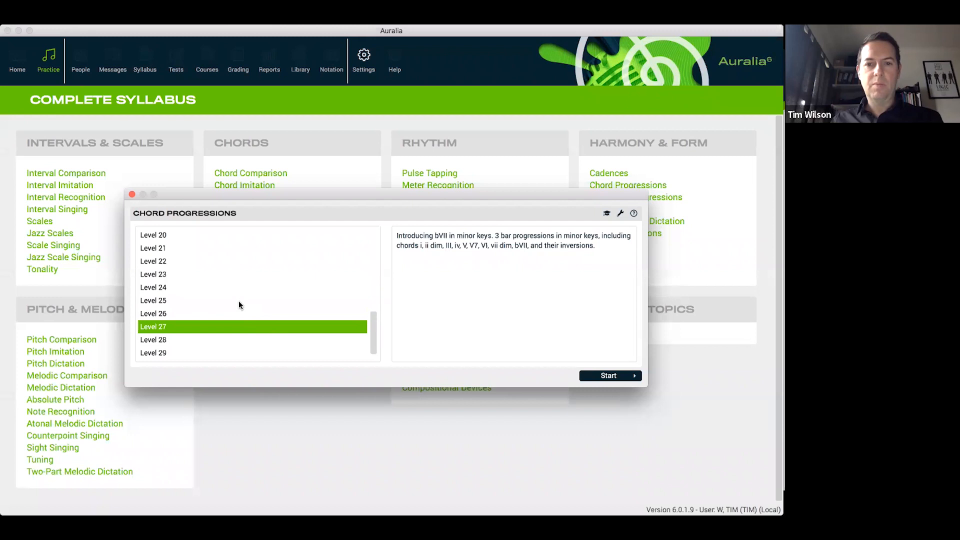
scroll(238, 304, down, 1)
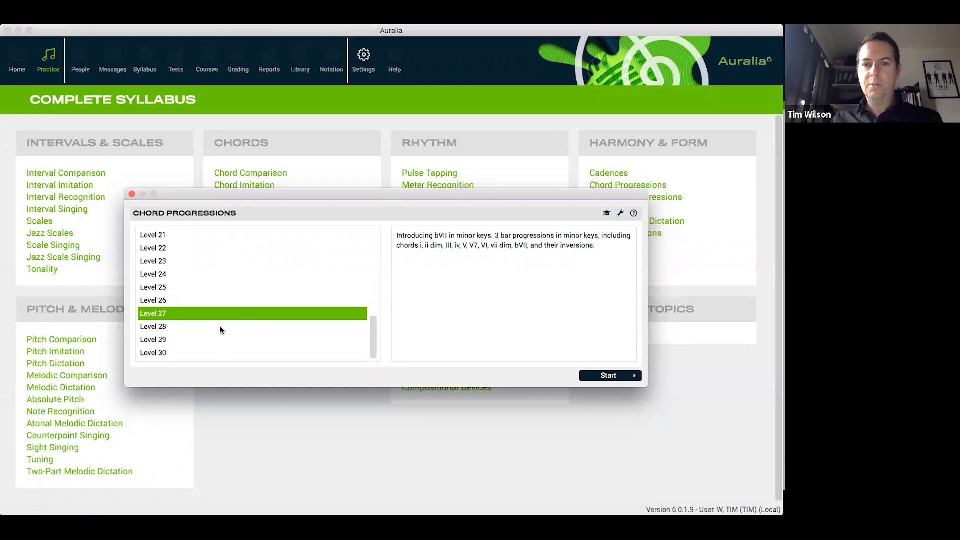
click(219, 327)
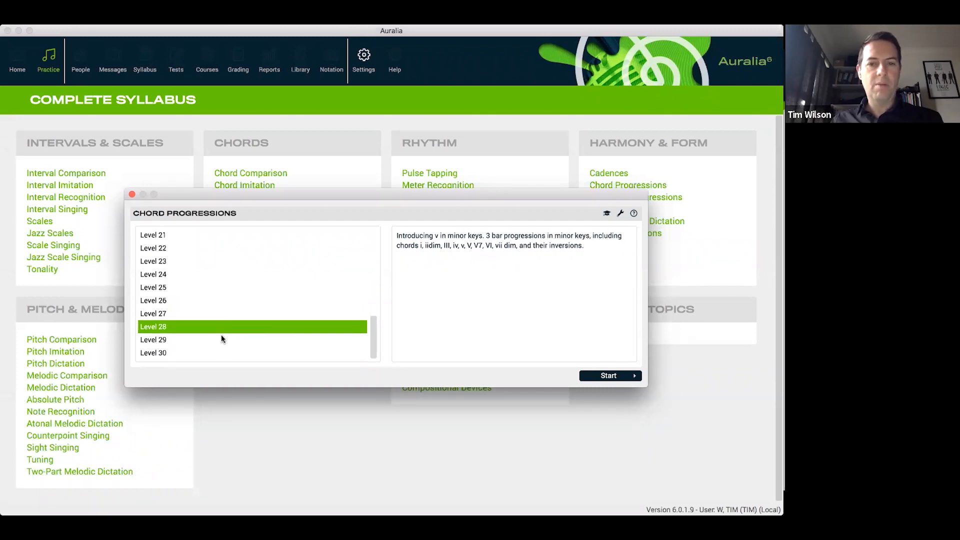
click(222, 339)
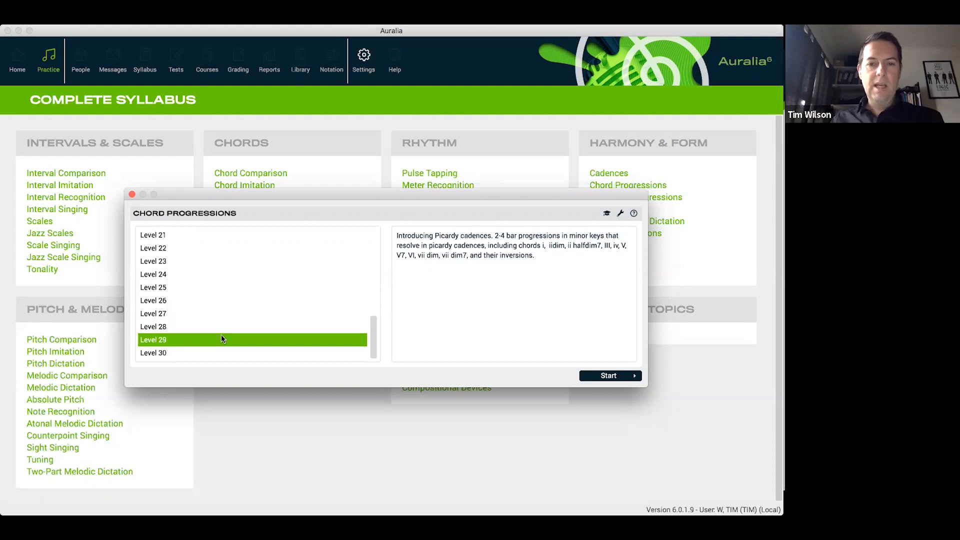
click(223, 351)
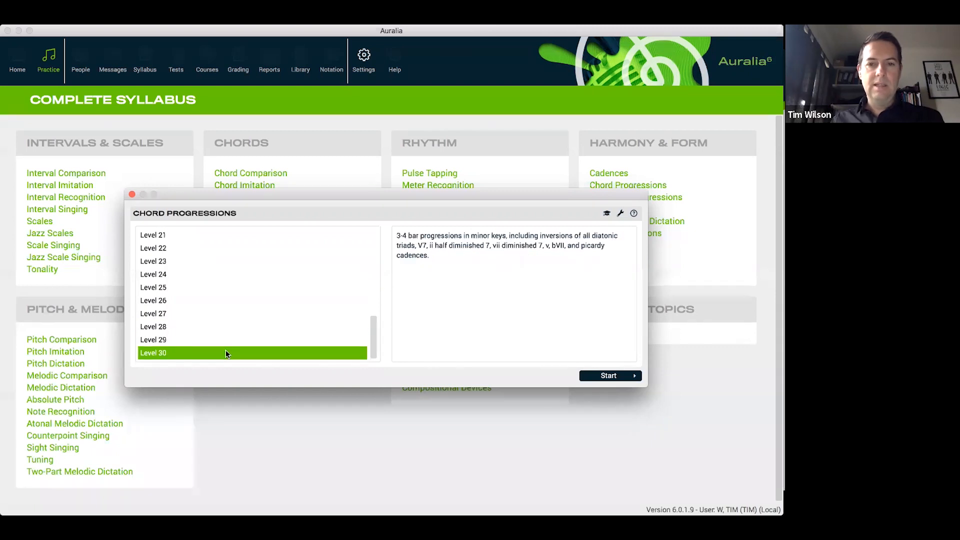
click(132, 194)
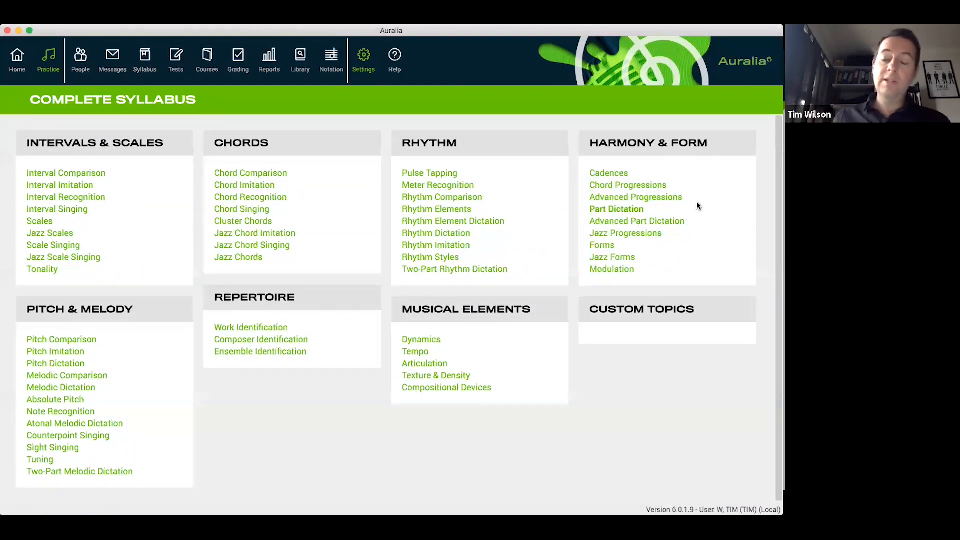
Review the Advanced Progressions descriptions for Levels 1, 4, 11 and 22, and close the topic without starting a drill
click(666, 199)
drag(375, 329, 370, 219)
click(312, 237)
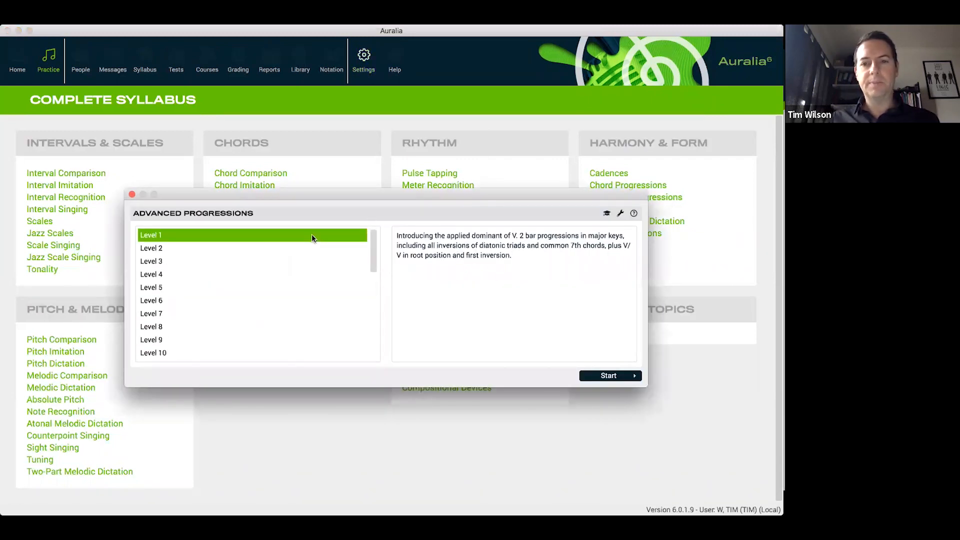
click(294, 276)
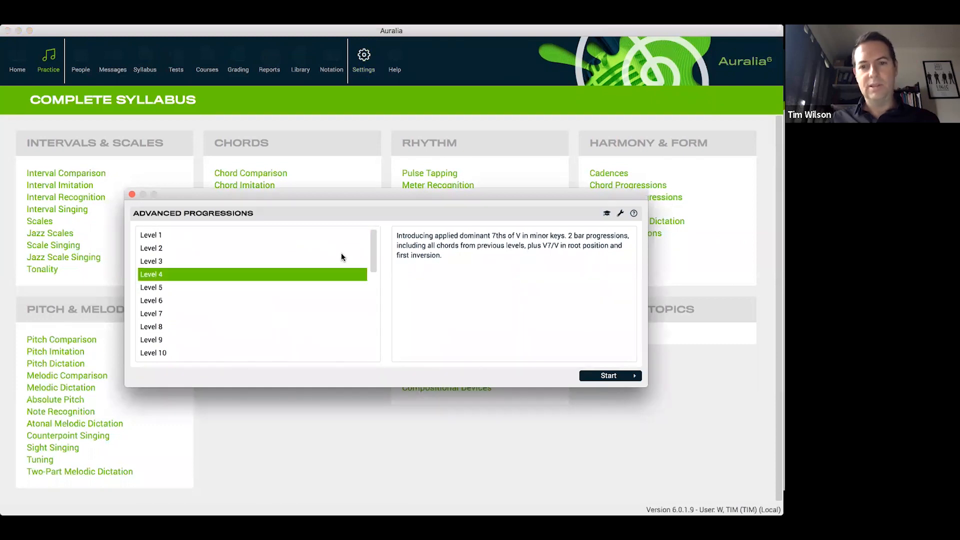
drag(372, 257, 373, 274)
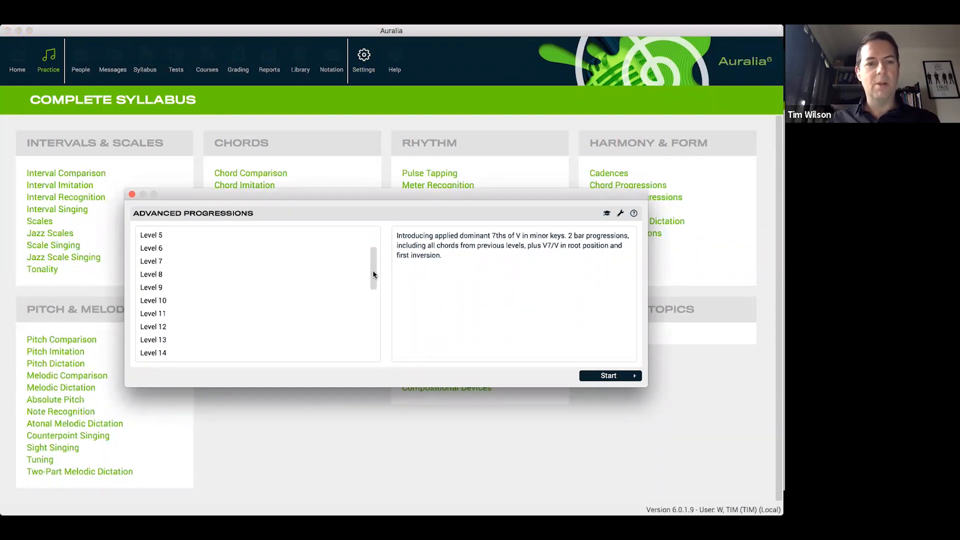
click(294, 310)
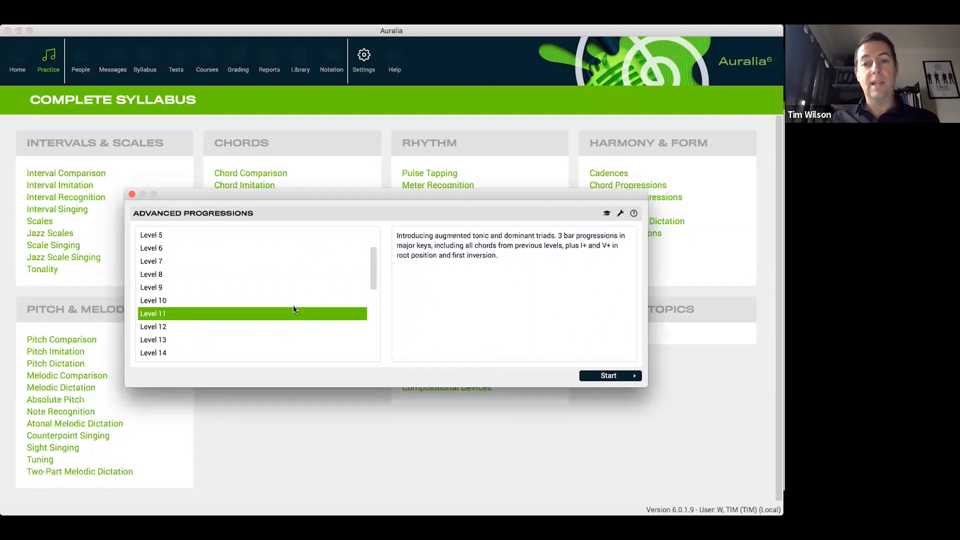
drag(371, 283, 368, 326)
click(325, 314)
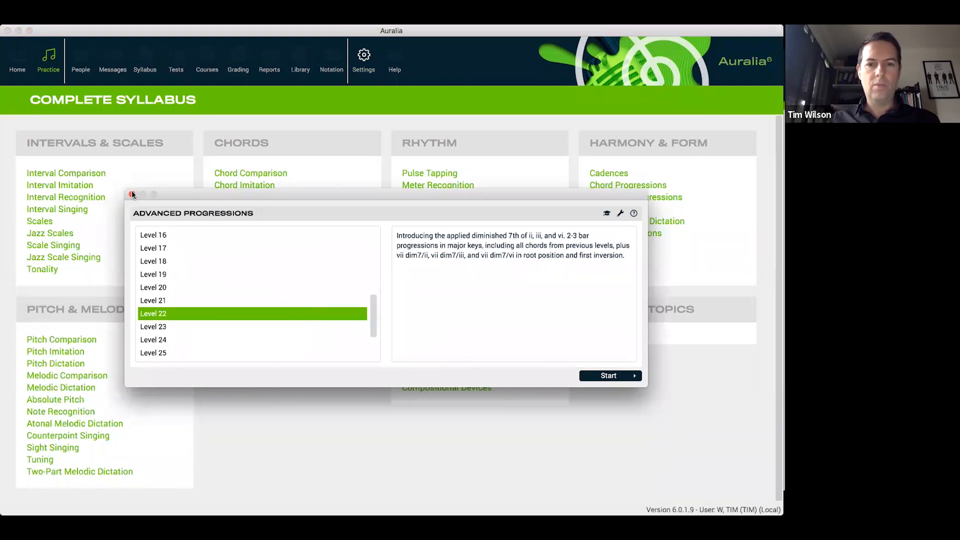
click(132, 194)
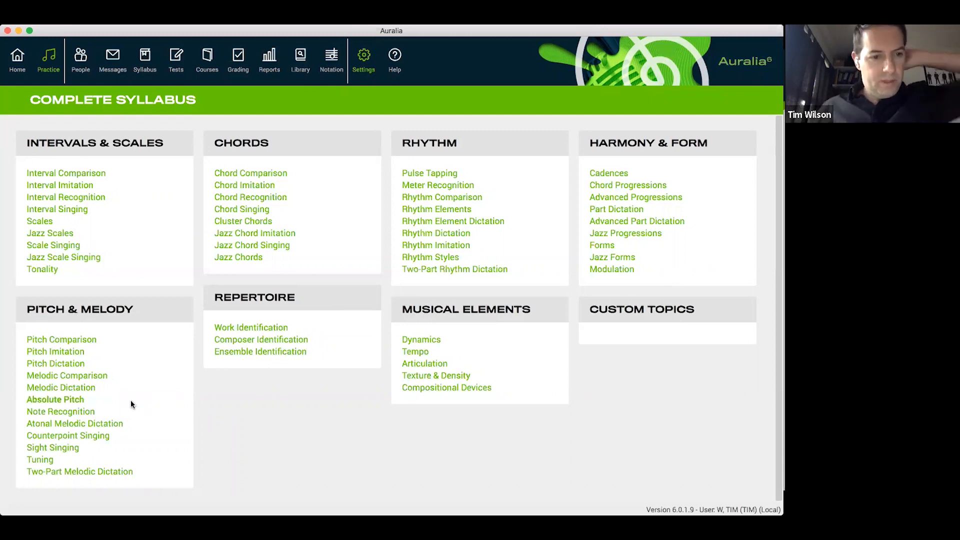
In a Level 1 Pitch Dictation drill, notate mi, do, do after the given sol, submit the answer and continue to the next question
click(74, 364)
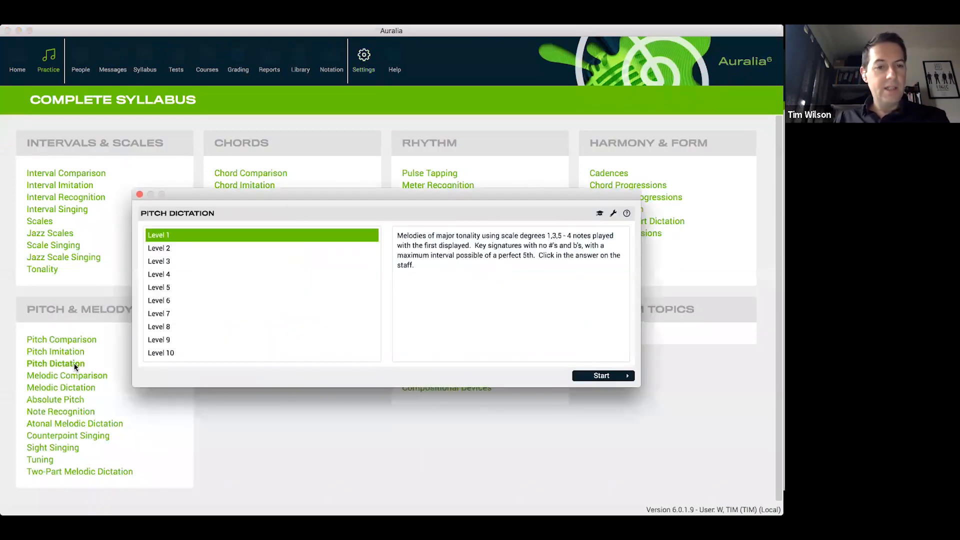
click(614, 379)
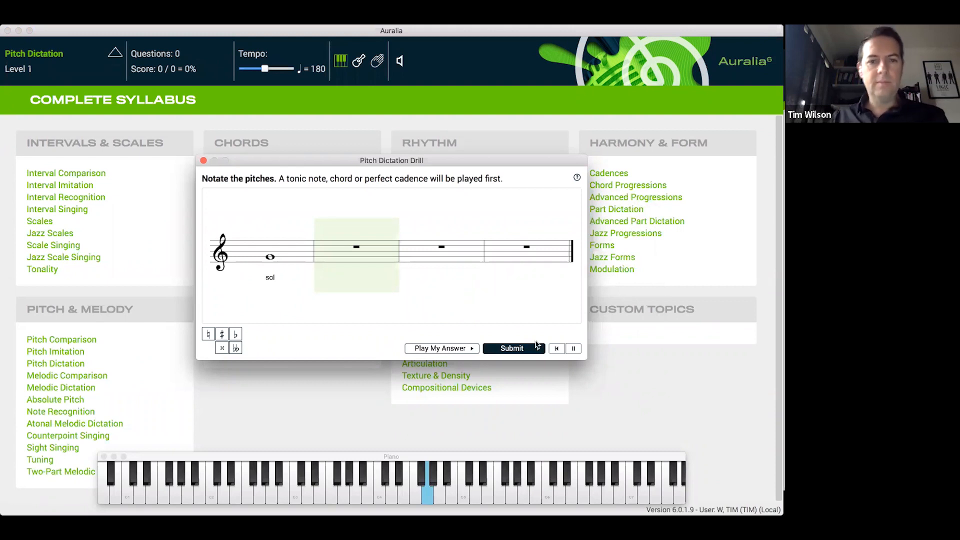
click(363, 261)
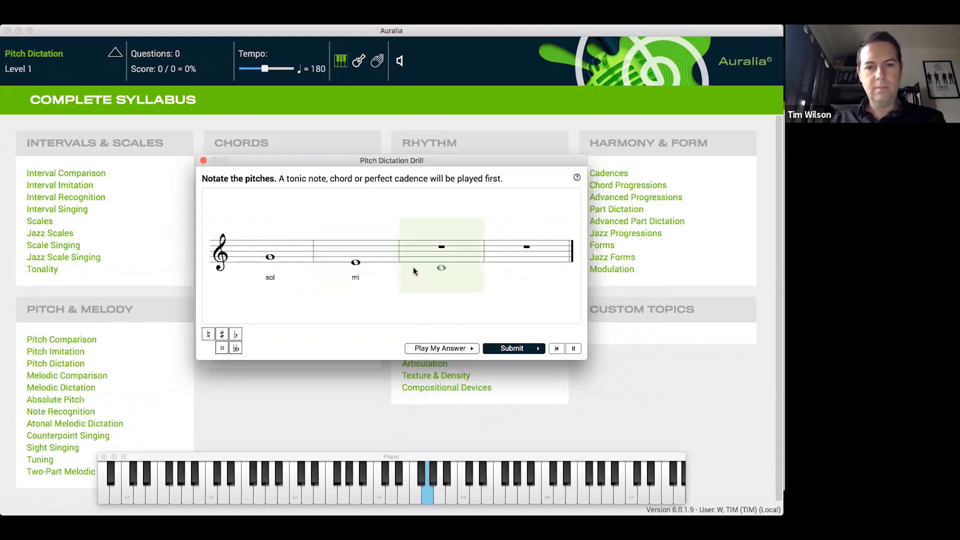
click(441, 269)
click(528, 268)
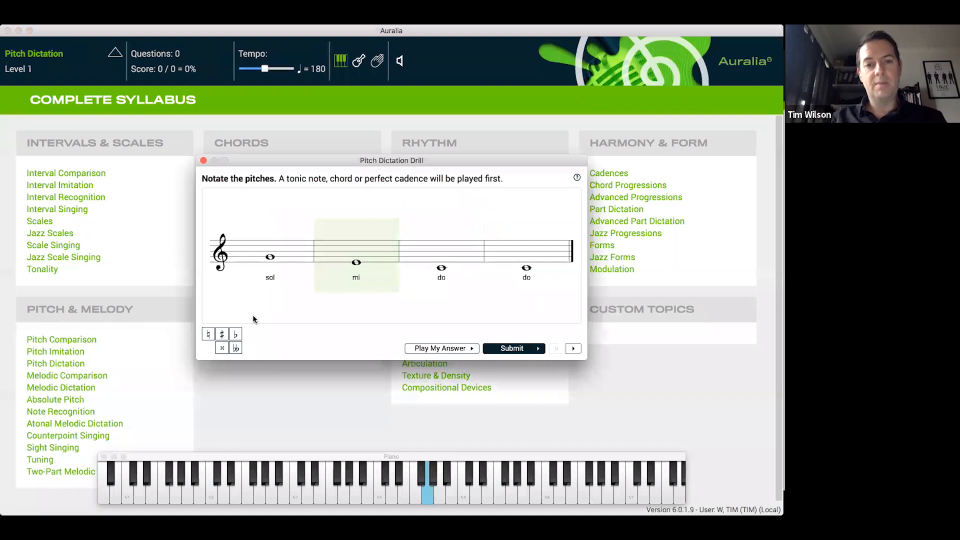
click(512, 348)
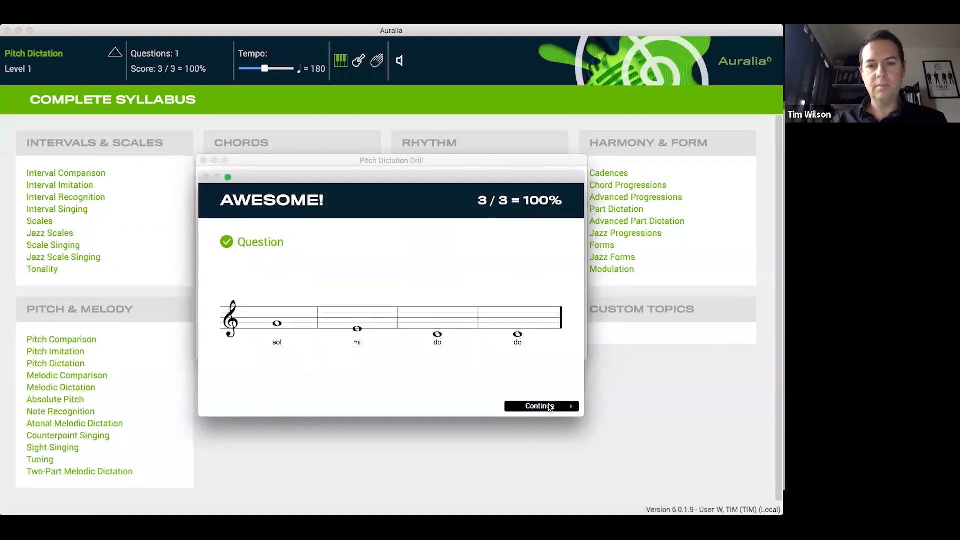
click(549, 407)
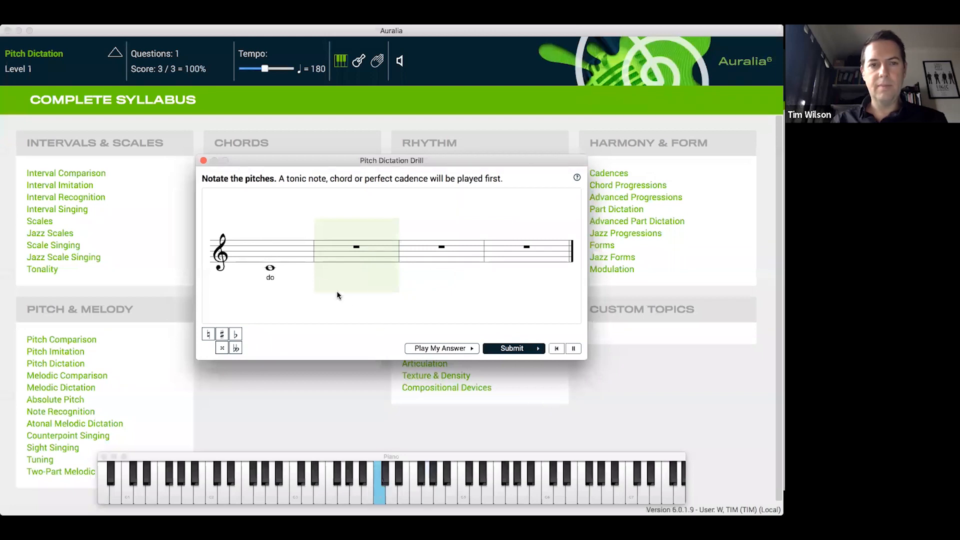
Raise the running Pitch Dictation drill one level at a time from Level 1 to Level 5
click(115, 55)
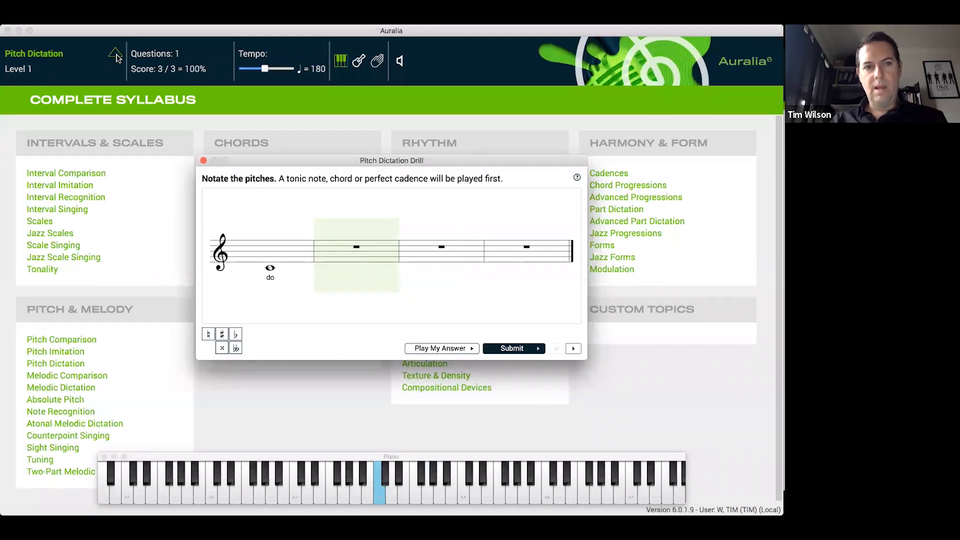
key(Return)
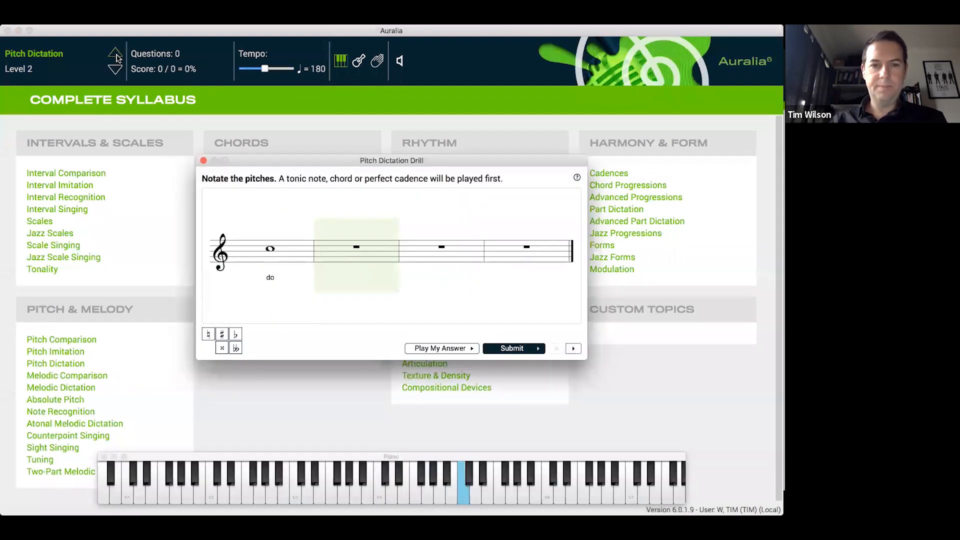
click(116, 56)
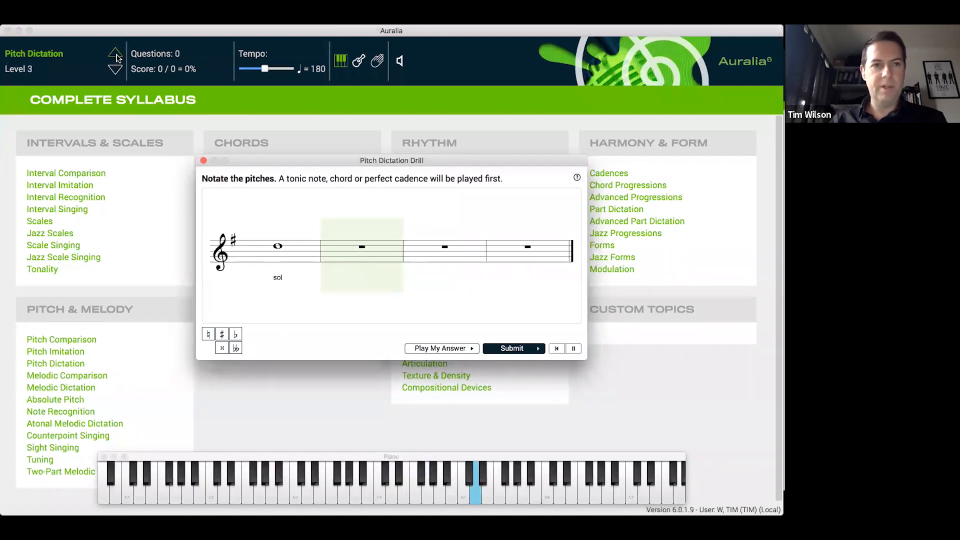
click(116, 55)
click(116, 55)
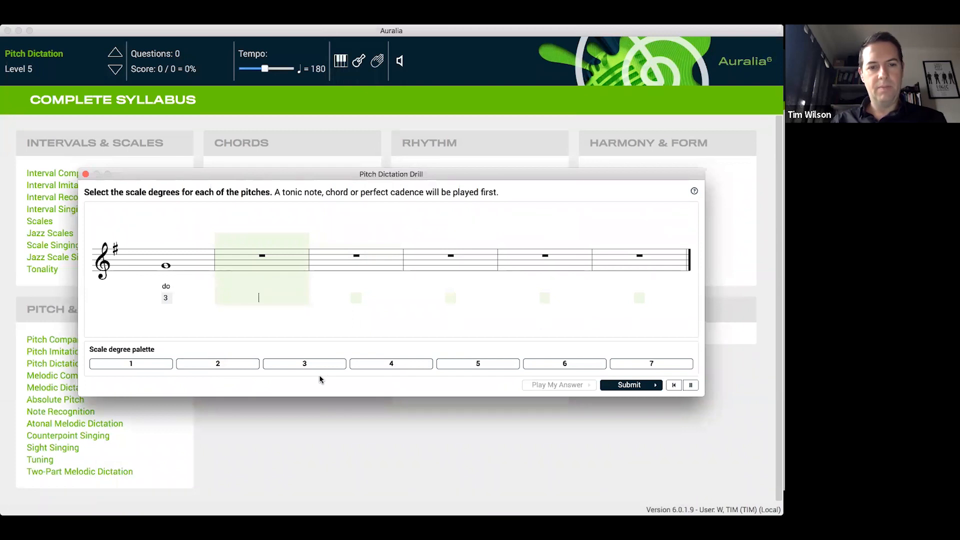
In the Level 5 Pitch Dictation question, answer scale degrees 2, 4, 3, 1, 1 after the given note, submit and decline another attempt
click(237, 363)
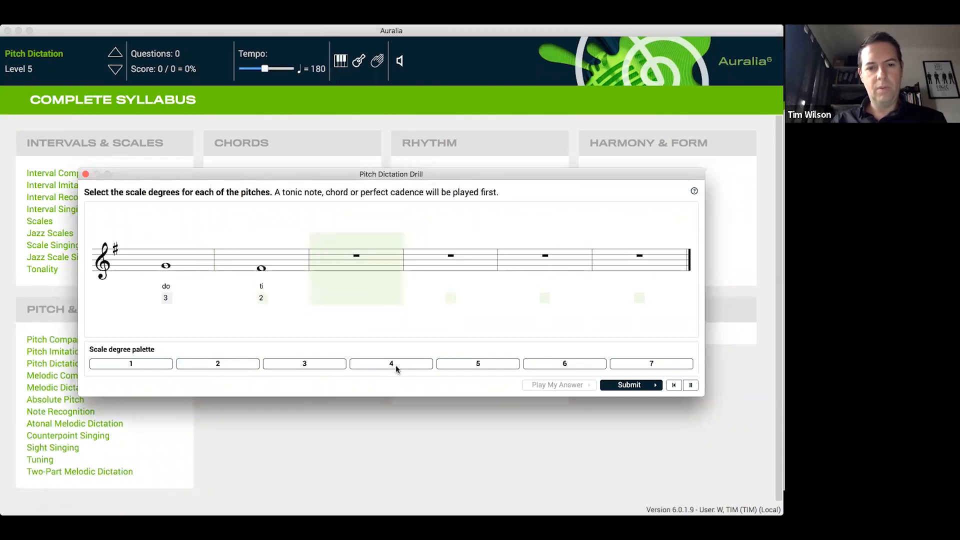
click(395, 366)
click(329, 366)
double_click(143, 363)
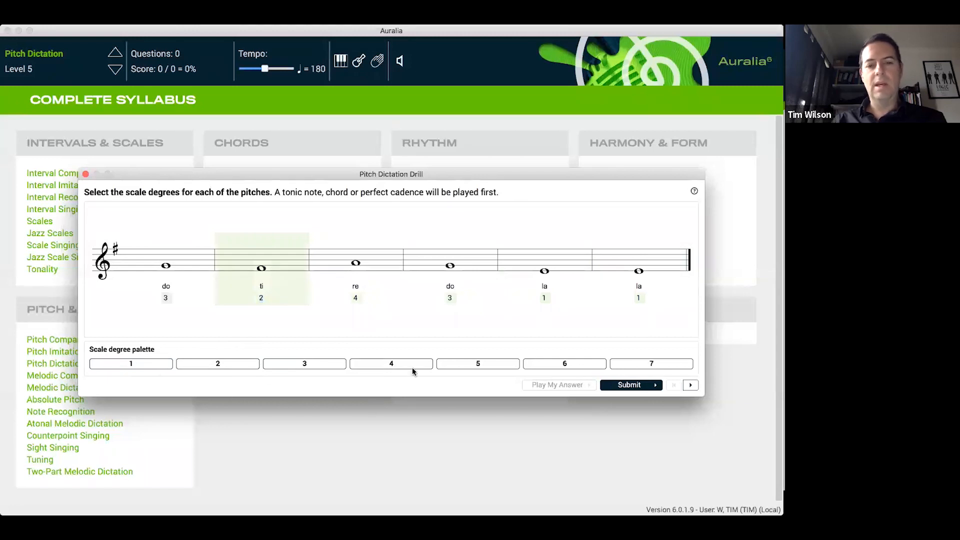
click(647, 386)
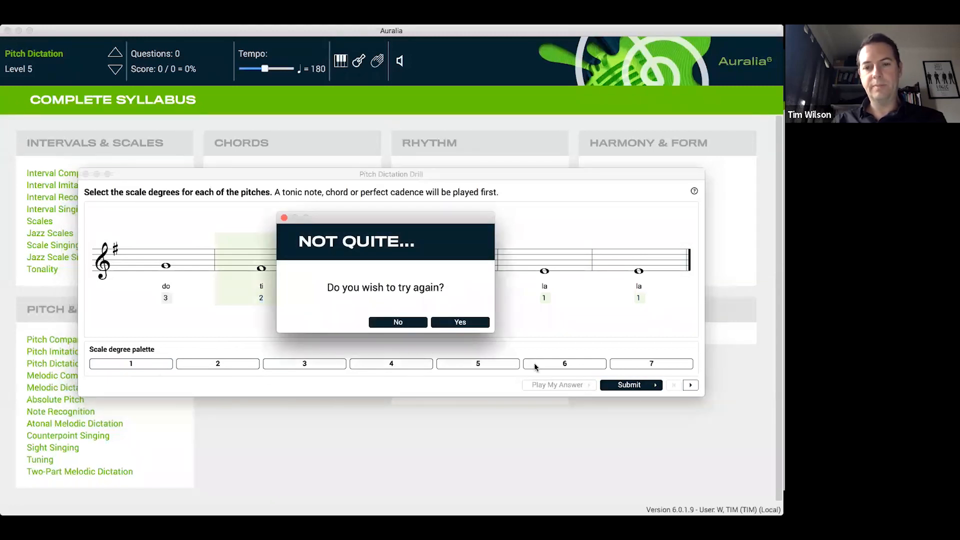
click(402, 321)
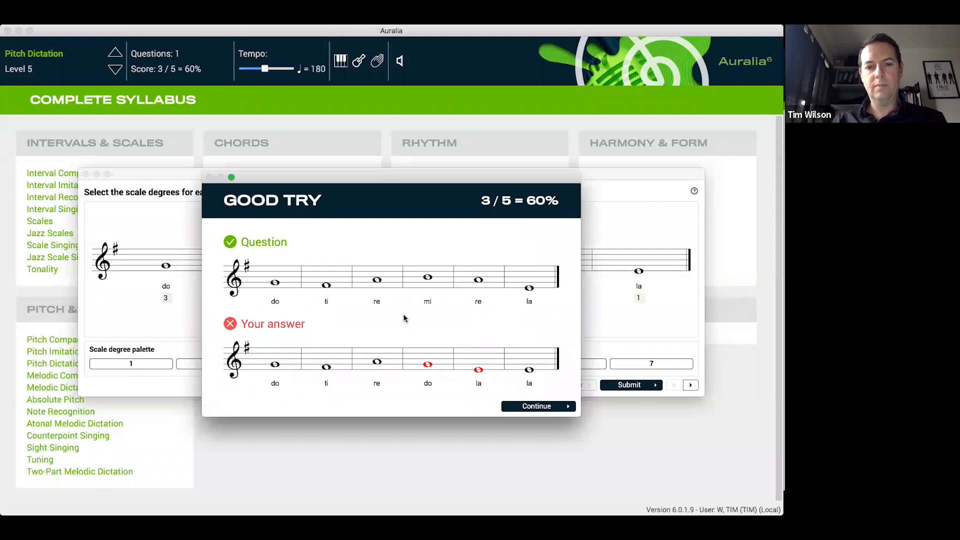
Compare the Pitch Dictation answer with the question, continue, and end the drill, dismissing its score summary
drag(413, 172, 396, 146)
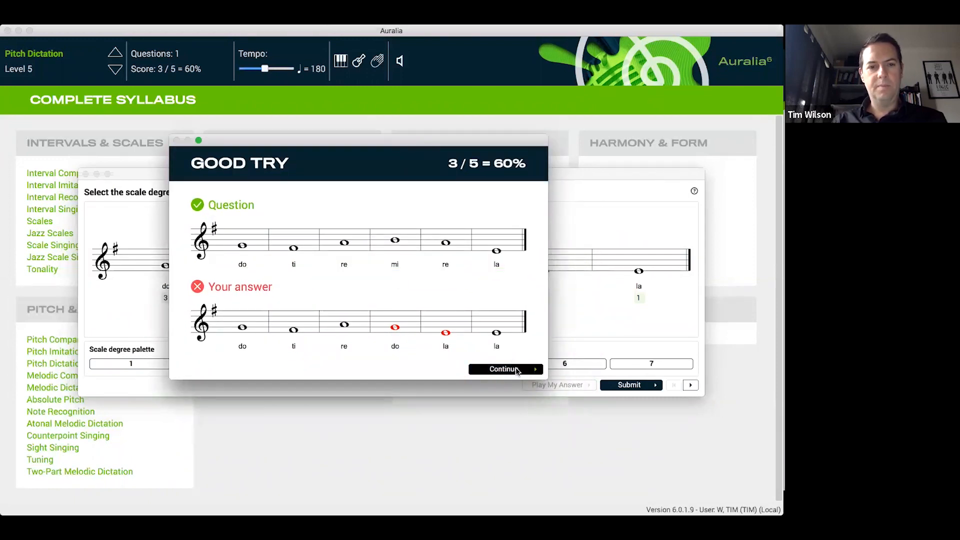
click(515, 368)
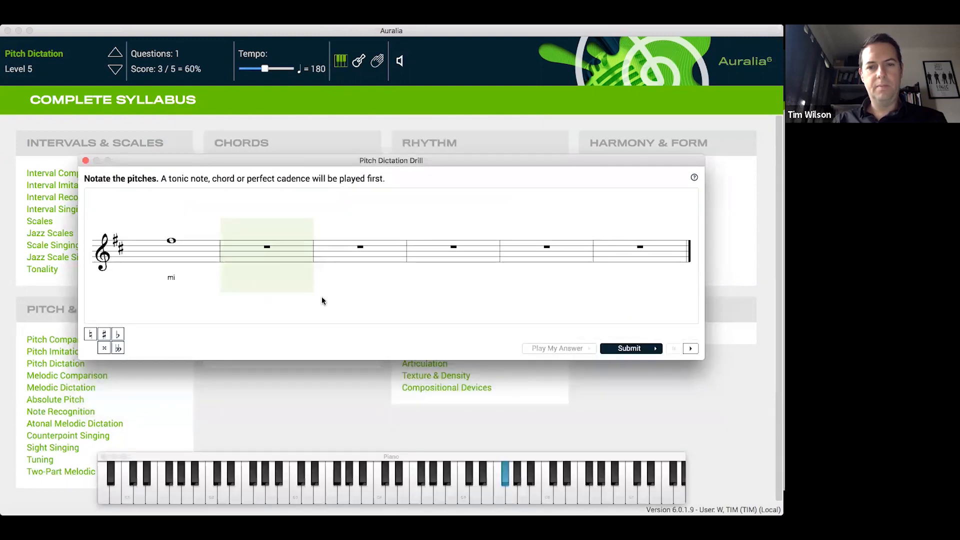
click(86, 161)
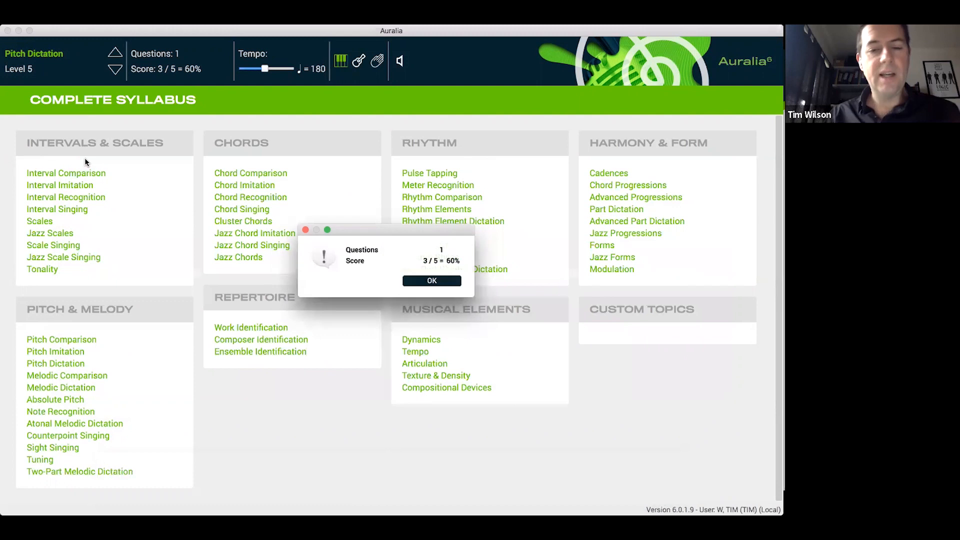
click(436, 281)
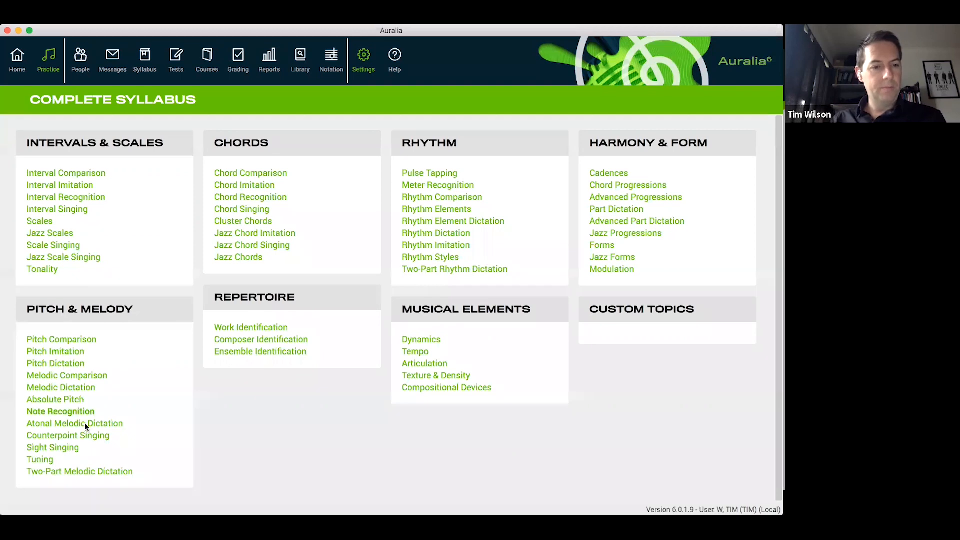
Start a Level 1 Melodic Dictation drill from the Pitch & Melody topics
click(78, 388)
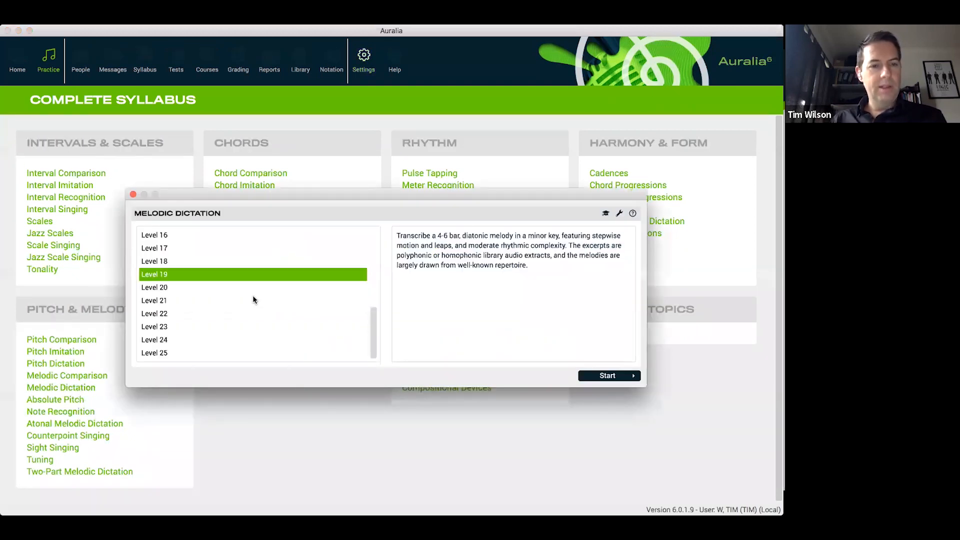
scroll(286, 306, up, 5)
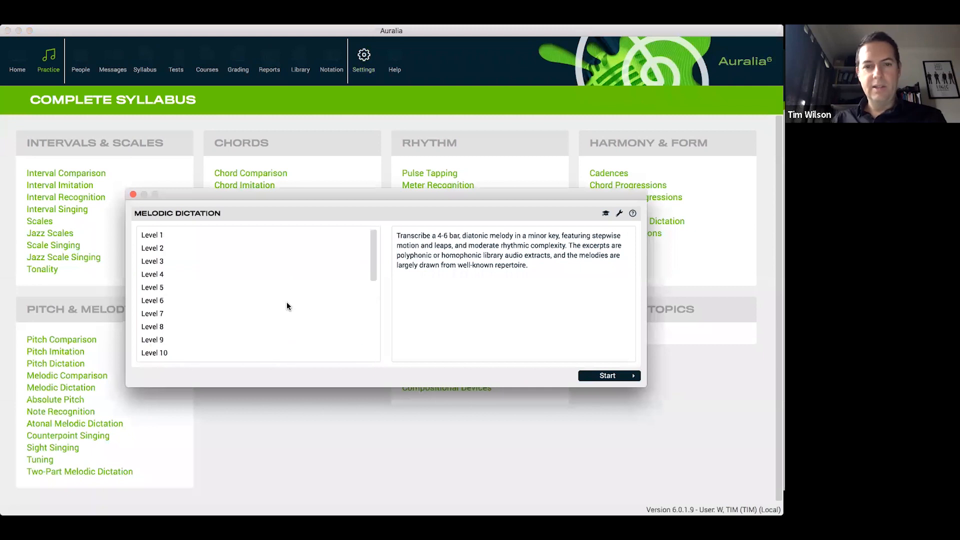
click(169, 233)
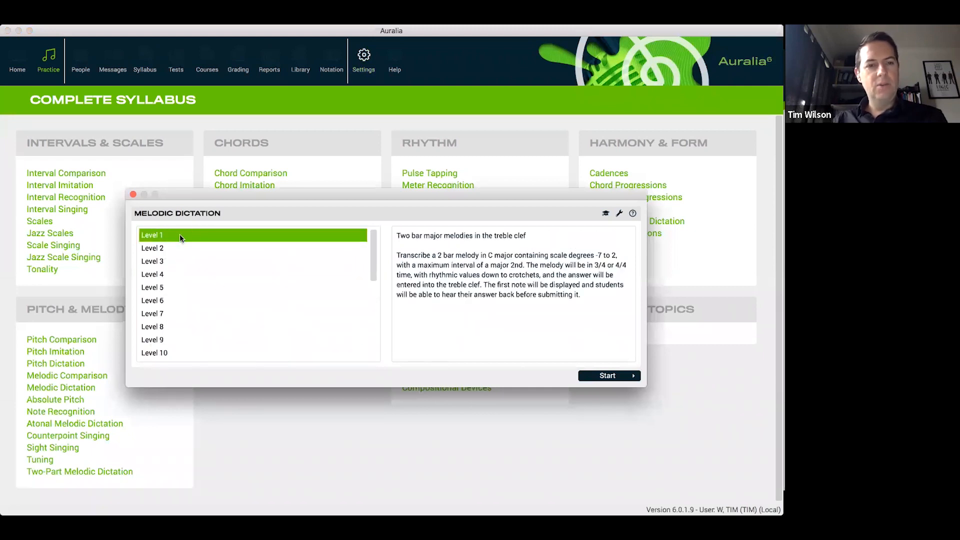
click(623, 375)
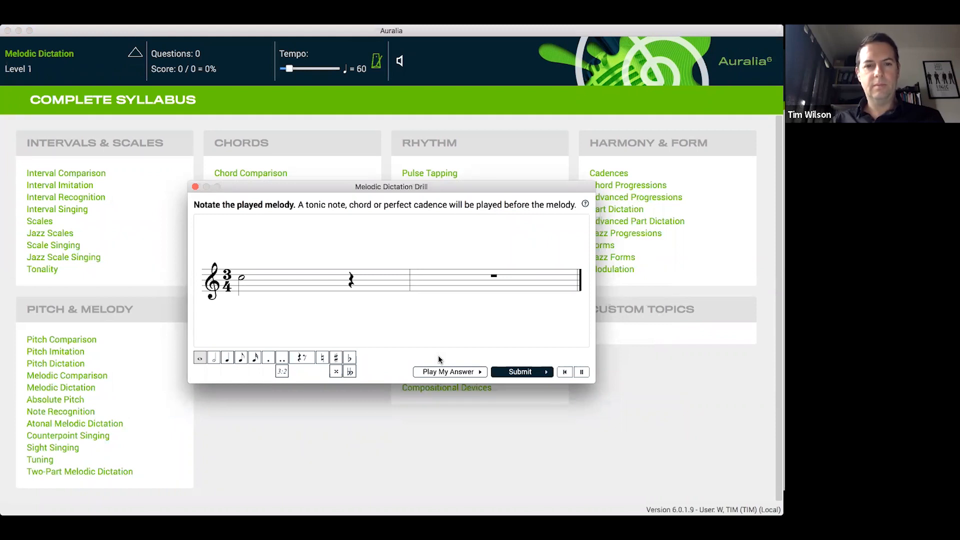
Complete the 3/4 melody with a crotchet B in bar 1 and a minim C plus crotchet C in bar 2, and submit it
click(226, 358)
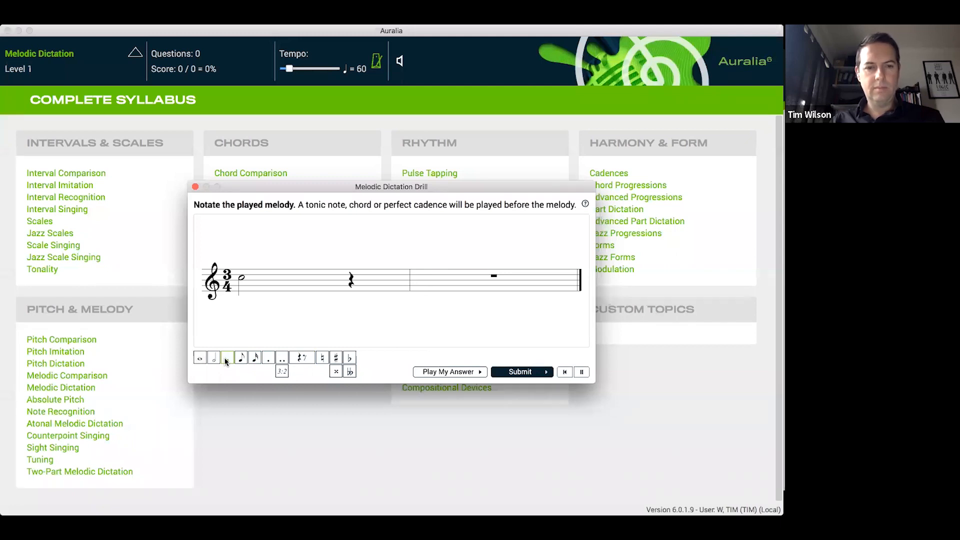
click(350, 280)
click(213, 357)
click(459, 275)
click(226, 358)
click(531, 276)
click(538, 371)
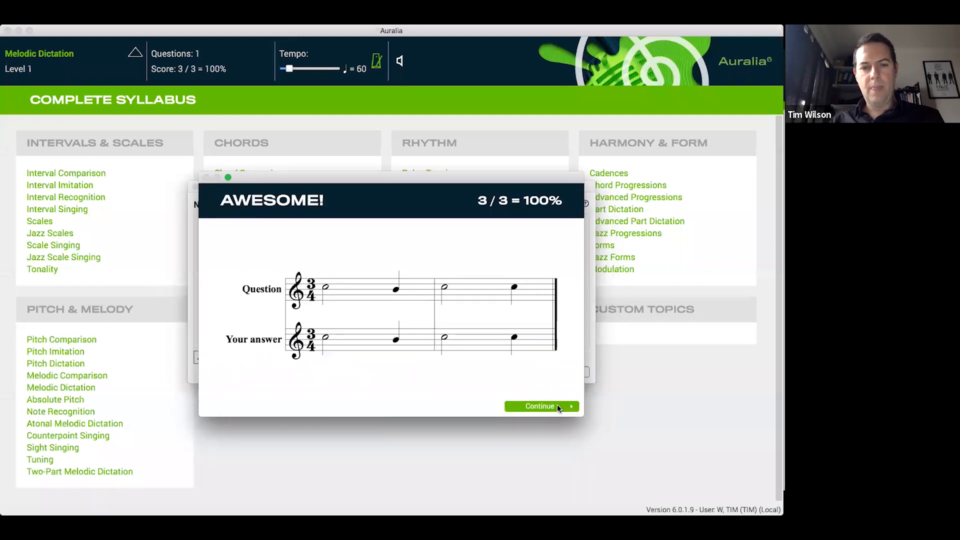
Continue past the melody result and end the Level 1 Melodic Dictation drill, dismissing its score summary
click(557, 406)
click(195, 186)
click(435, 281)
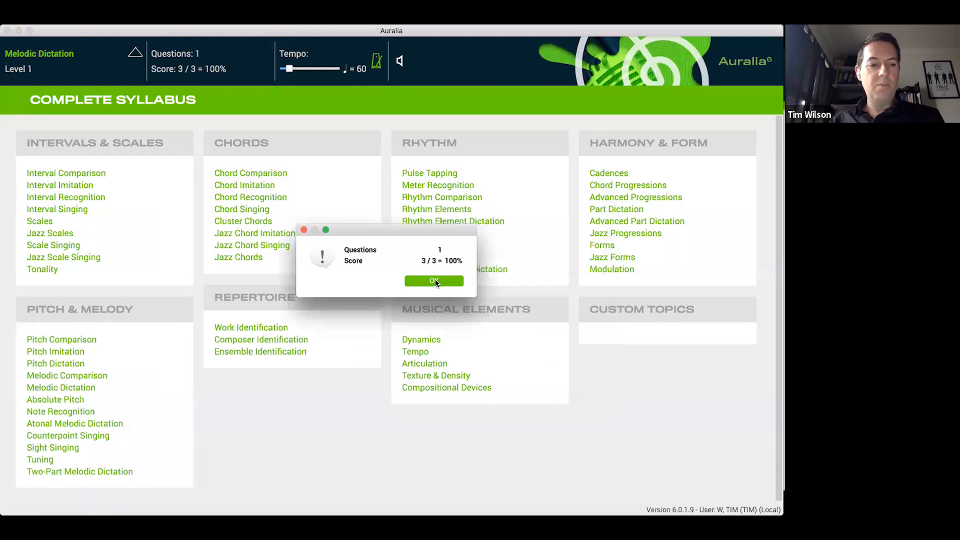
Reopen Melodic Dictation, review the Level 14 description and start a drill at that level
click(89, 386)
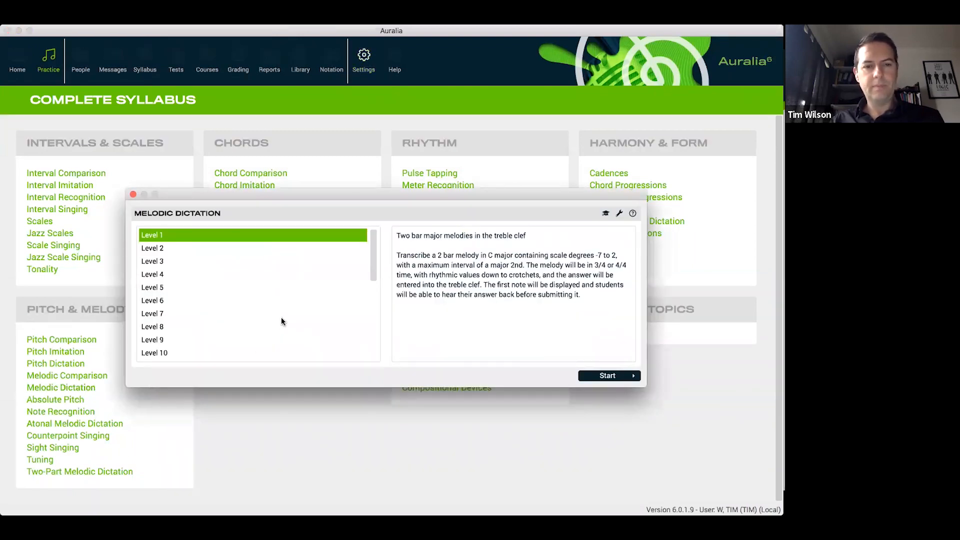
scroll(230, 315, down, 3)
click(229, 315)
click(227, 327)
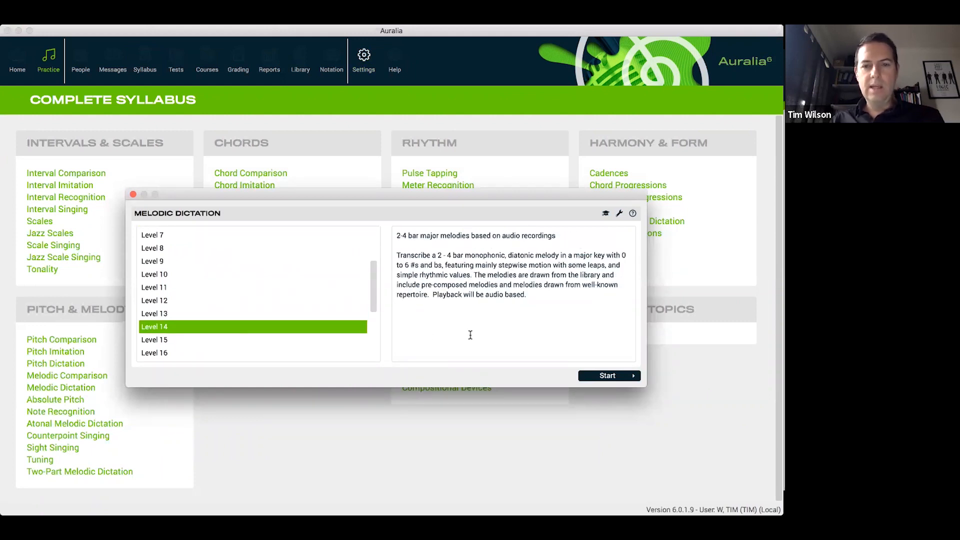
drag(373, 270, 374, 290)
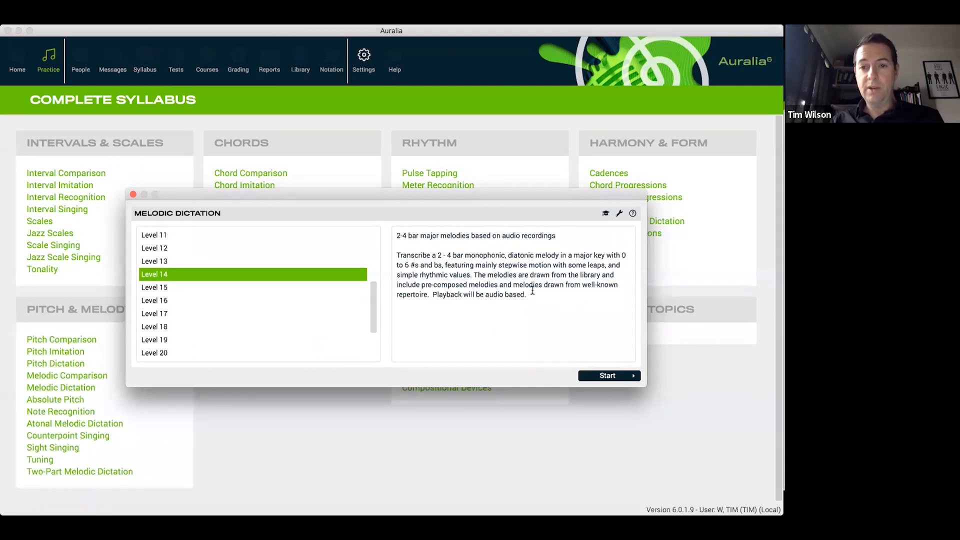
click(619, 378)
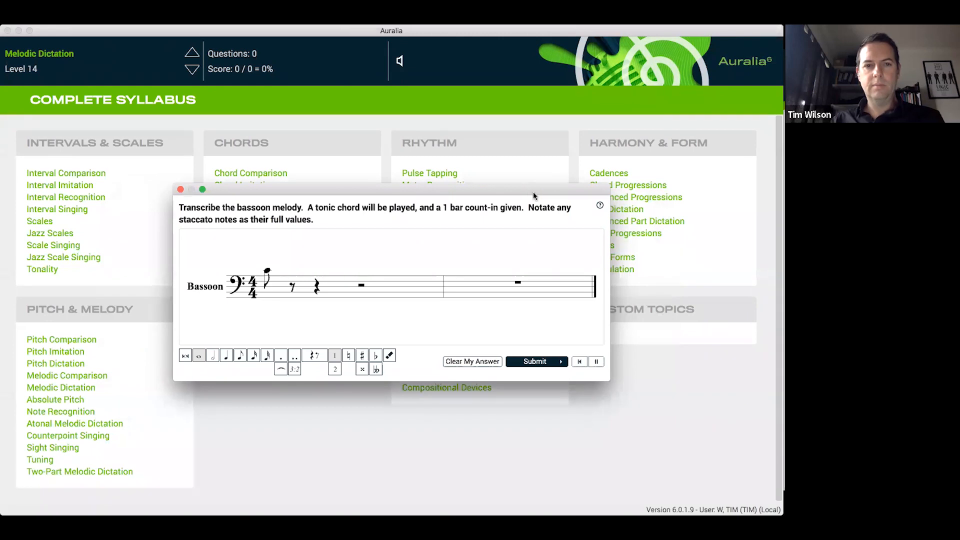
Raise the running Melodic Dictation drill to Level 15 and close it without entering an answer
click(194, 56)
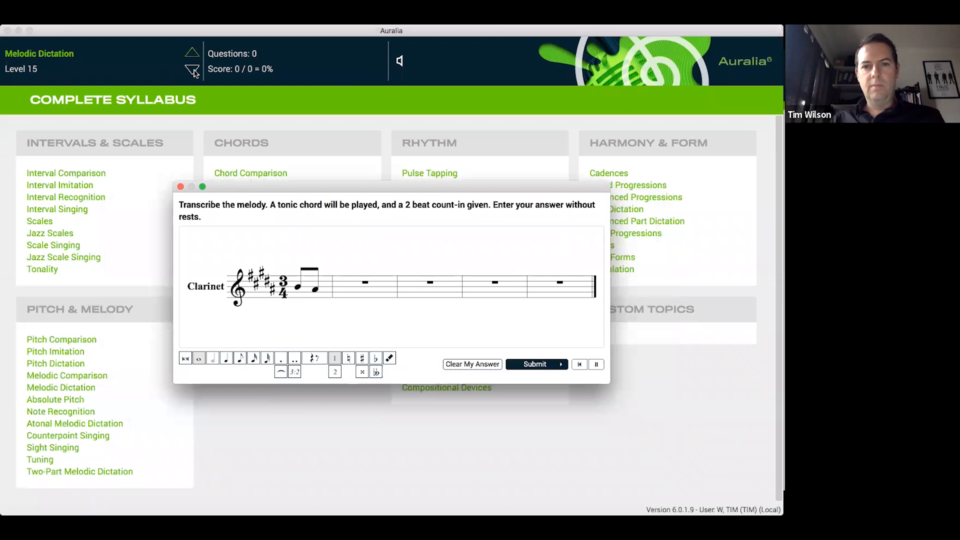
drag(358, 186, 358, 183)
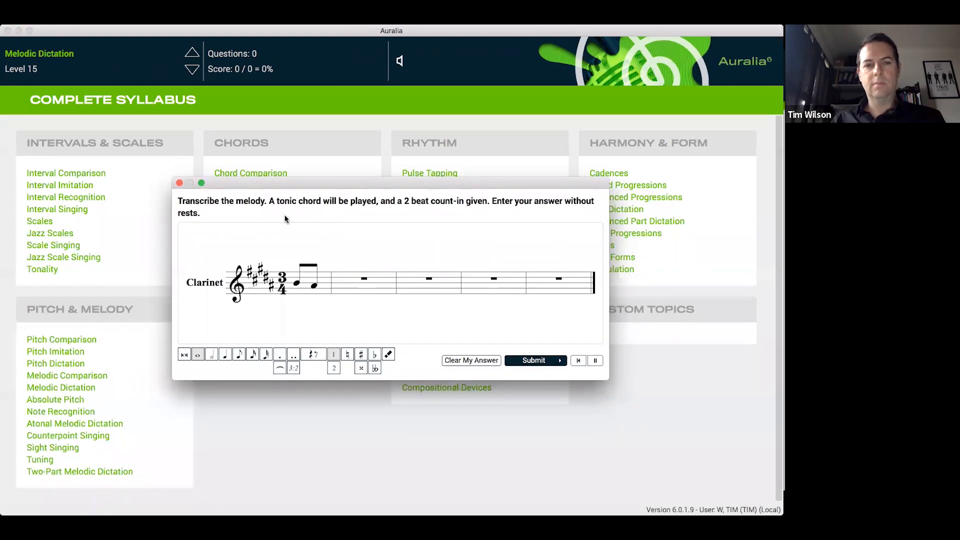
click(180, 183)
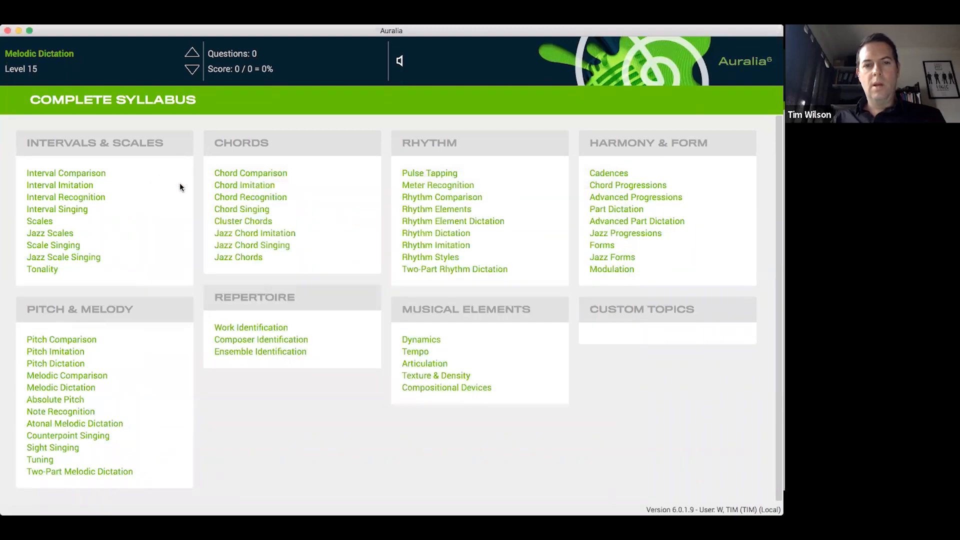
Review the descriptions of Melodic Dictation Levels 18, 21 and 24, and close the level list without starting a drill
click(83, 386)
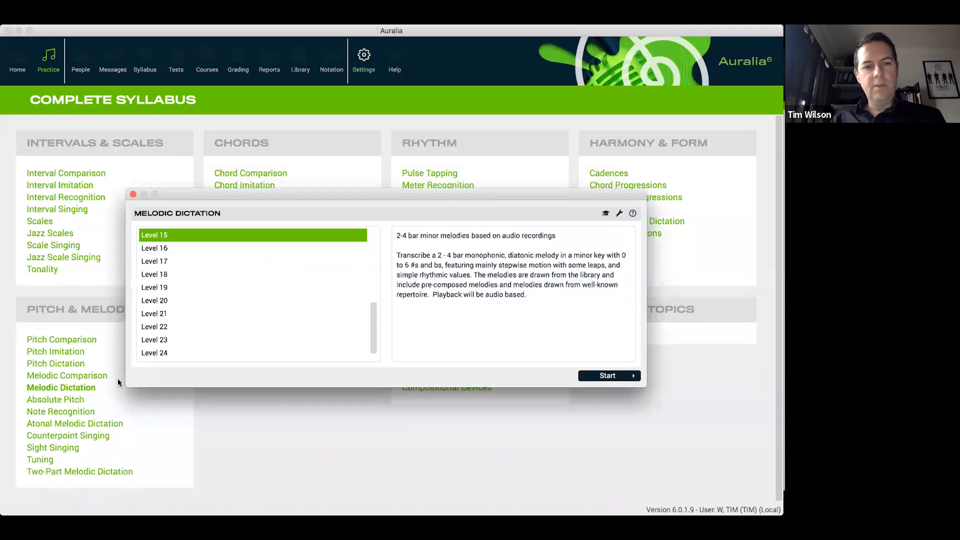
click(239, 271)
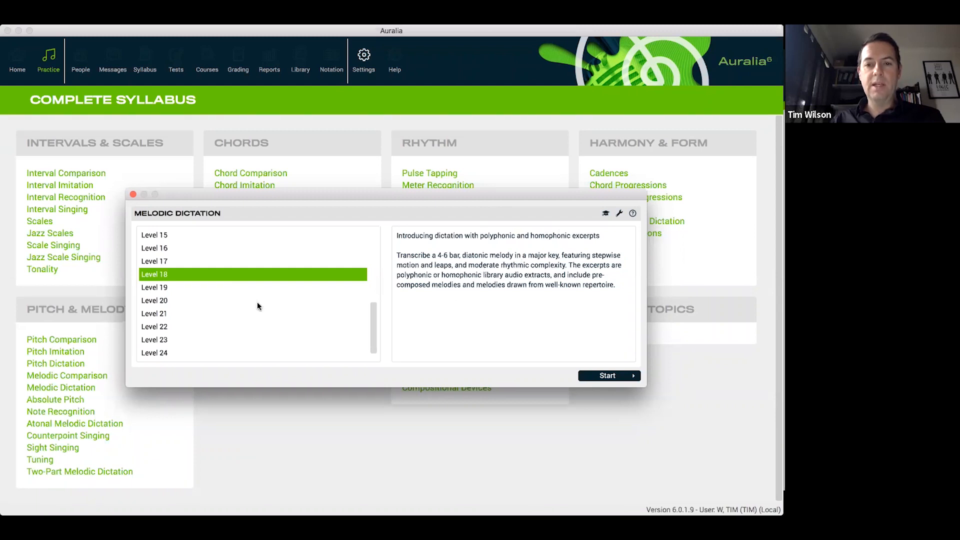
click(175, 310)
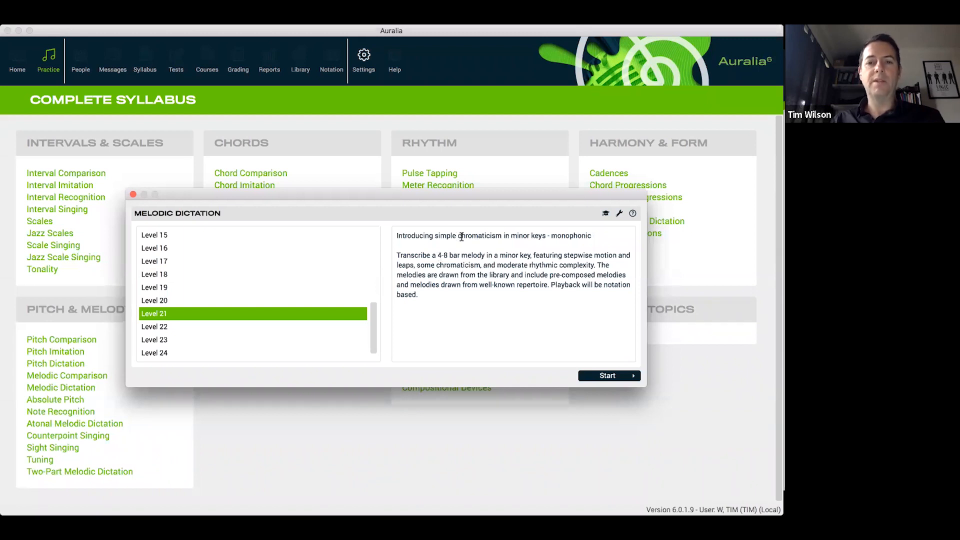
scroll(219, 328, down, 1)
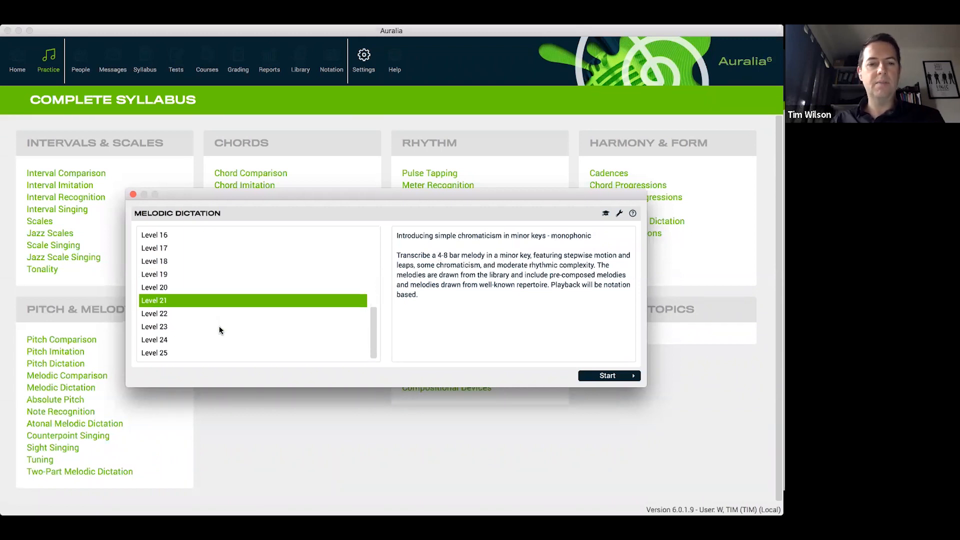
click(202, 341)
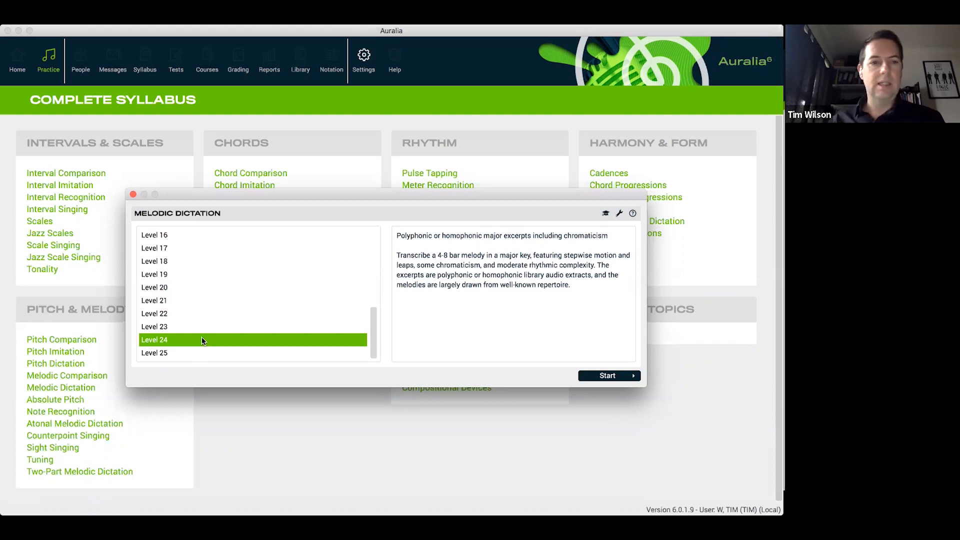
click(133, 195)
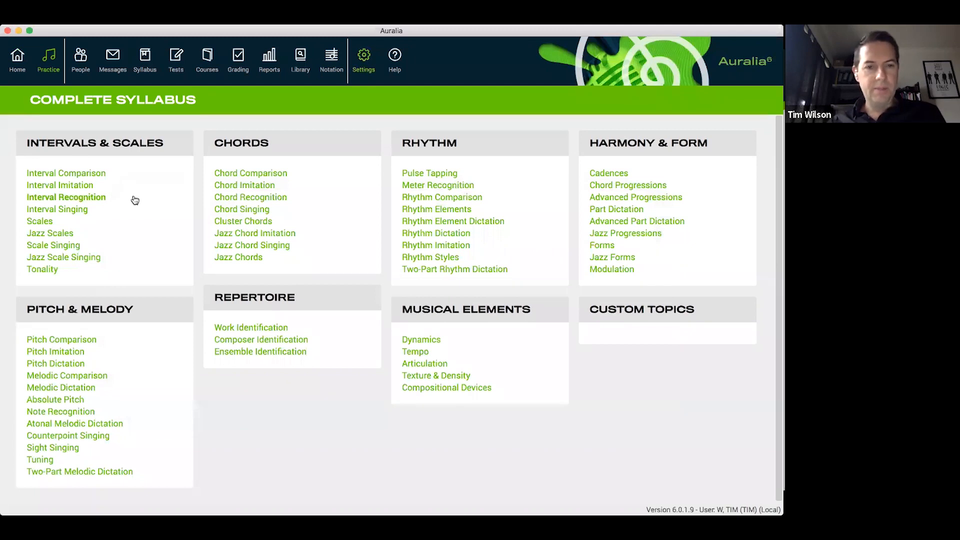
Switch to Musition and start a Level 6 Intervals drill from the Pitch topics
key(super+Tab)
key(super+Tab)
key(super+Tab)
key(super+Tab)
key(super+Tab)
key(super+Tab)
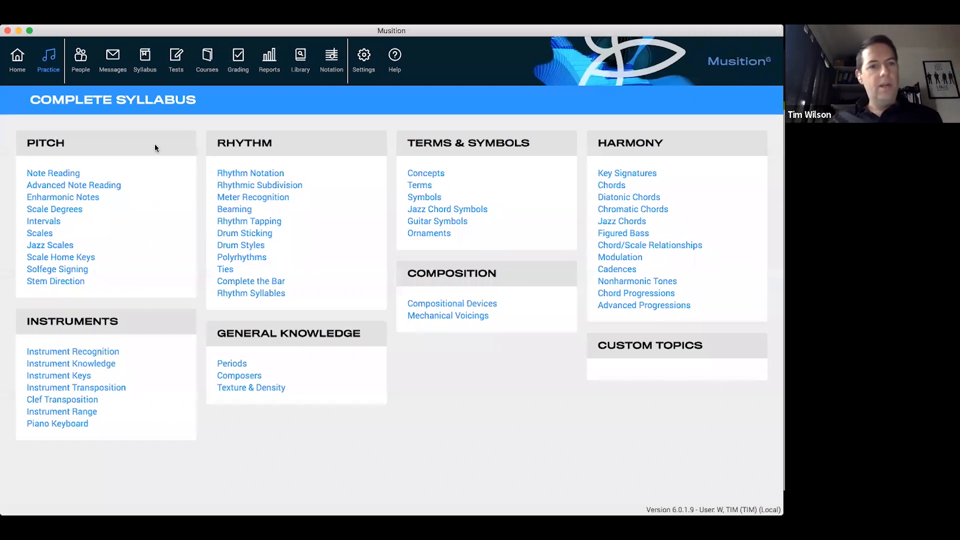
click(52, 222)
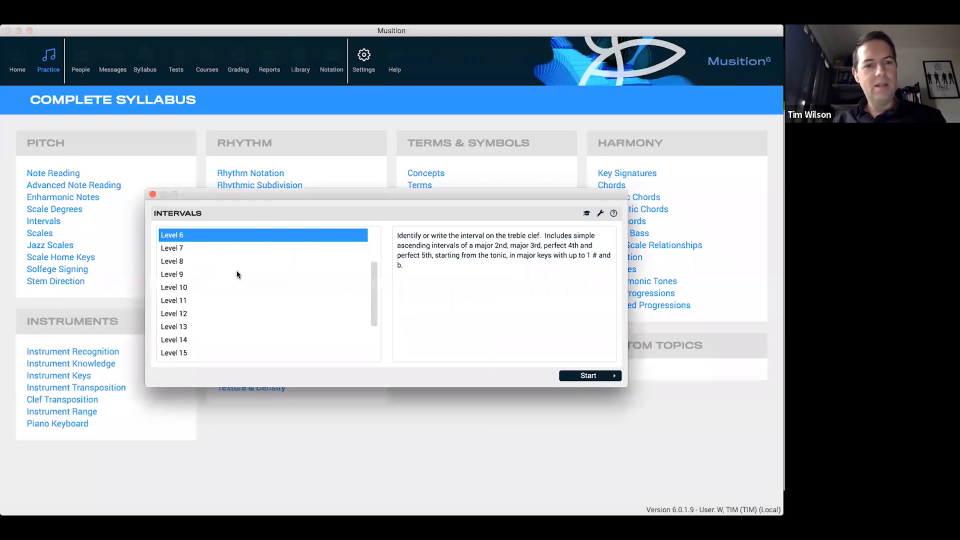
click(606, 376)
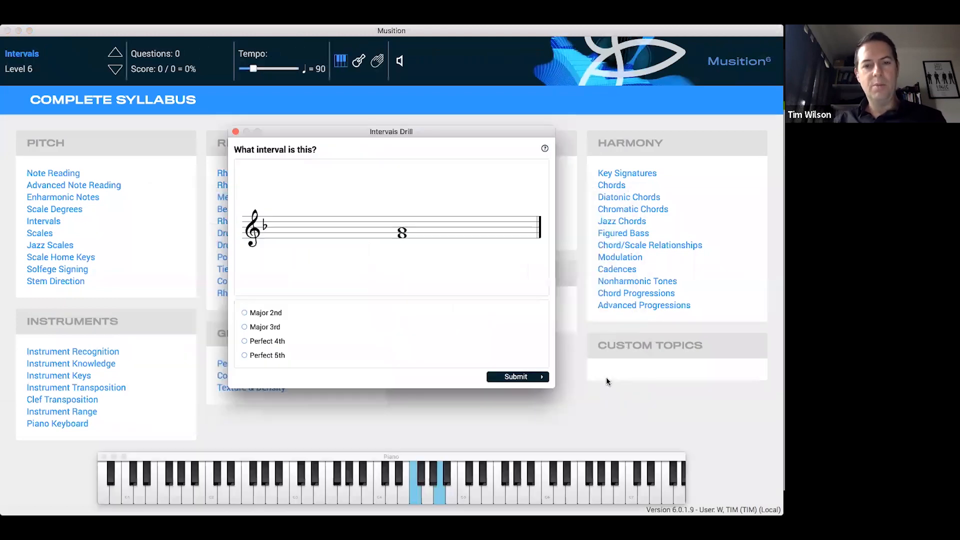
Move the piano keyboard upward, answer the interval question with Major 3rd, submit it, play the interval back and continue to the next question
drag(514, 455, 514, 411)
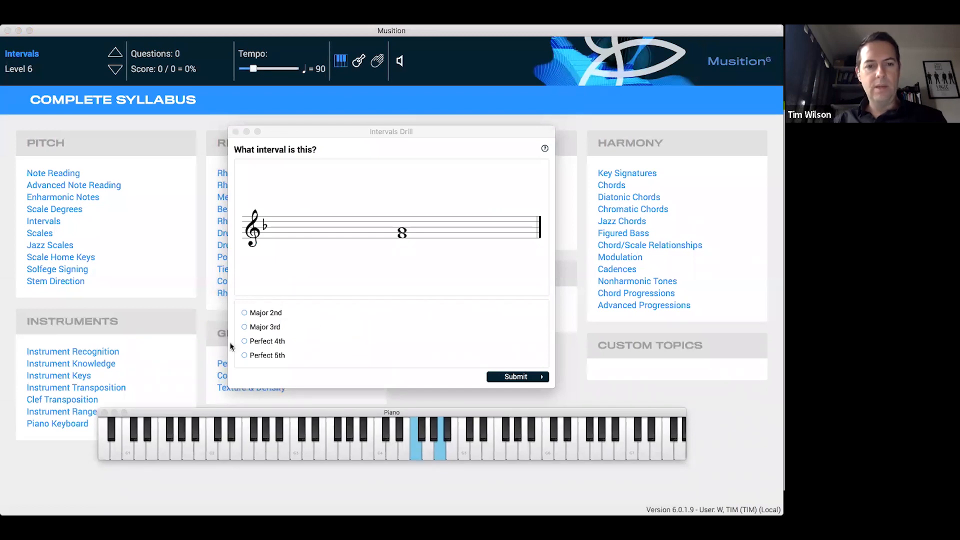
click(263, 326)
click(528, 378)
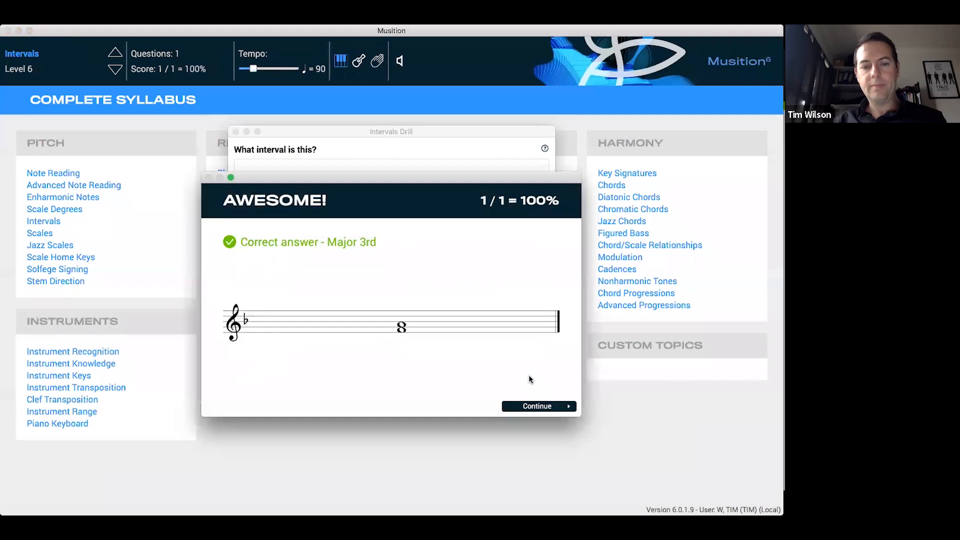
click(409, 314)
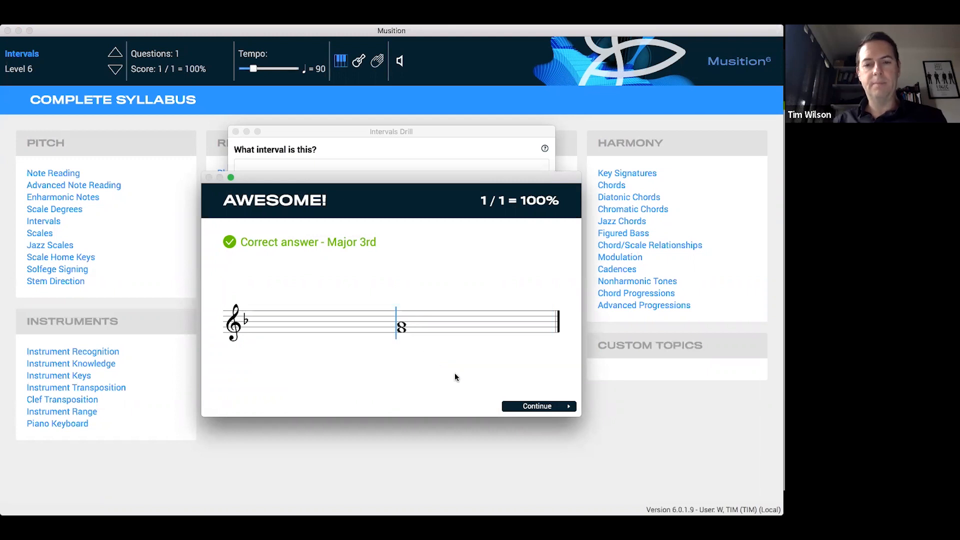
click(536, 407)
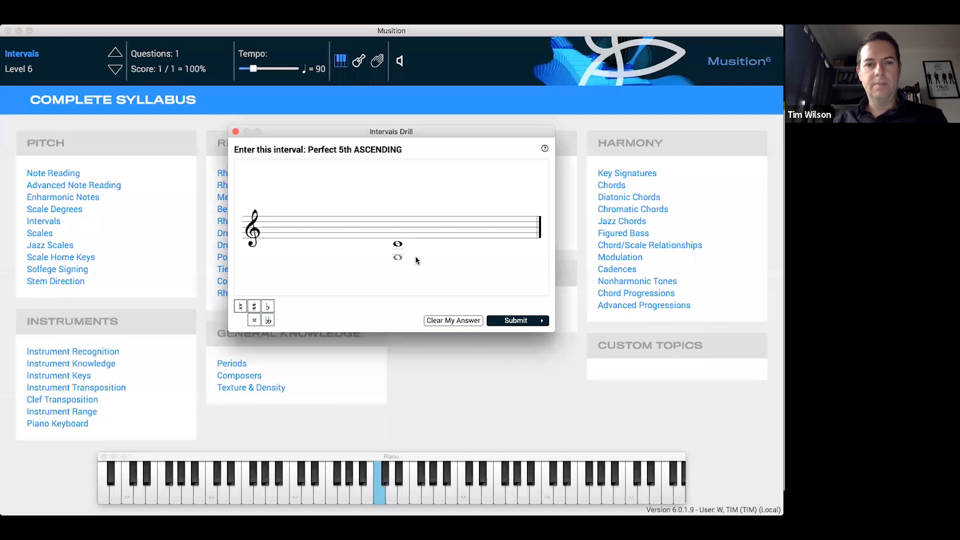
Enter G above the given C as the ascending Perfect 5th, submit it, continue, and close the Intervals drill and its score summary
drag(464, 132, 463, 132)
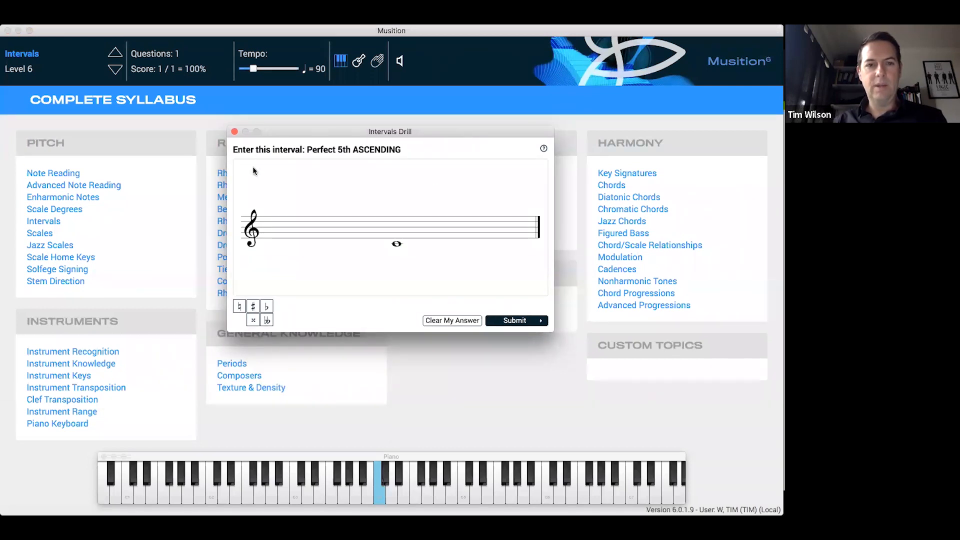
click(412, 232)
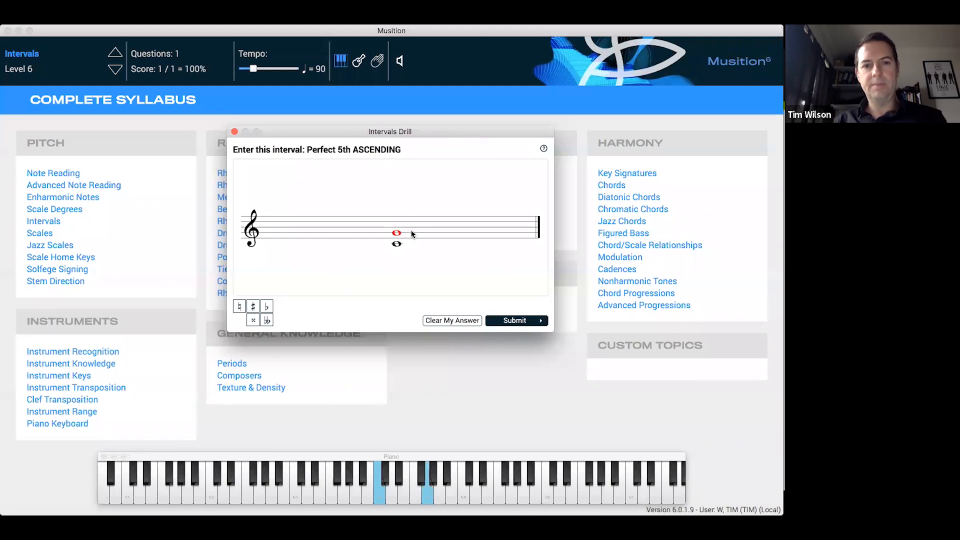
click(531, 322)
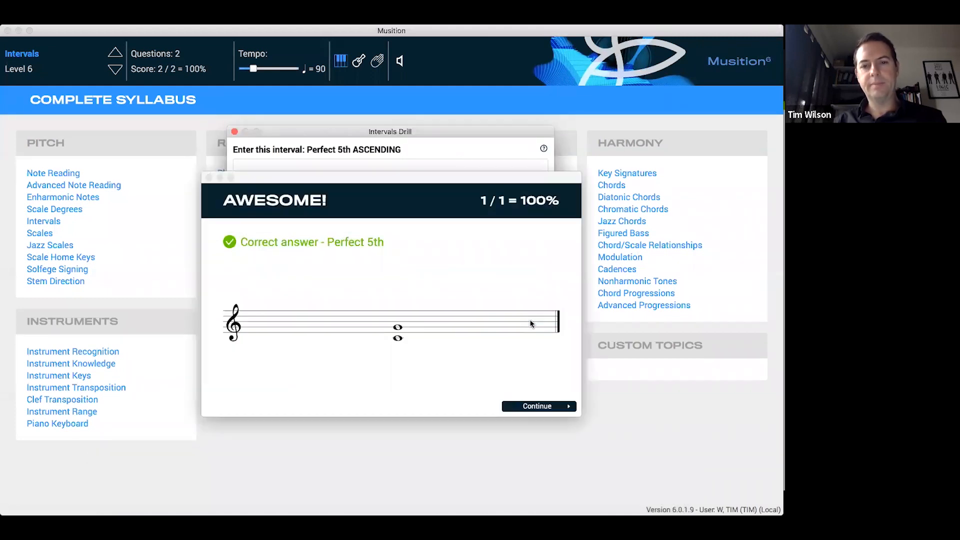
click(540, 405)
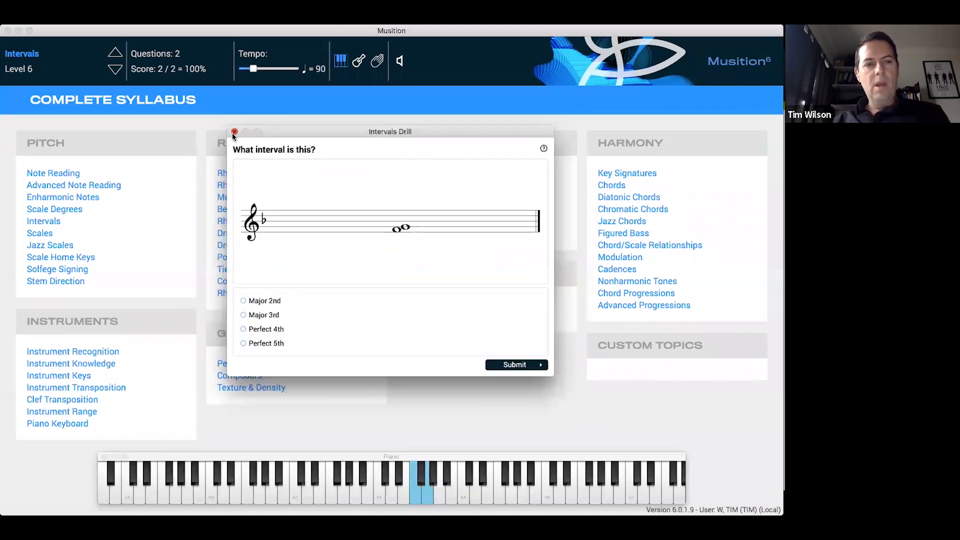
click(234, 132)
click(433, 282)
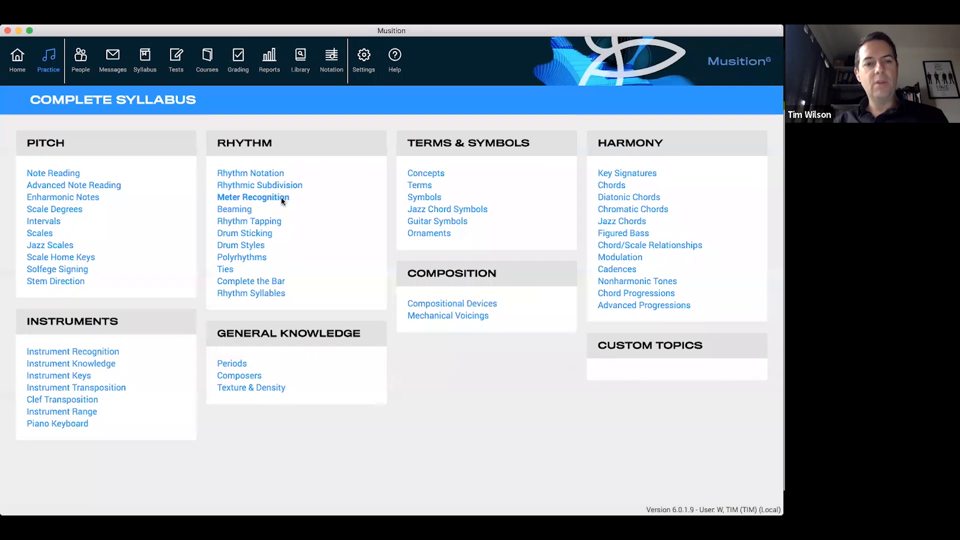
Start a Level 3 Rhythm Tapping drill from the Rhythm topics
click(265, 221)
scroll(274, 235, up, 3)
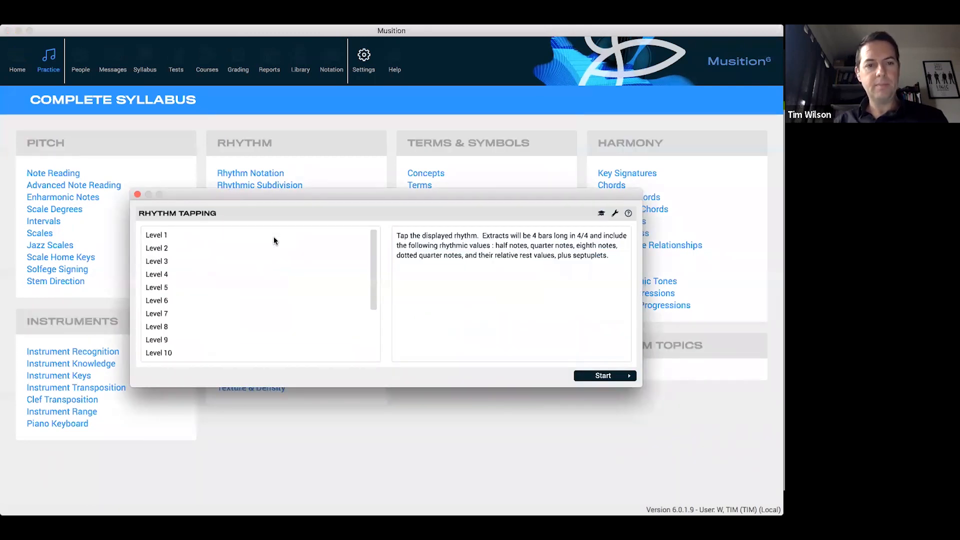
click(273, 248)
click(278, 260)
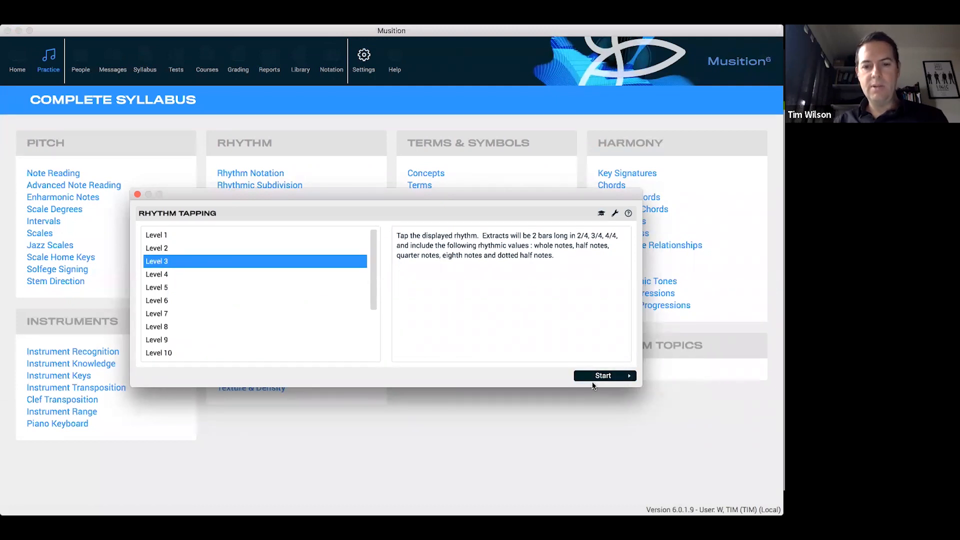
click(604, 377)
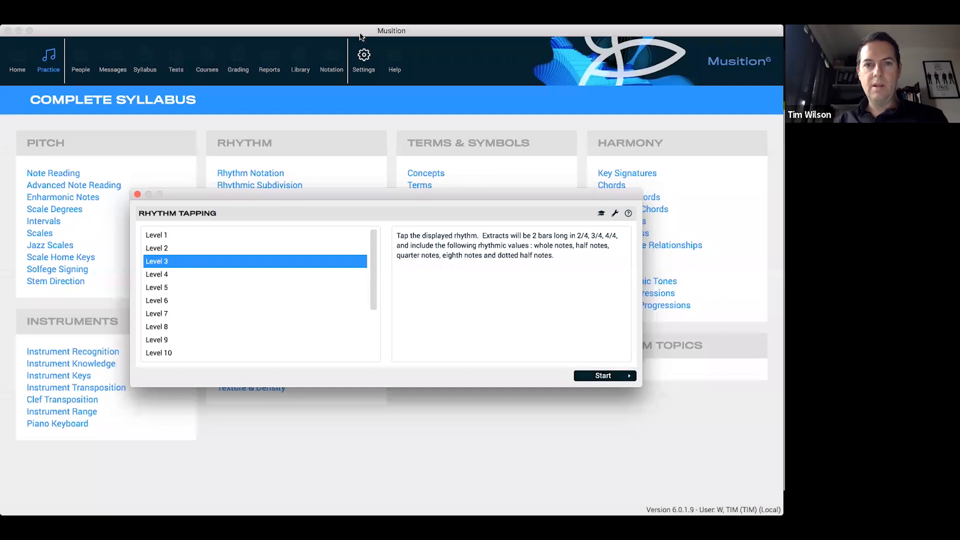
click(598, 375)
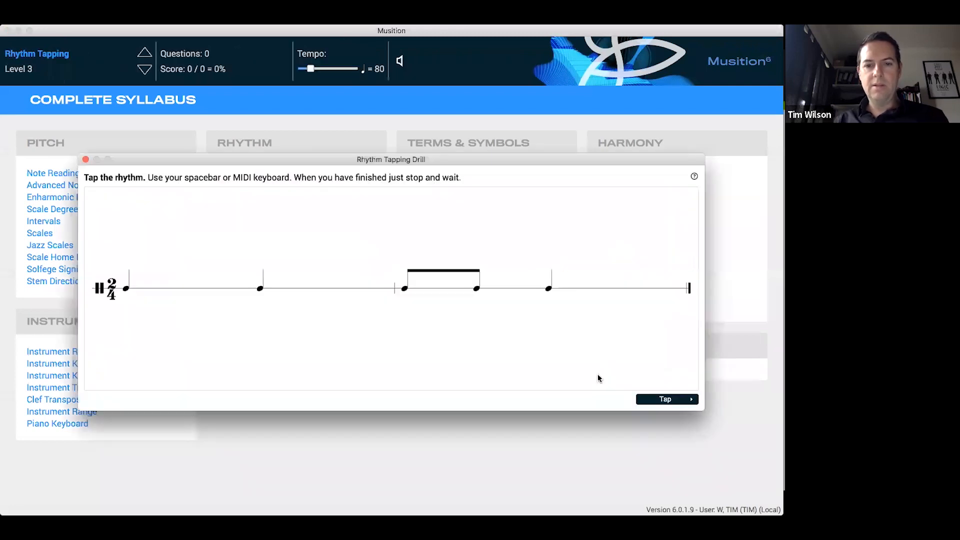
Check the playback sound settings, close them and shift the Rhythm Tapping drill window upward
click(398, 62)
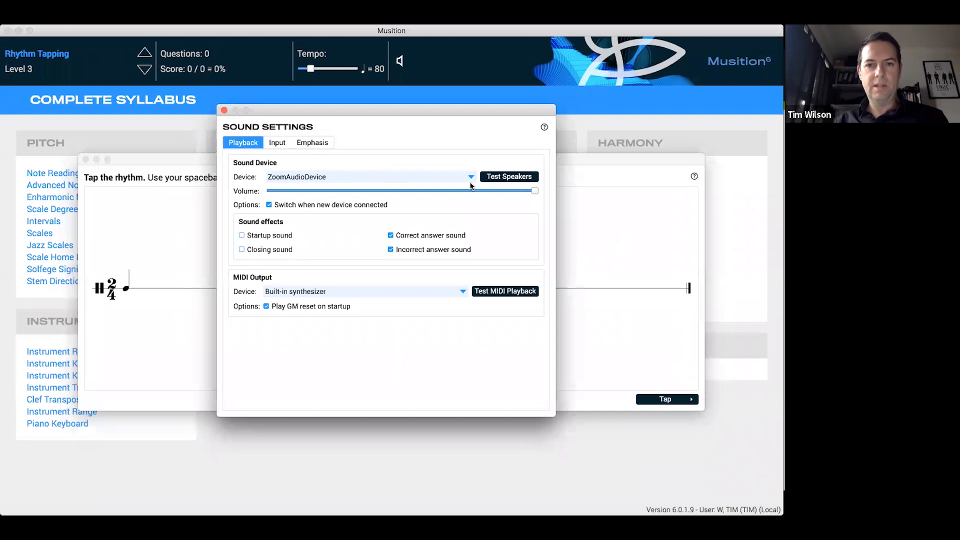
click(224, 110)
drag(447, 160, 437, 140)
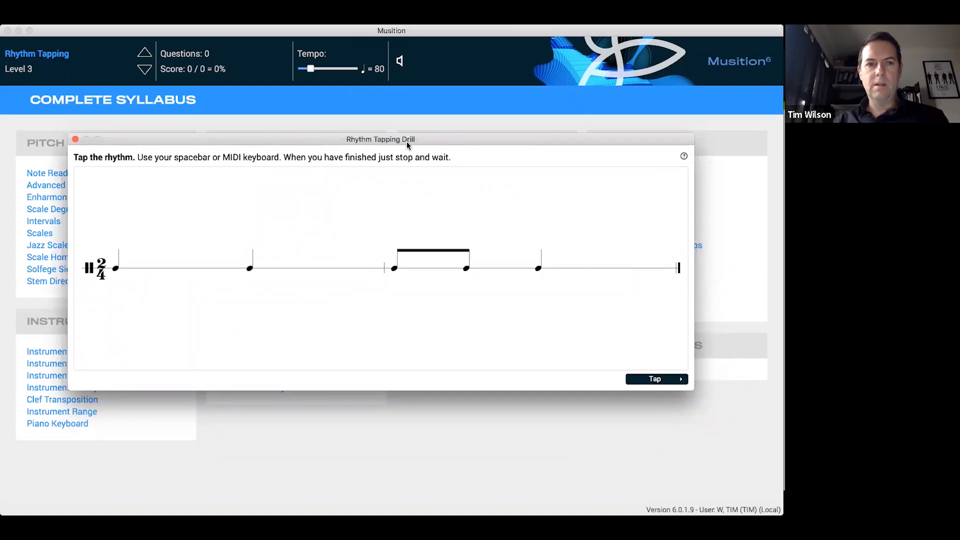
Raise the drill to Level 4, tap the rhythm, decline another try, review the result, continue, and close the drill with its score summary
click(144, 54)
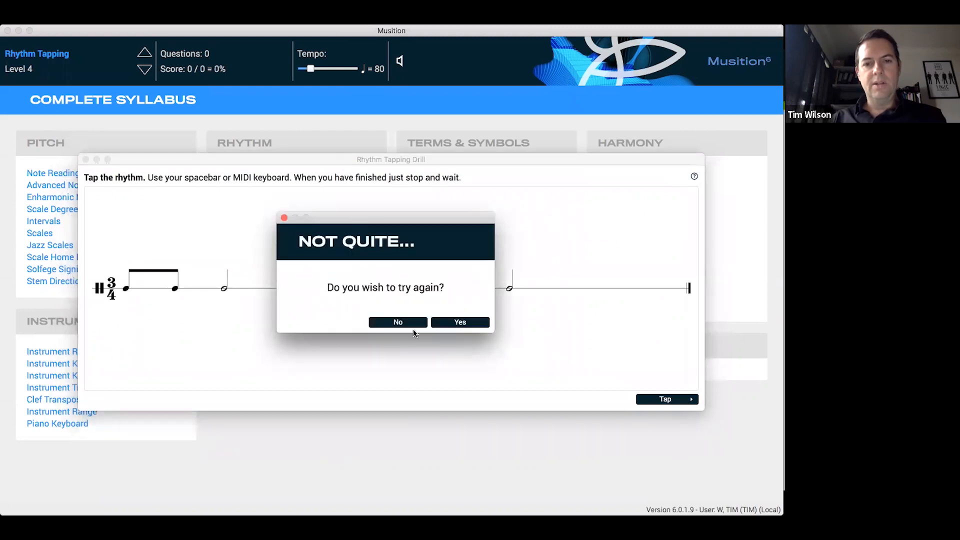
click(408, 326)
drag(407, 183, 358, 86)
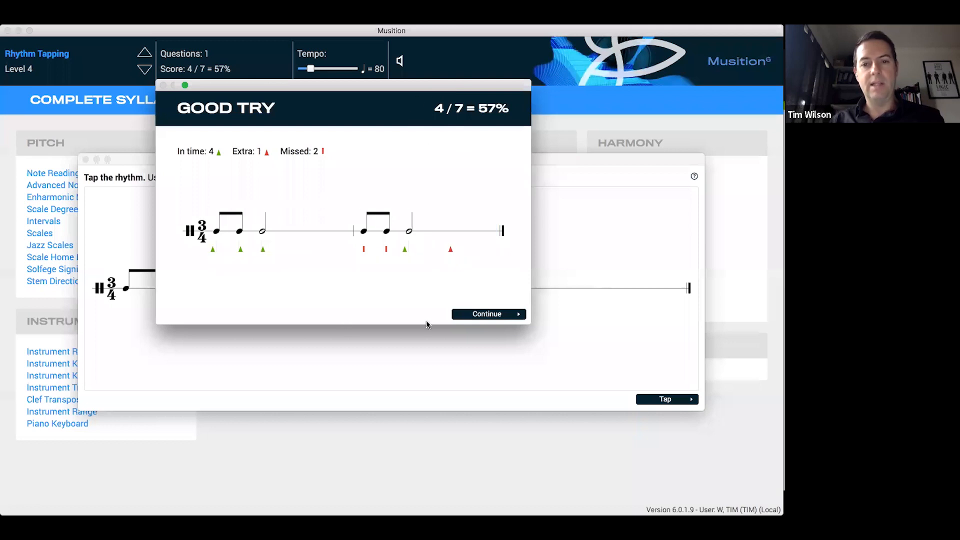
click(479, 314)
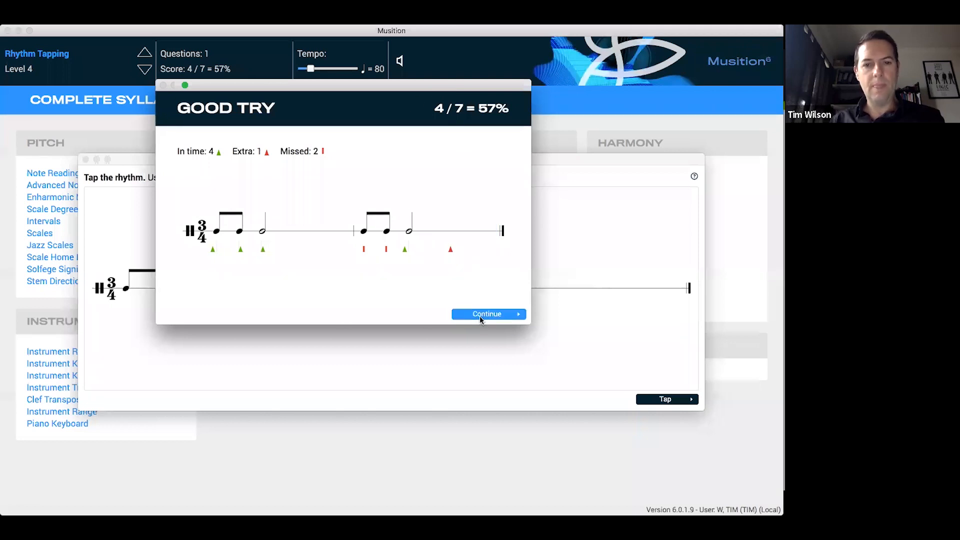
click(85, 160)
click(402, 286)
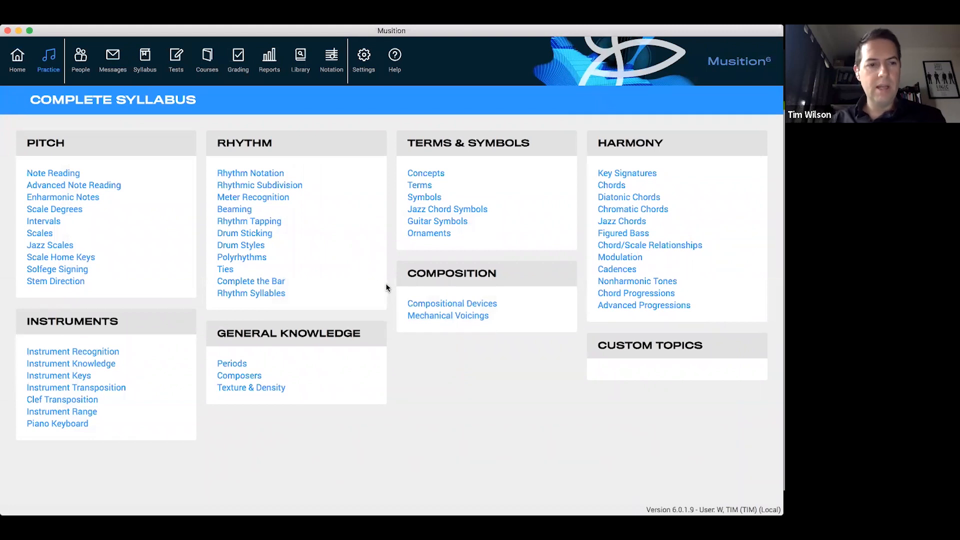
Reopen the Rhythm Tapping levels and start a Level 13 drill
click(265, 219)
scroll(247, 325, down, 3)
click(245, 313)
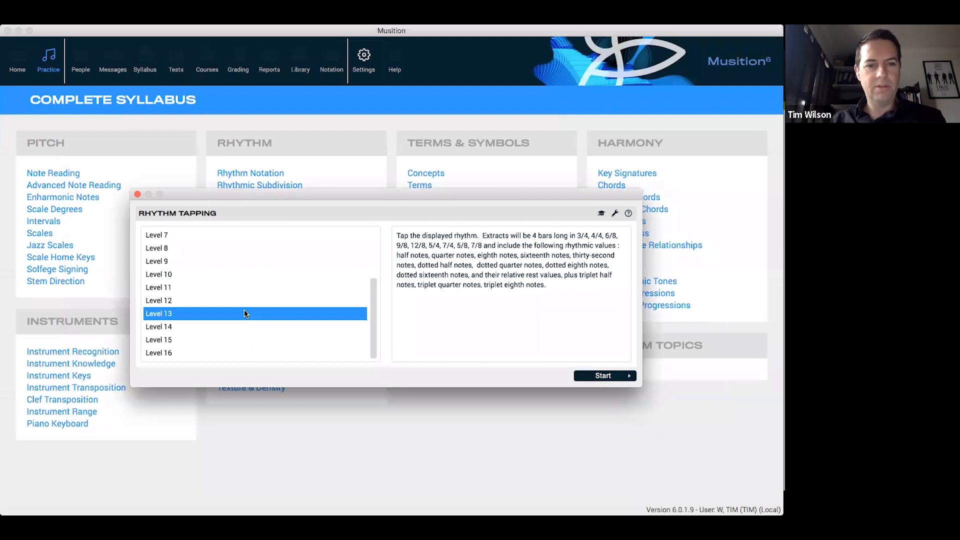
click(621, 379)
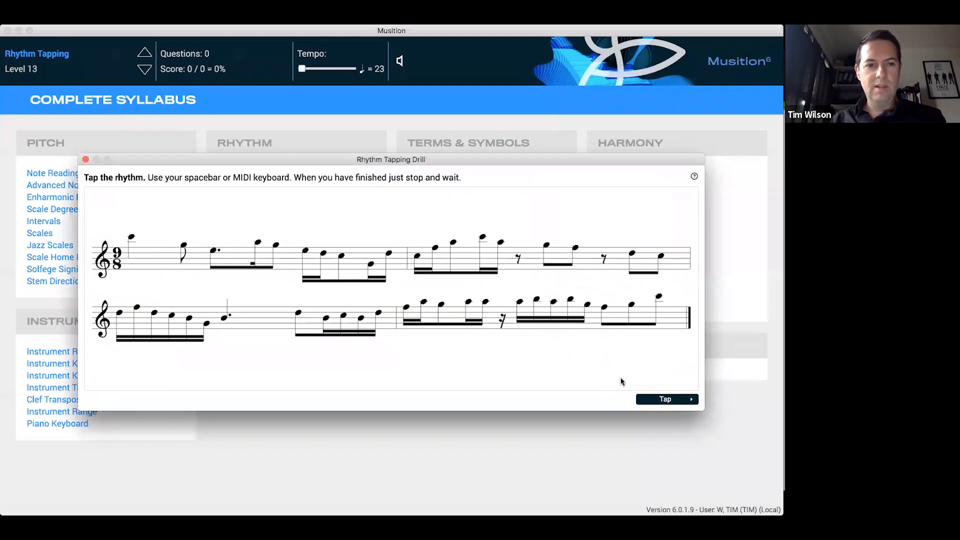
Raise the running Rhythm Tapping drill to Level 16 and close it without tapping an answer
click(145, 53)
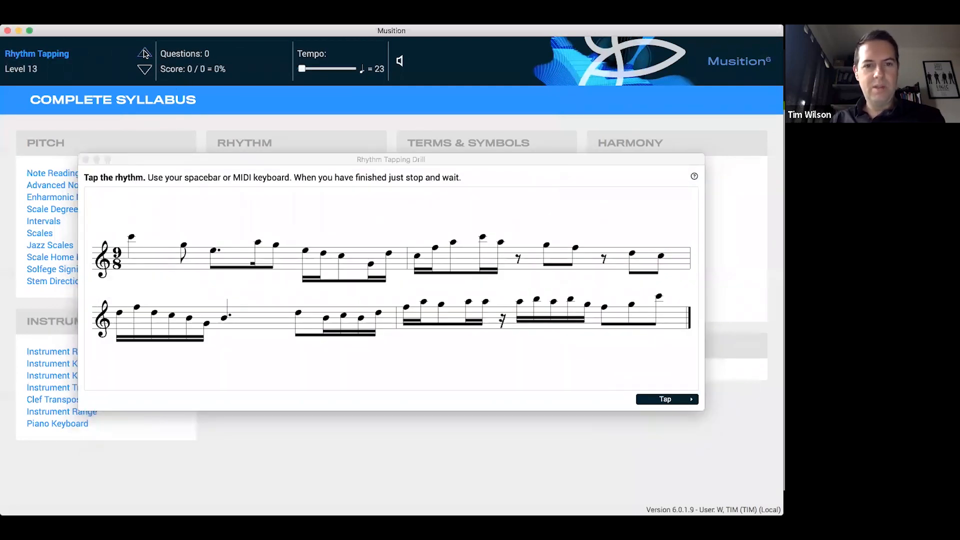
click(145, 54)
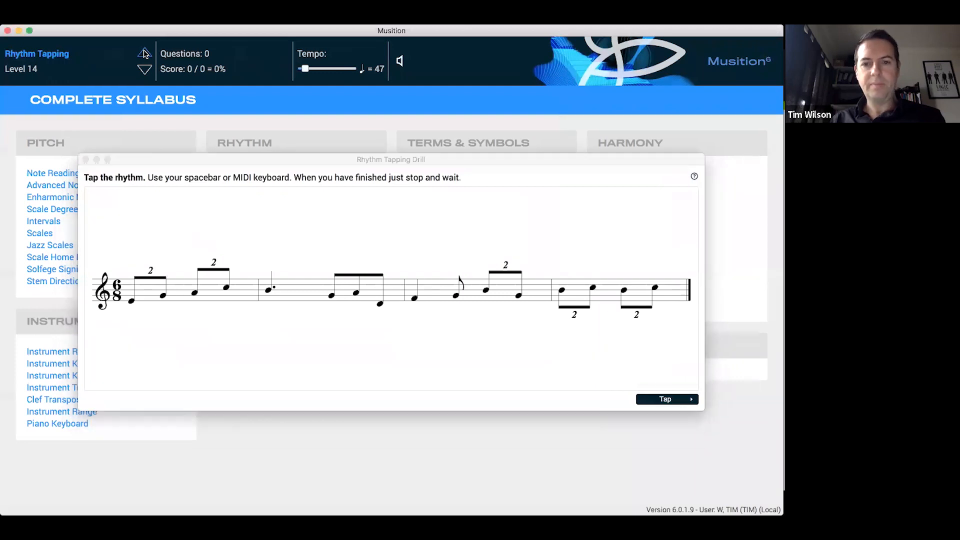
click(145, 53)
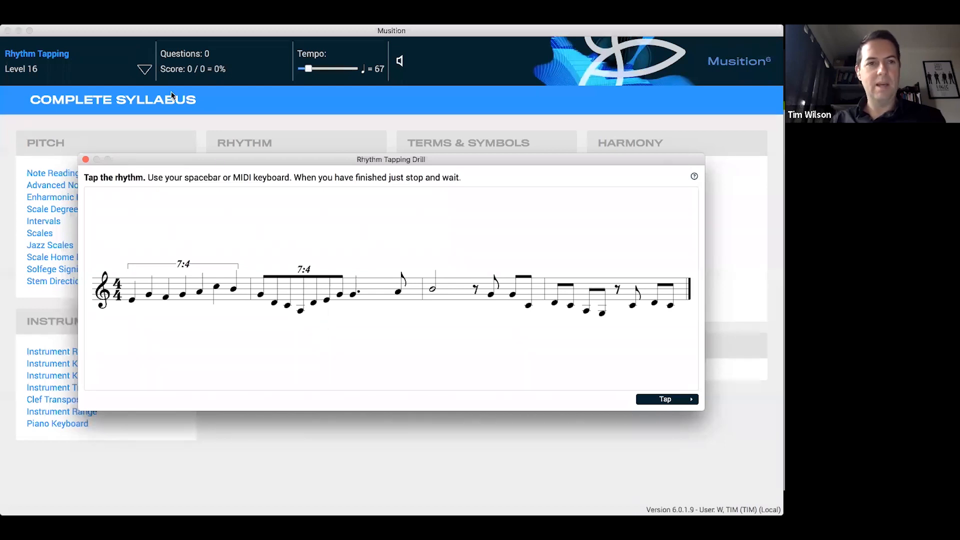
drag(229, 160, 226, 156)
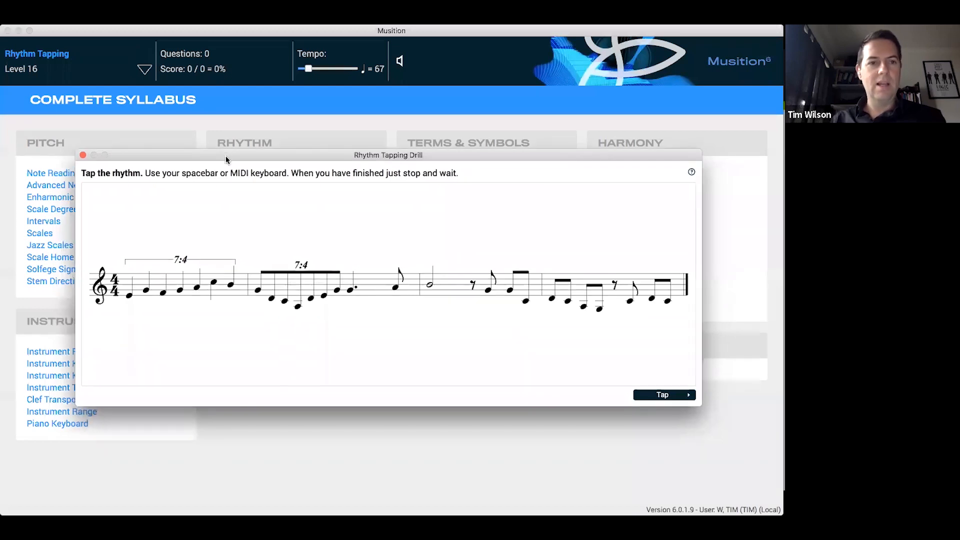
click(83, 155)
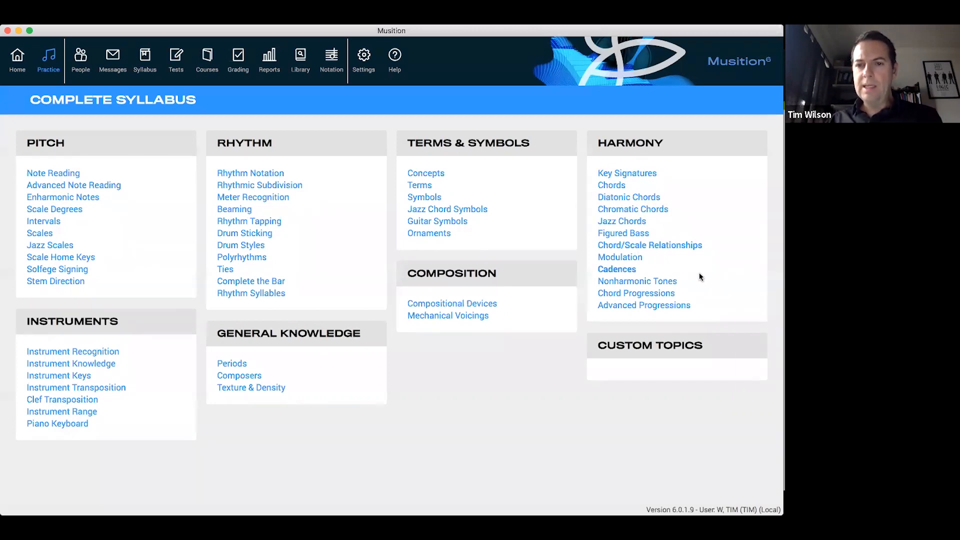
Start a Level 1 Chord Progressions drill from the Harmony topics
click(652, 292)
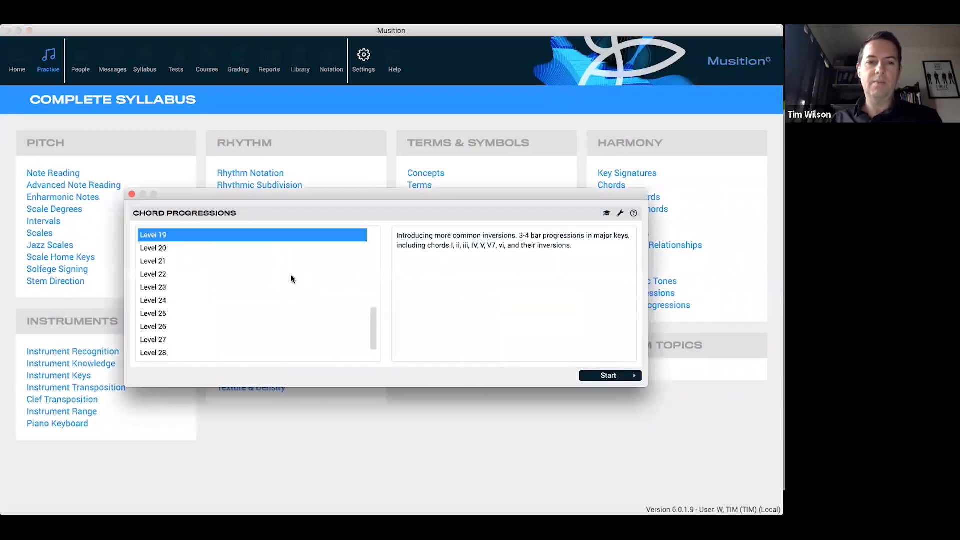
scroll(292, 278, up, 5)
double_click(282, 238)
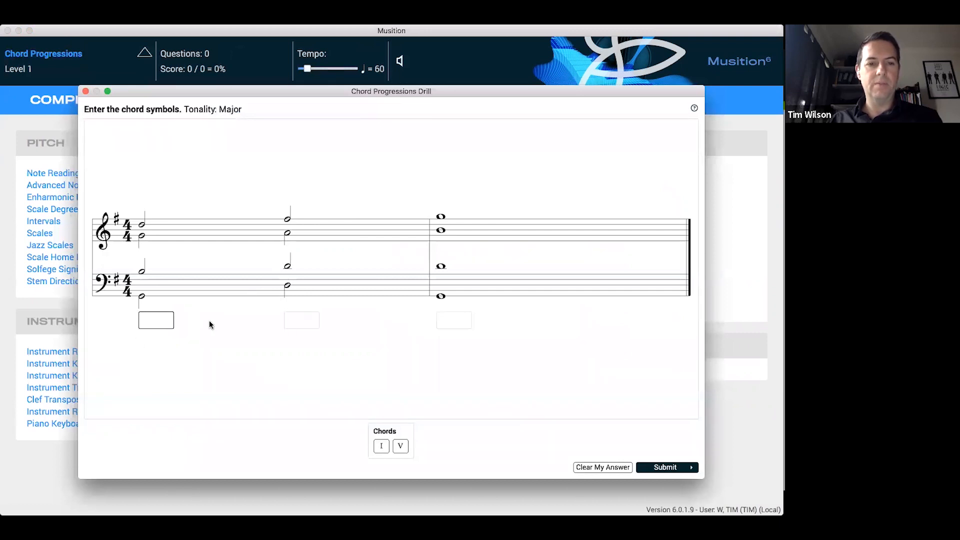
Answer the progression with I, V, I, submit it, continue, and close the Chord Progressions drill and its score summary
click(383, 446)
click(400, 446)
click(378, 447)
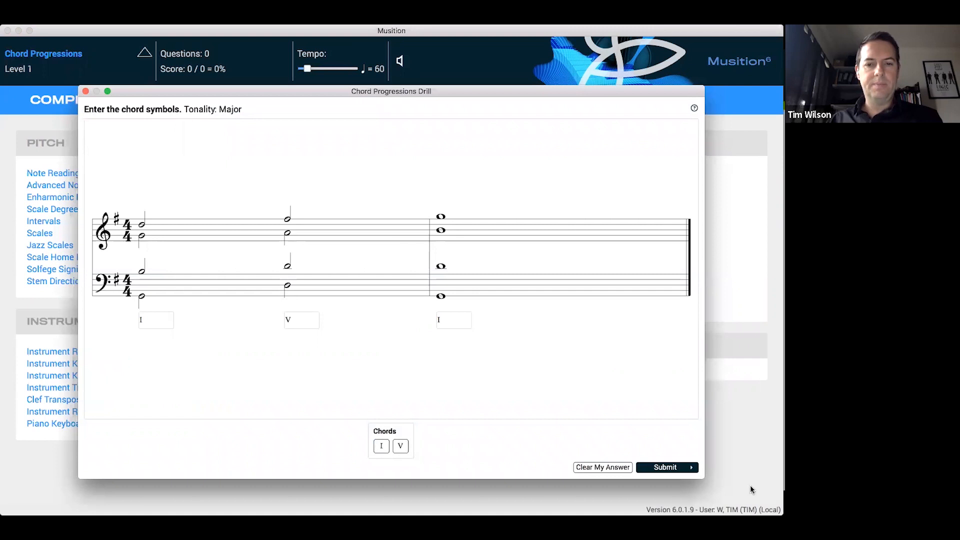
click(677, 466)
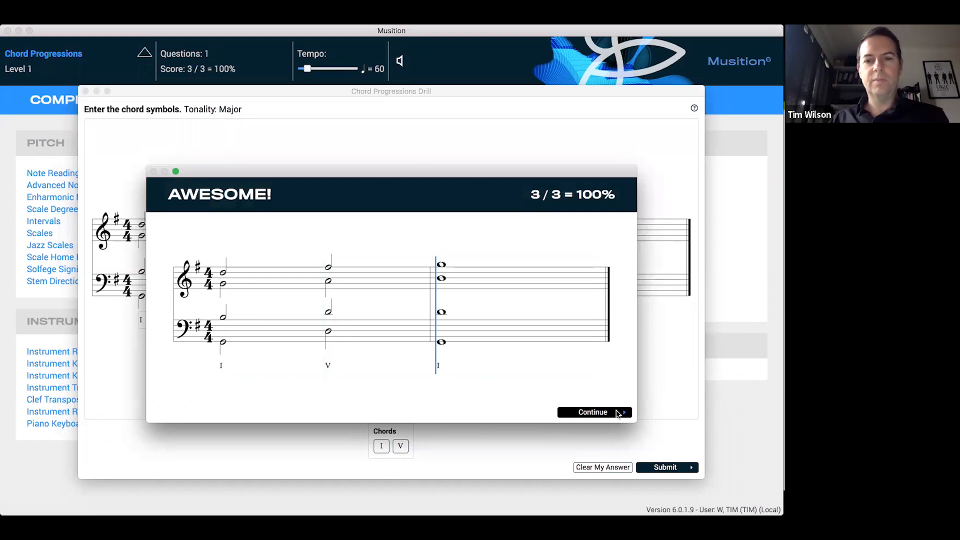
click(618, 413)
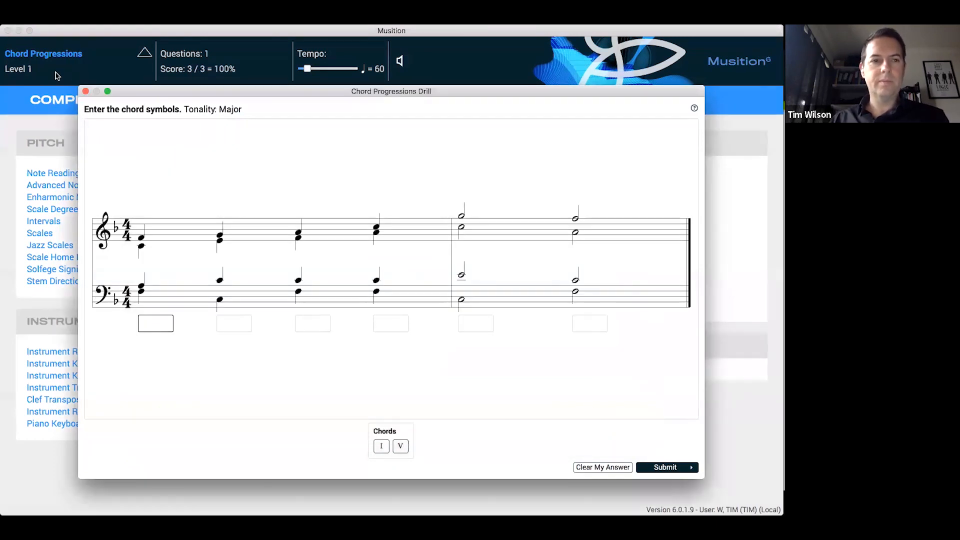
click(85, 92)
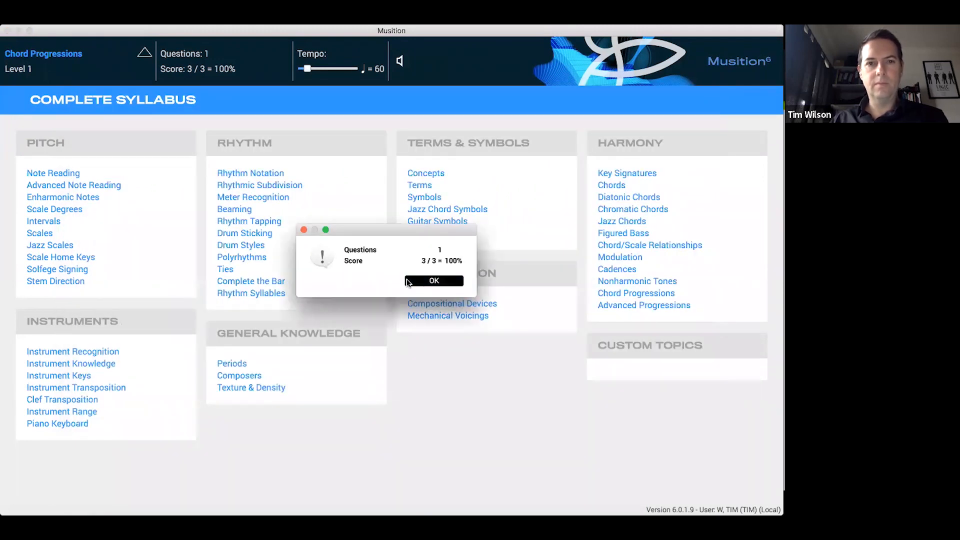
click(407, 281)
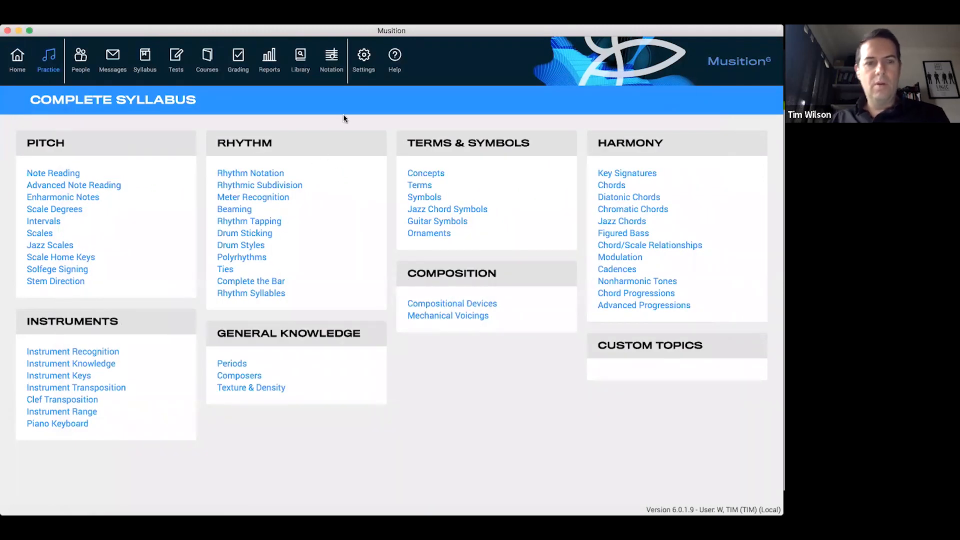
Switch to Auralia and examine the syllabi assigned to the Year 11 class
key(super+Tab)
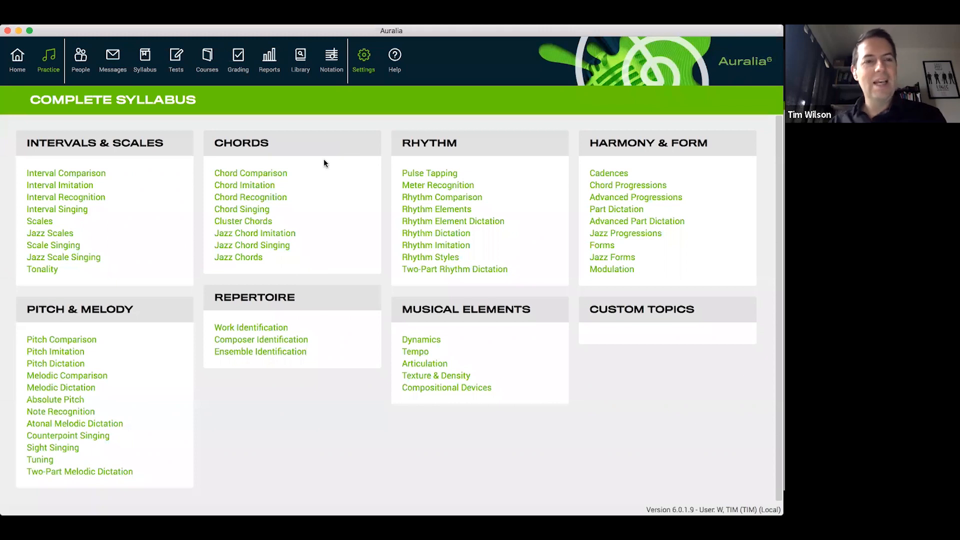
click(82, 75)
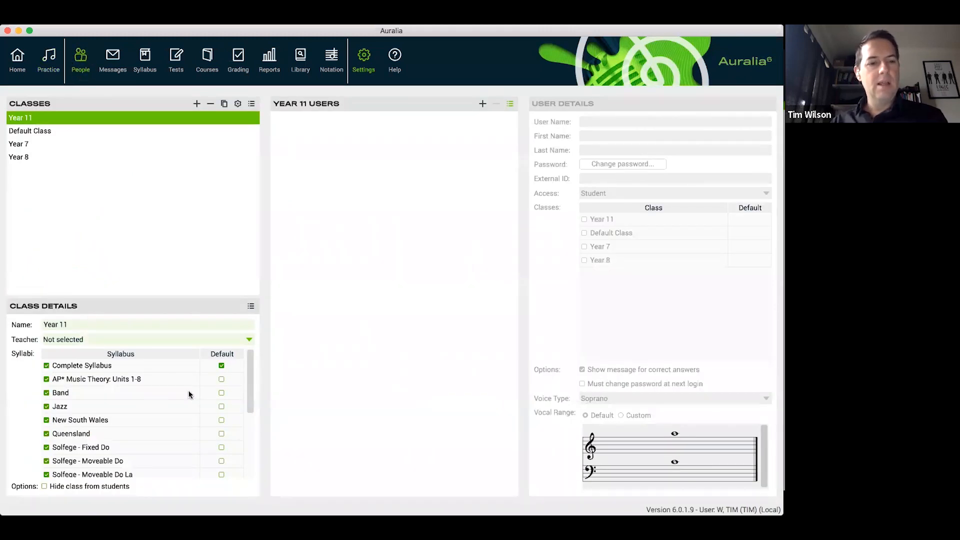
scroll(250, 378, down, 3)
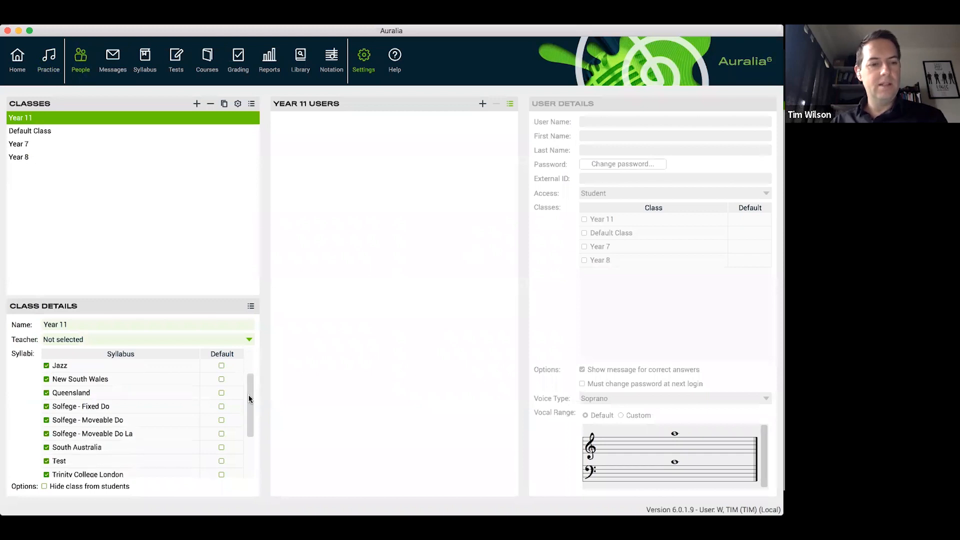
scroll(250, 395, up, 3)
Assign the Jazz, New South Wales and South Australia syllabi to the Default Class
click(51, 131)
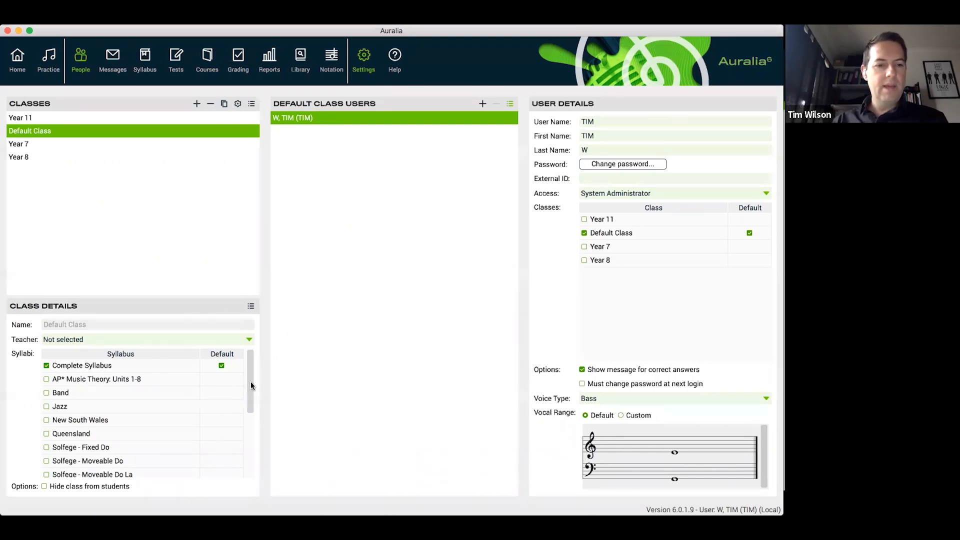
drag(250, 388, 250, 401)
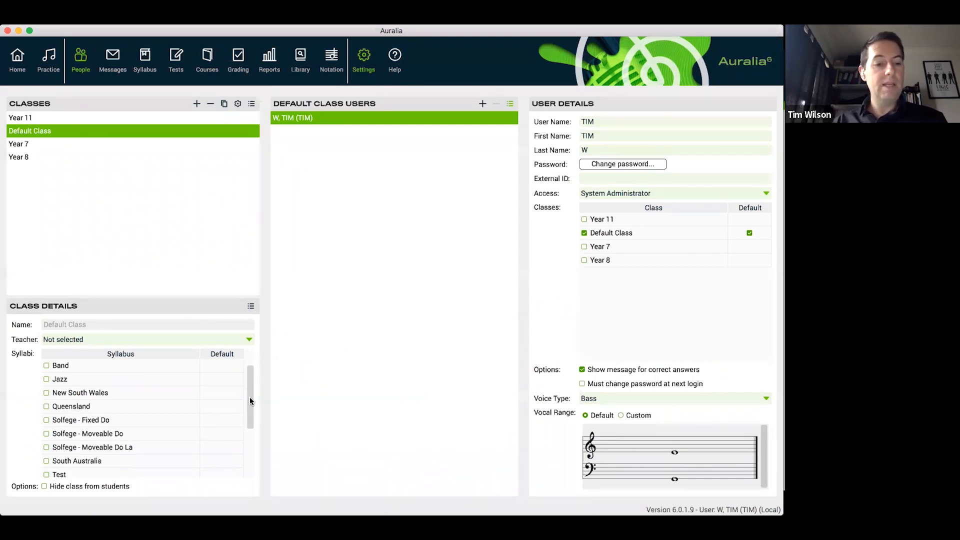
scroll(250, 401, up, 1)
click(46, 392)
click(46, 406)
scroll(131, 429, down, 3)
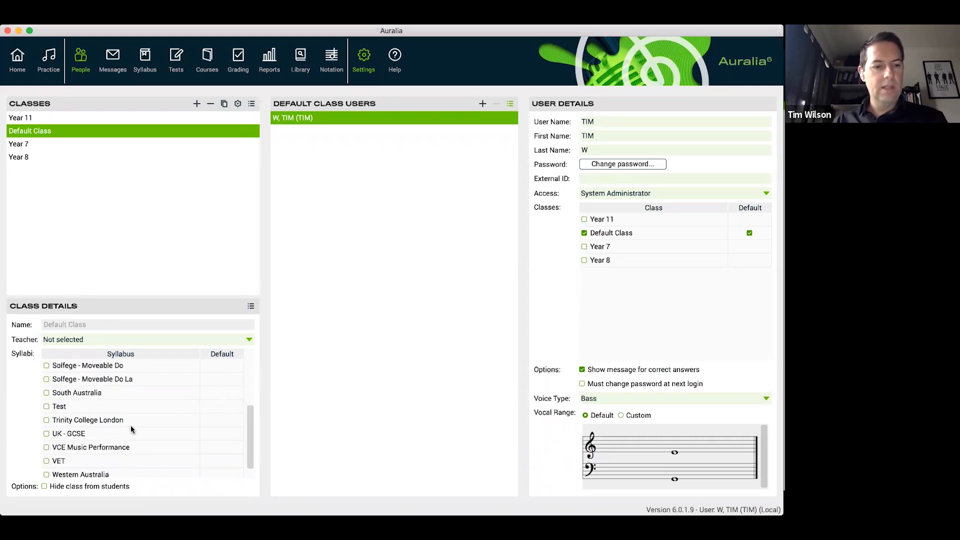
click(47, 394)
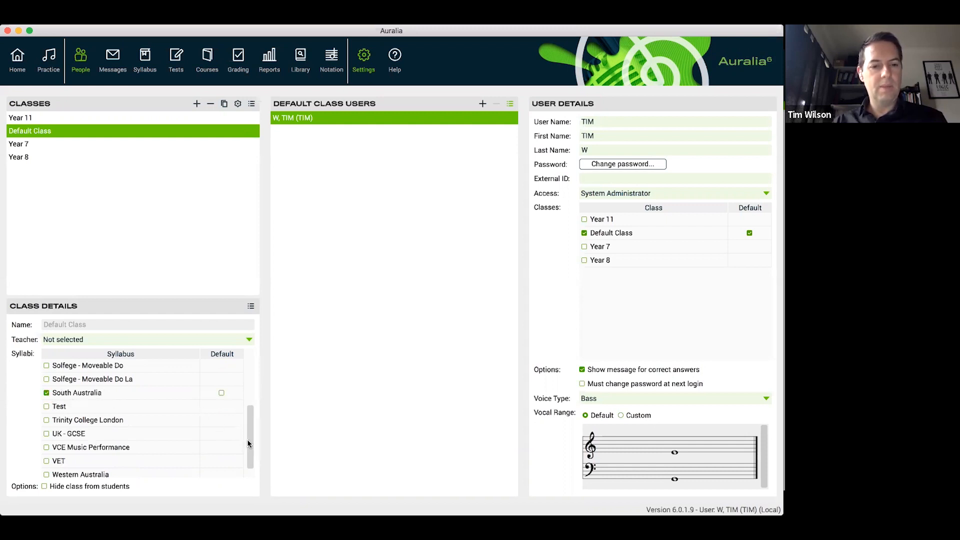
drag(246, 440, 246, 364)
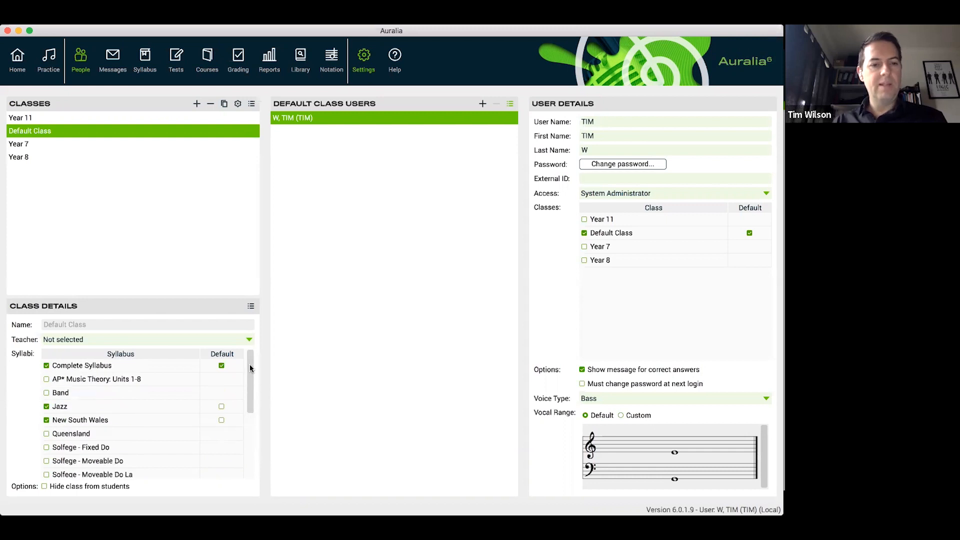
Show the South Australia syllabus in the practice area, view its Interval Recognition levels and close them
click(49, 64)
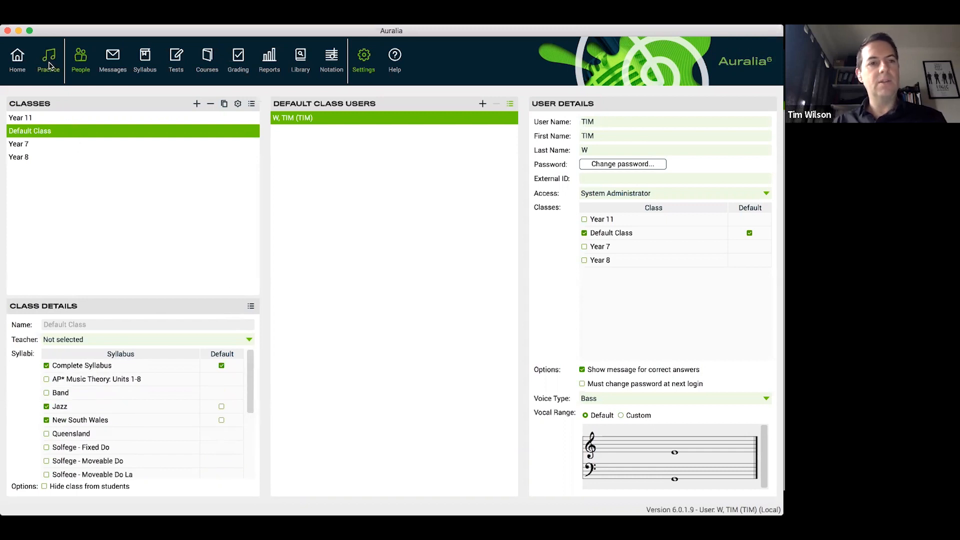
click(93, 102)
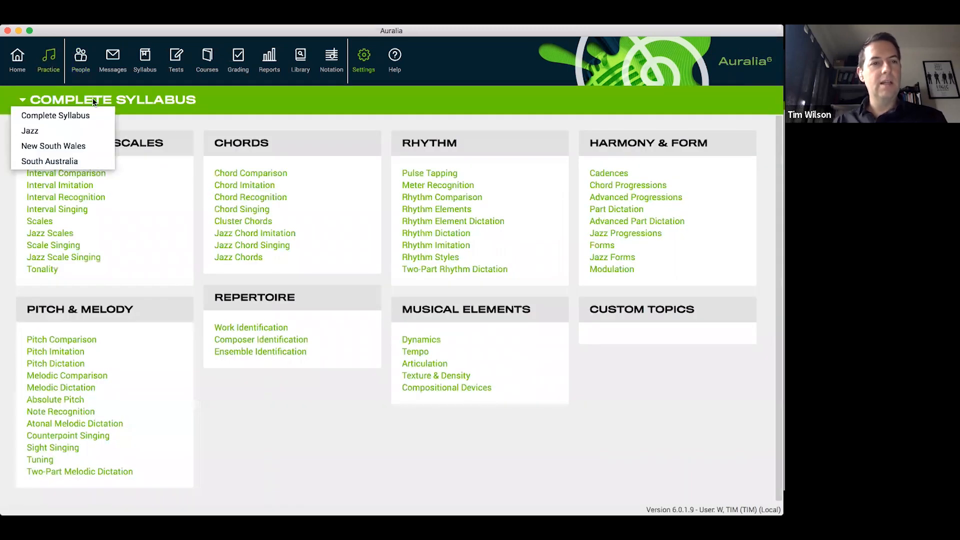
click(61, 161)
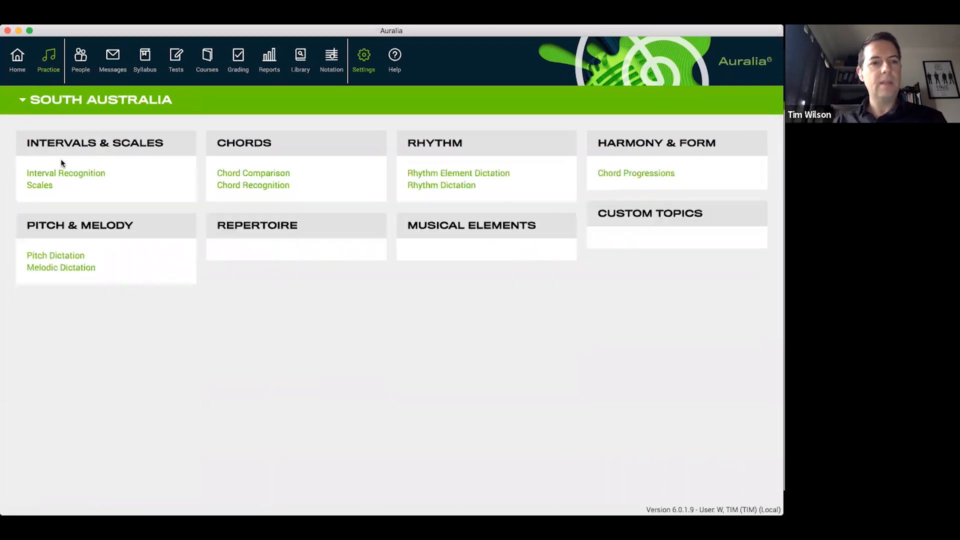
click(88, 171)
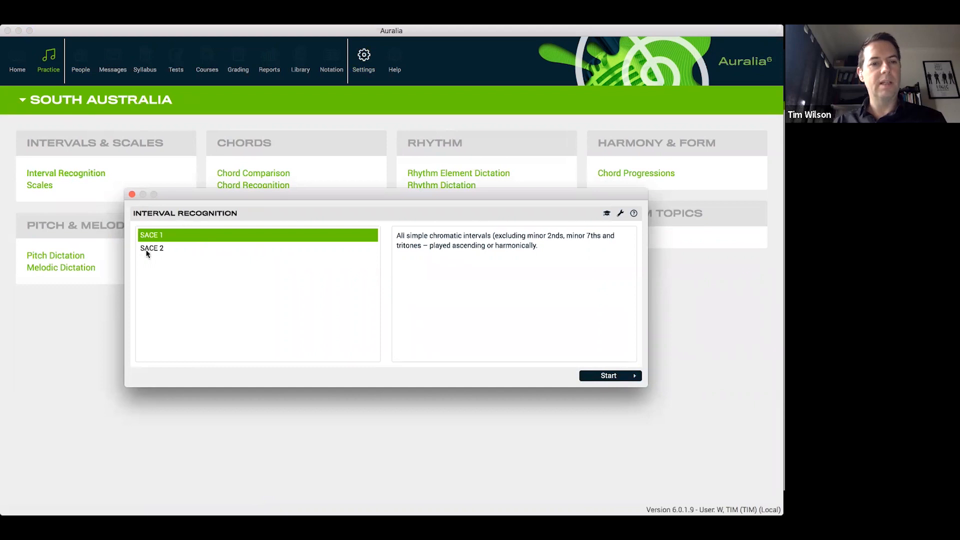
click(132, 194)
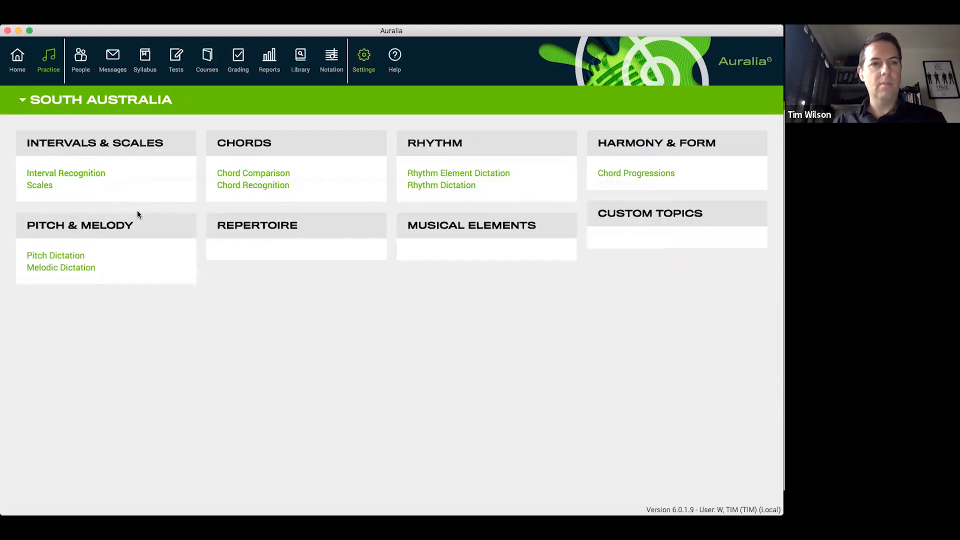
Make South Australia the default syllabus for the Default Class and return to the practice topics
click(80, 59)
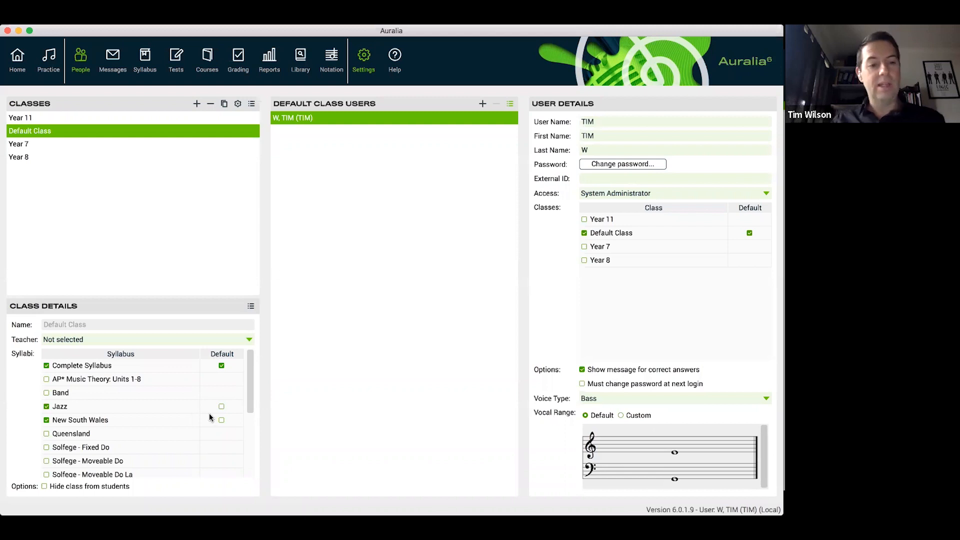
scroll(210, 420, down, 5)
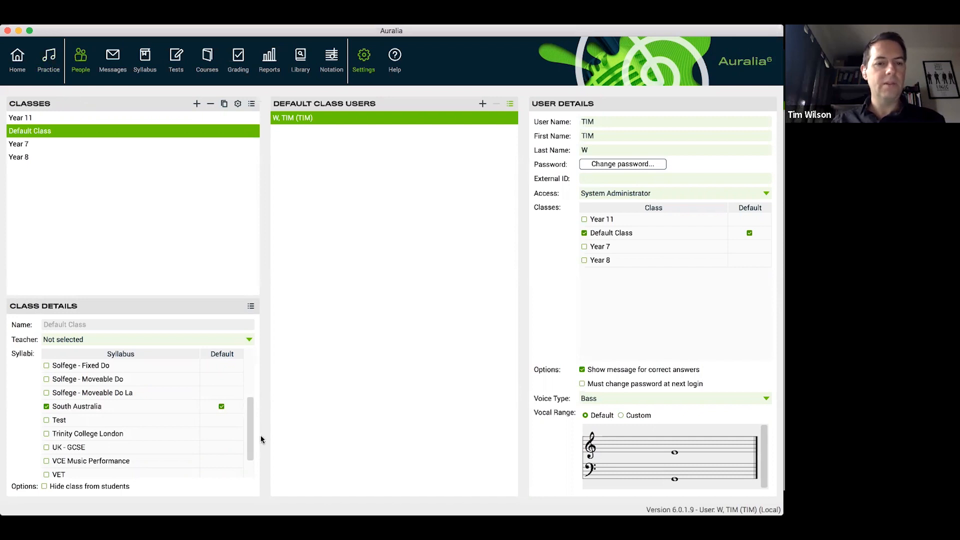
click(48, 58)
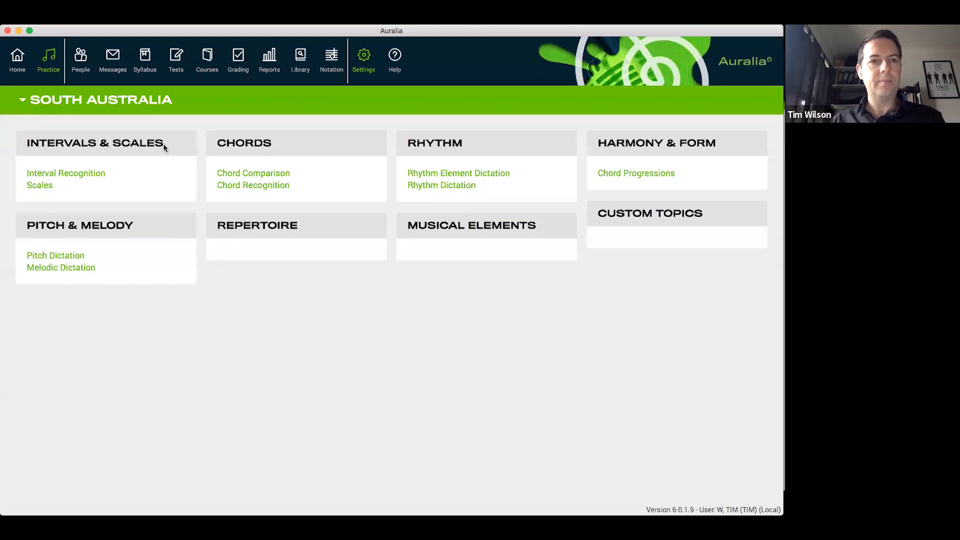
Examine the topics and levels of the Complete Syllabus in the syllabus editor and return to the practice topics
click(144, 67)
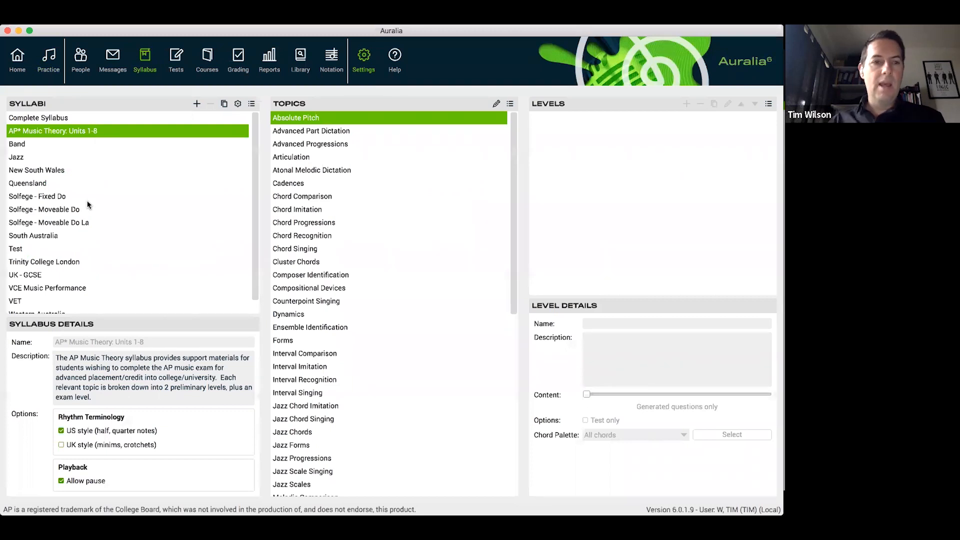
click(83, 118)
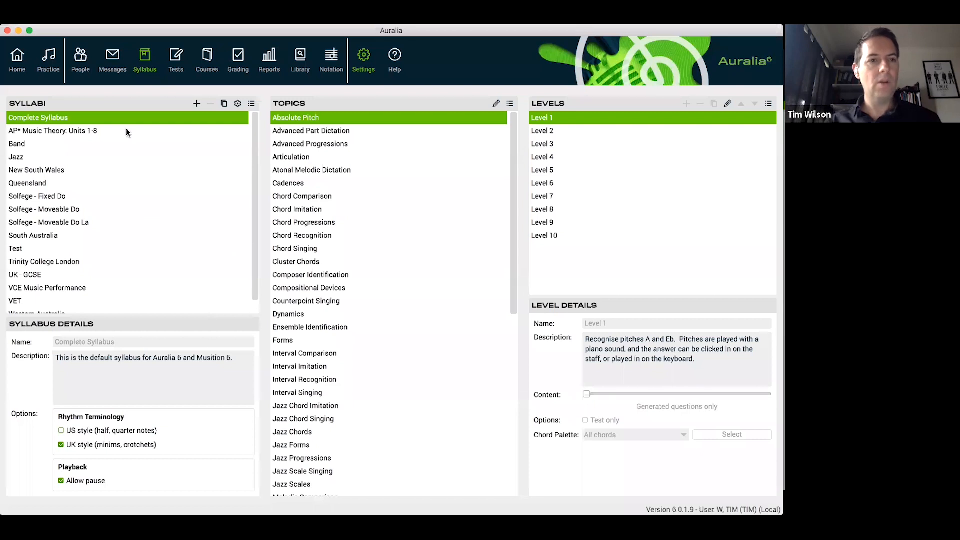
click(53, 62)
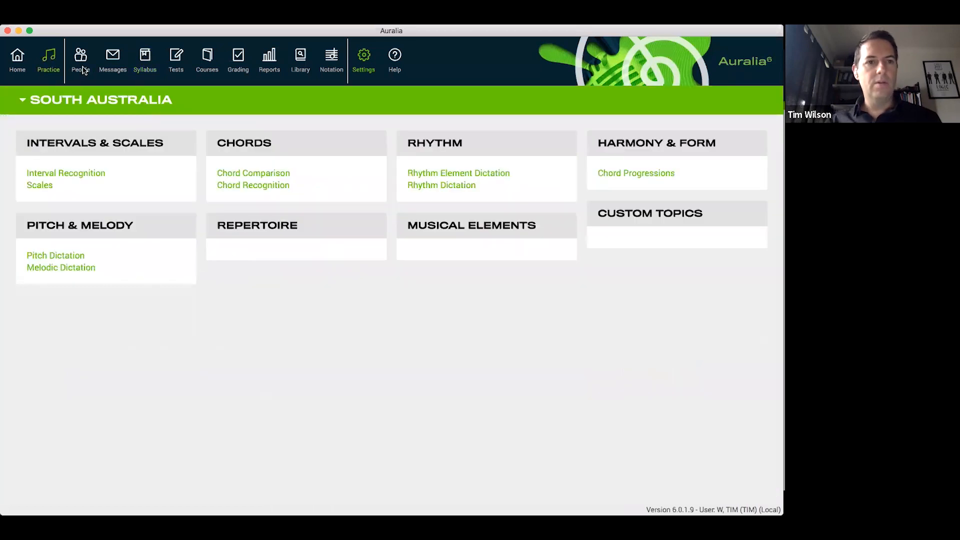
Switch to the presentation's Content slide and back to Auralia
key(super+Tab)
key(super+Tab)
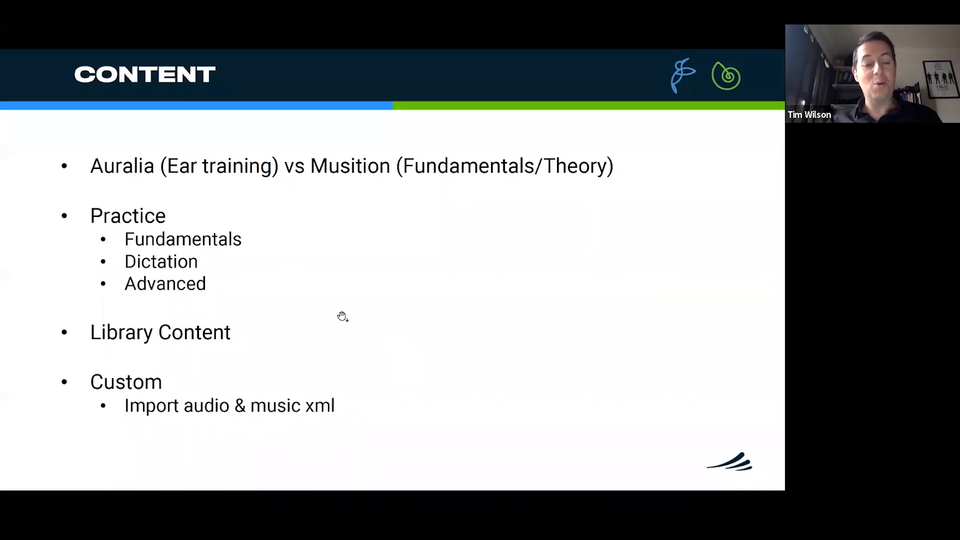
key(super+Tab)
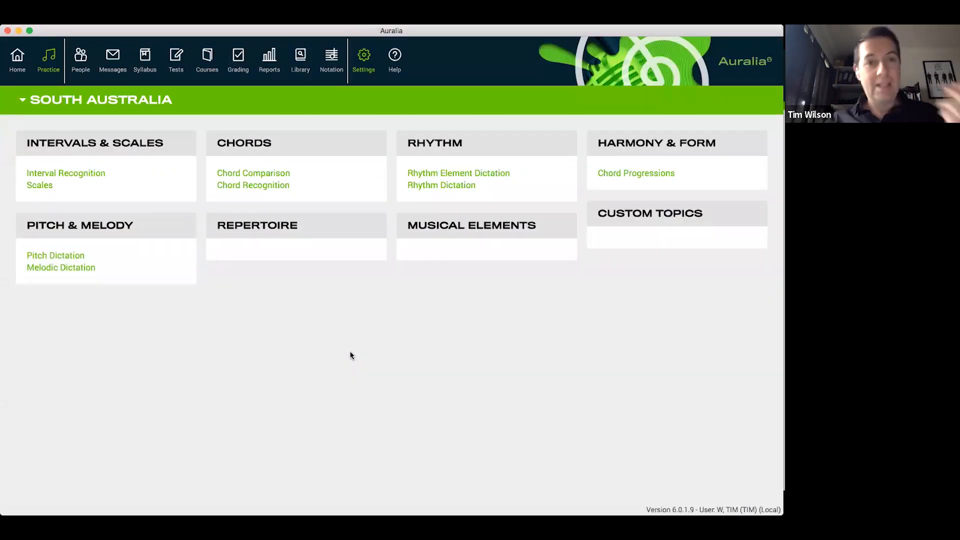
Open the content library, collapse the Bach works and show the questions for Beethoven's Bagatelle No 25, "Für Elise"
click(301, 58)
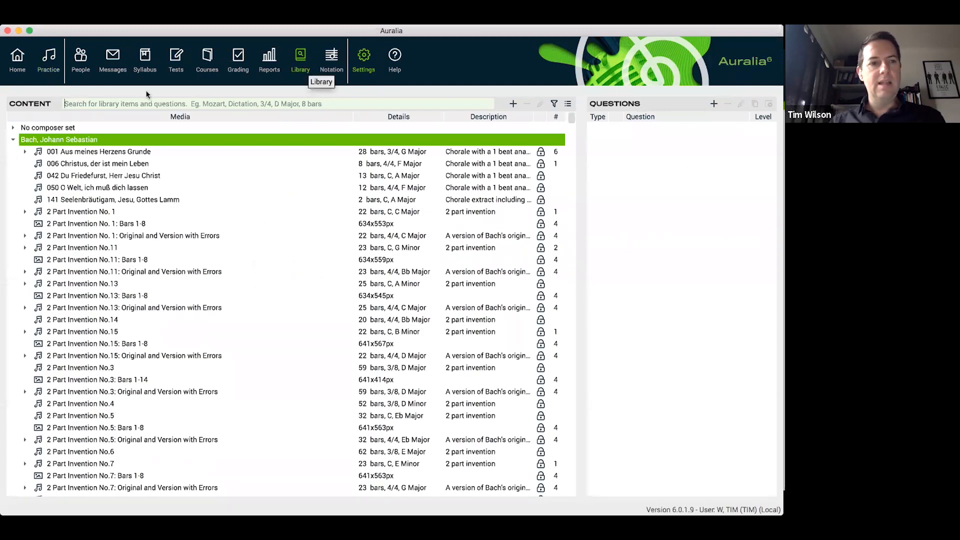
click(12, 140)
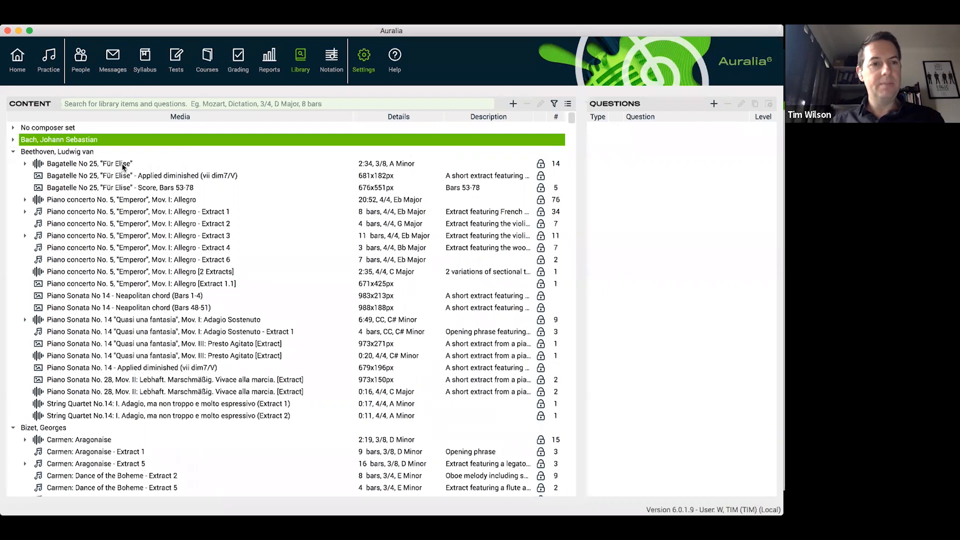
drag(123, 166, 108, 164)
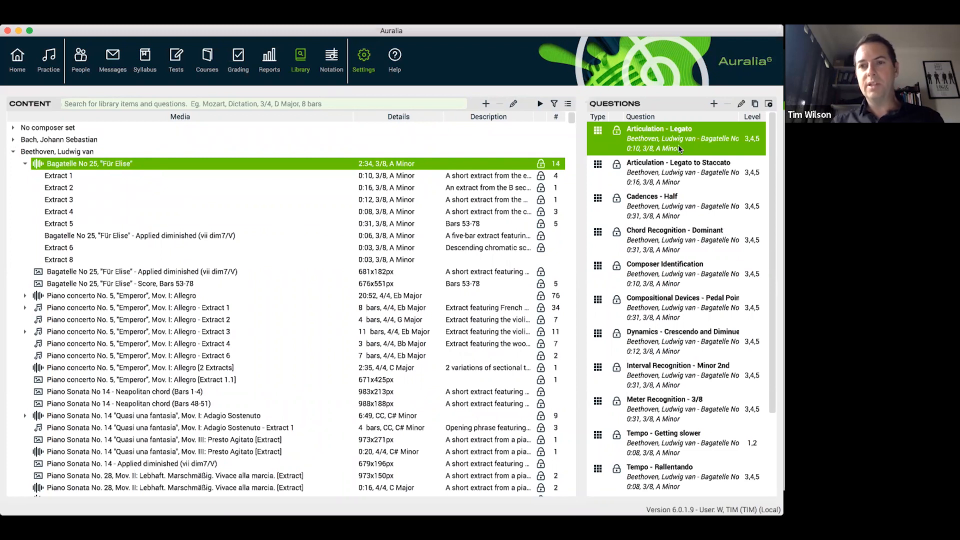
Preview the Articulation - Legato question, submit Legato as the answer, continue and close the preview
click(769, 104)
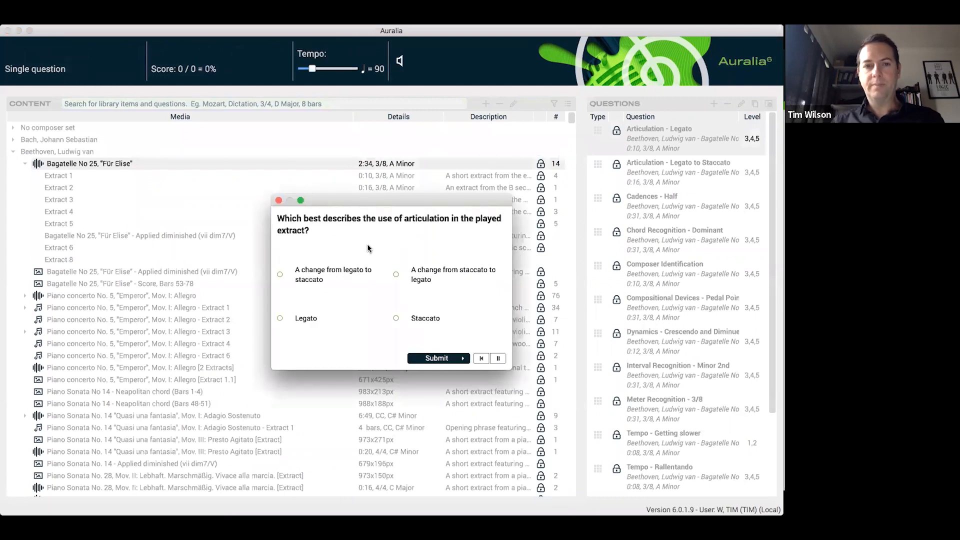
drag(411, 202, 388, 194)
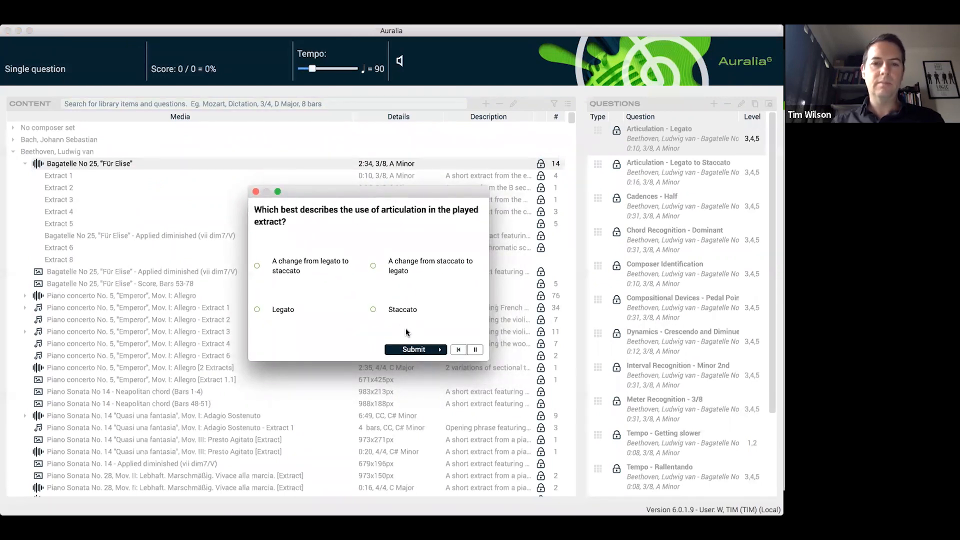
click(289, 311)
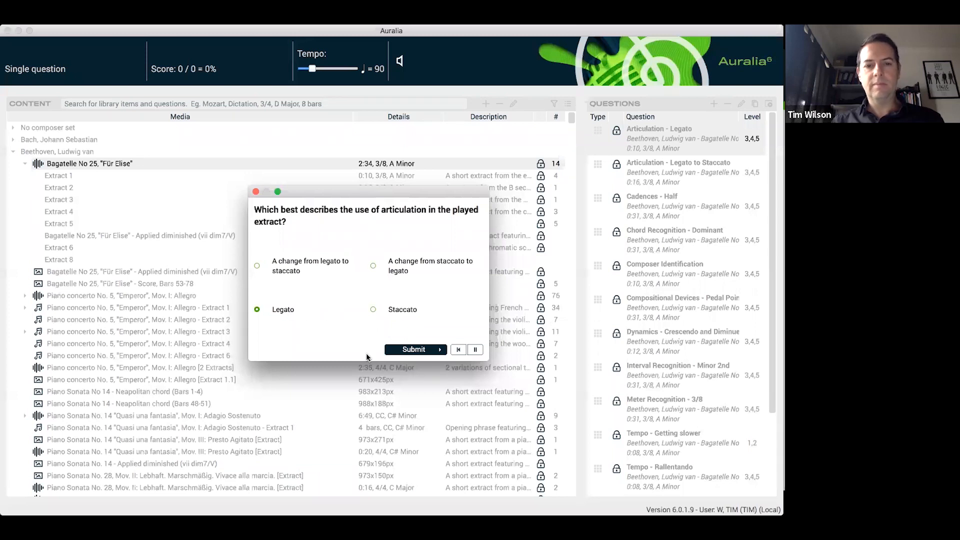
click(434, 349)
click(493, 408)
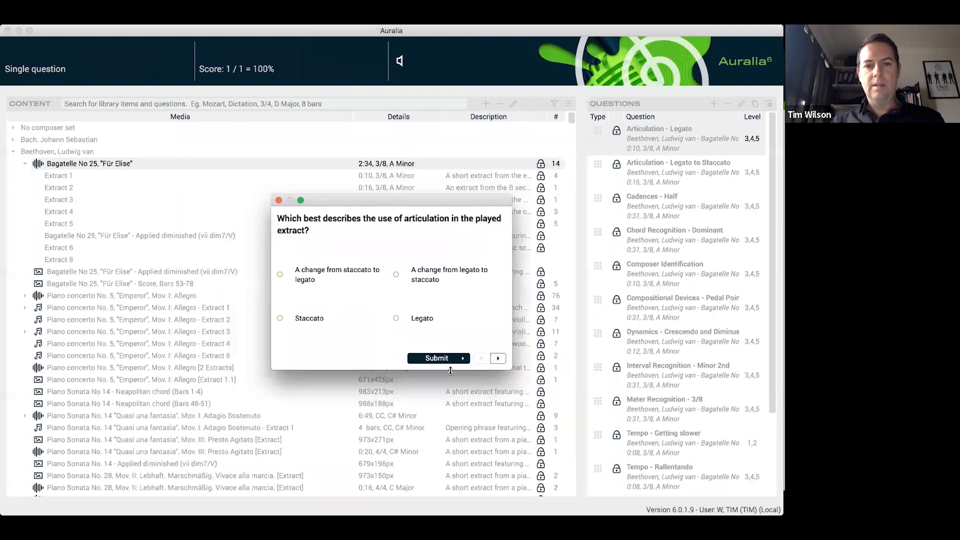
click(279, 201)
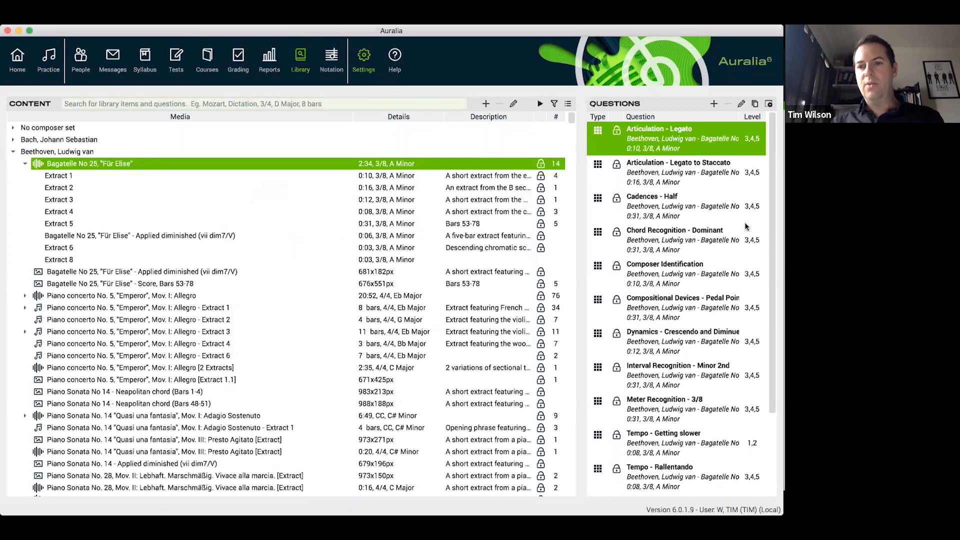
Look through the remaining "Für Elise" questions, including chord recognition, work identification and meter recognition, and collapse the work's extracts
click(736, 238)
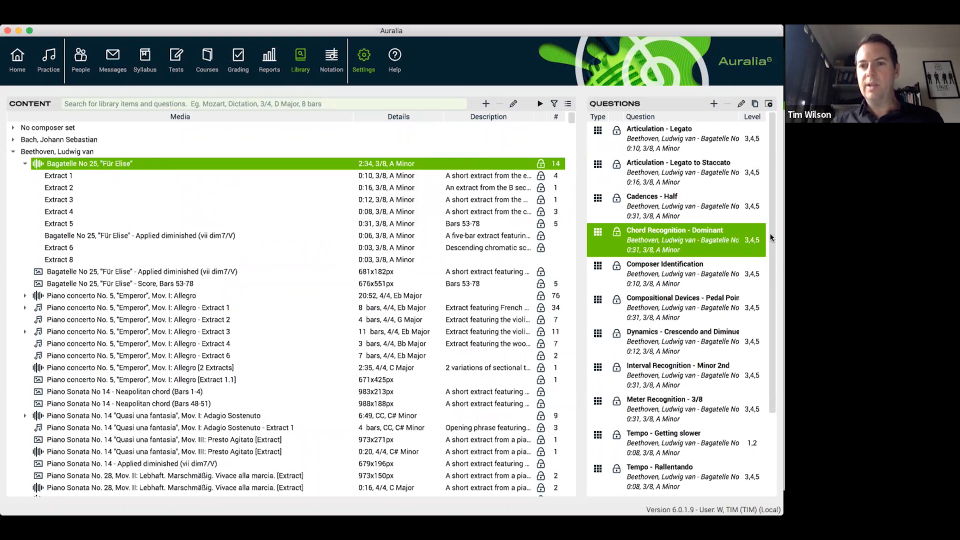
drag(773, 284, 772, 398)
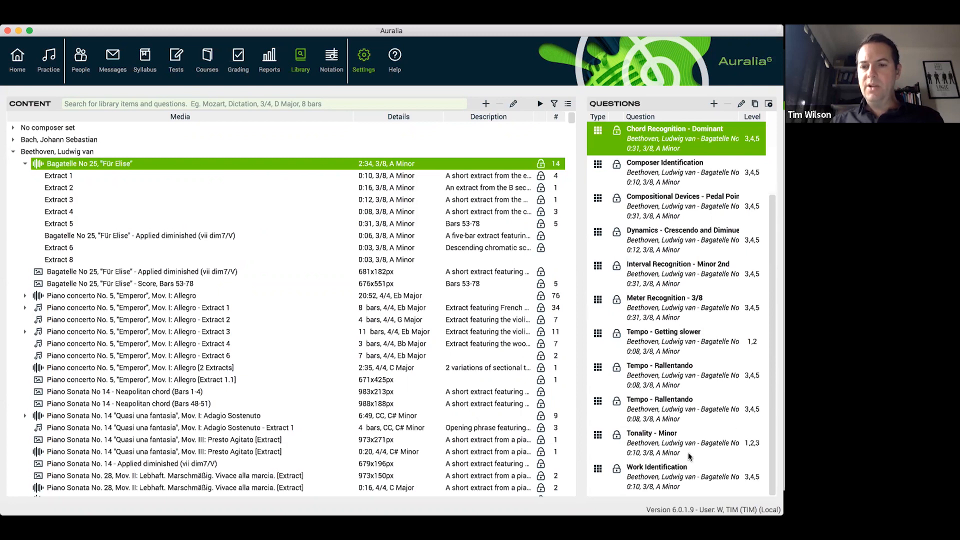
click(676, 475)
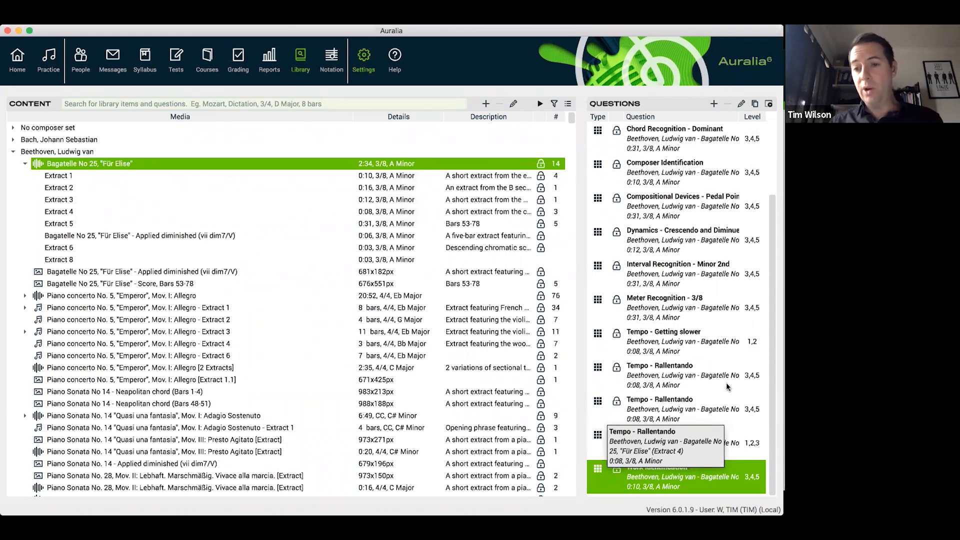
click(660, 306)
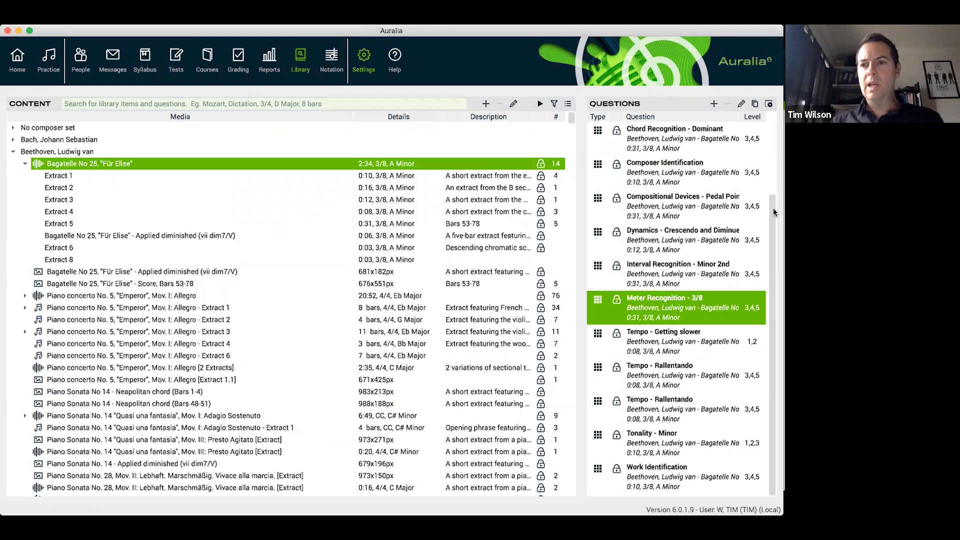
drag(773, 208, 769, 125)
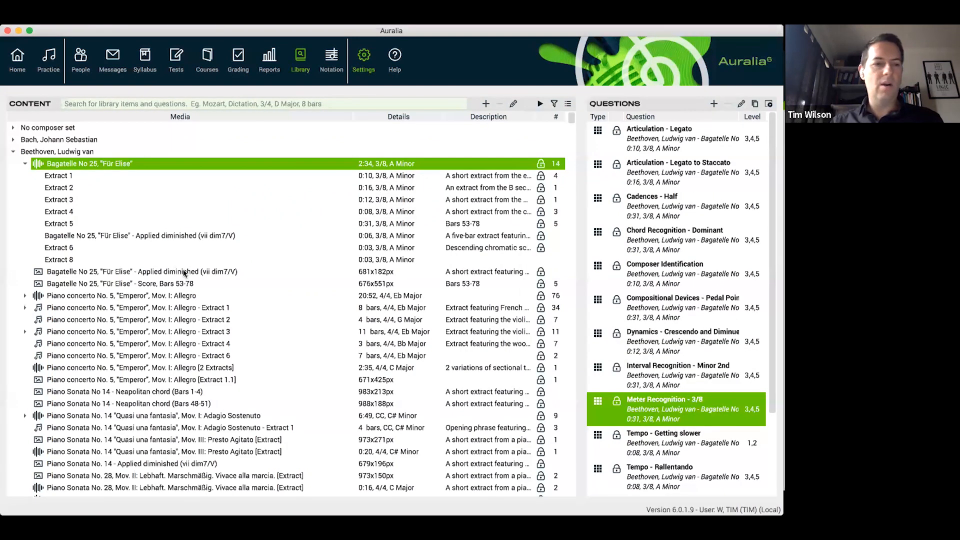
click(25, 164)
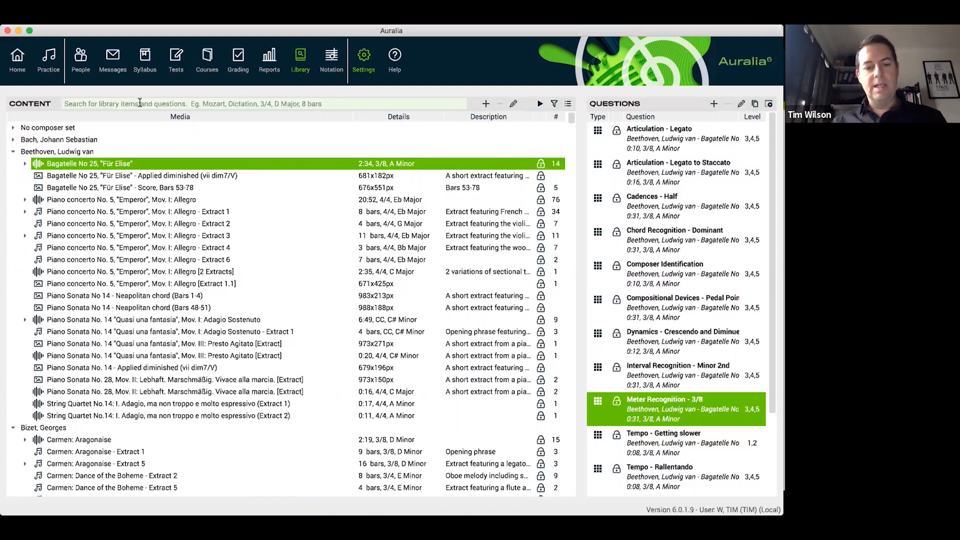
Search the library for "harmonic dictation, pop, regg" and select the audio recording of the Reggae chord progression
text(har)
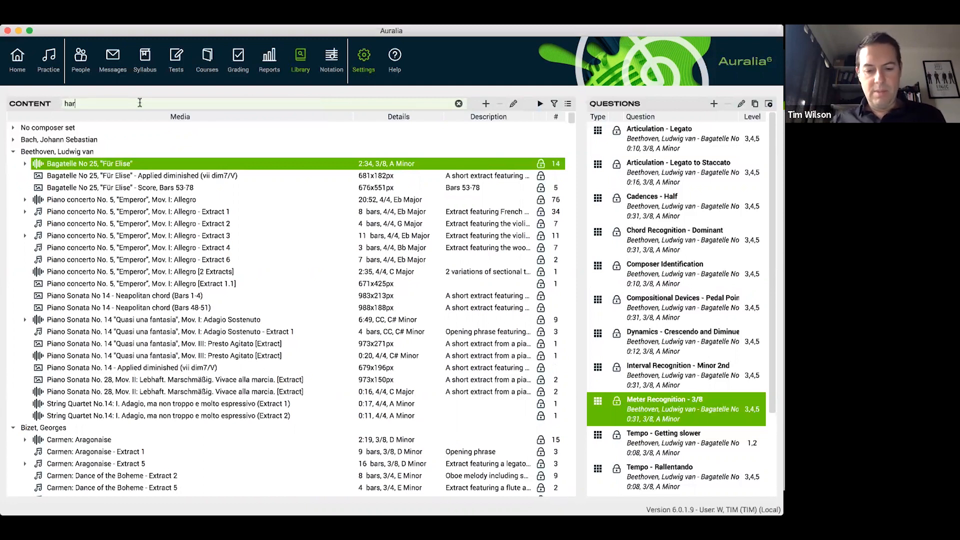
text(monic dictatio)
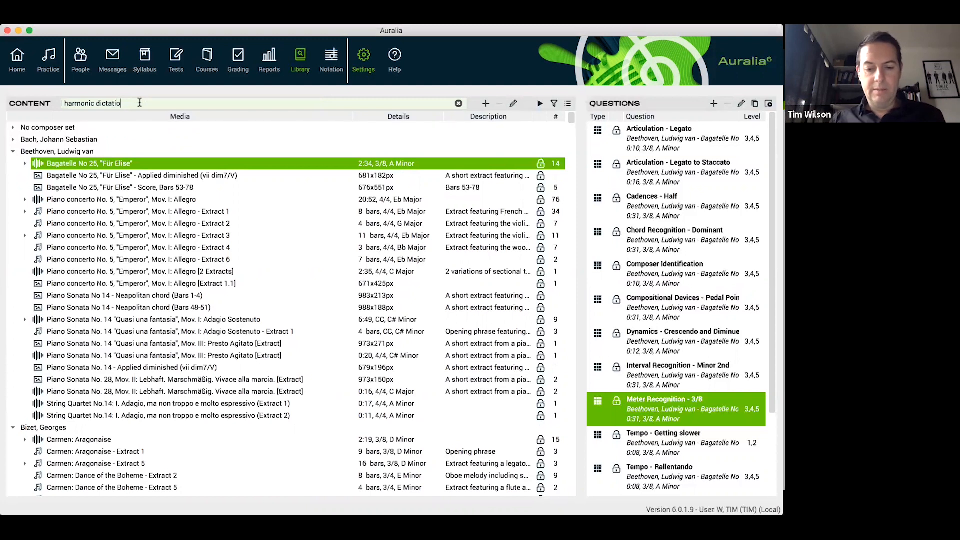
text(n,)
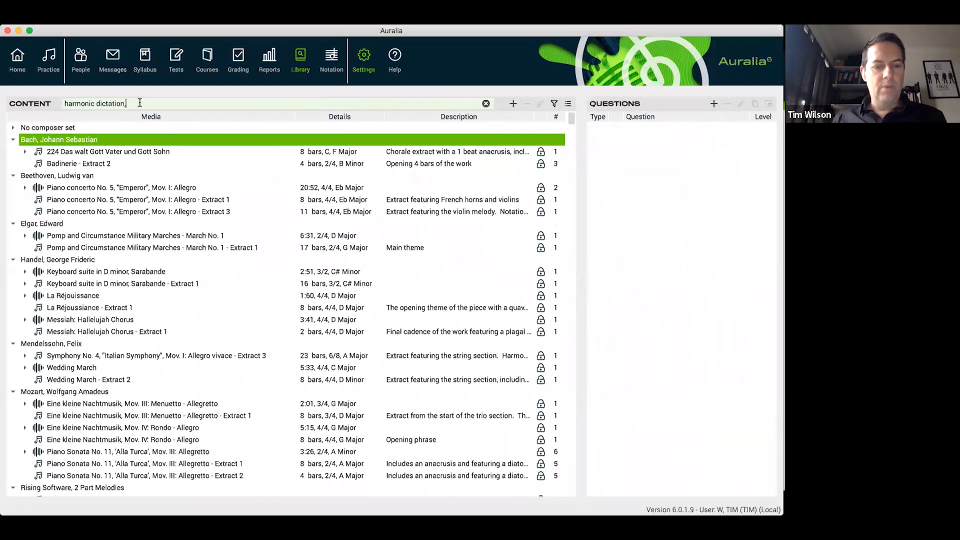
text( pop,)
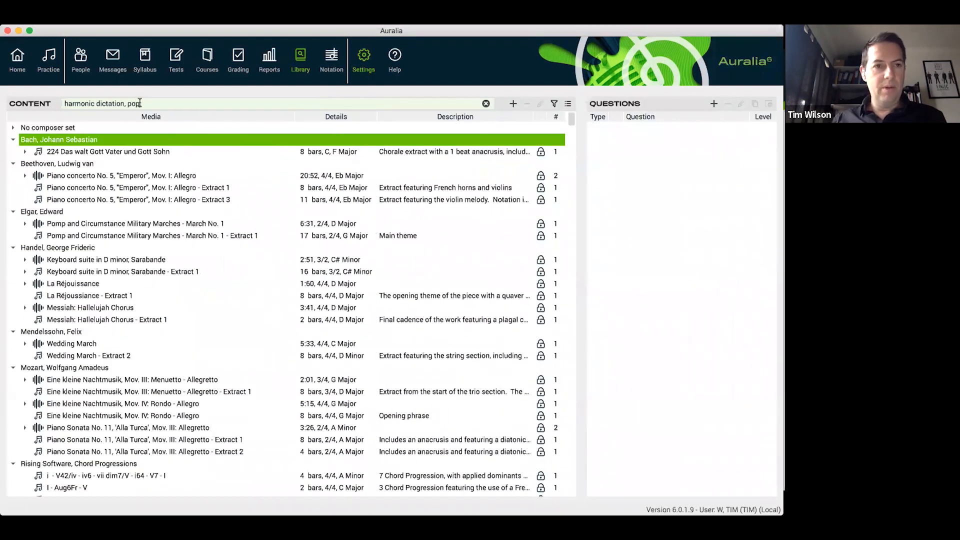
text( reg)
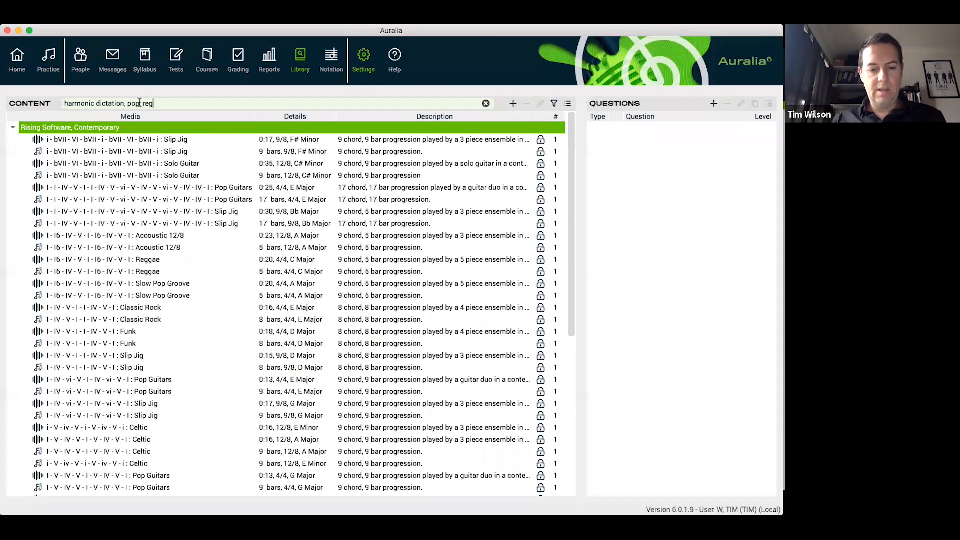
text(g)
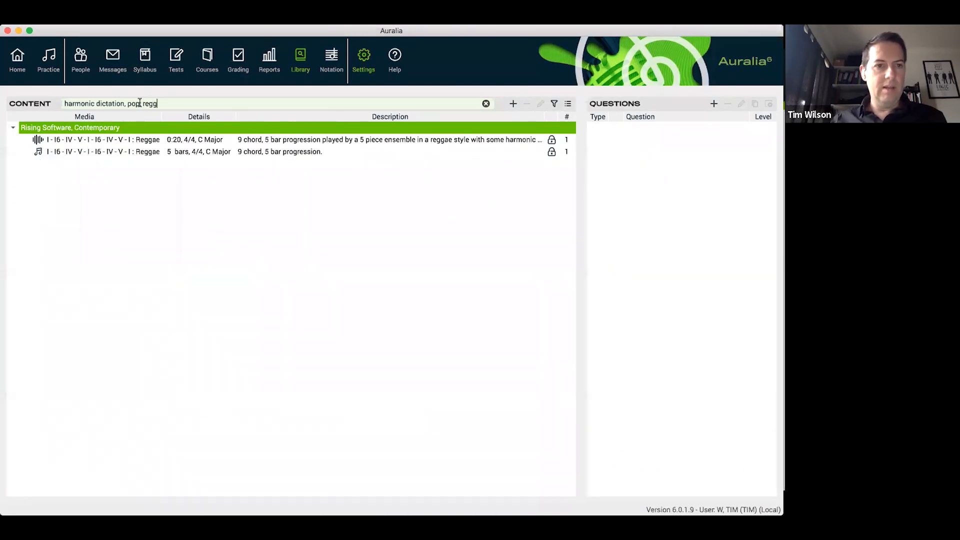
click(235, 142)
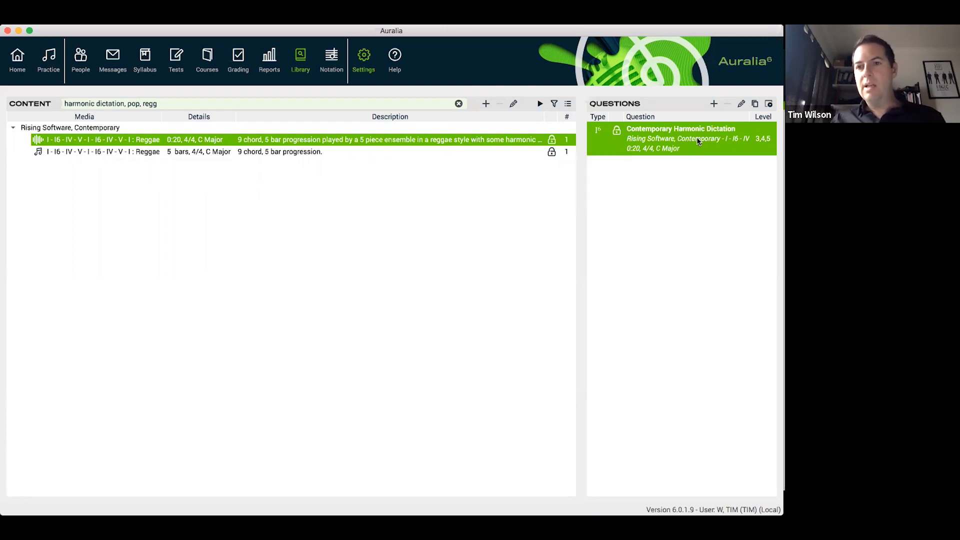
Preview the Contemporary Harmonic Dictation question and transcribe the progression as I, I6, IV, V, I, I6, IV, V, I
click(770, 105)
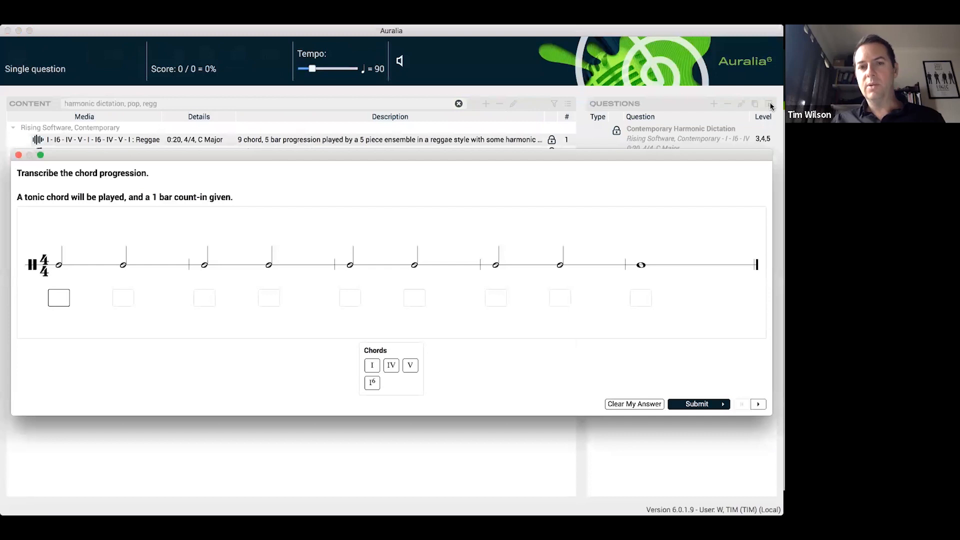
drag(414, 157, 414, 143)
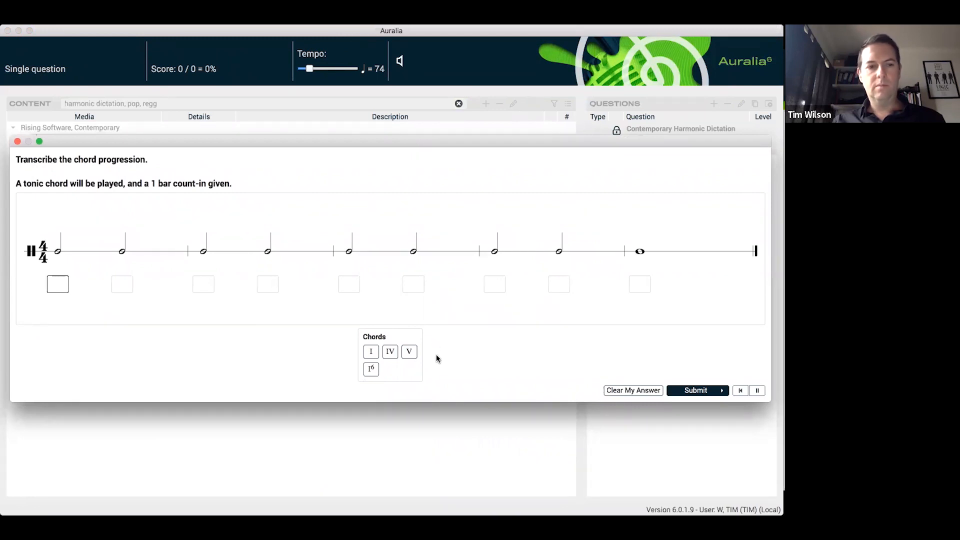
click(372, 353)
click(373, 371)
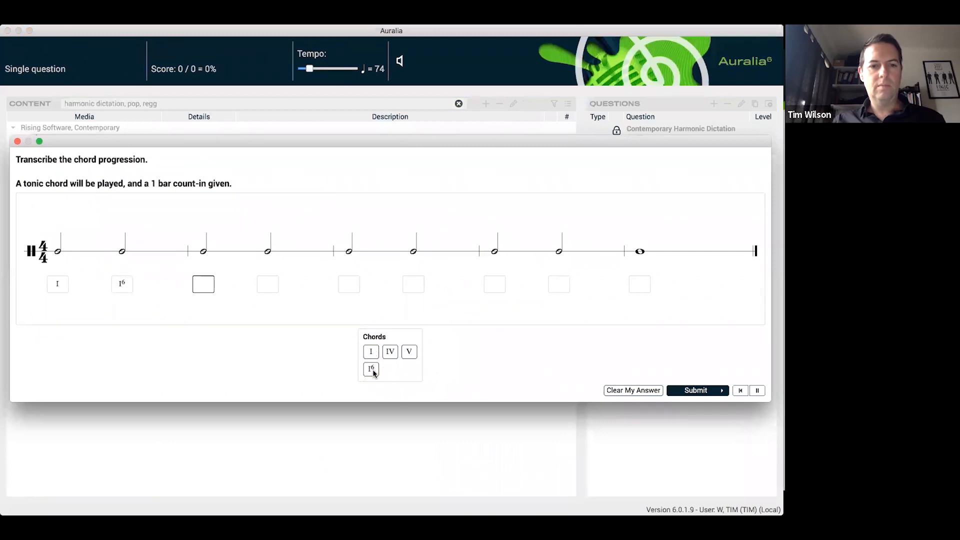
click(393, 352)
click(409, 352)
click(371, 352)
click(371, 370)
click(392, 352)
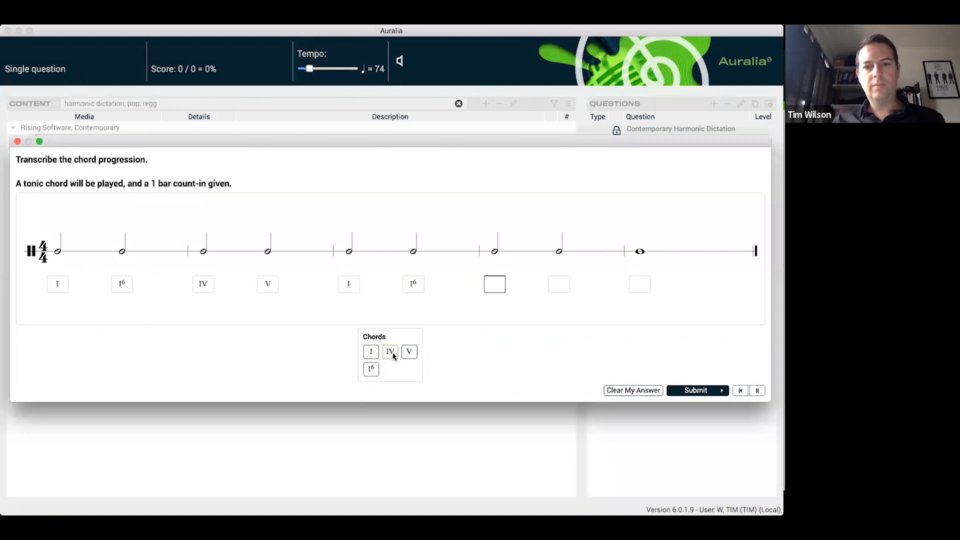
click(407, 354)
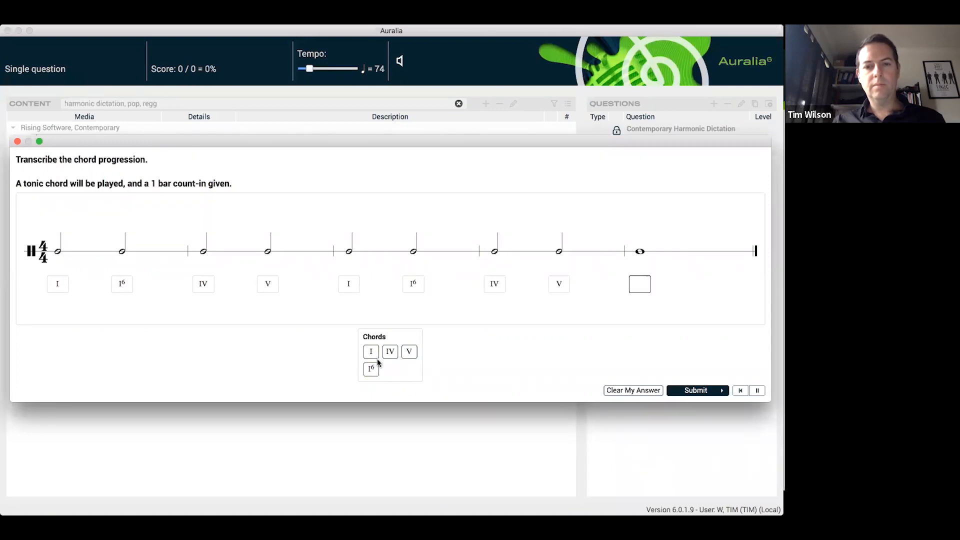
click(372, 353)
Submit the chord transcription, run the question again and close the preview
click(709, 390)
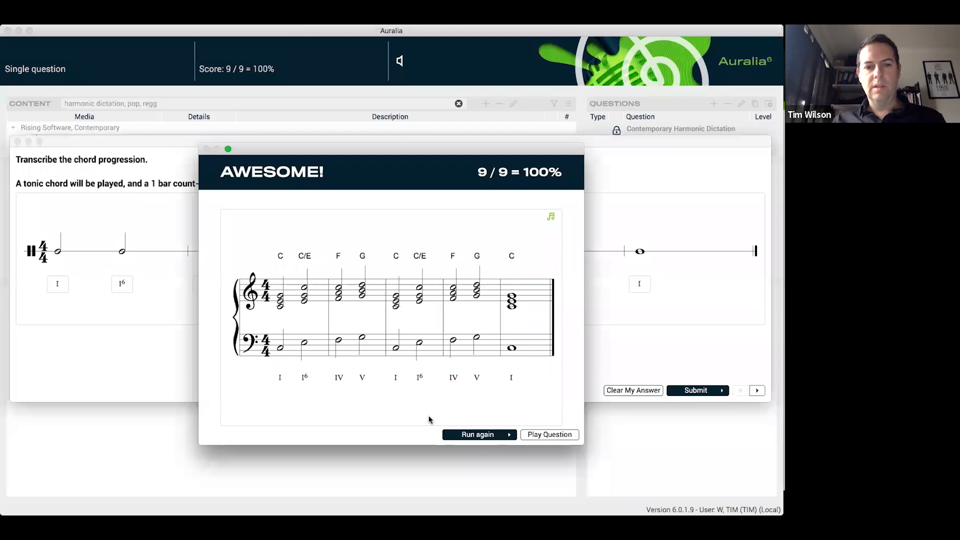
click(503, 435)
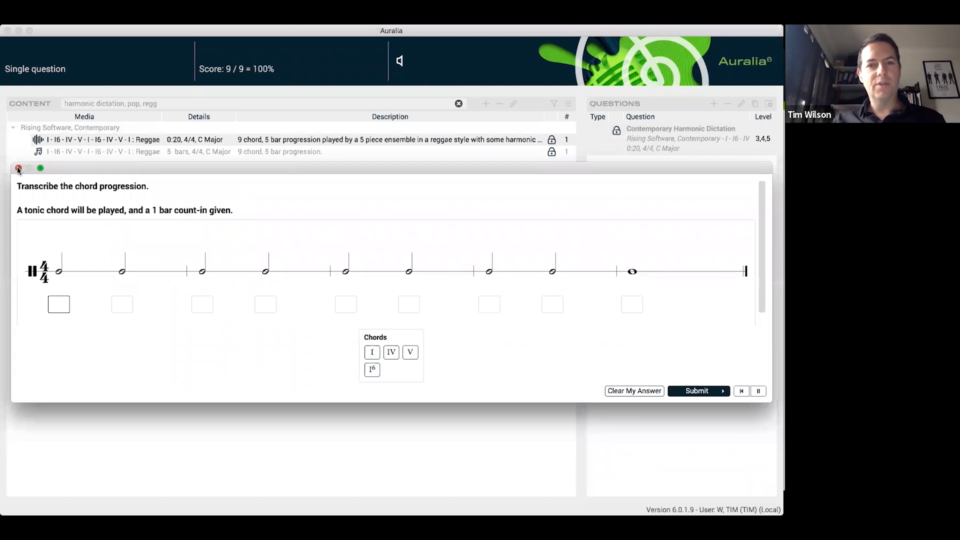
click(18, 168)
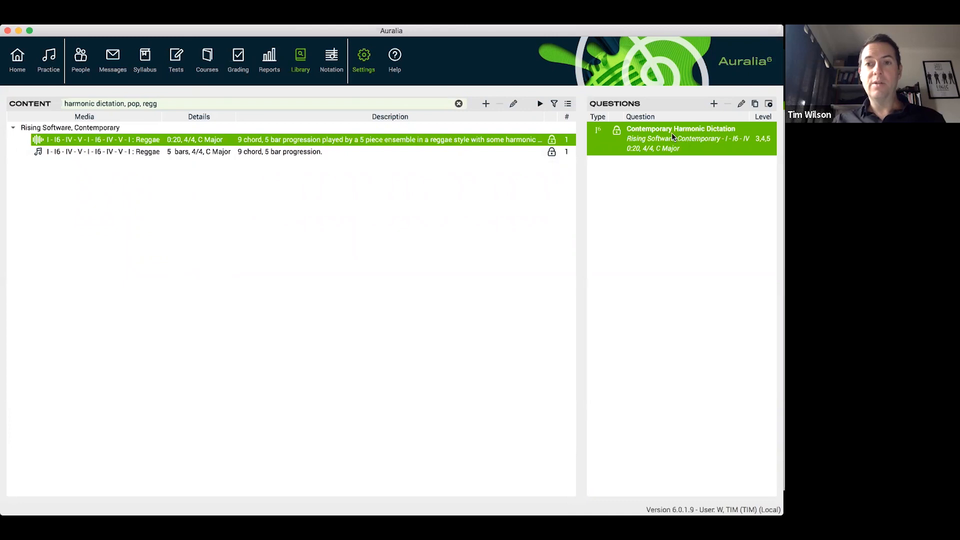
Add the custom tag "yr7," in the Contemporary Harmonic Dictation question's setup and close it
double_click(707, 138)
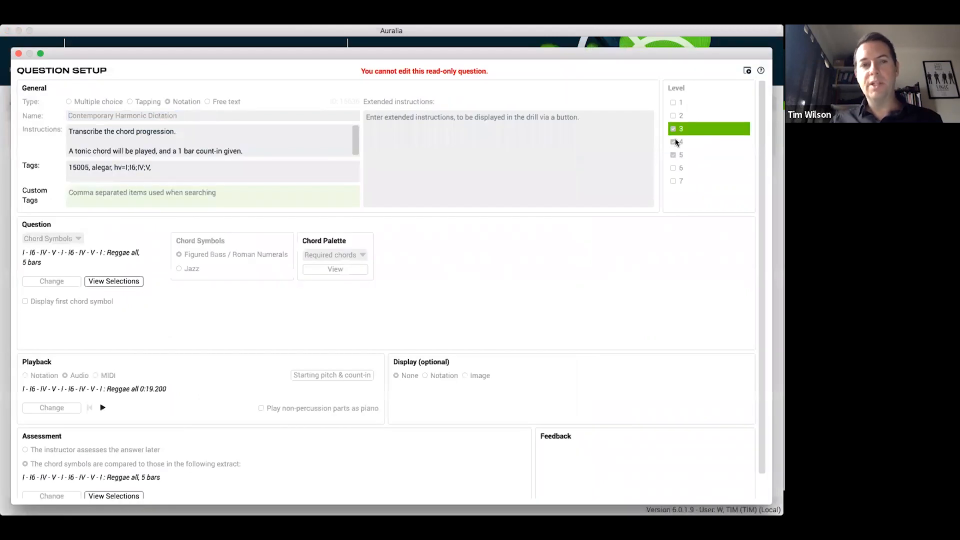
drag(355, 53, 354, 48)
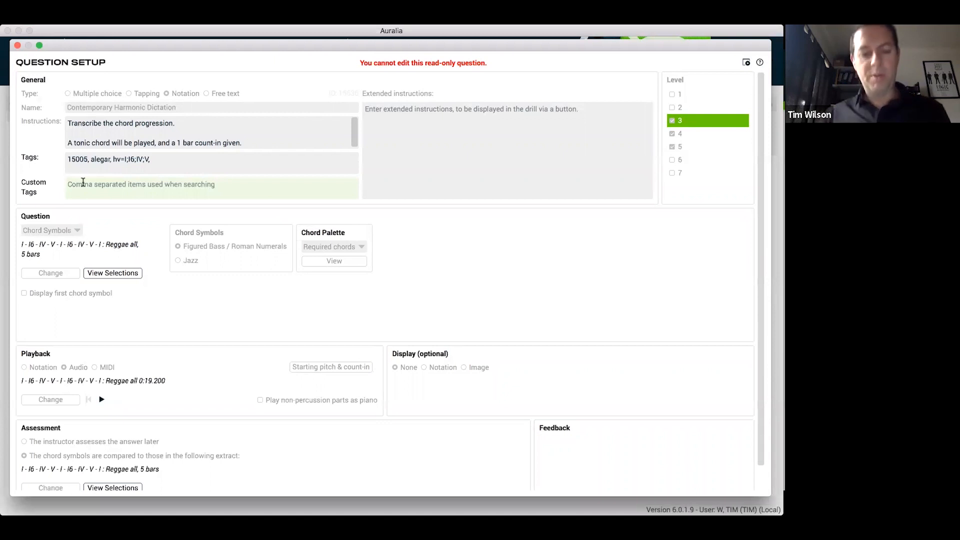
text(y)
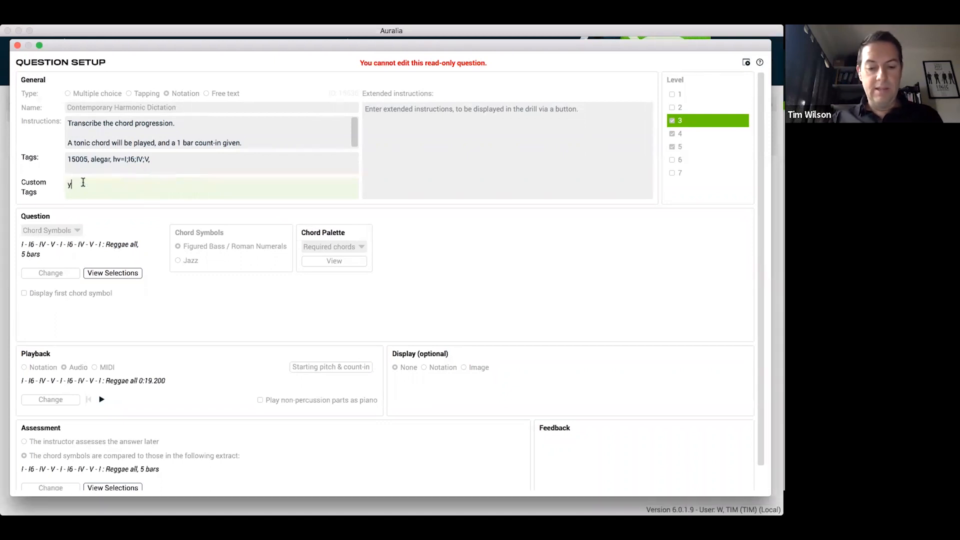
text(r7,)
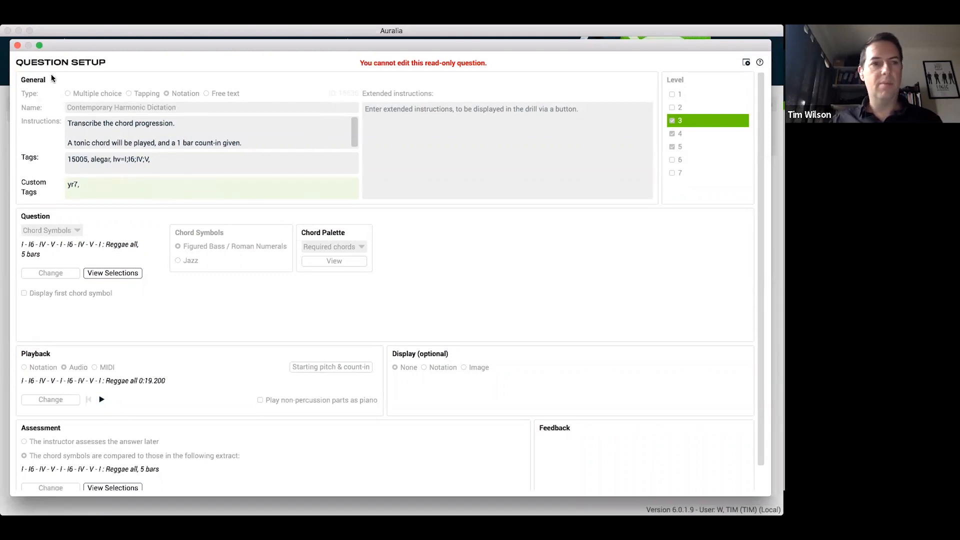
click(18, 46)
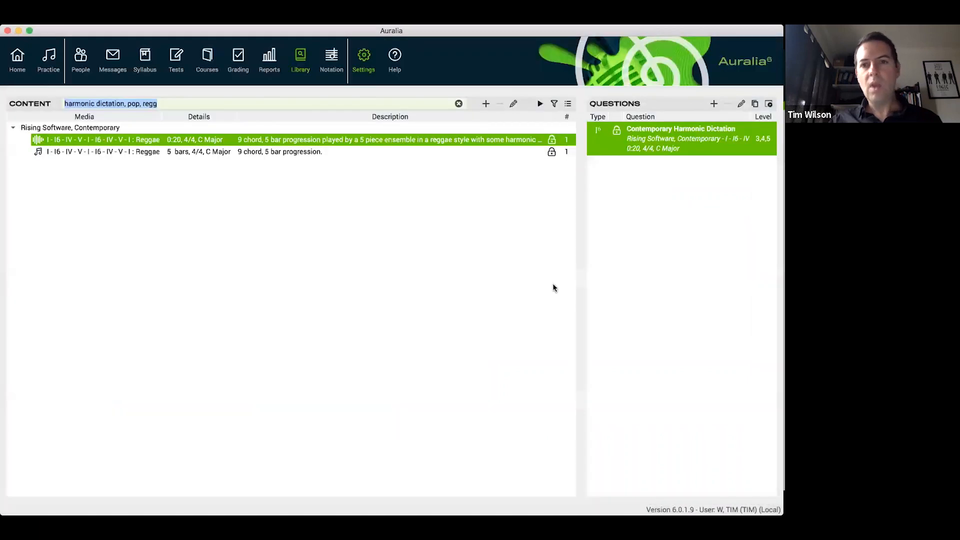
click(486, 104)
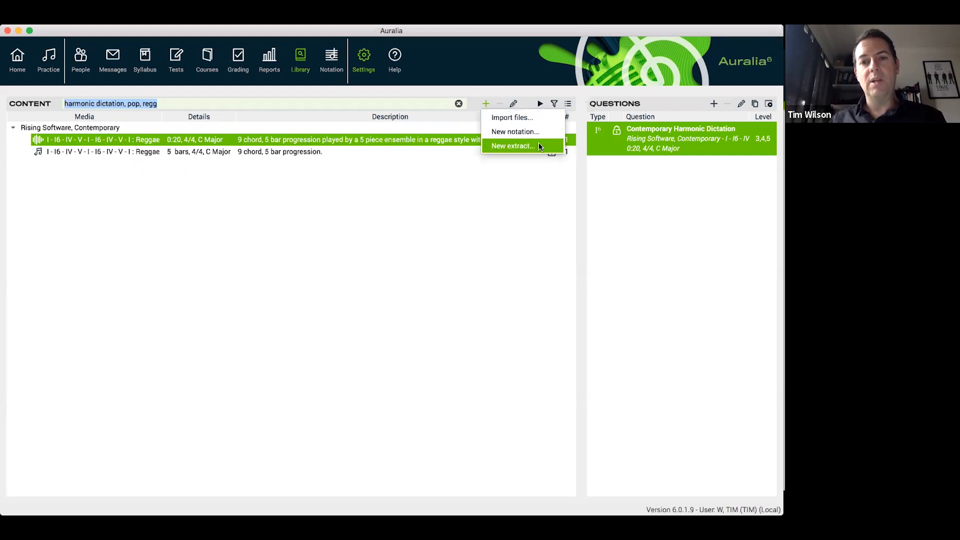
click(514, 91)
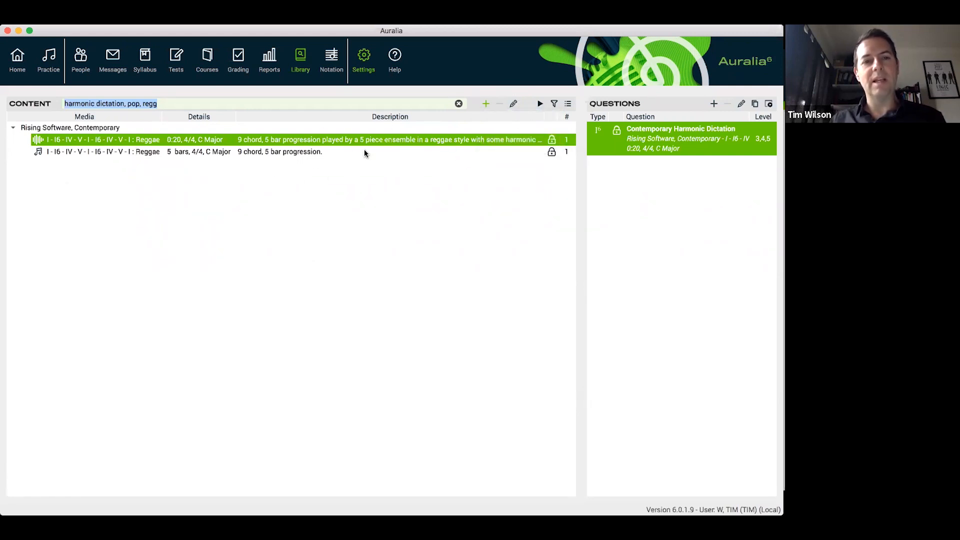
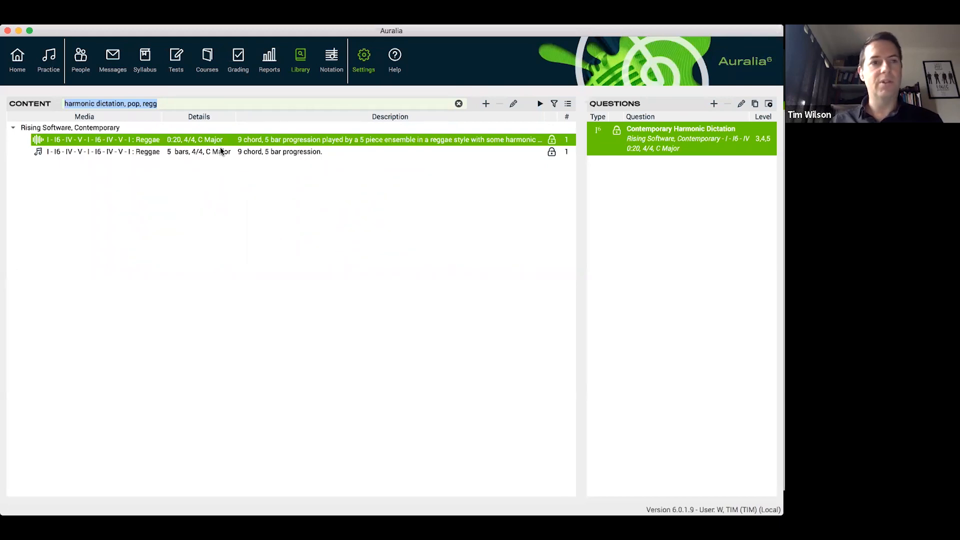
Browse the tests in the VCE Worksheets and VCE Exams groups, viewing the Music Performance 2018 Exam's details, and collapse both groups
click(52, 56)
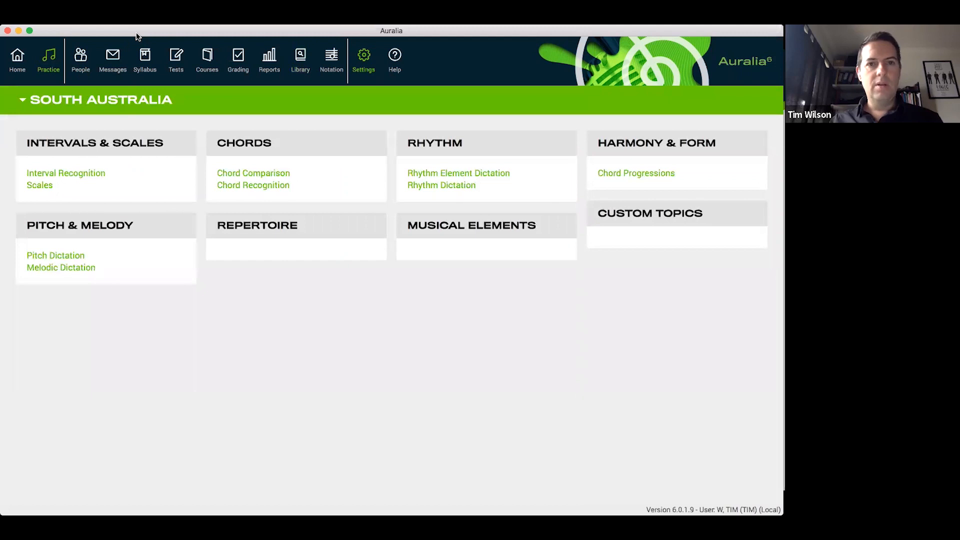
click(178, 61)
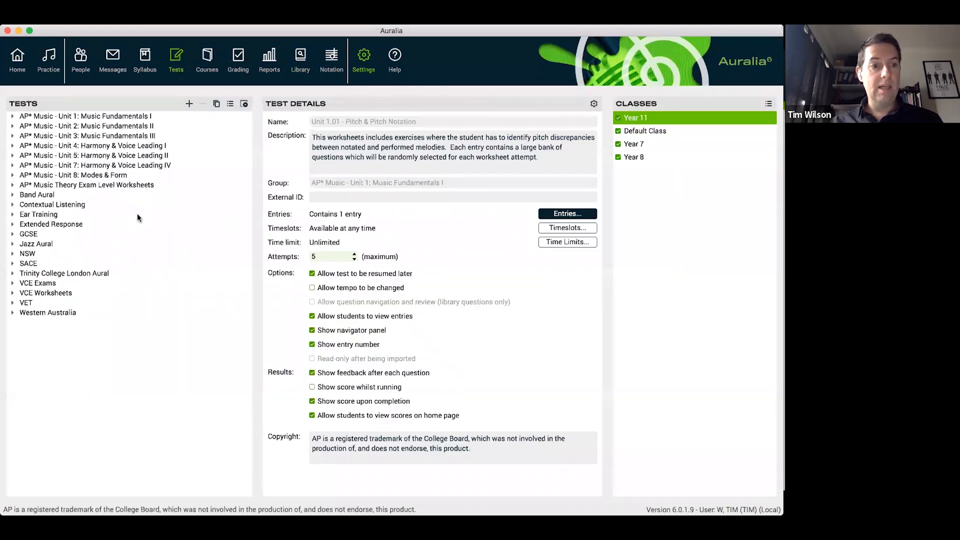
double_click(59, 292)
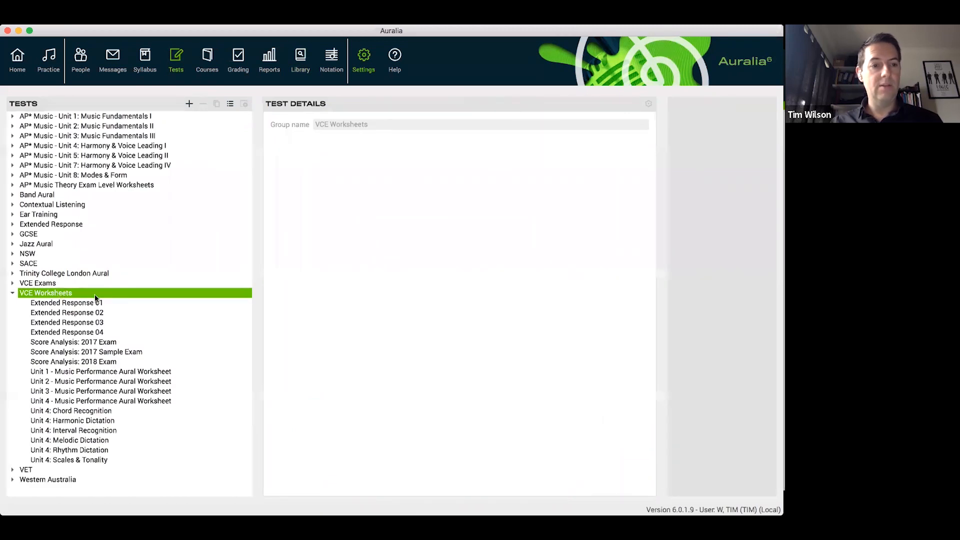
double_click(50, 284)
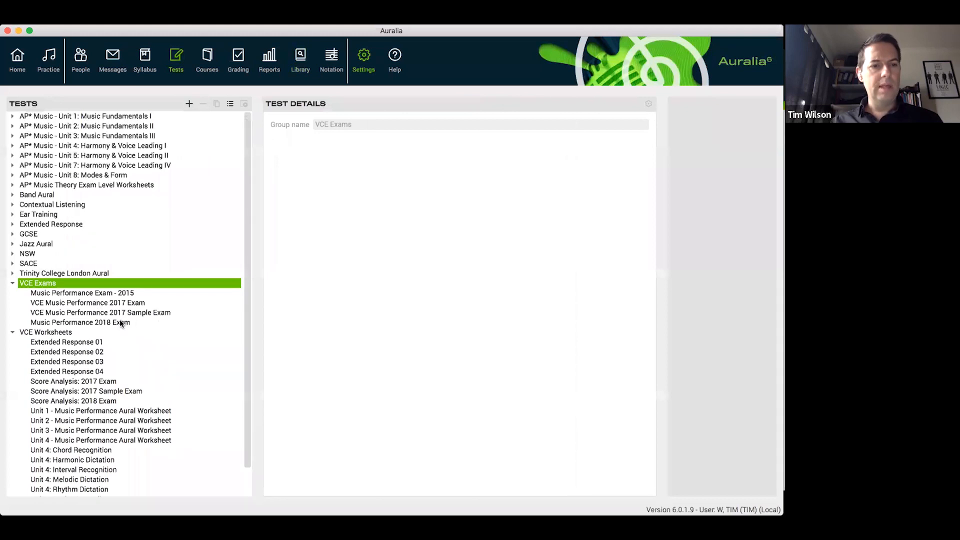
click(120, 323)
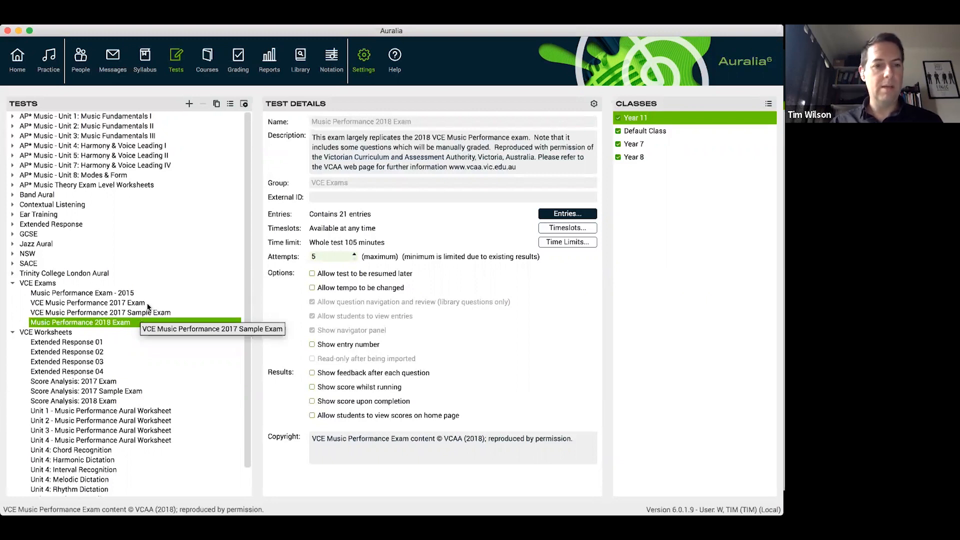
click(147, 305)
click(150, 323)
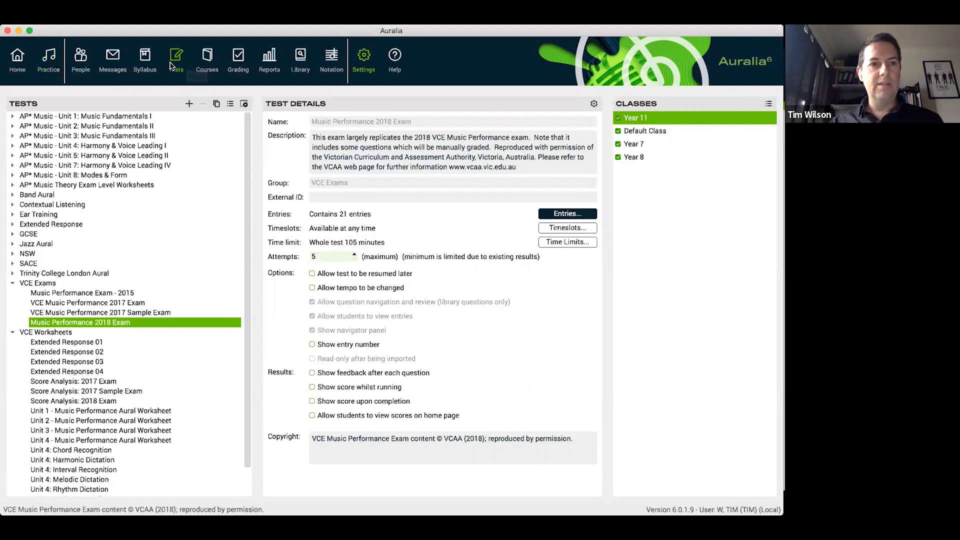
click(13, 283)
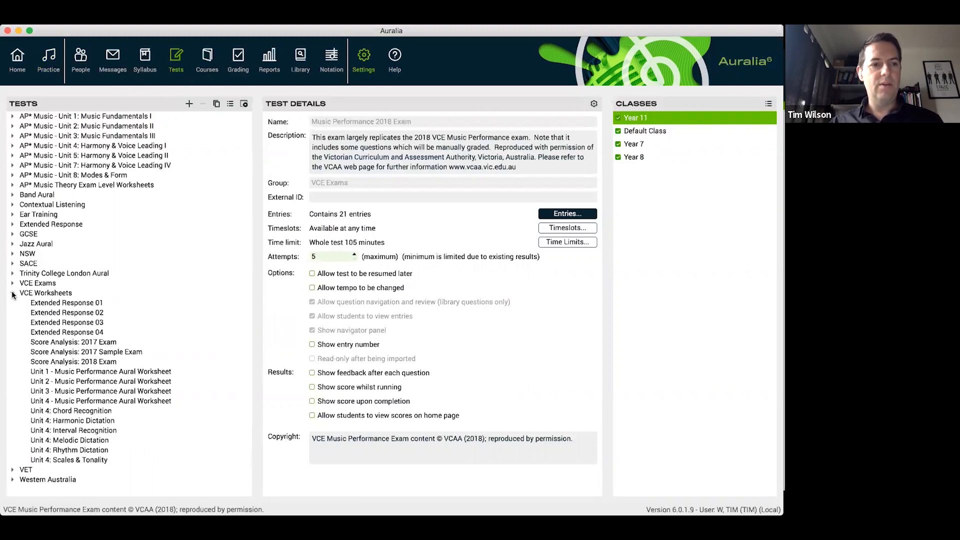
click(13, 294)
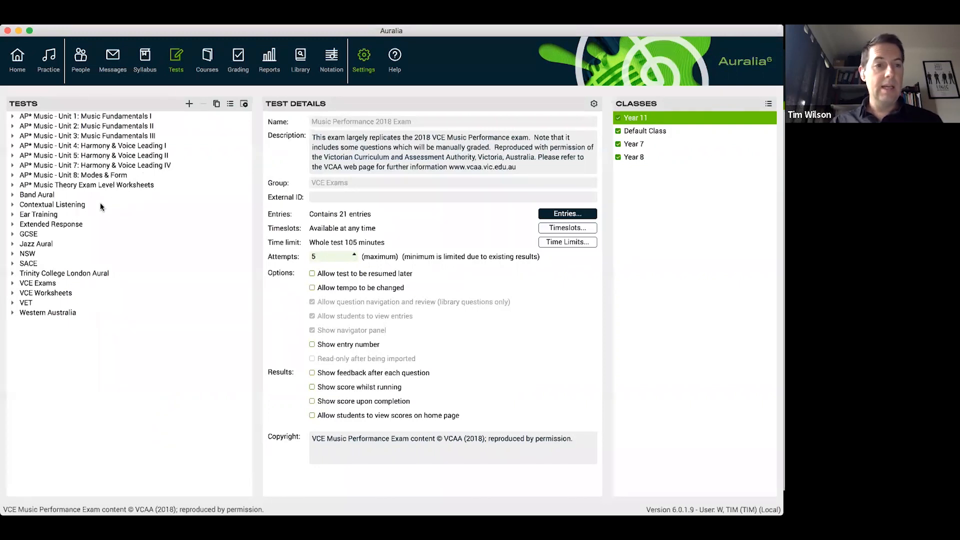
Preview the Chords - Basic test from the Ear Training group and exit at its first question
double_click(52, 215)
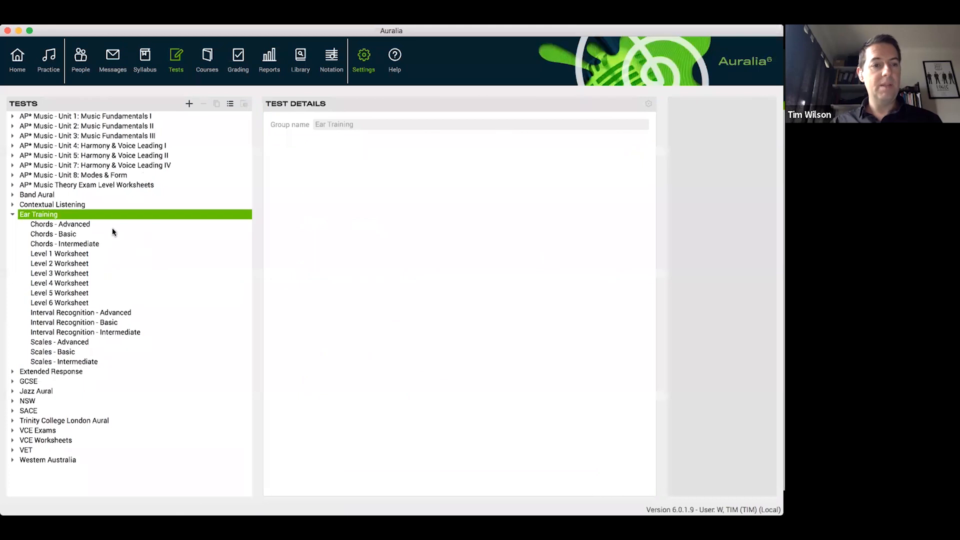
click(70, 236)
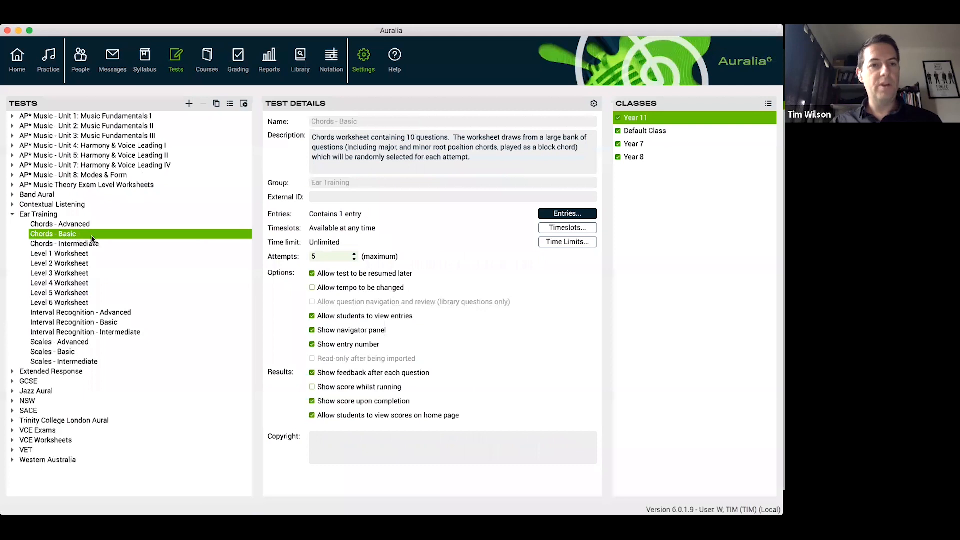
click(243, 104)
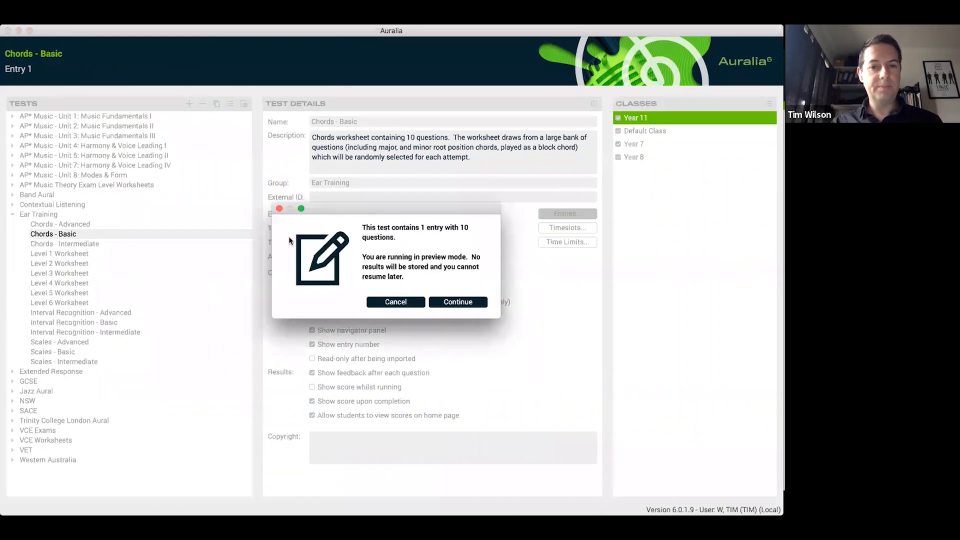
click(447, 301)
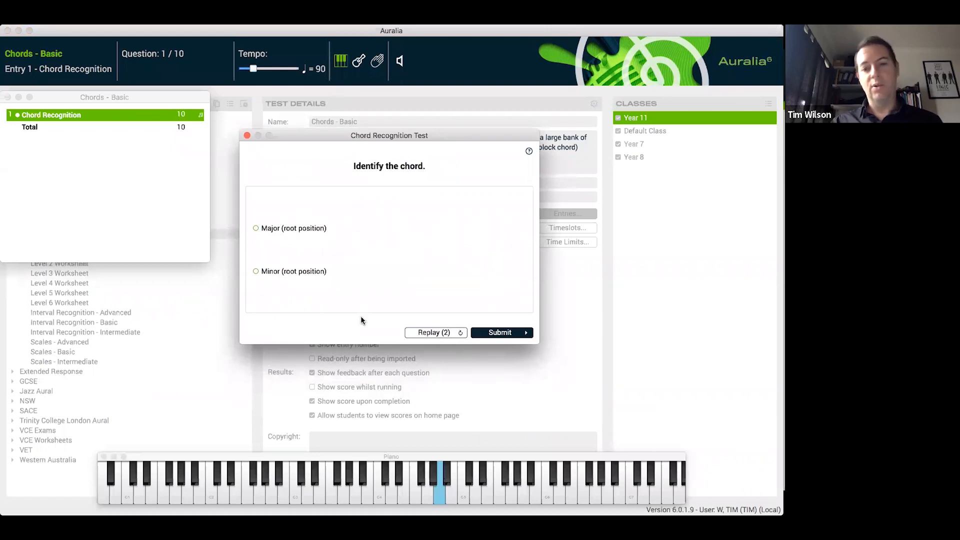
click(246, 135)
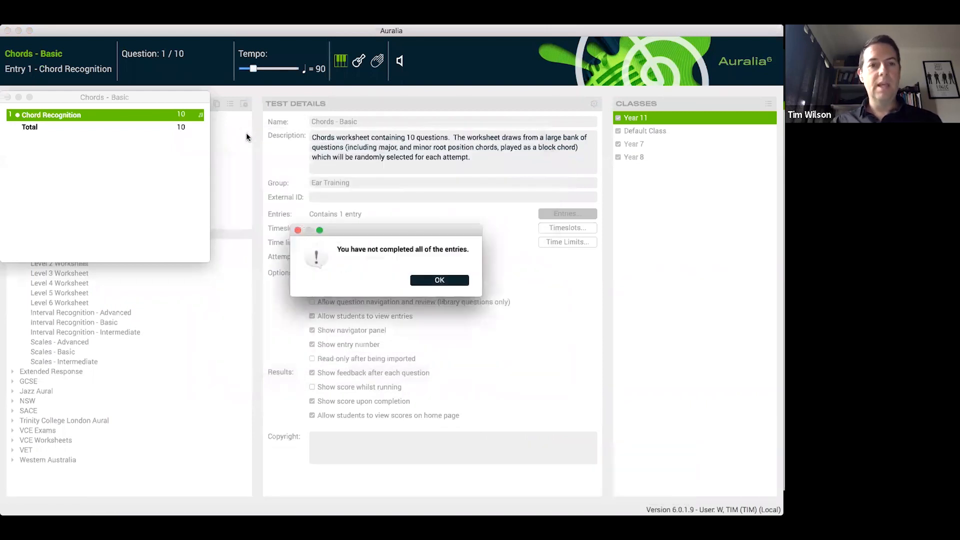
click(448, 284)
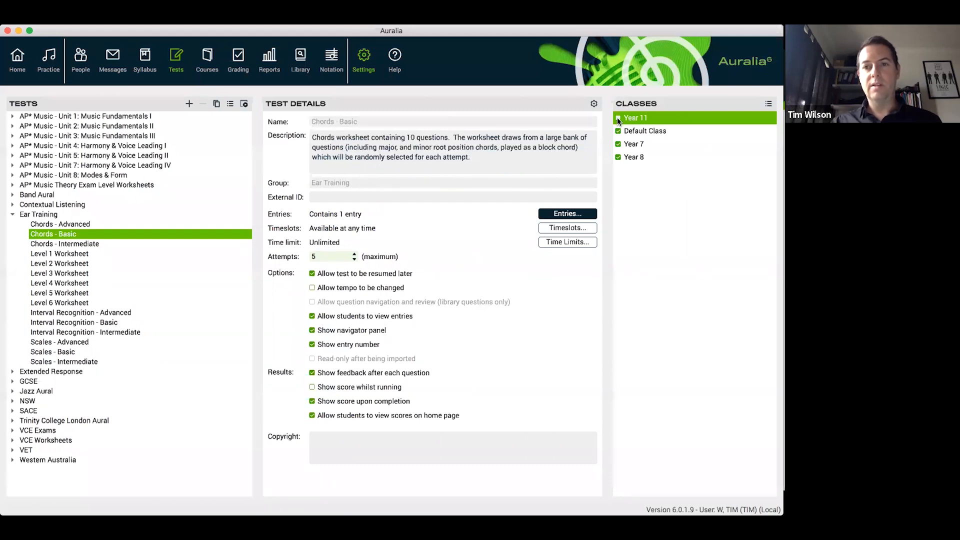
Unassign the Year 11 class from the Chords - Basic test and make a copy of that test
click(645, 134)
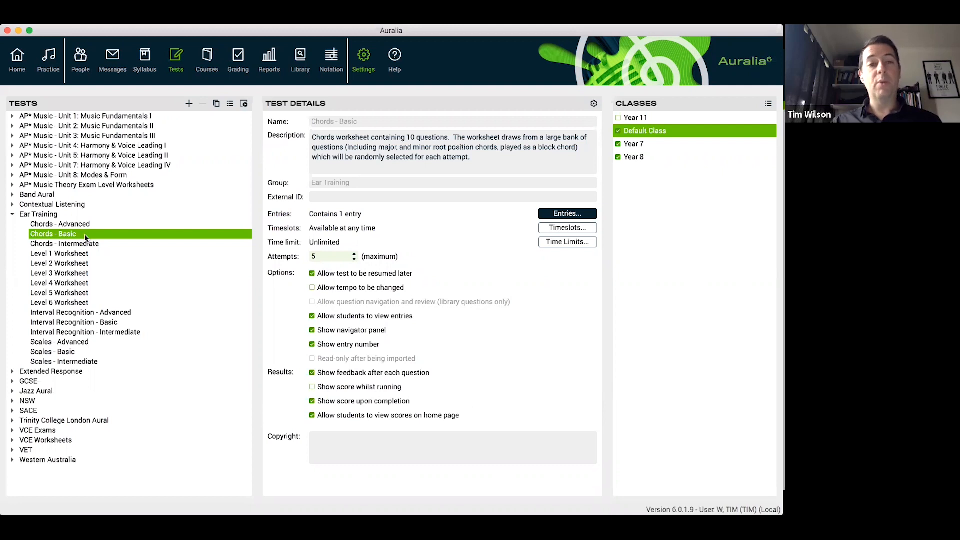
click(217, 105)
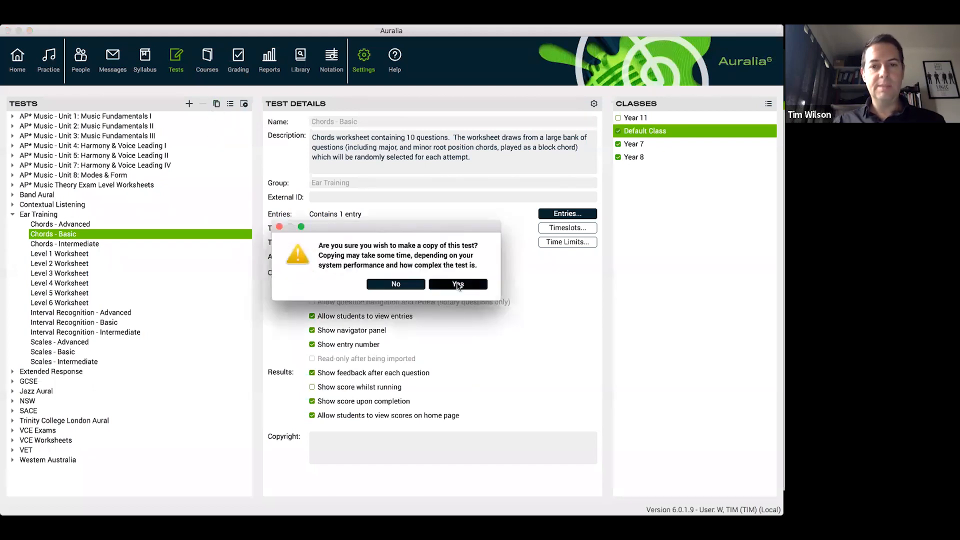
click(458, 285)
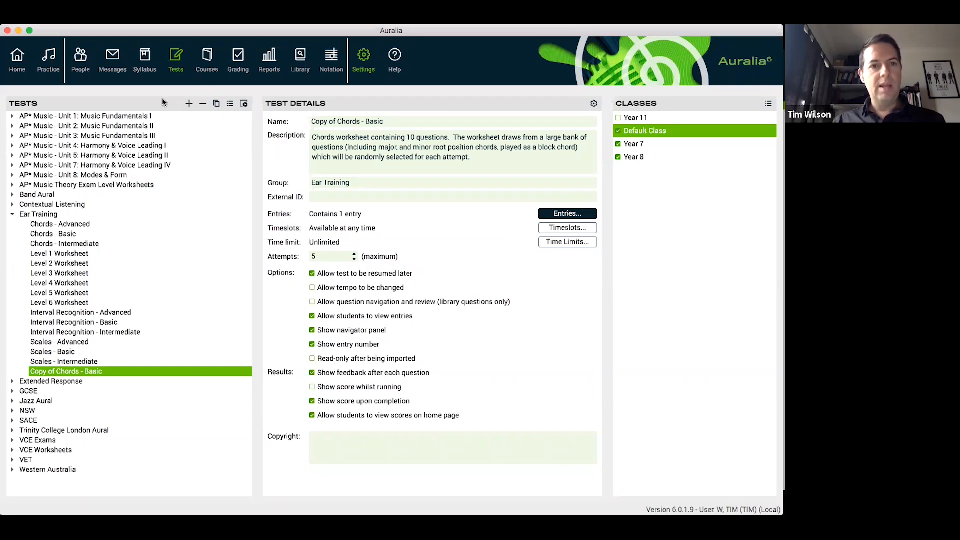
Create a new test named "Week 1 Worksheet" with the description "wk1"
click(189, 104)
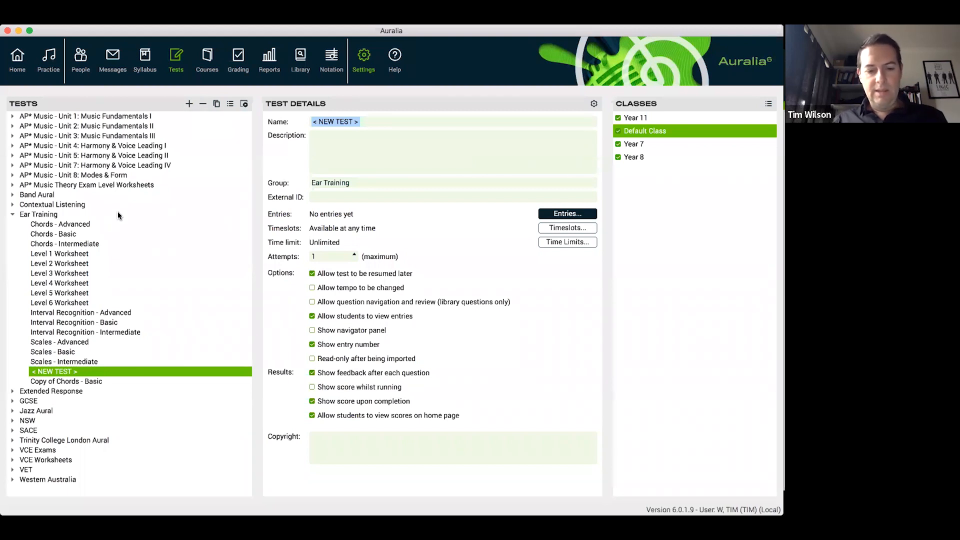
text(Wee)
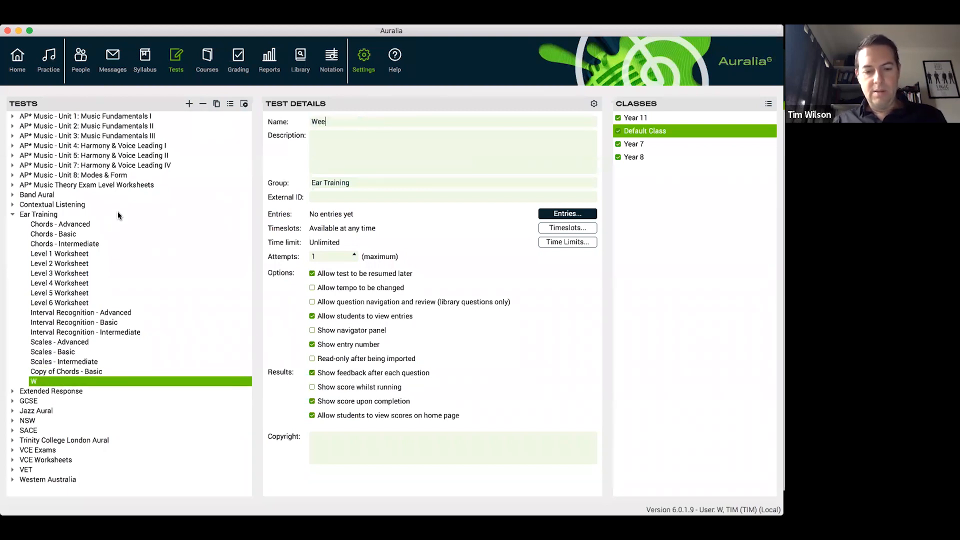
text(k 1 Worksheet)
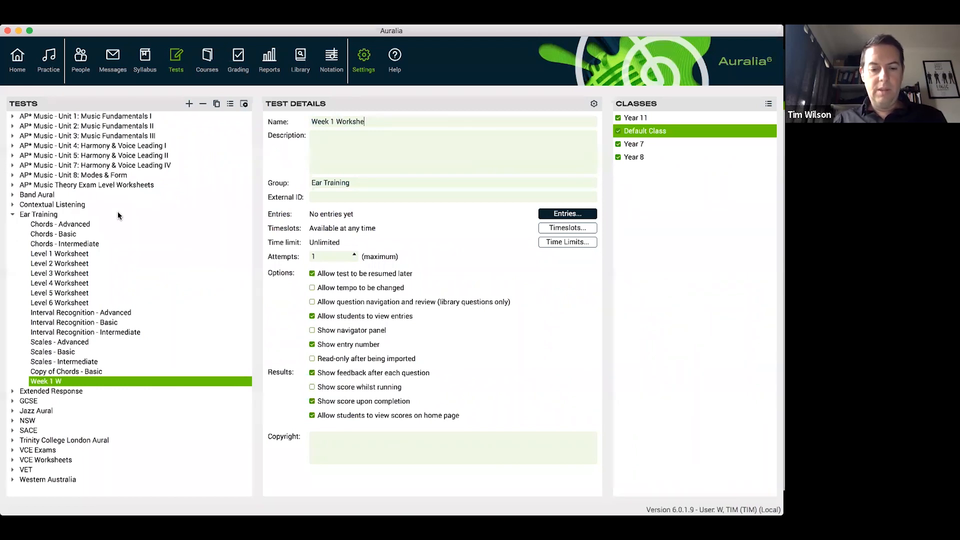
key(Tab)
text(wk1)
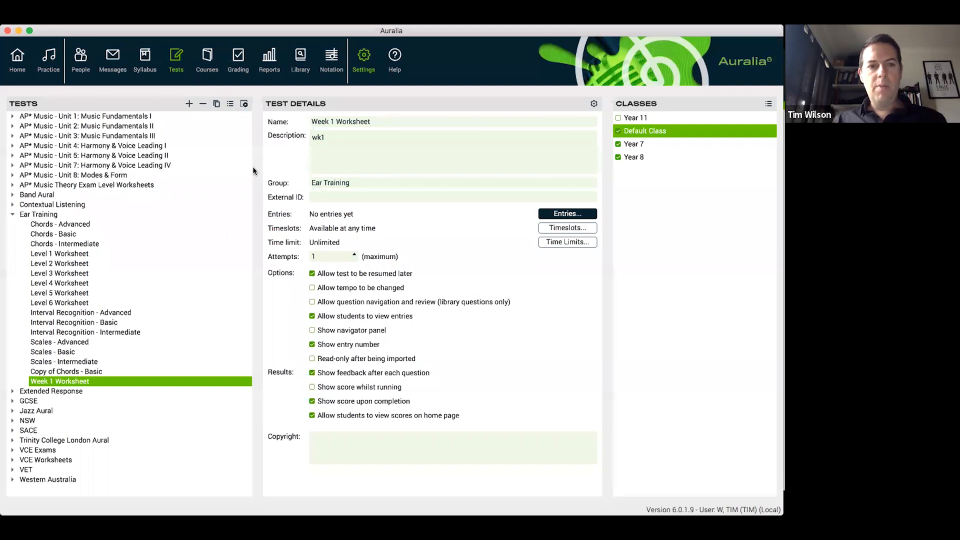
Change the Week 1 Worksheet test's group to "Year 7 Worksheets"
drag(364, 183, 289, 184)
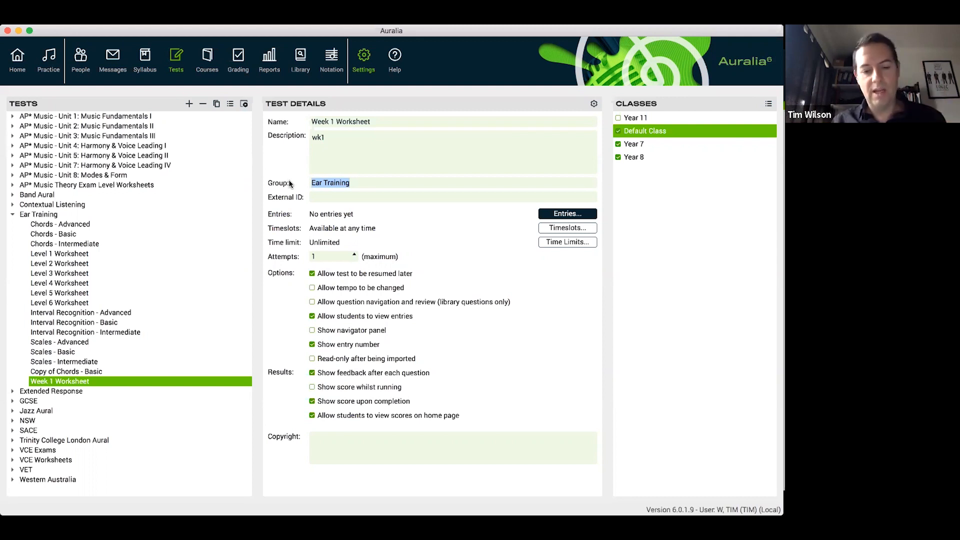
text(Year 7)
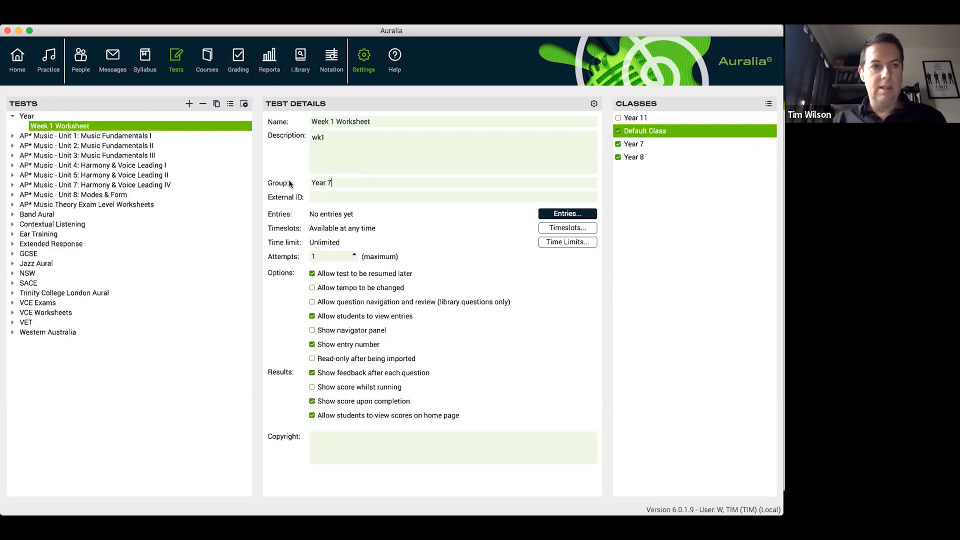
text( Wo)
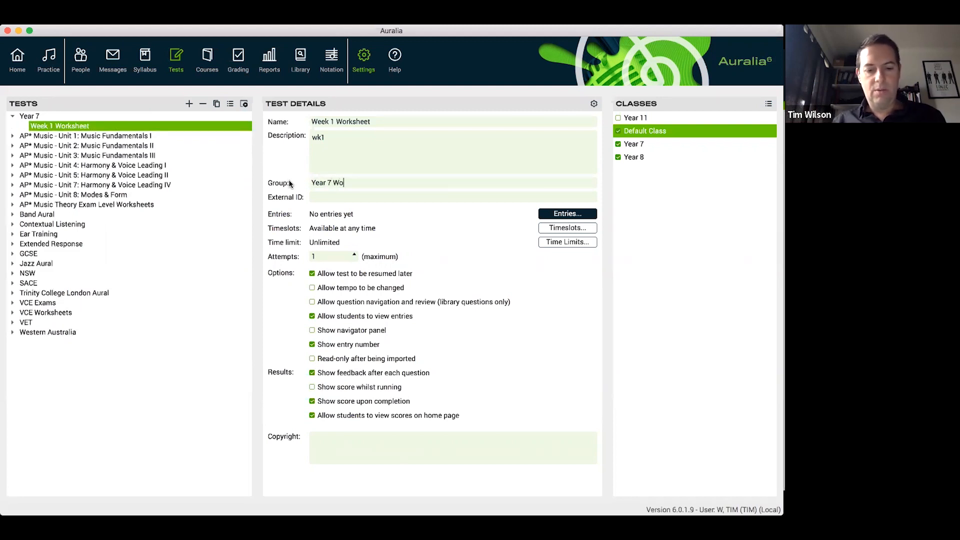
text(rksheets)
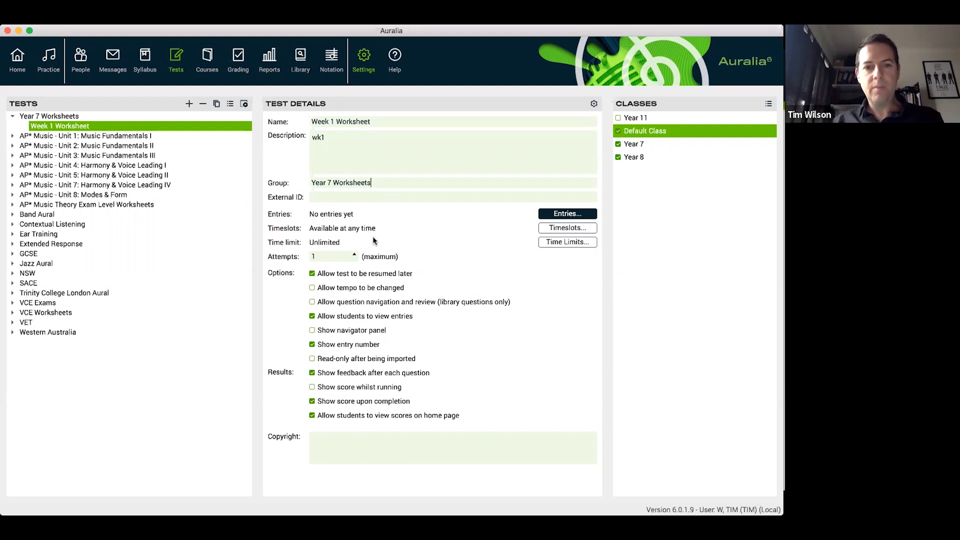
Add a Display Text entry reading "Welcome!!!" to the Week 1 Worksheet test's entries
click(580, 214)
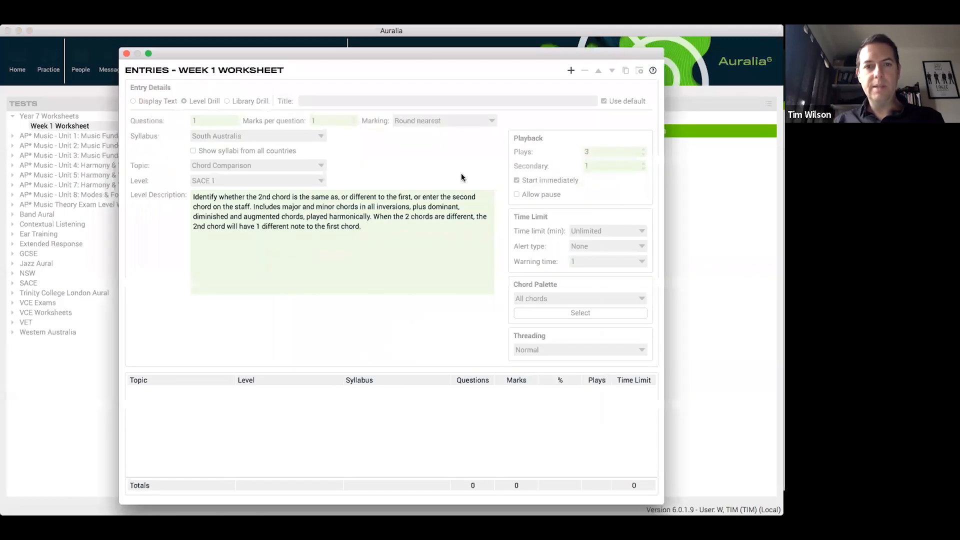
drag(452, 52, 374, 41)
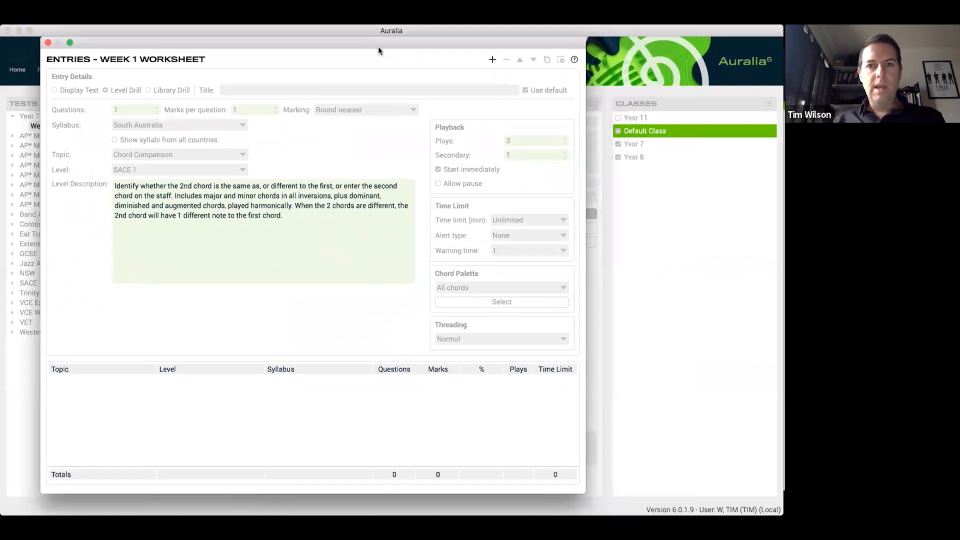
click(492, 60)
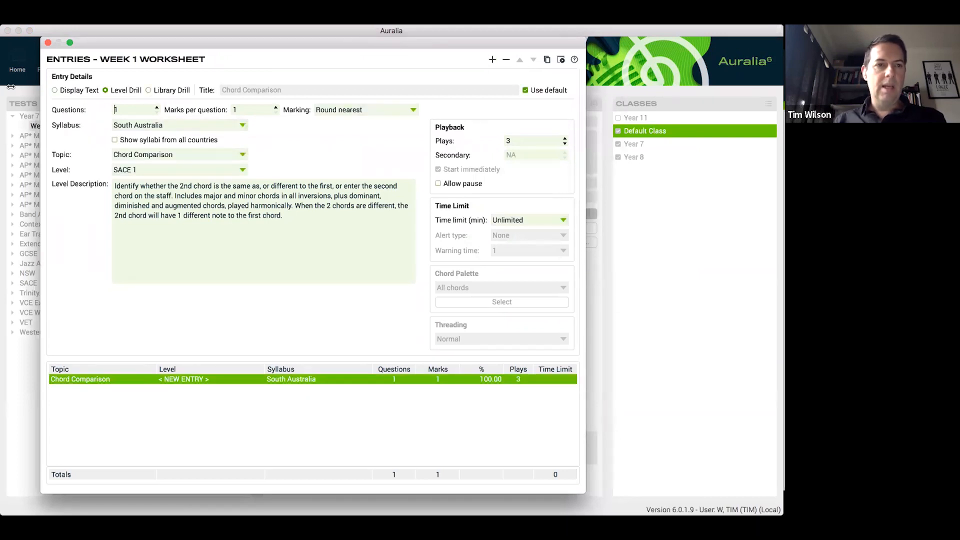
click(64, 90)
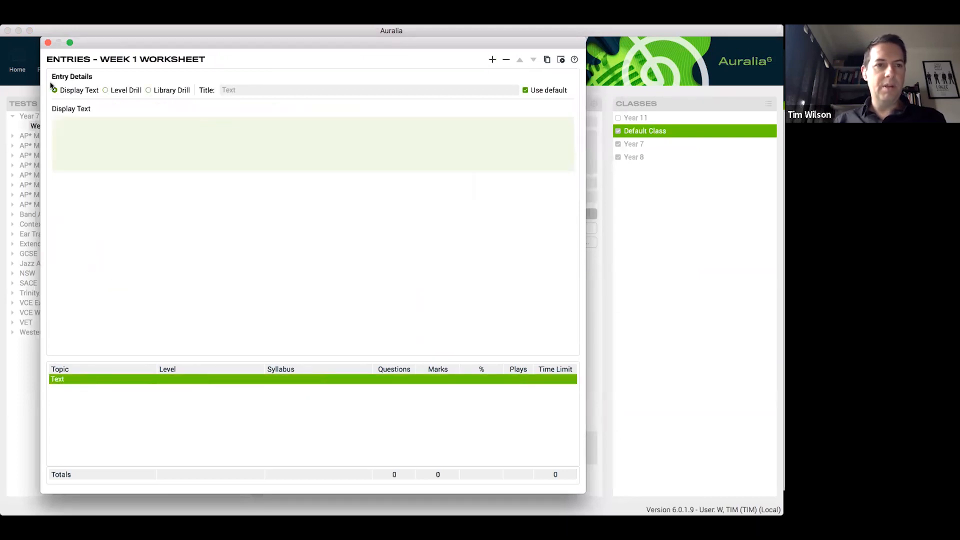
click(90, 129)
text(Welcome!!!)
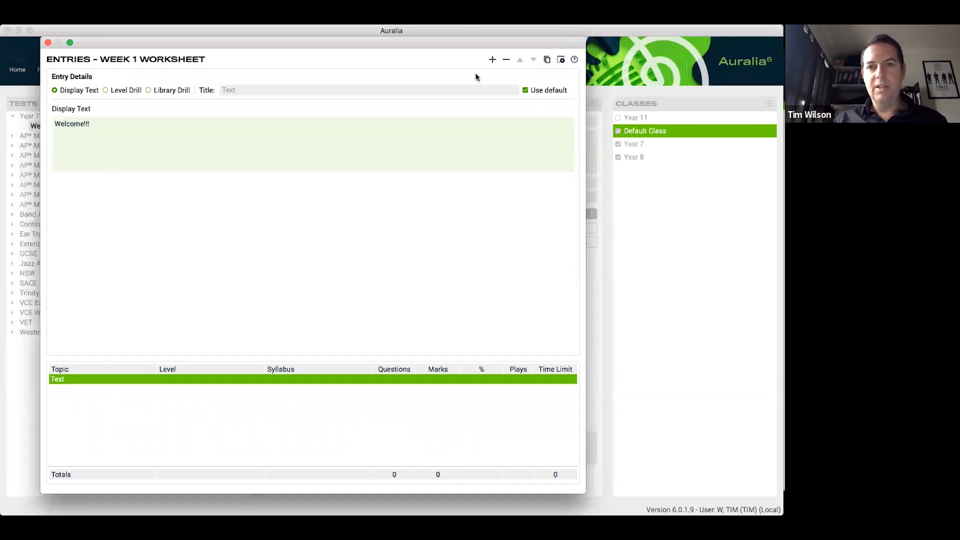
Add a Level Drill entry for Chord Recognition, Level 1, from the Complete Syllabus with 3 questions and 2 marks per question
click(492, 60)
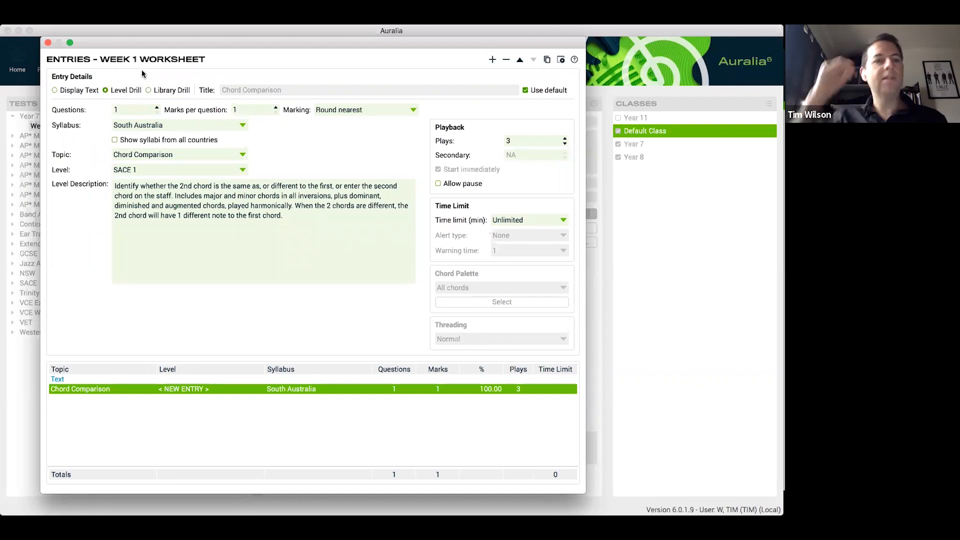
click(210, 124)
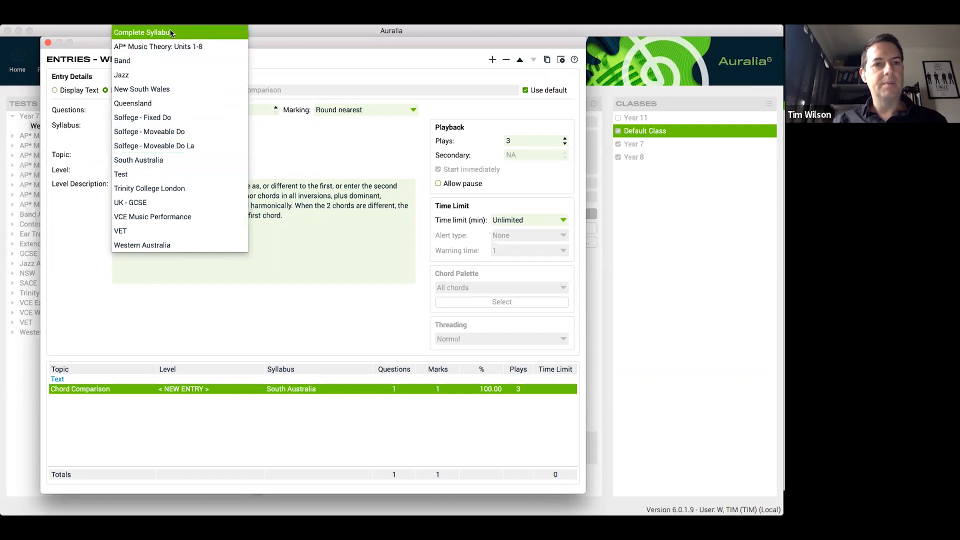
click(202, 33)
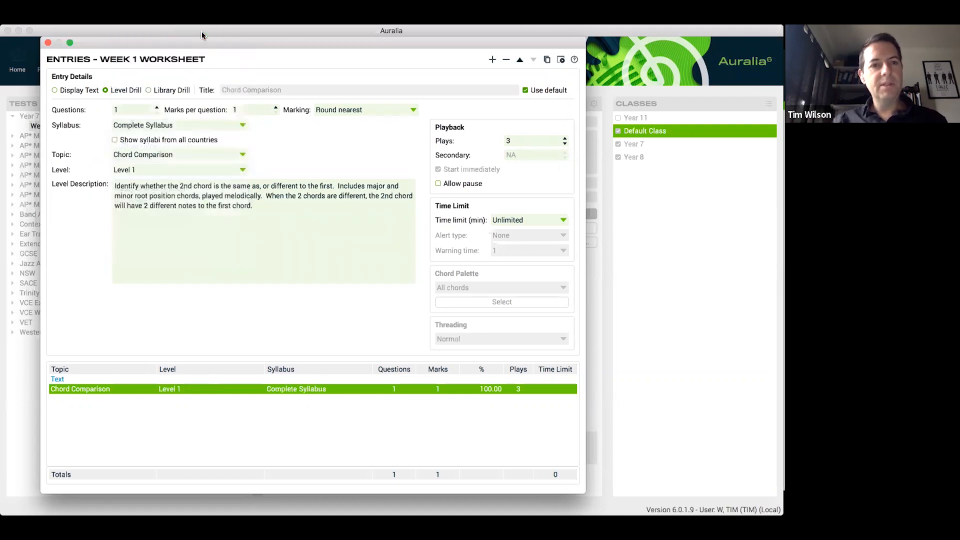
click(157, 108)
click(157, 108)
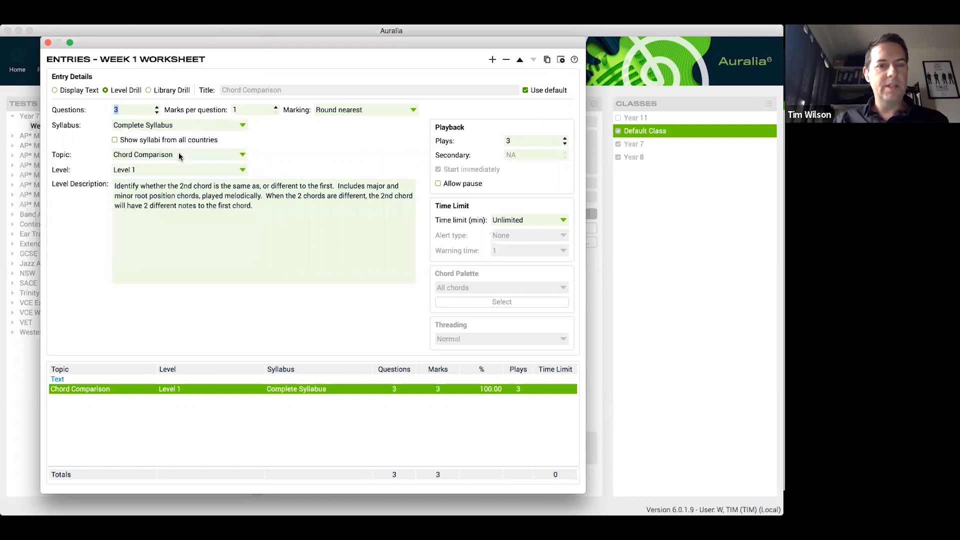
click(179, 155)
click(178, 123)
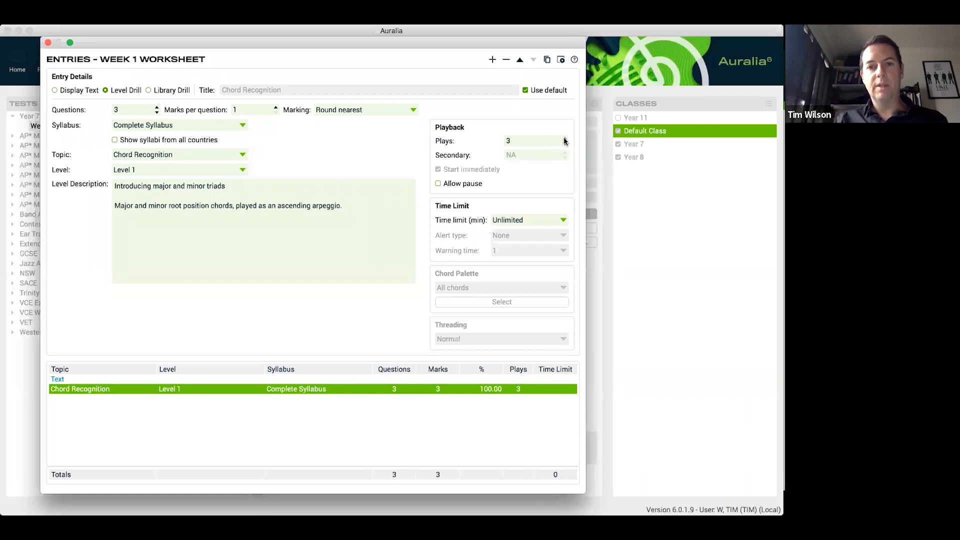
click(275, 107)
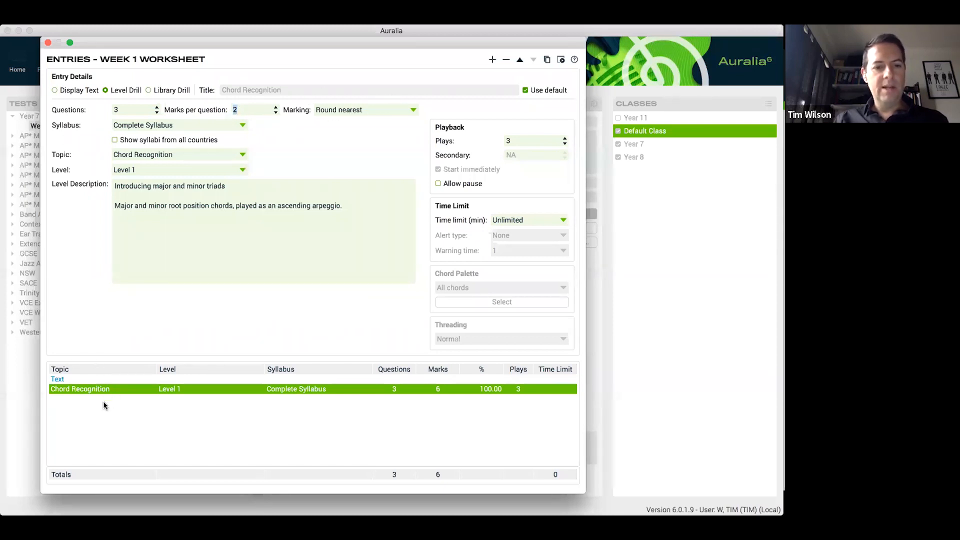
Add a Level Drill entry for Interval Recognition, Level 4, with 2 questions to the Week 1 Worksheet test
click(492, 59)
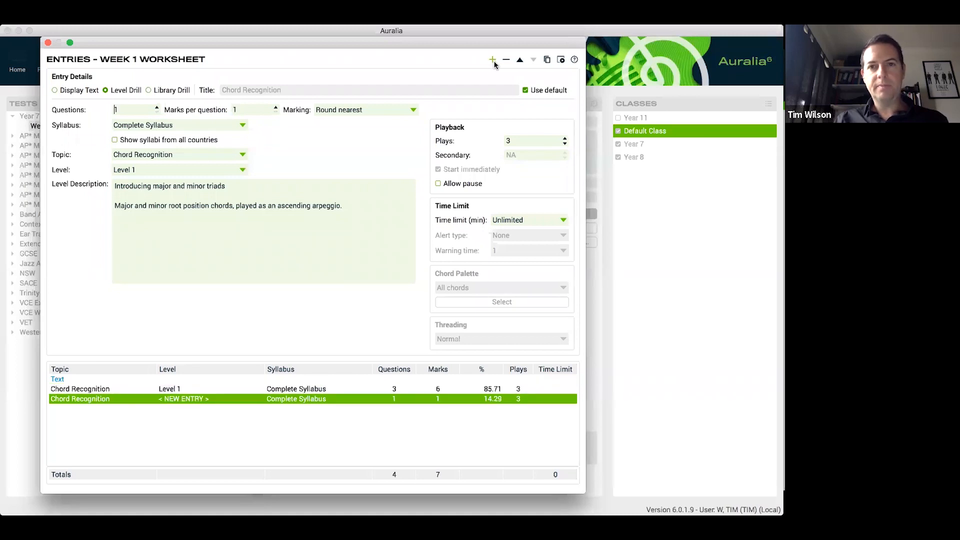
click(149, 156)
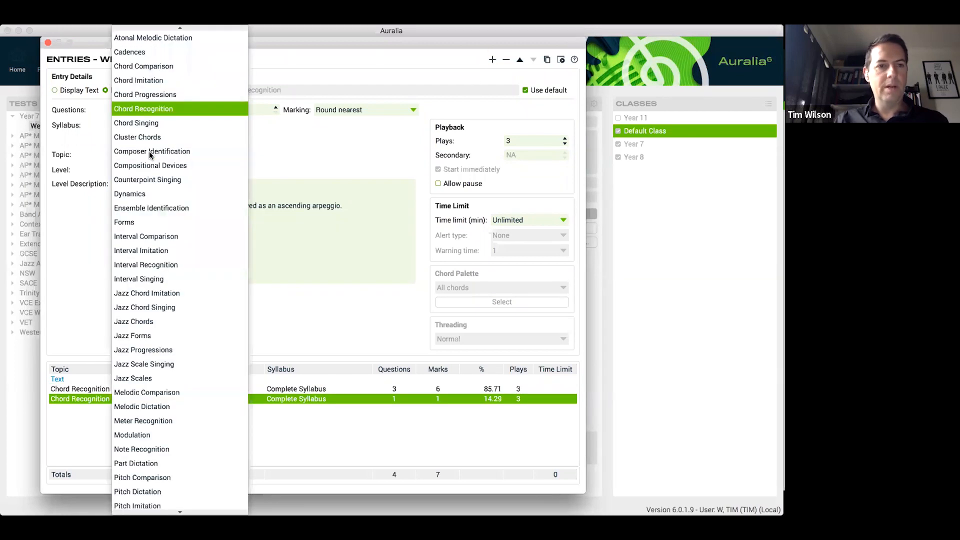
click(167, 264)
click(157, 108)
click(193, 170)
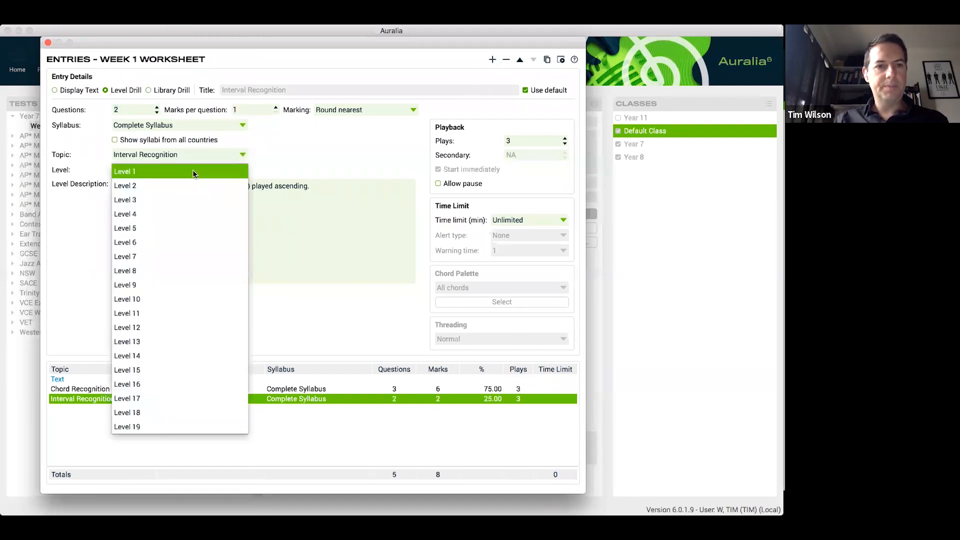
click(190, 211)
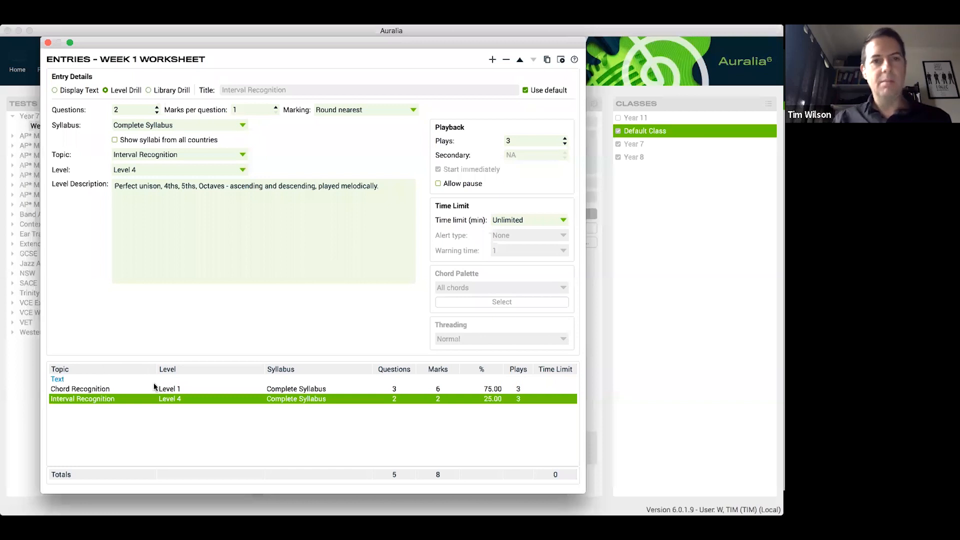
drag(350, 42, 340, 39)
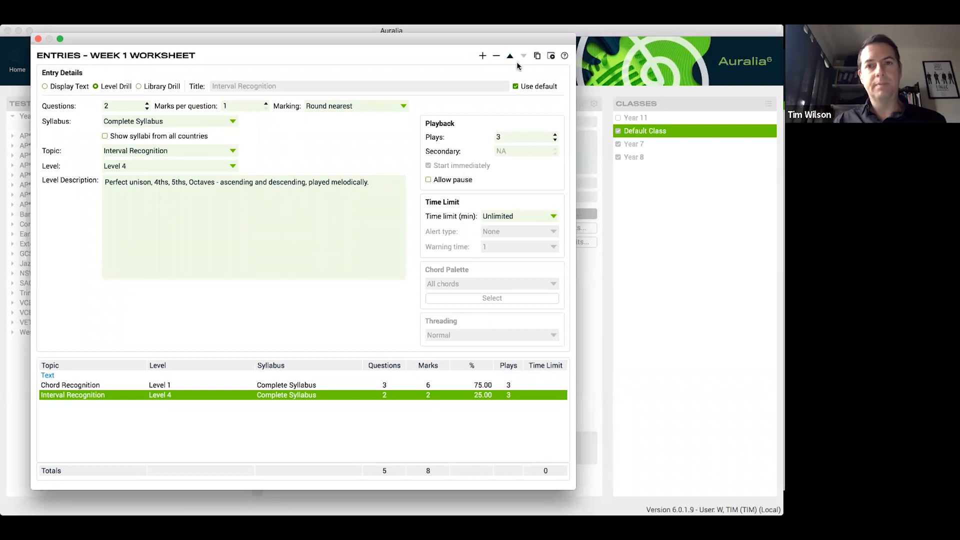
drag(507, 41, 504, 41)
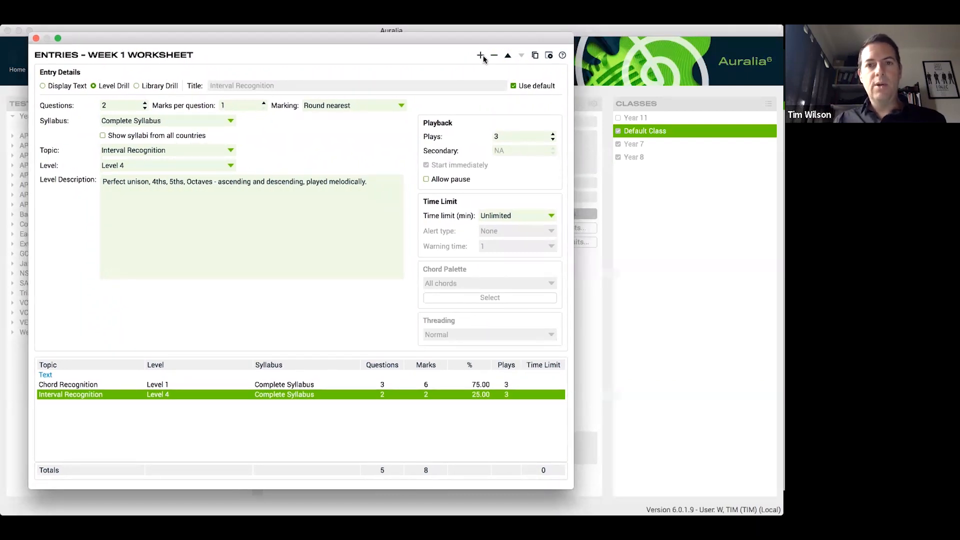
Add a Library Drill entry, search its library questions for "yr7," and select the Contemporary Harmonic Dictation question
click(481, 55)
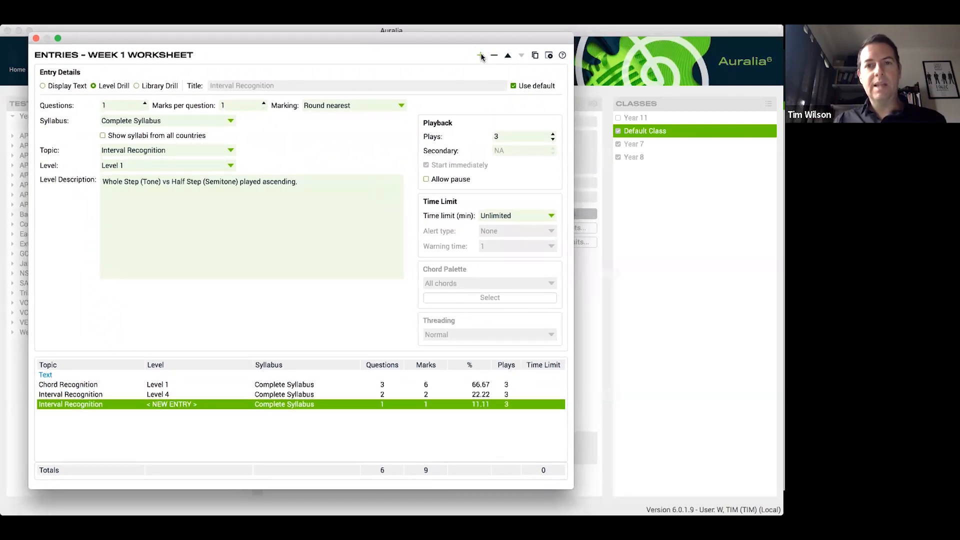
click(161, 86)
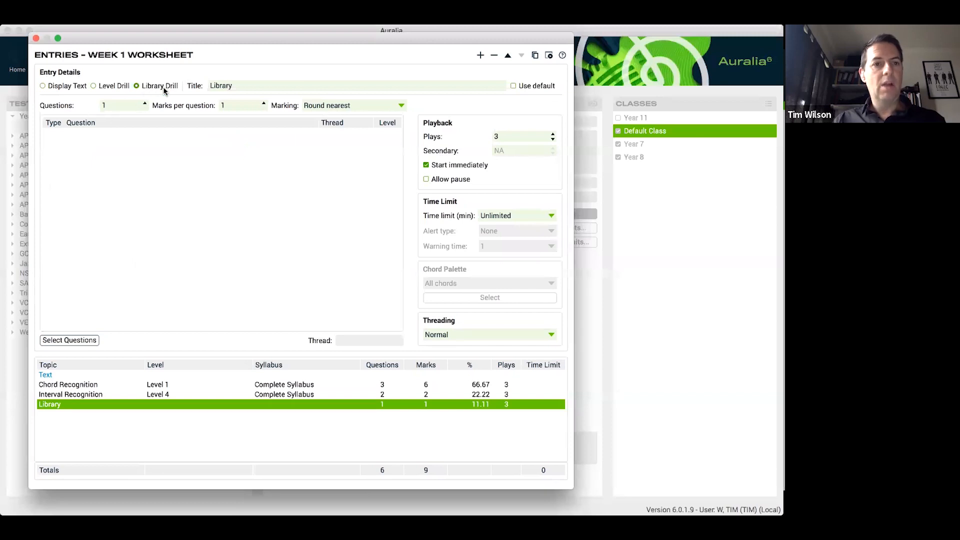
click(73, 342)
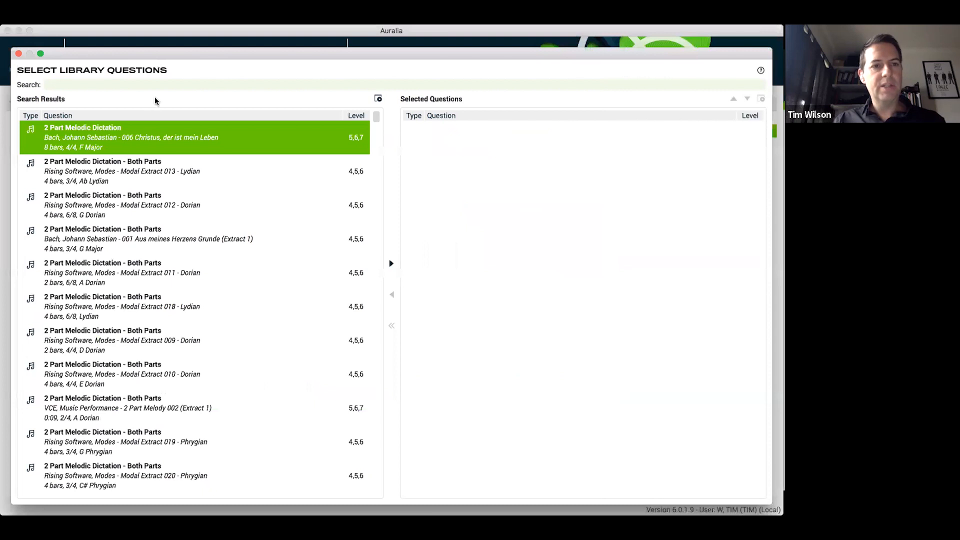
text(yr7,)
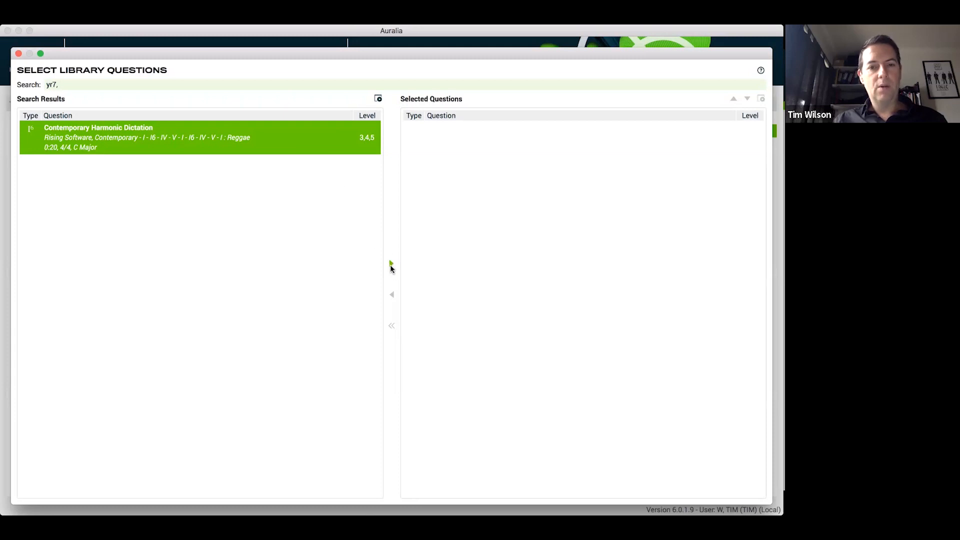
click(391, 263)
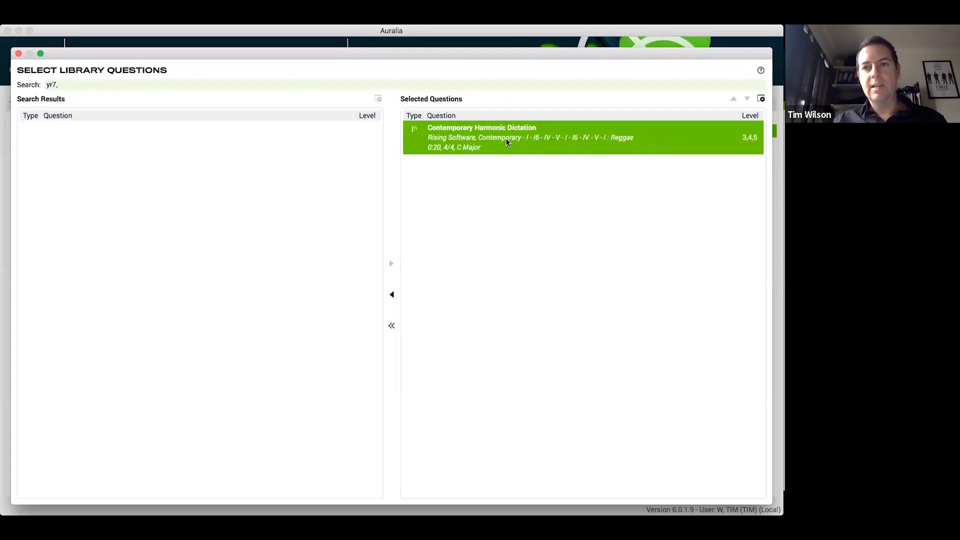
click(19, 54)
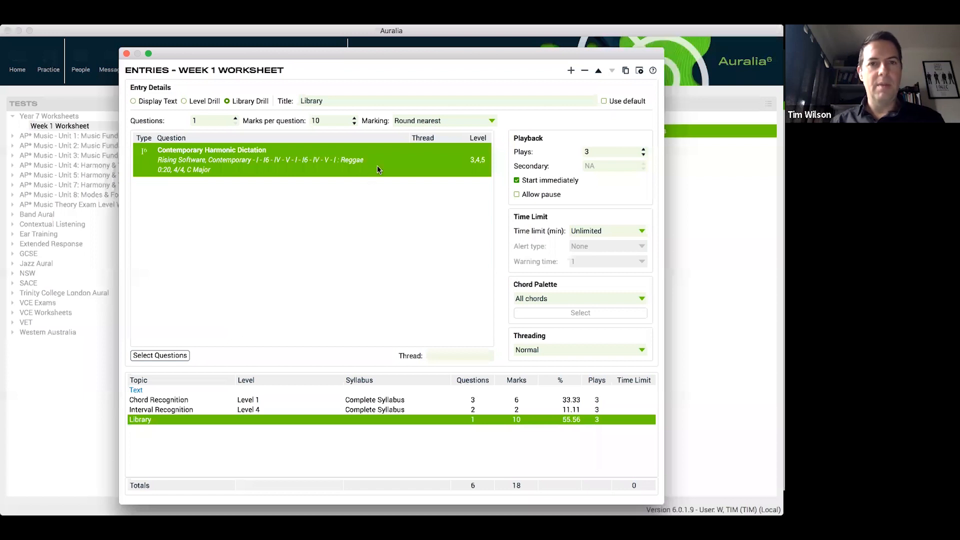
Close the Week 1 Worksheet's entries, accept the media download notice, and set the test's maximum attempts to 3
drag(246, 54, 235, 52)
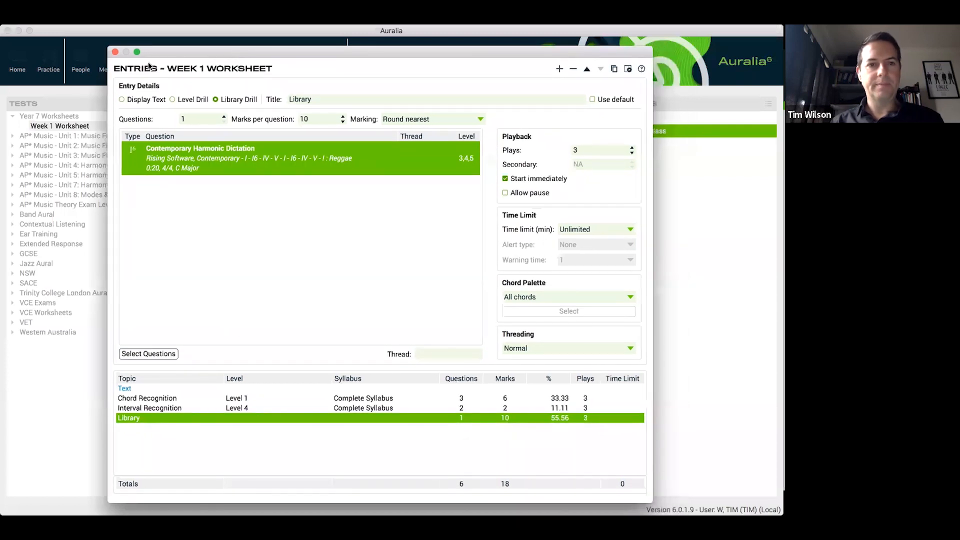
click(115, 52)
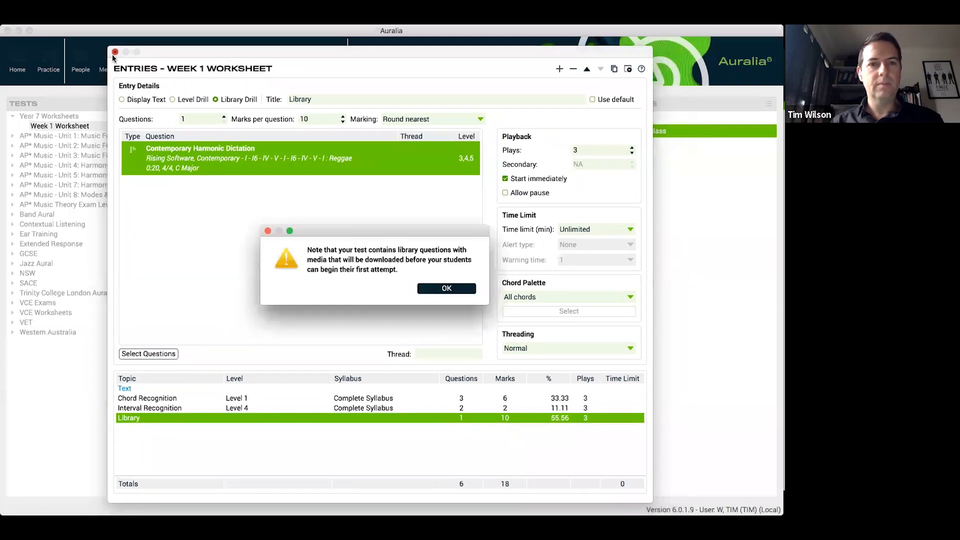
click(446, 289)
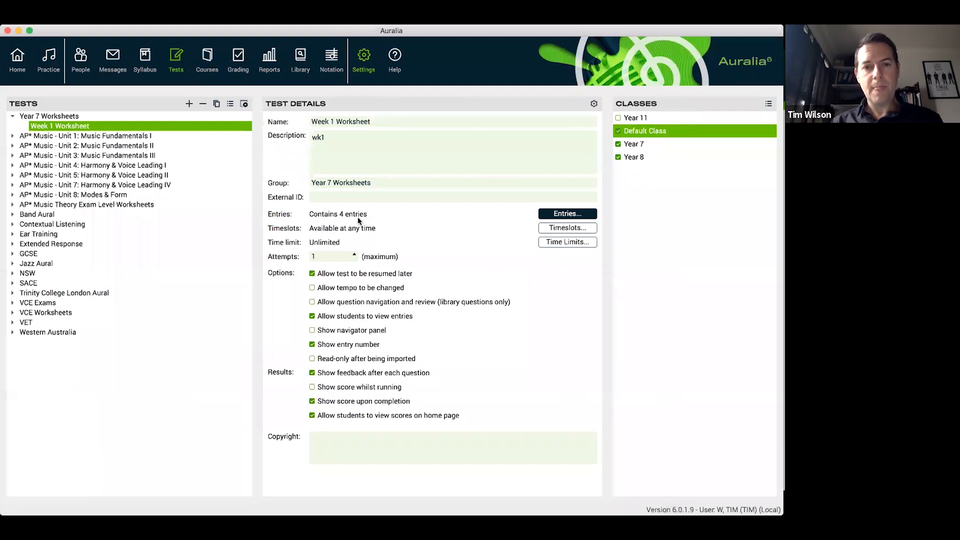
double_click(353, 256)
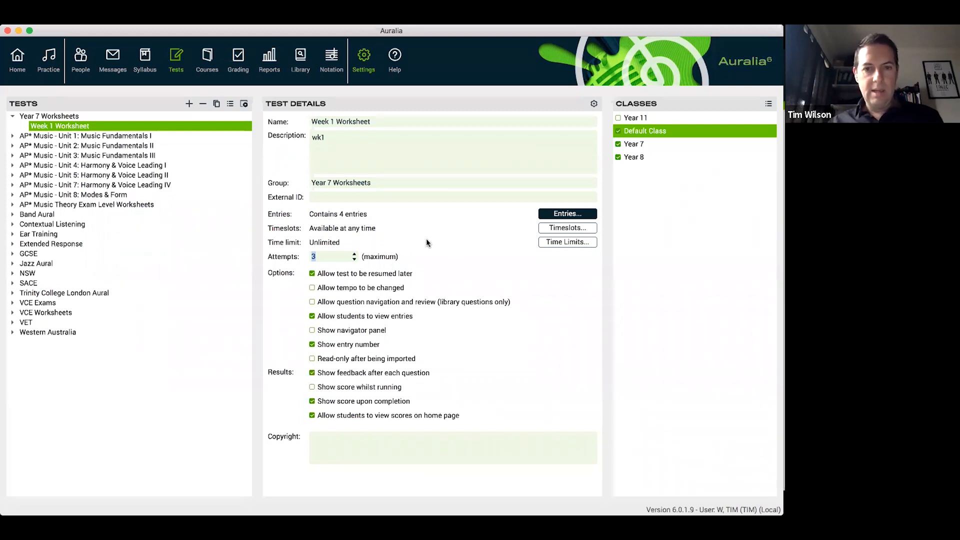
Switch to the cloud-school Auralia window and review which topics and library question types the browser interface supports
key(super+Tab)
key(super+Tab)
key(super+Tab)
key(super+Tab)
key(super+Tab)
key(super+Tab)
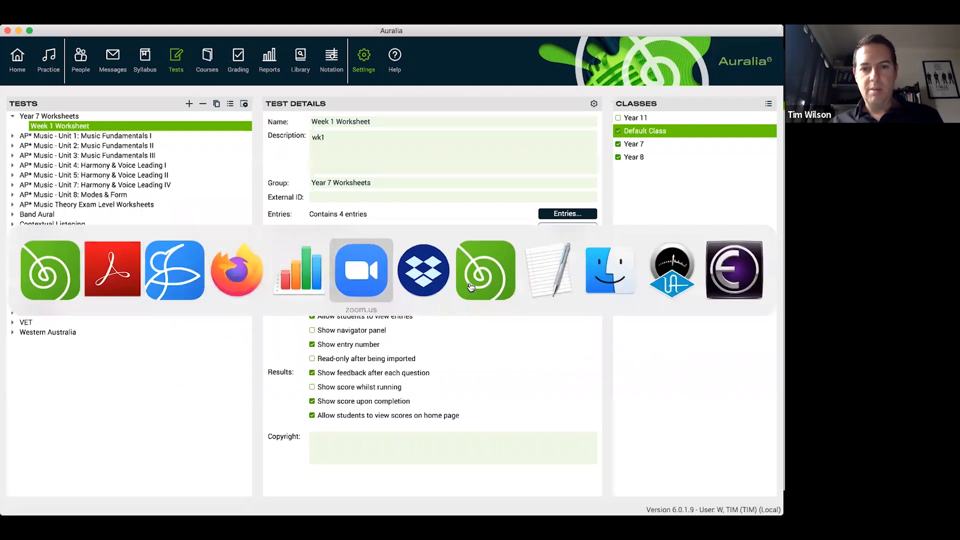
key(super+Tab)
key(super+Tab)
key(super+Tab)
key(super+Tab)
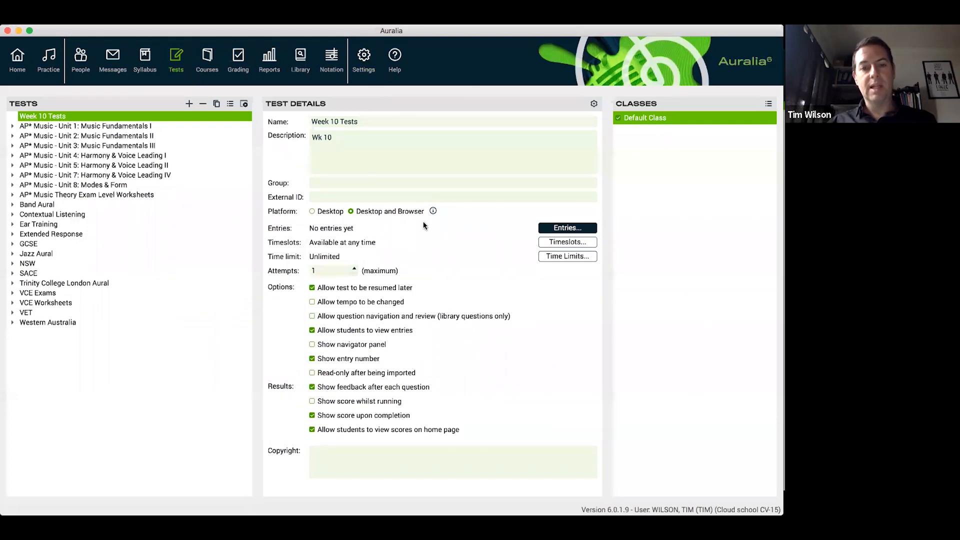
click(433, 211)
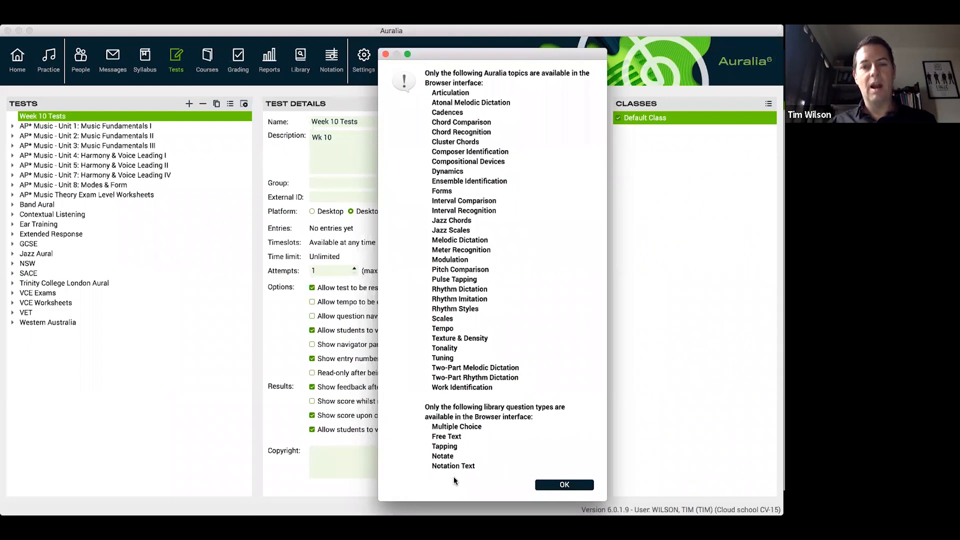
click(568, 487)
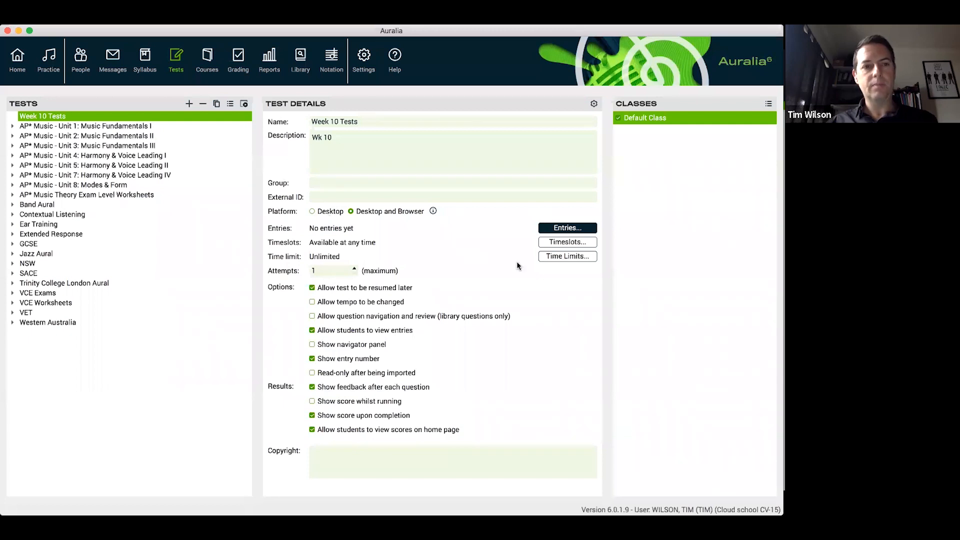
View the details of the Chords - Advanced test in the Ear Training group and switch back to the local Auralia window
double_click(58, 226)
click(81, 235)
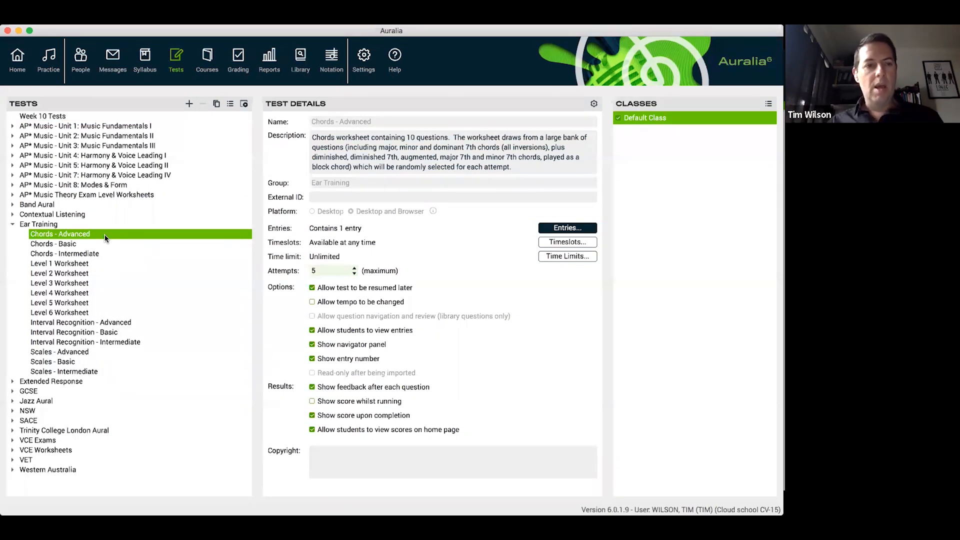
key(super+Tab)
key(super+Tab)
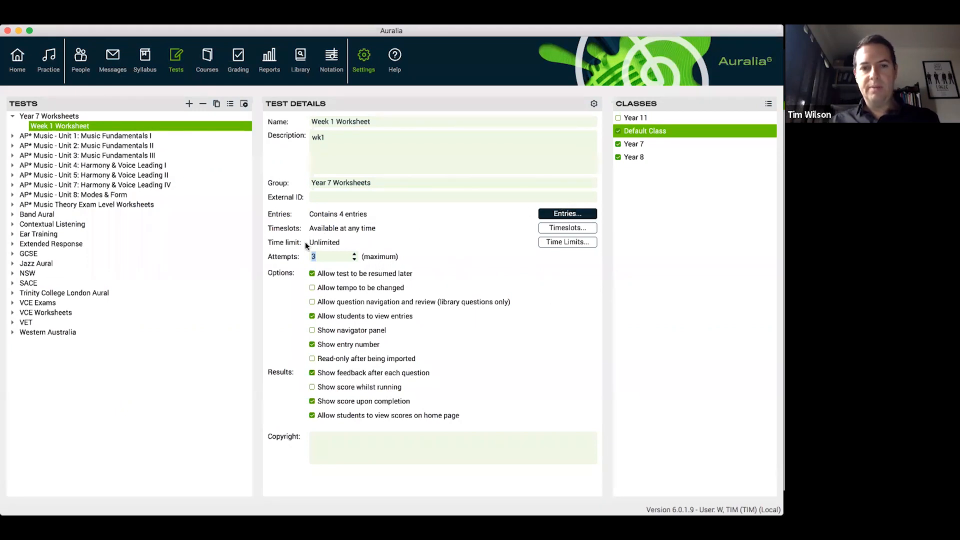
Add a timeslot to the Week 1 Worksheet from 7/4/20 9:00 AM until 14/4/20 6:00 PM in the student's local time
click(574, 226)
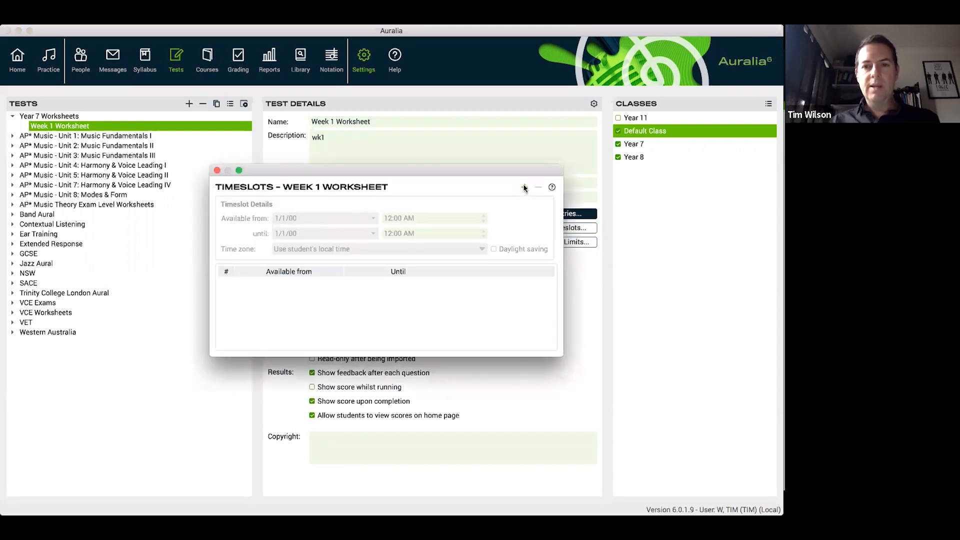
click(524, 188)
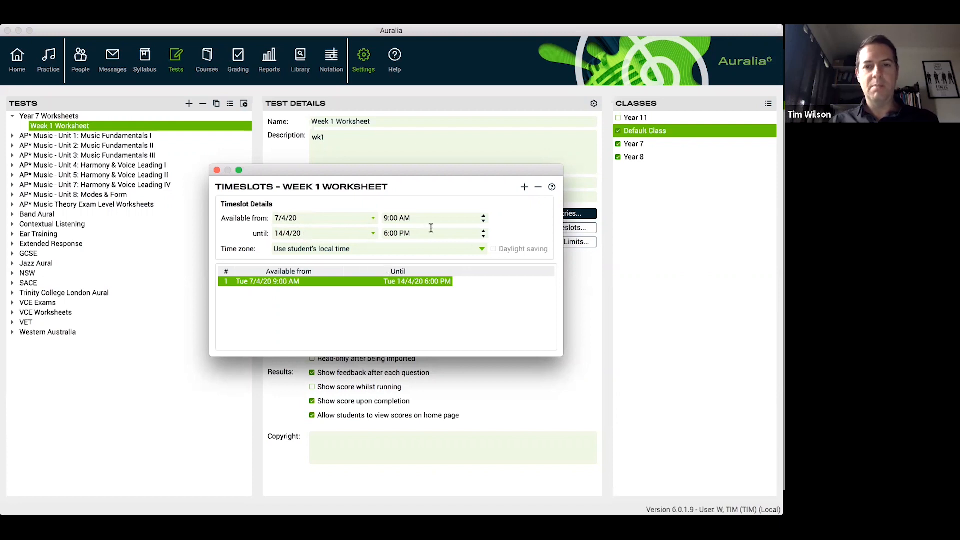
click(216, 171)
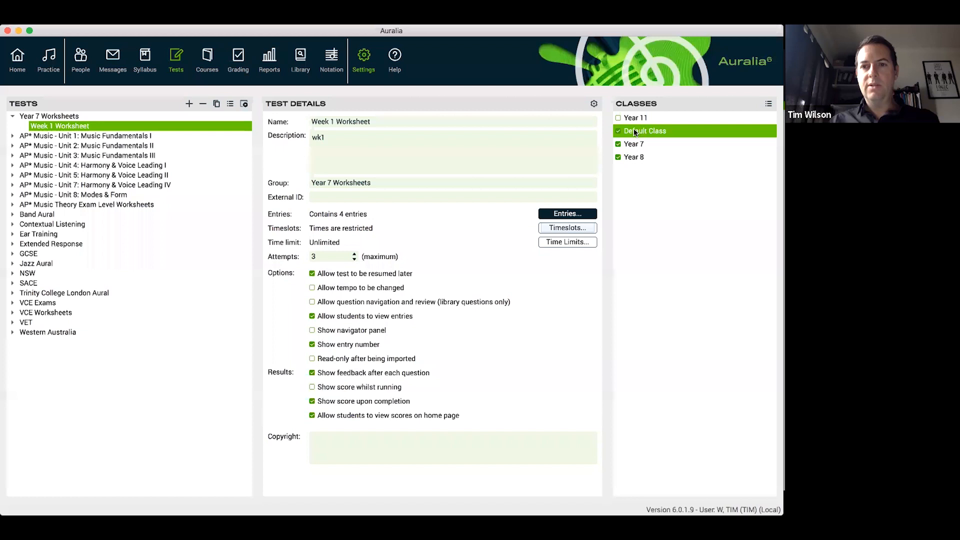
Check how the Week 1 Worksheet appears as a priority task on the home page and return to the tests
click(17, 60)
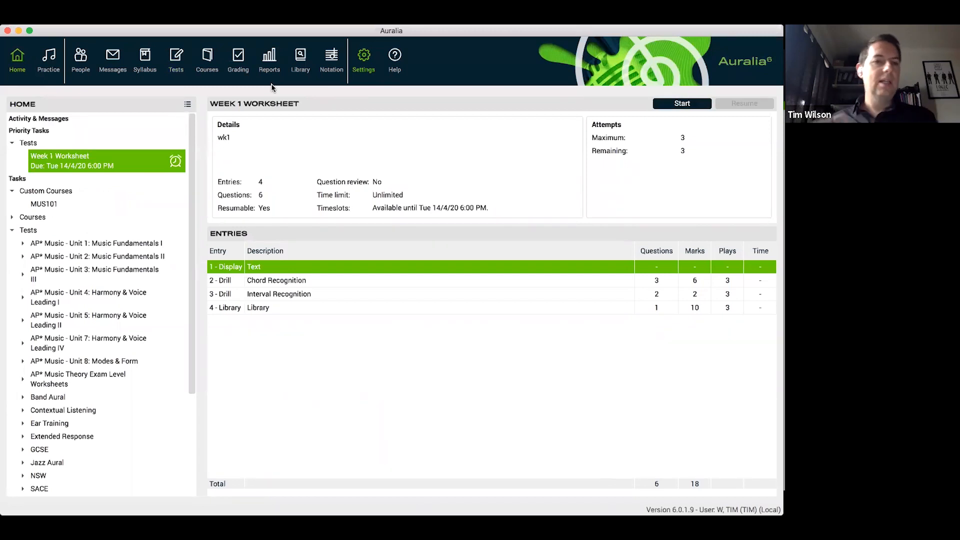
click(176, 64)
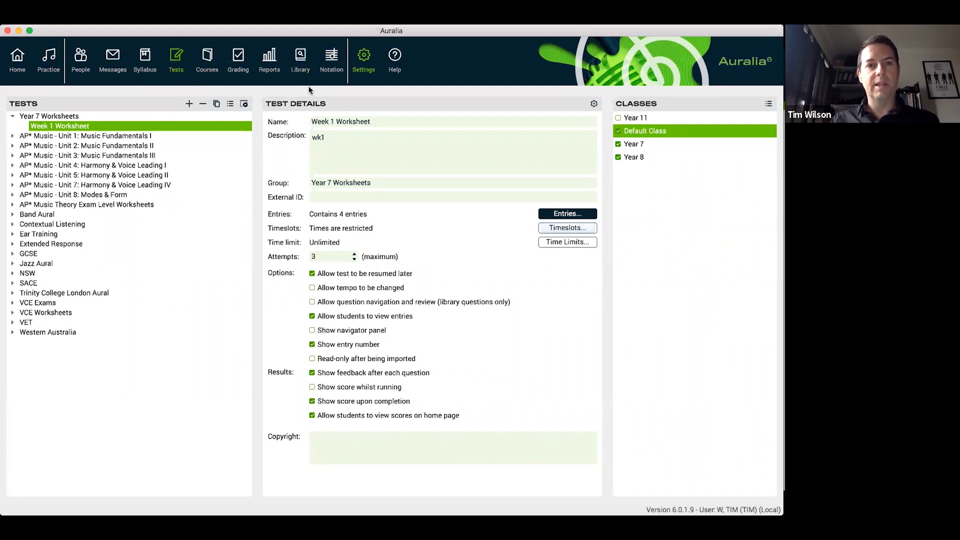
Look at the report options and the Worksheets, Quizzes & Exams slide, and return to Auralia's tests
click(267, 70)
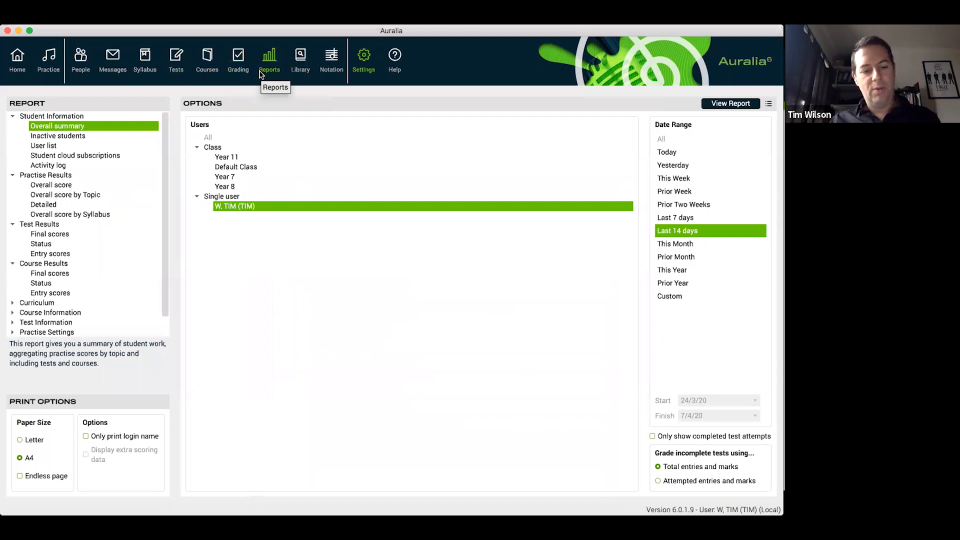
key(super+Tab)
key(super+Tab)
key(super+Tab)
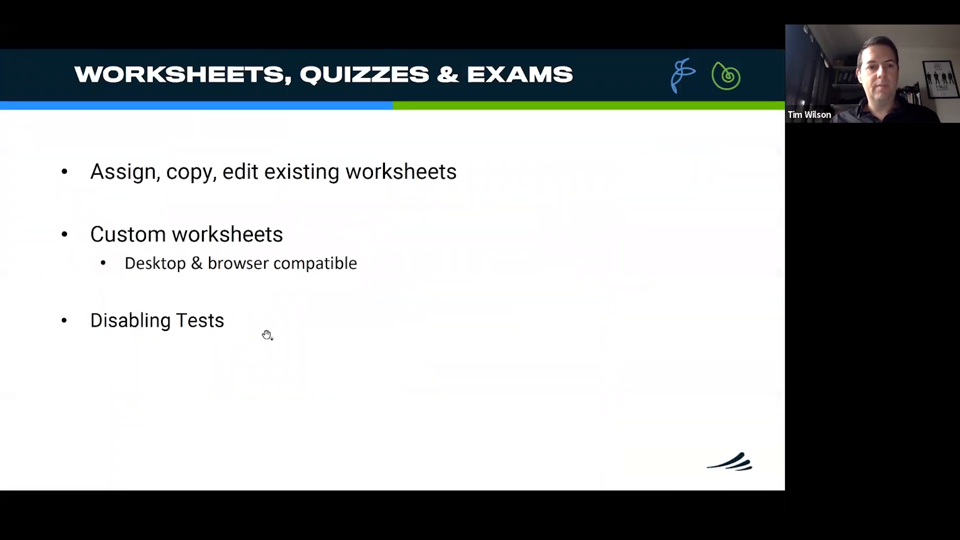
key(super+Tab)
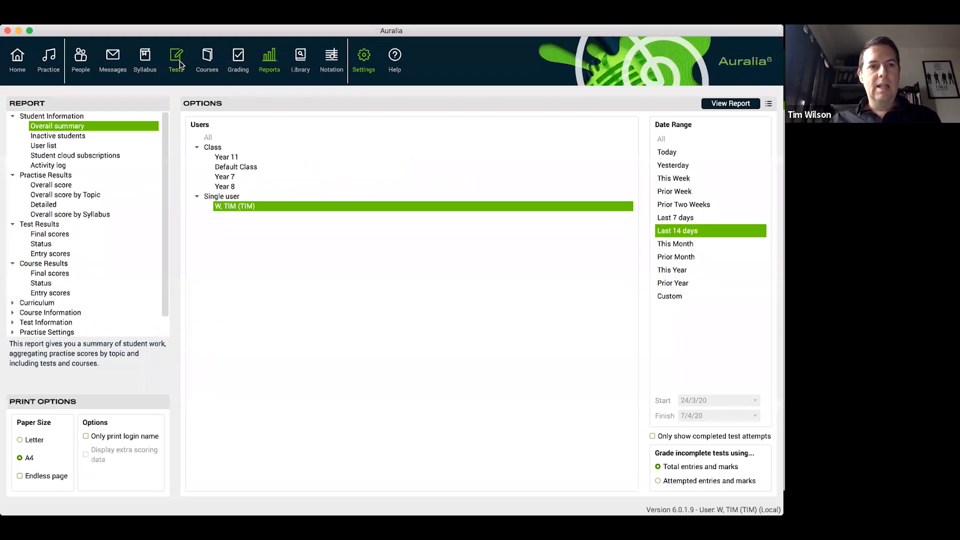
click(178, 61)
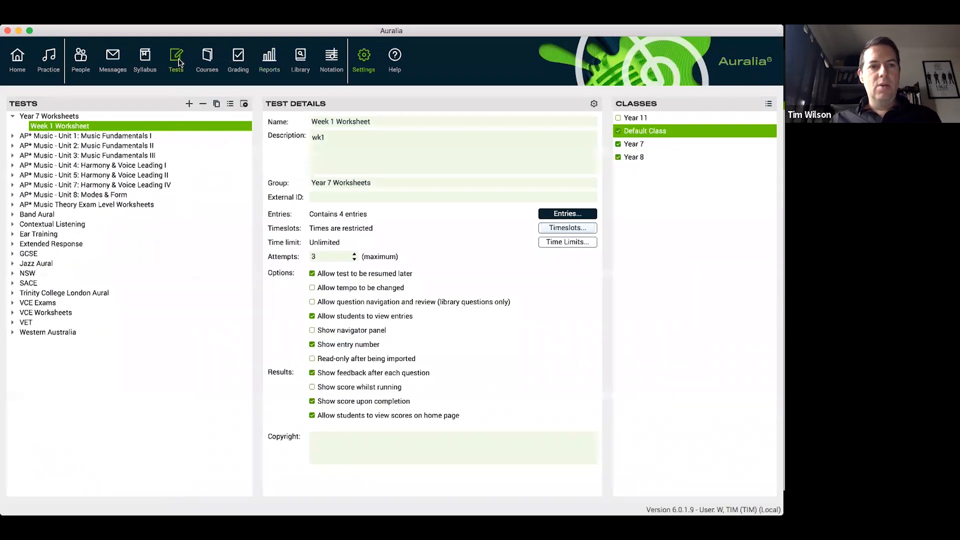
Review the courses and tests listed under the home page's tasks and return to the Week 1 Worksheet's test details
click(18, 62)
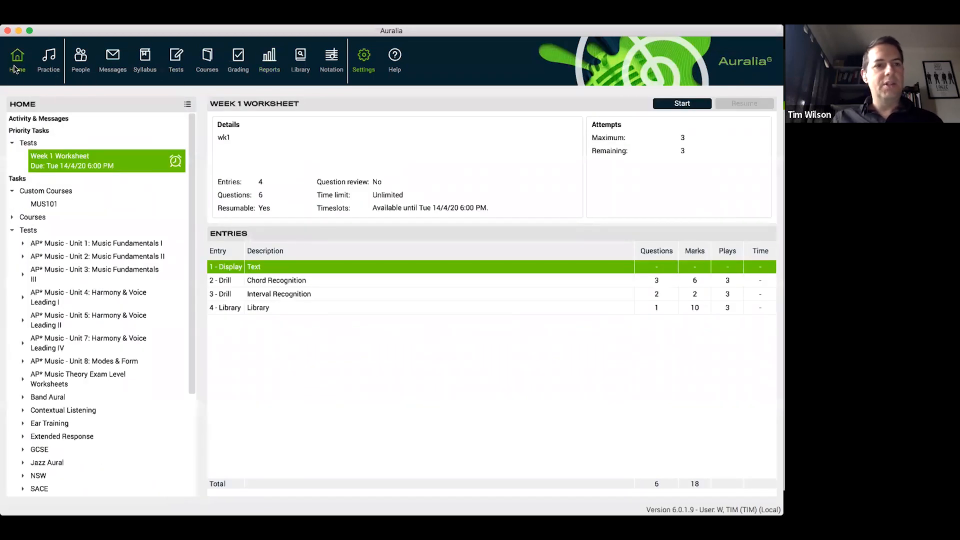
click(11, 219)
click(12, 218)
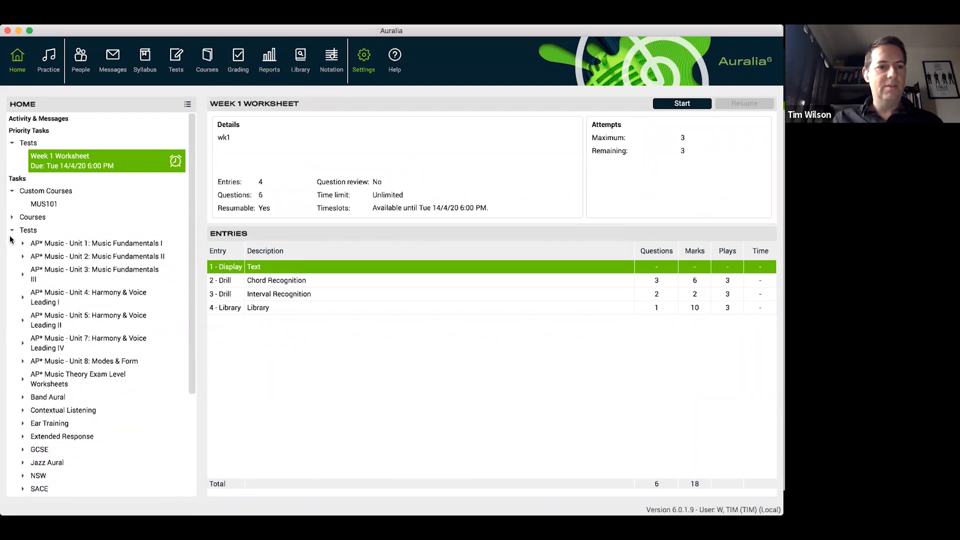
click(11, 230)
click(12, 230)
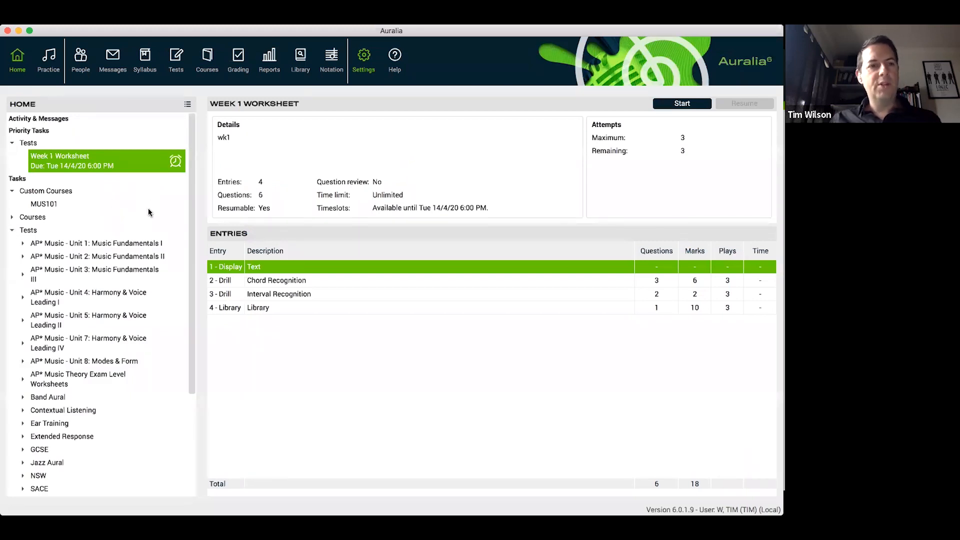
click(176, 65)
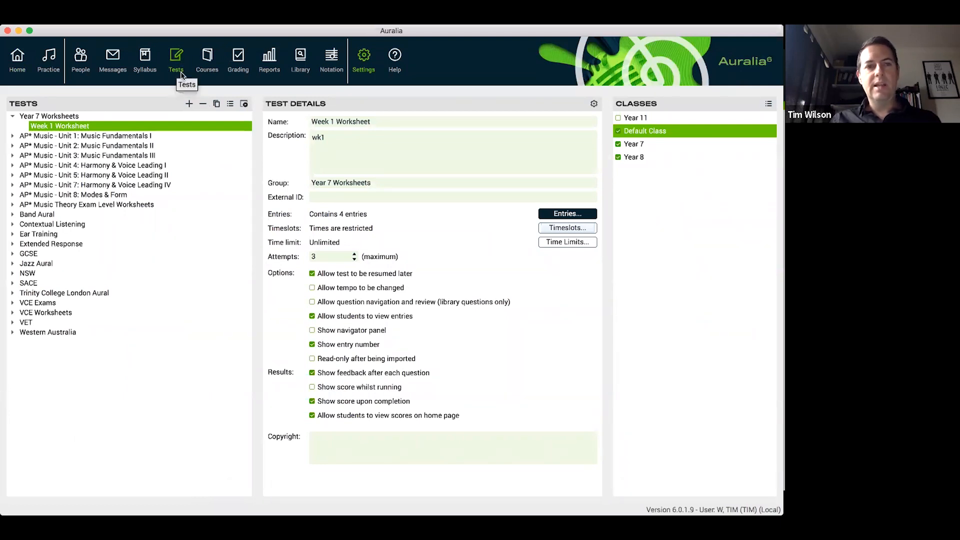
Review the class options for the Week 1 Worksheet, including disabling all tests for the selected Year 7 class, leaving the class assignments as they are
click(767, 103)
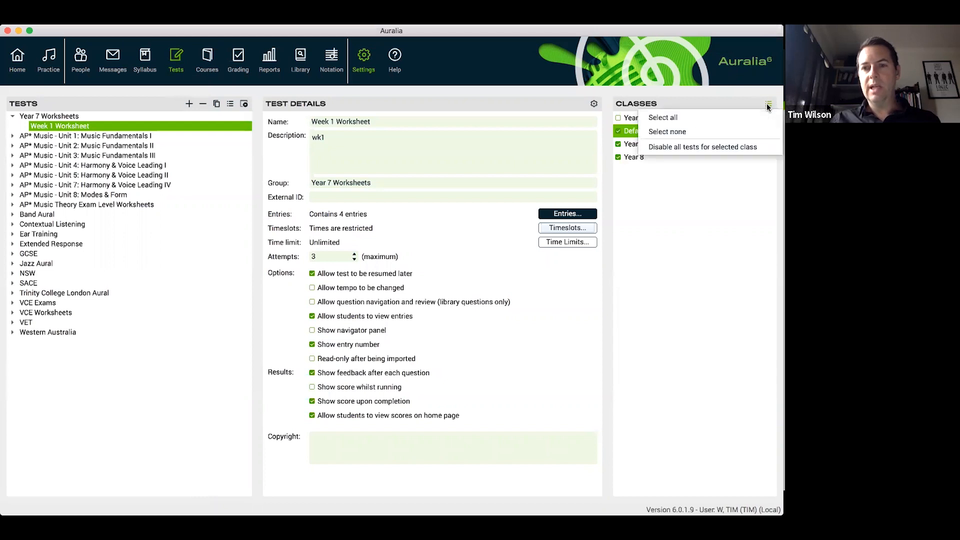
click(703, 194)
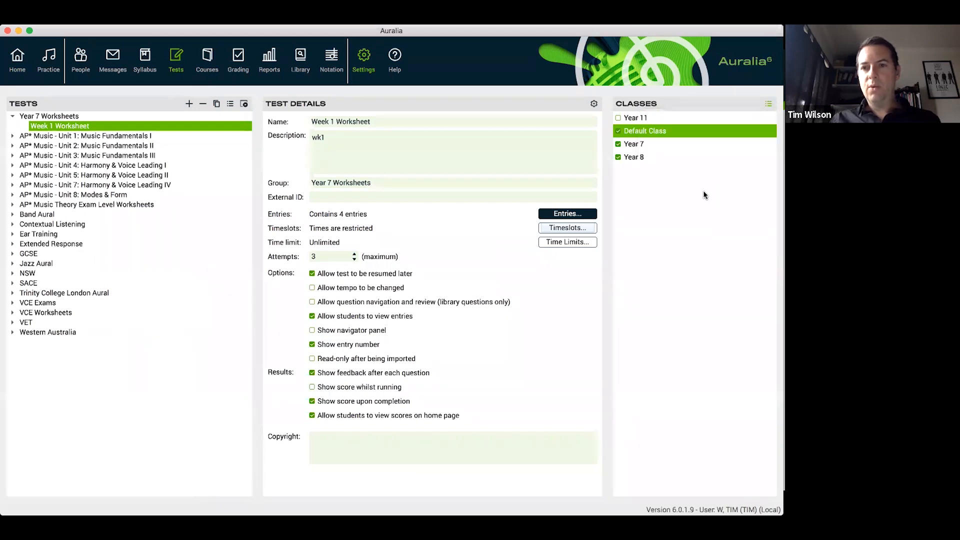
click(641, 139)
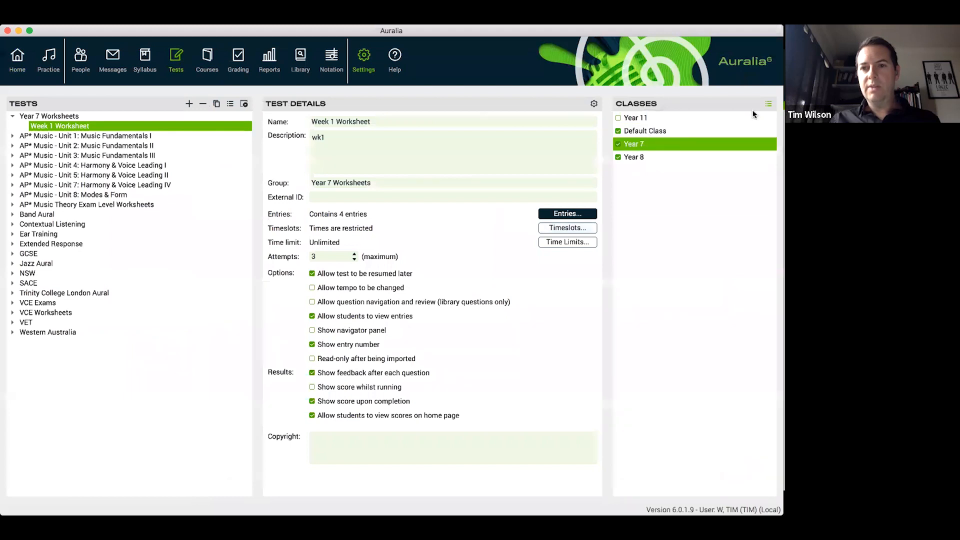
click(768, 104)
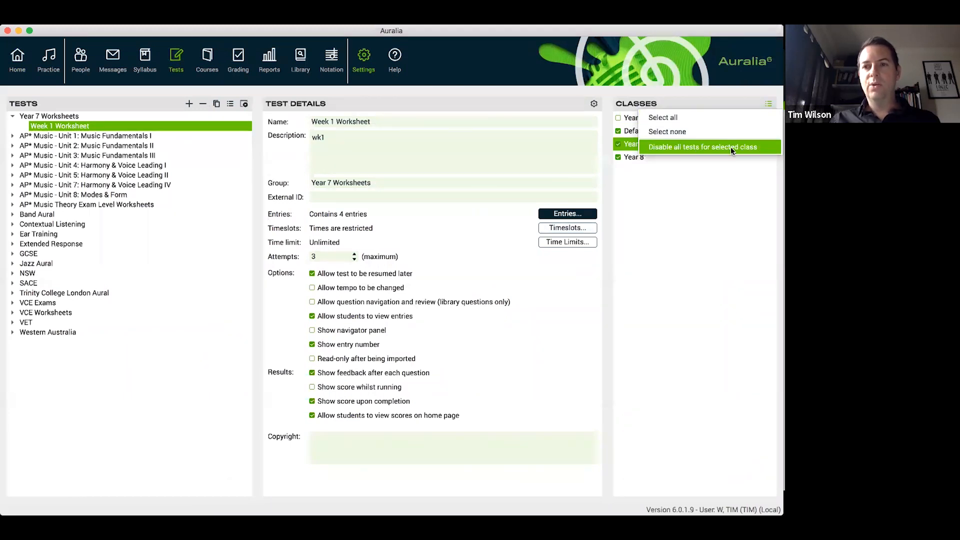
click(691, 223)
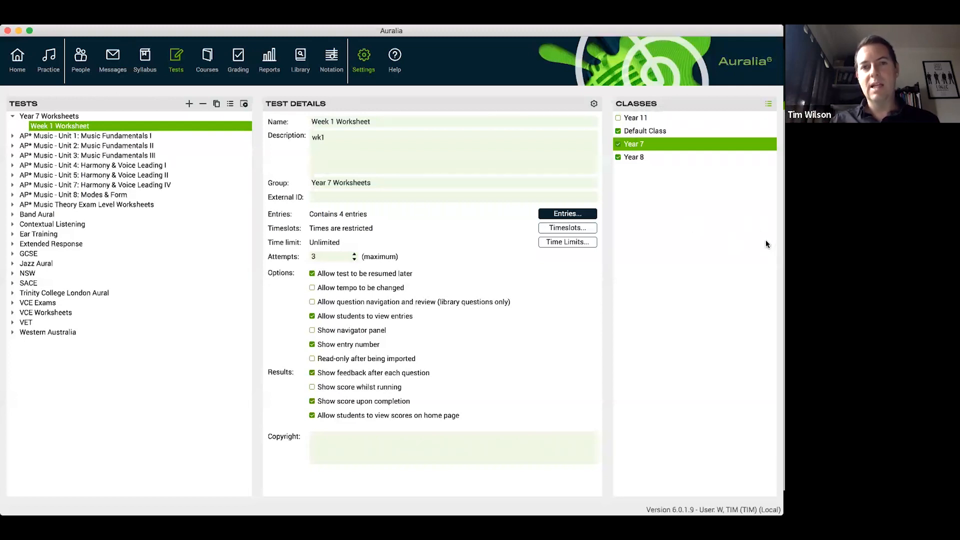
click(643, 157)
click(649, 132)
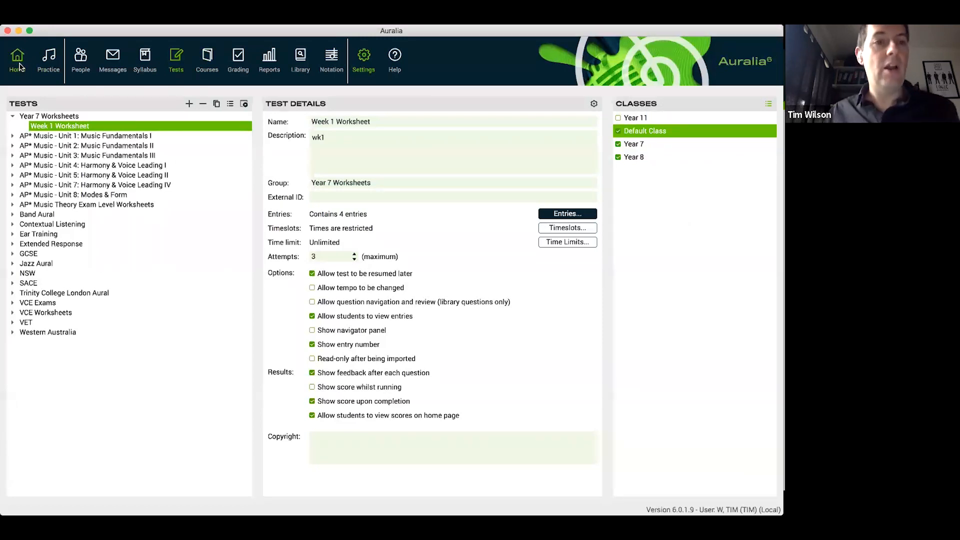
Generate the Overall summary report for the single user with the date range This Year
click(272, 67)
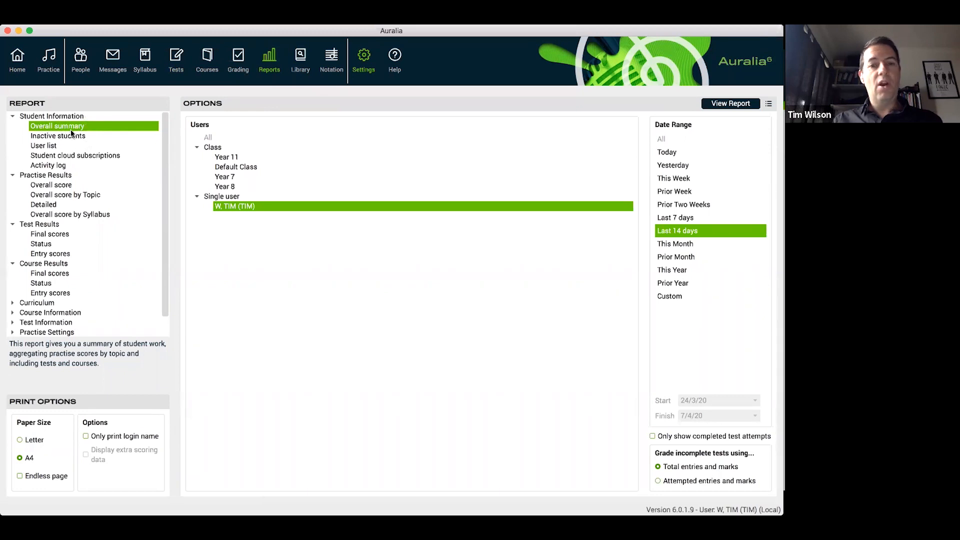
click(677, 284)
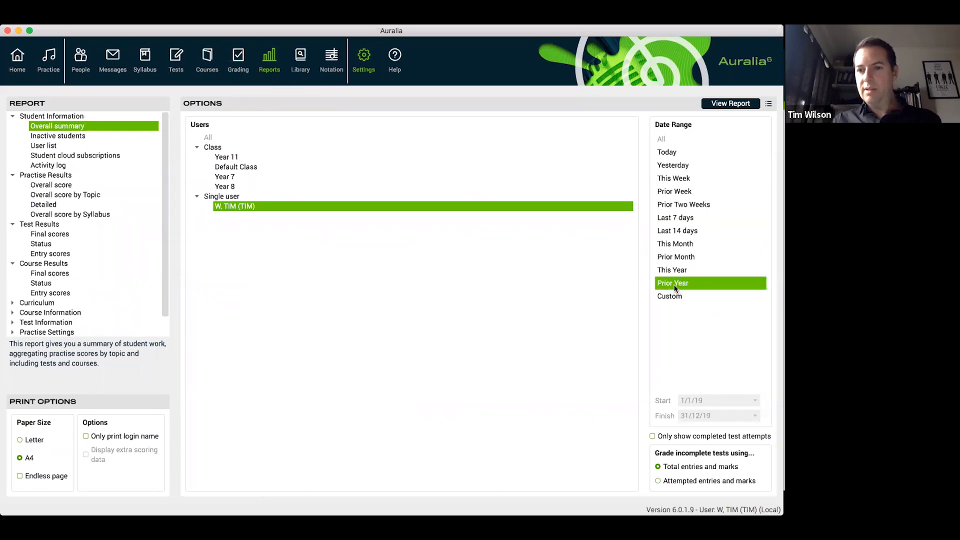
click(680, 270)
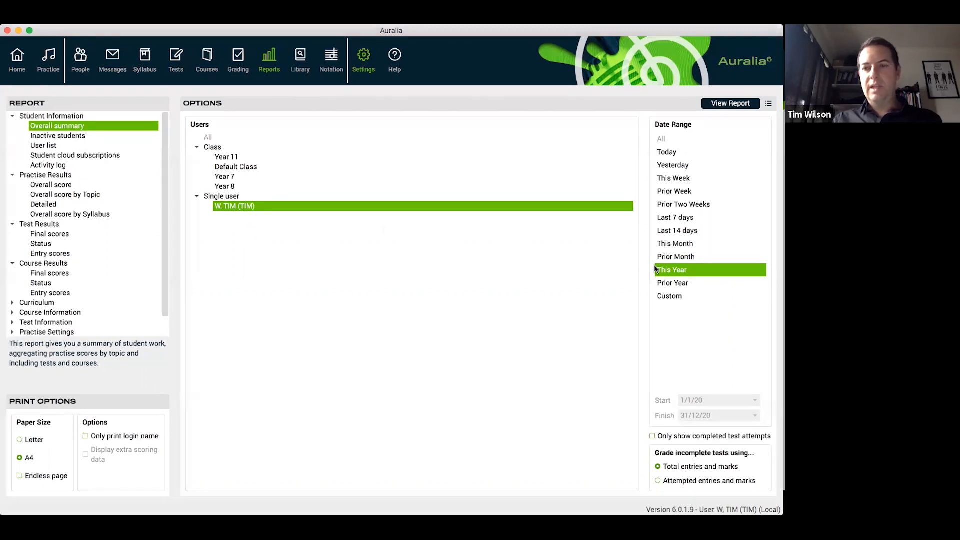
click(726, 104)
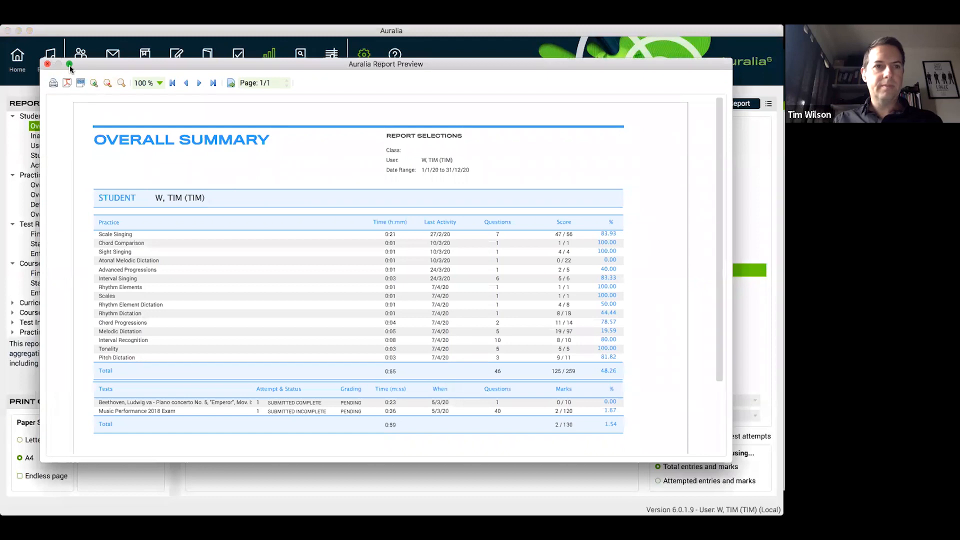
Examine the practice scores, test statuses and export options in the enlarged Overall Summary report preview, and close it
click(69, 64)
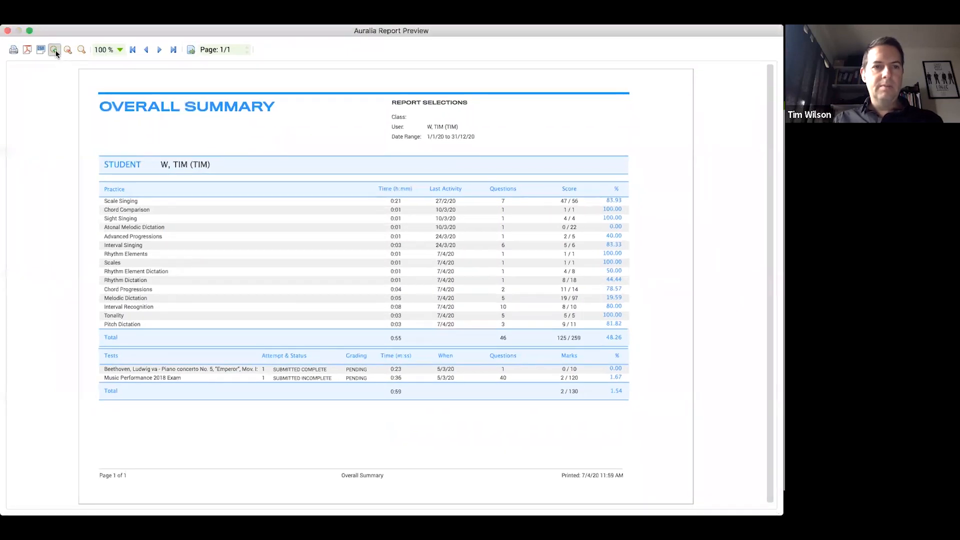
click(54, 50)
scroll(322, 212, down, 3)
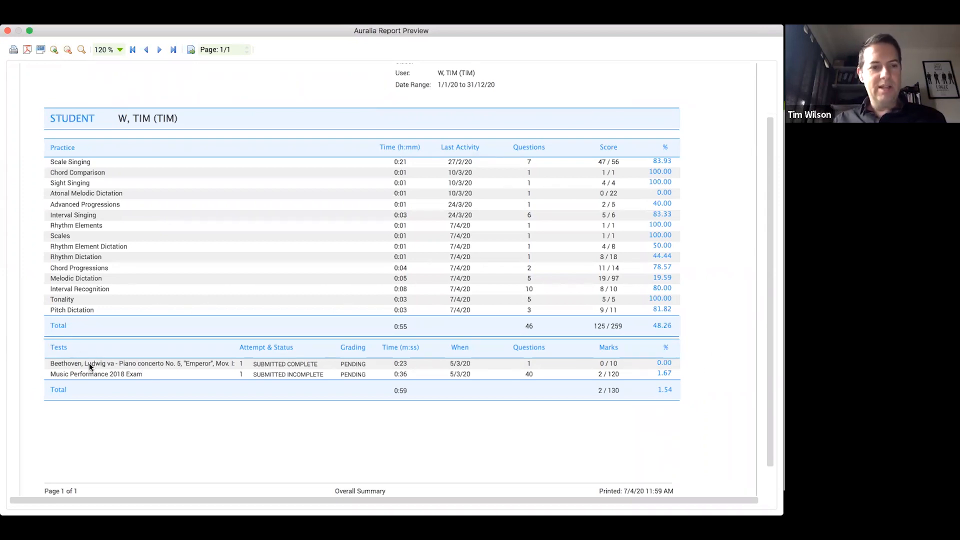
scroll(98, 363, down, 2)
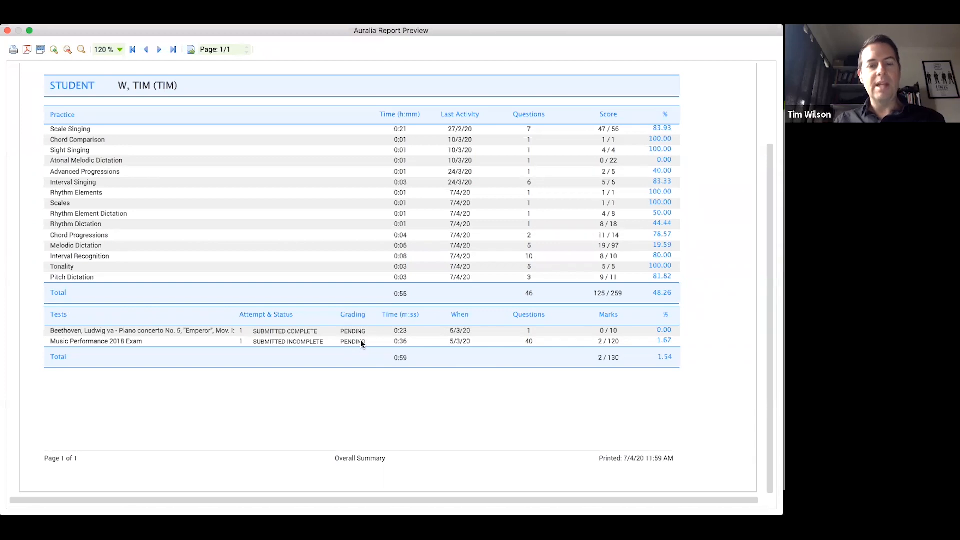
scroll(361, 340, up, 3)
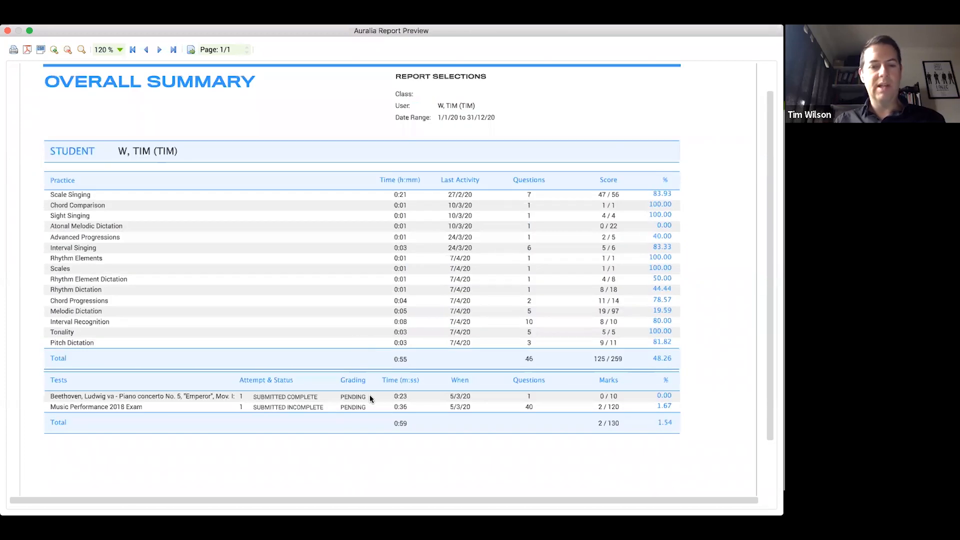
scroll(370, 398, down, 2)
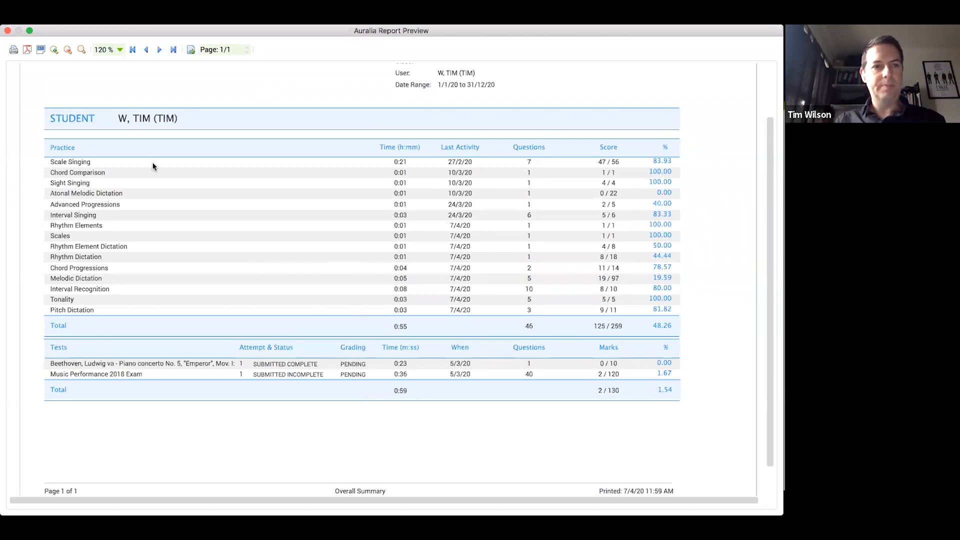
scroll(153, 166, up, 3)
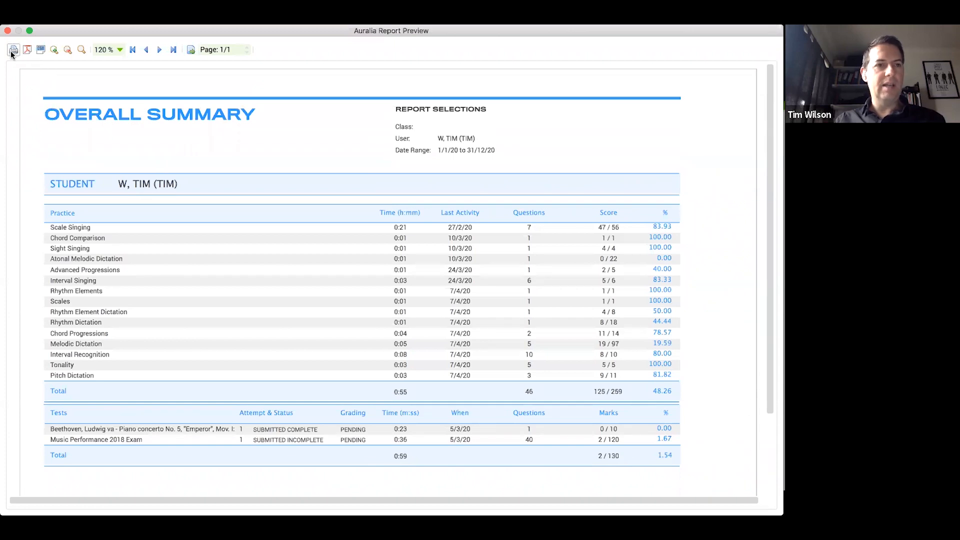
click(41, 51)
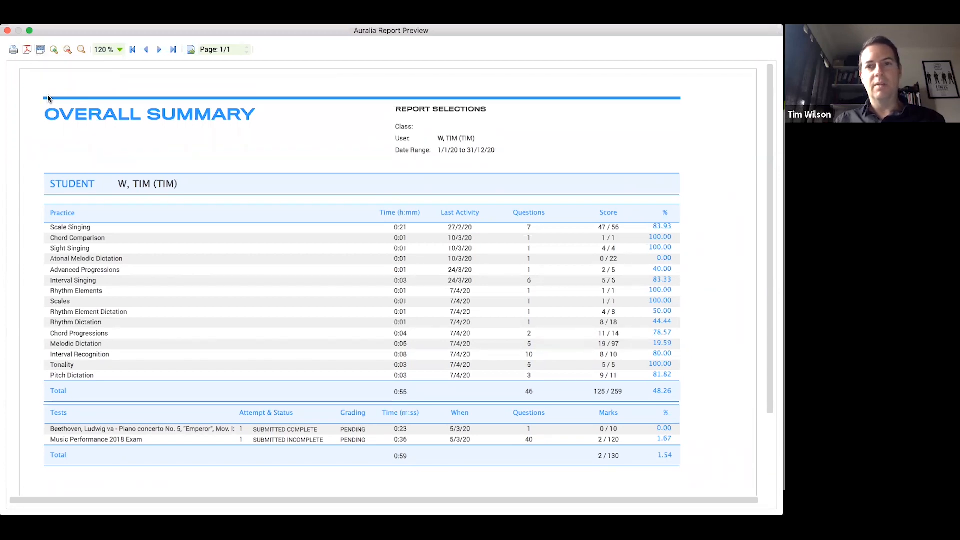
click(8, 30)
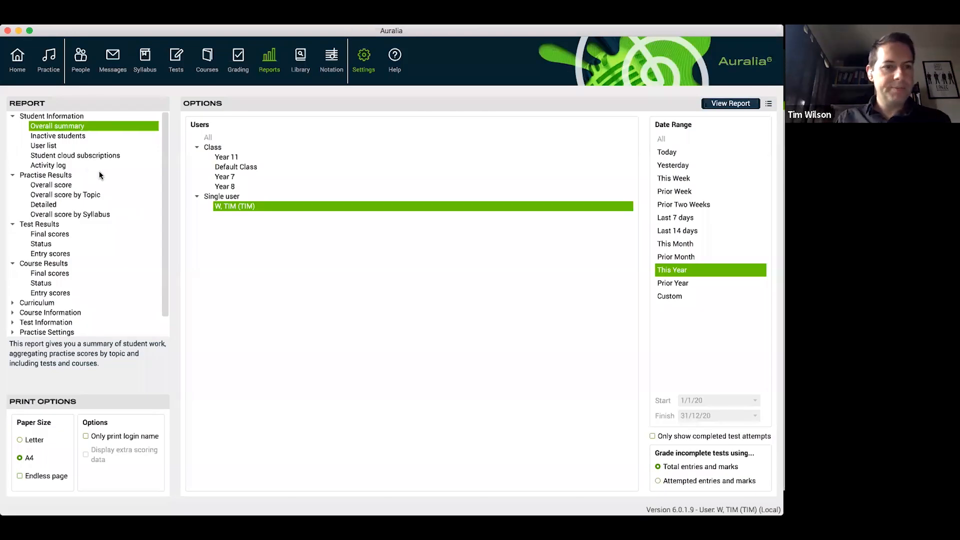
Generate the Test Results Final scores report for the single user for This Year, review it and close the preview
click(59, 234)
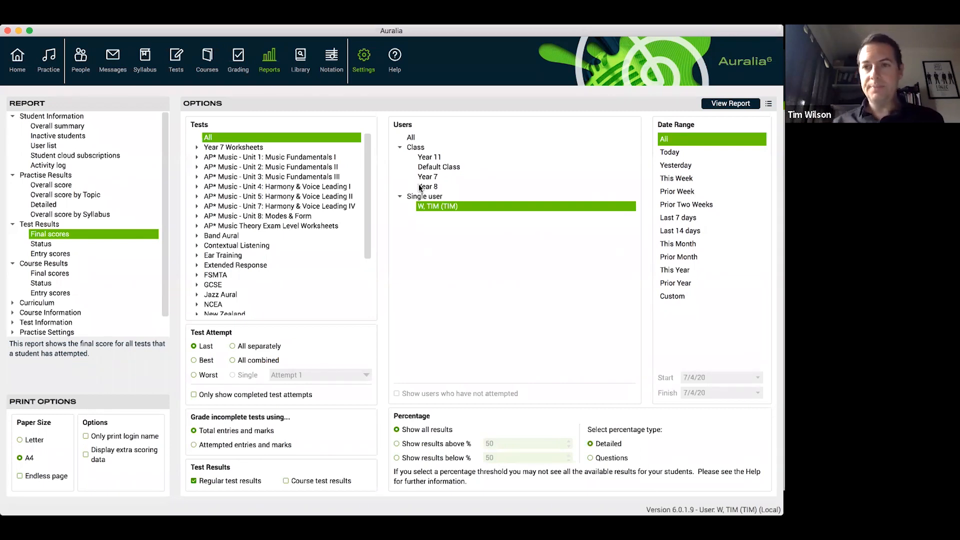
click(672, 270)
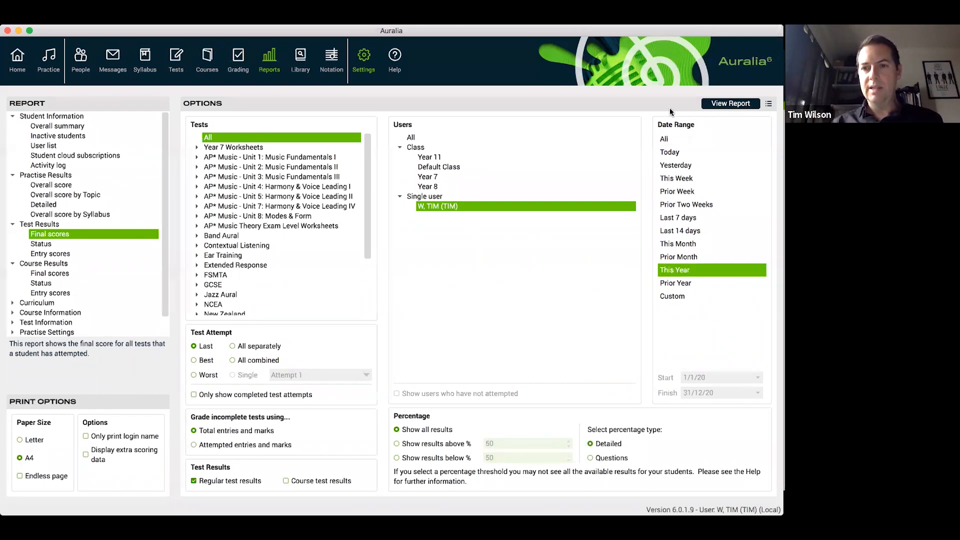
click(725, 105)
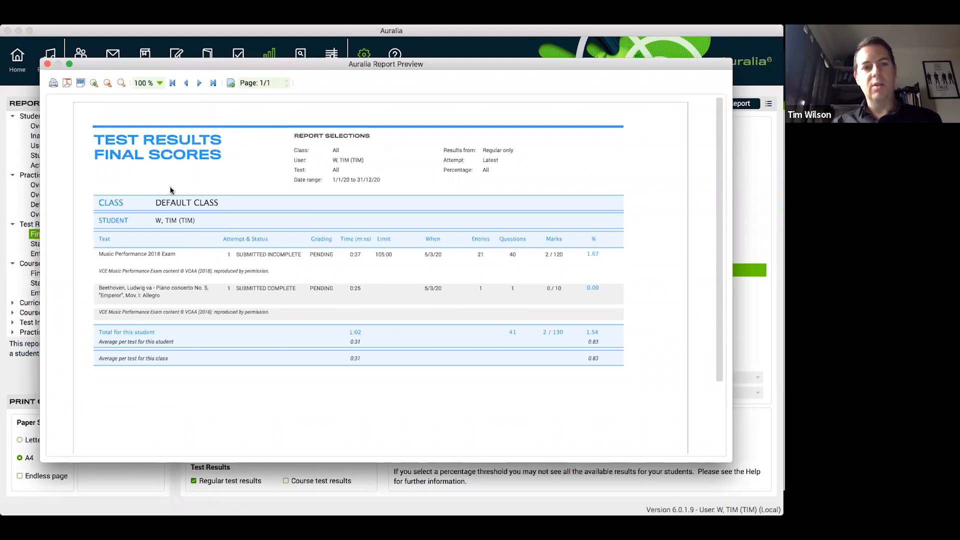
drag(170, 68, 173, 91)
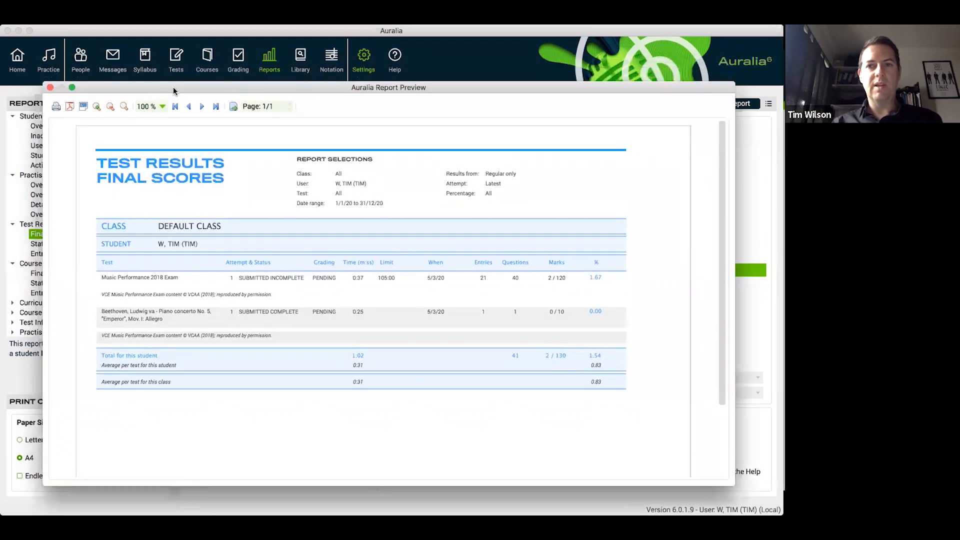
click(49, 87)
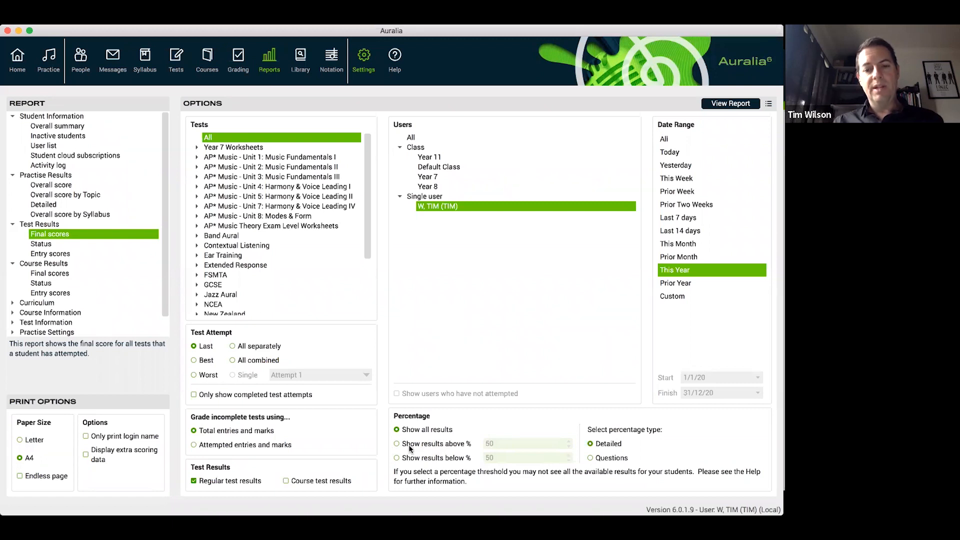
Try the percentage filters for results above 50% and below 50%, and return to showing all results
click(449, 445)
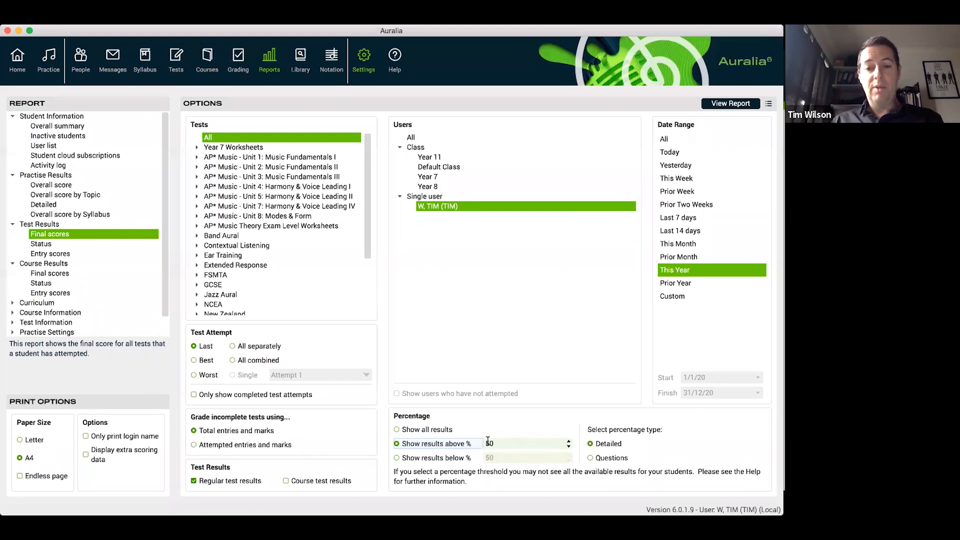
click(407, 458)
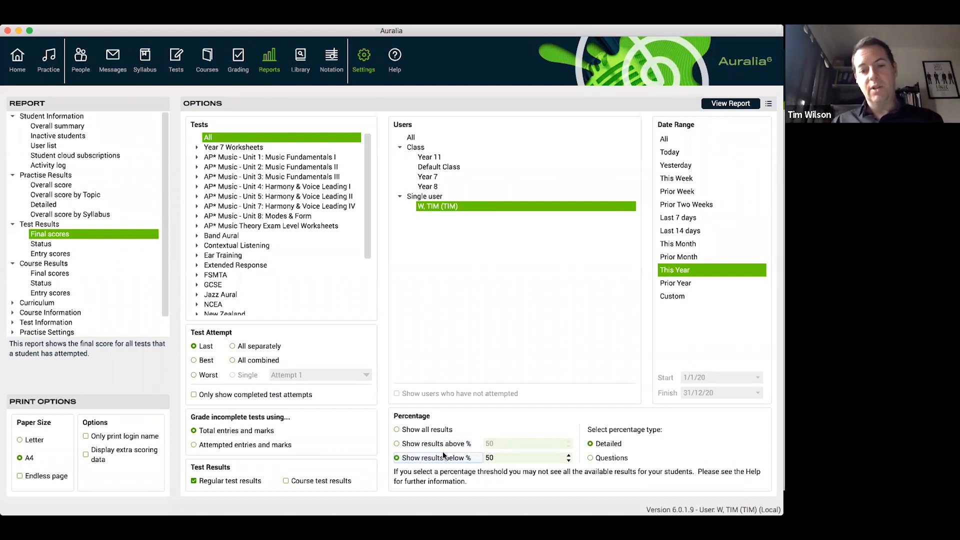
click(426, 431)
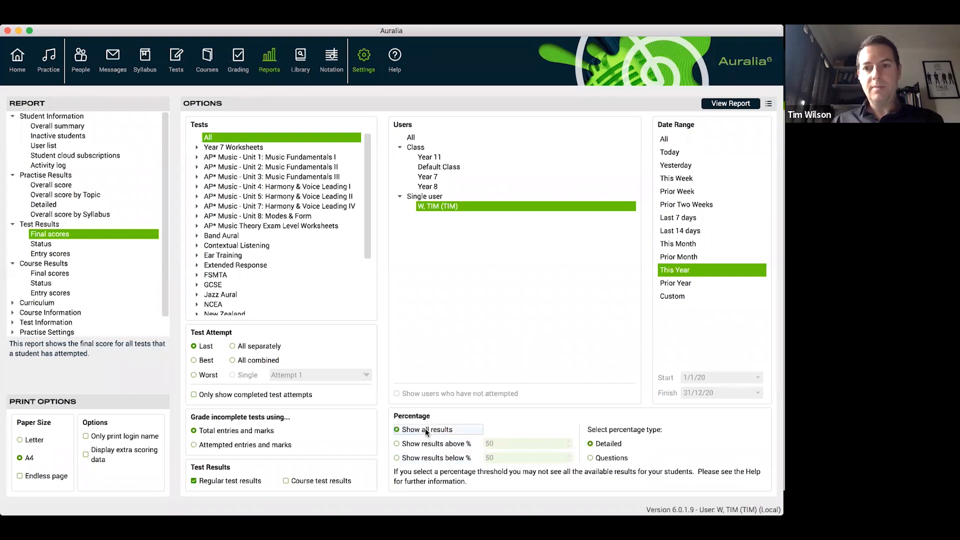
Look through the available report types and open the options of the Practise Results Overall score report
scroll(122, 255, down, 2)
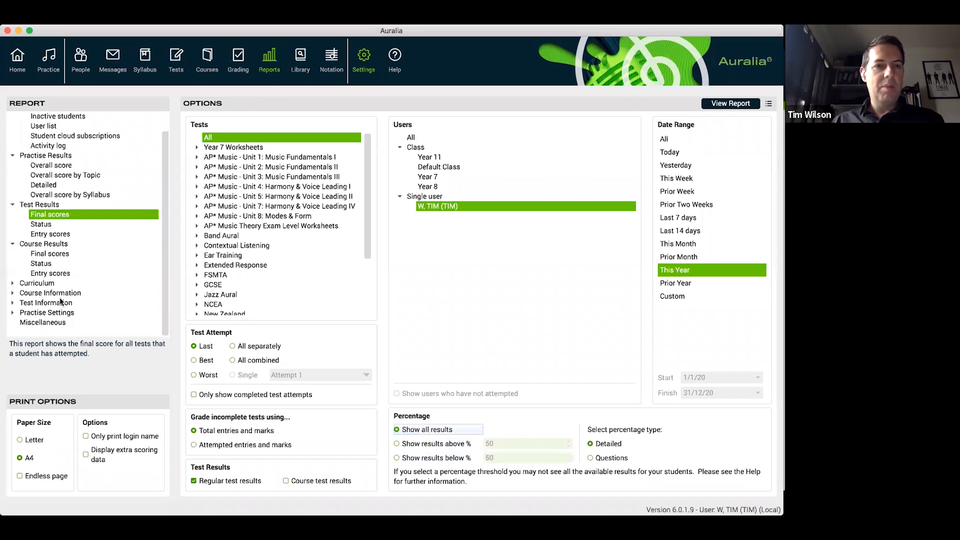
scroll(60, 300, up, 2)
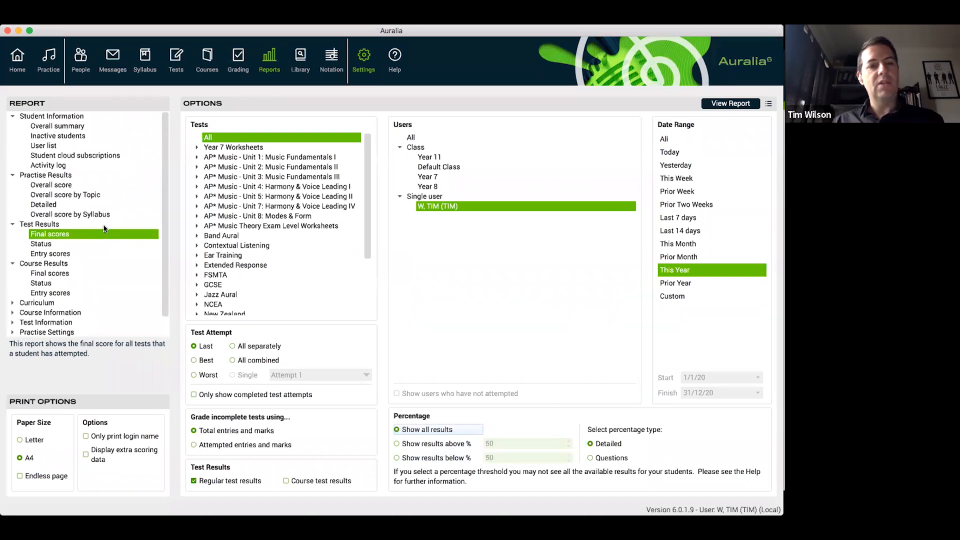
click(78, 184)
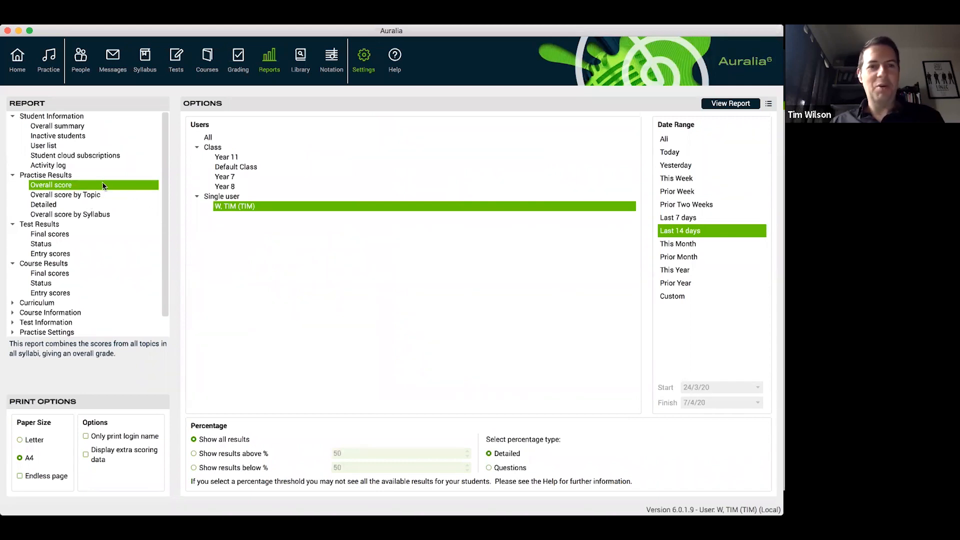
Switch to the Adobe Acrobat Reader presentation and go through the Reports and Q&A slides to the Resources slide
key(super+Tab)
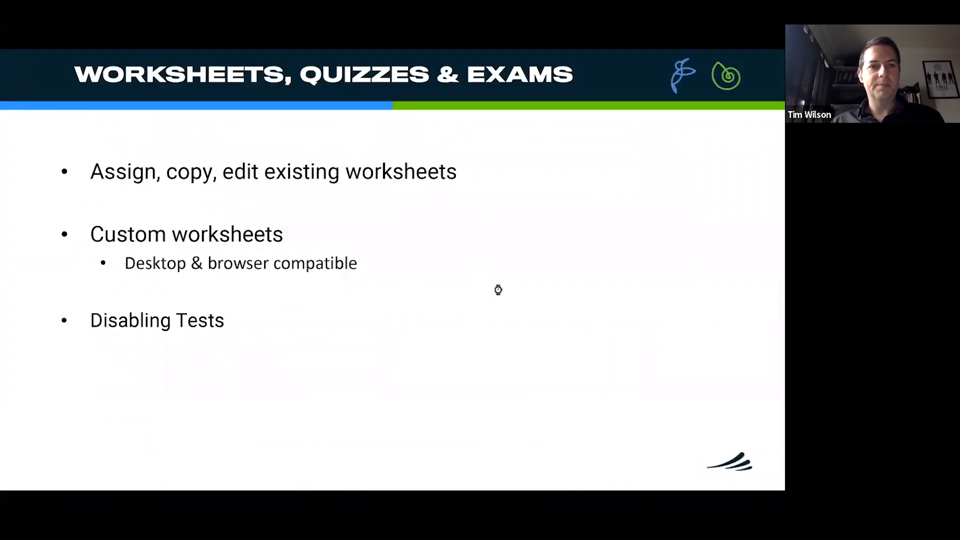
click(498, 289)
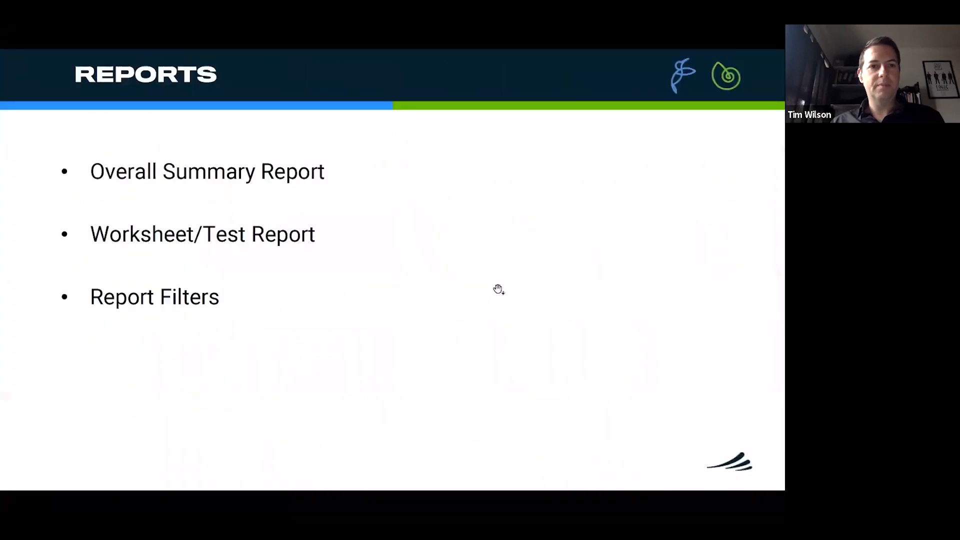
click(505, 287)
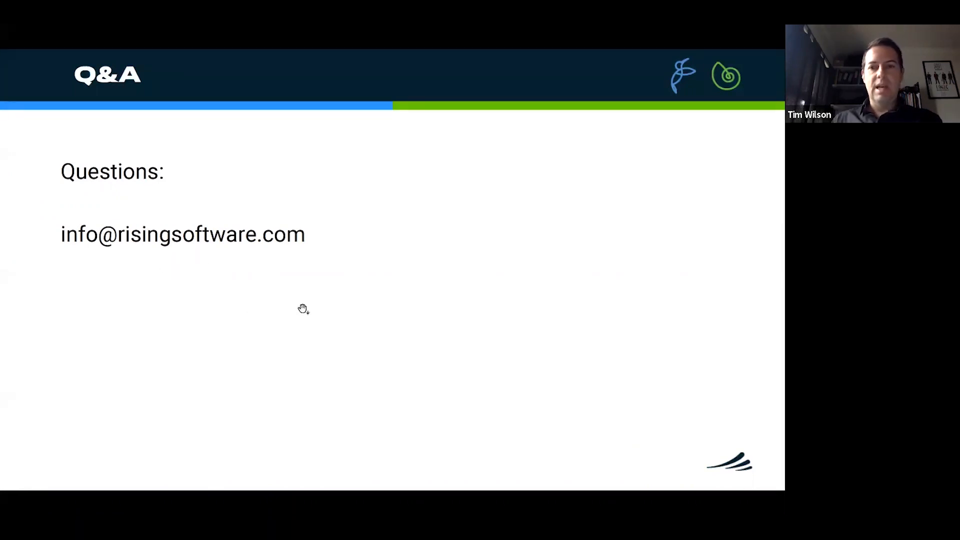
click(421, 305)
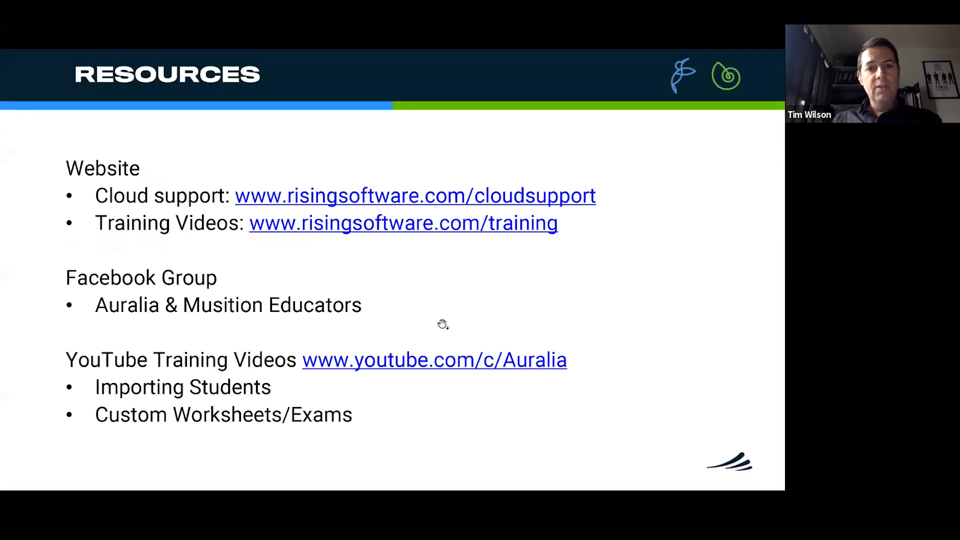